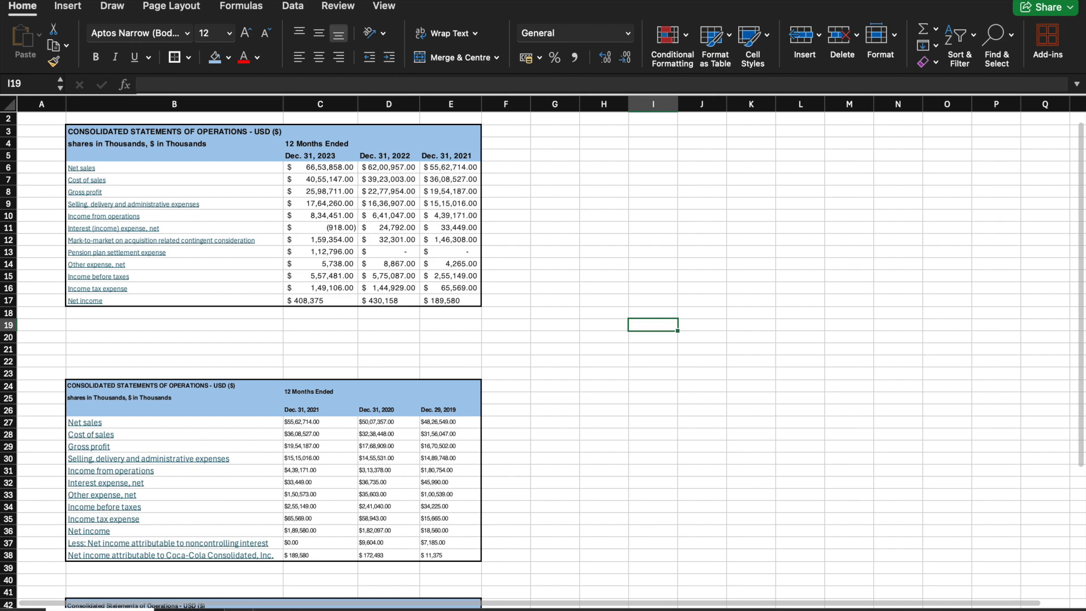
# Step: Examine the consolidated statements of operations and the years they cover on the source data sheet
pyautogui.click(187, 610)
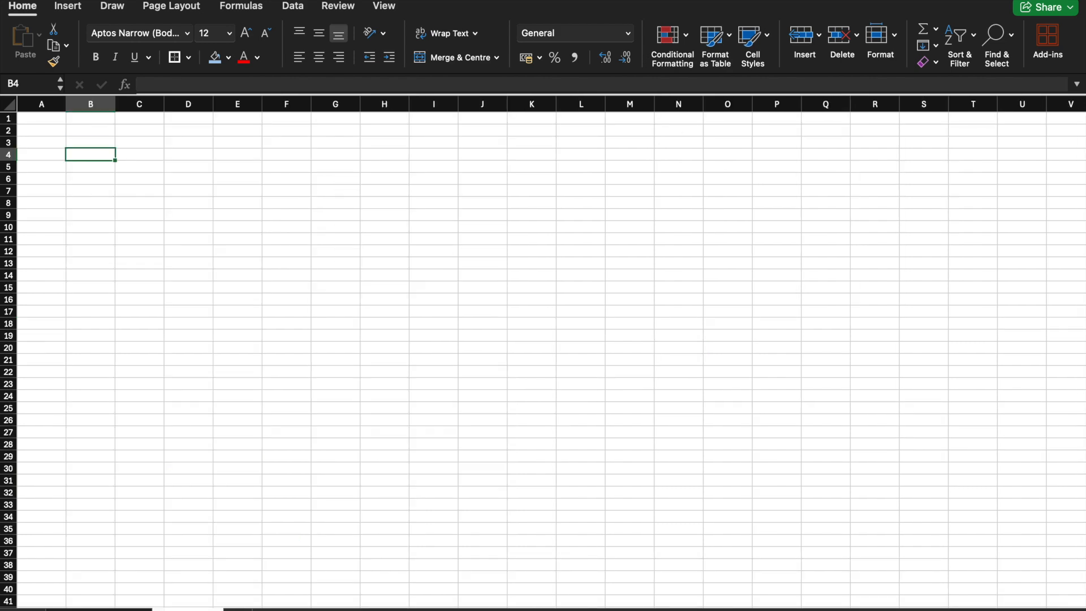
pyautogui.click(99, 610)
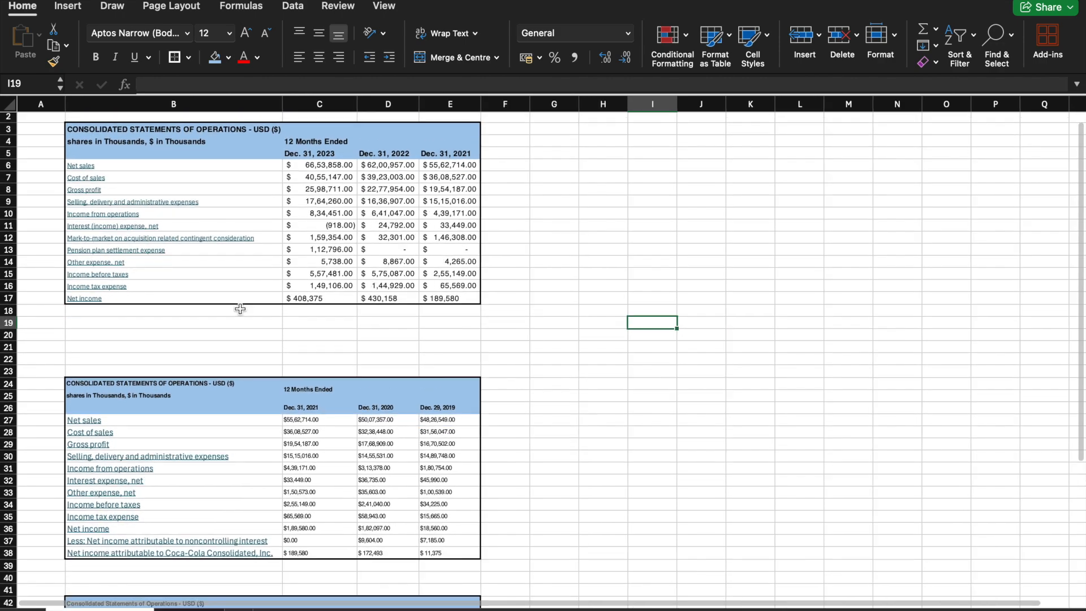
pyautogui.scroll(-3, 239, 308)
pyautogui.scroll(-3, 290, 383)
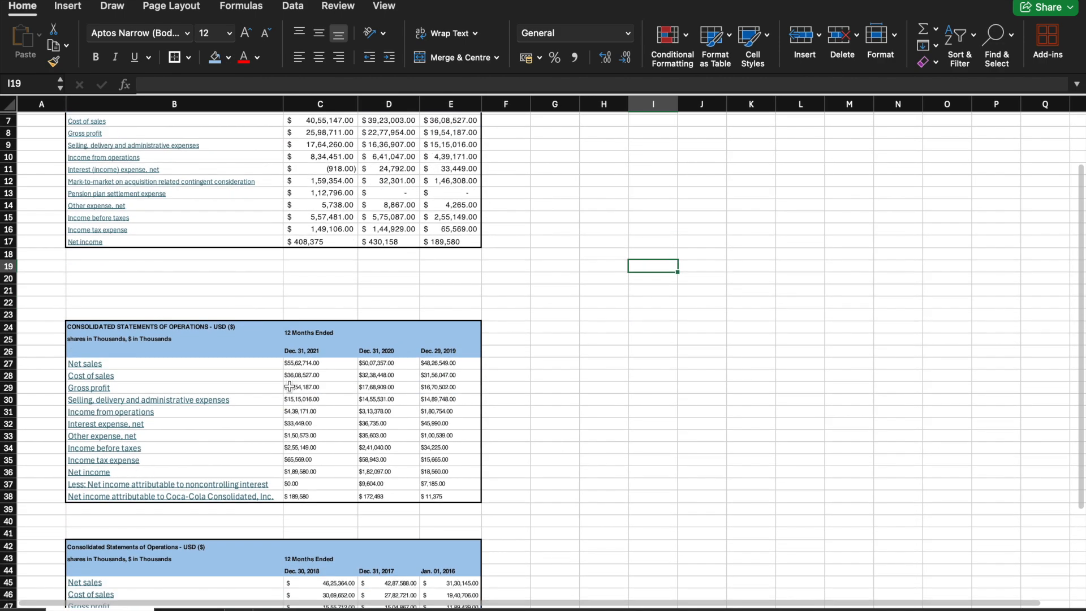
pyautogui.scroll(5, 290, 384)
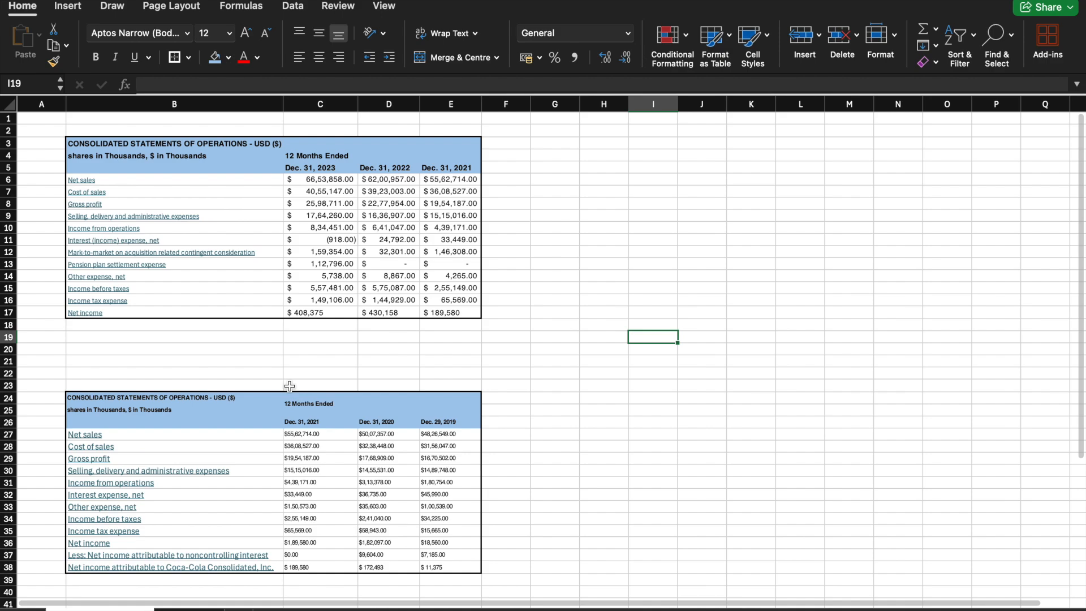
pyautogui.scroll(-10, 290, 386)
pyautogui.scroll(-4, 290, 386)
pyautogui.scroll(14, 289, 386)
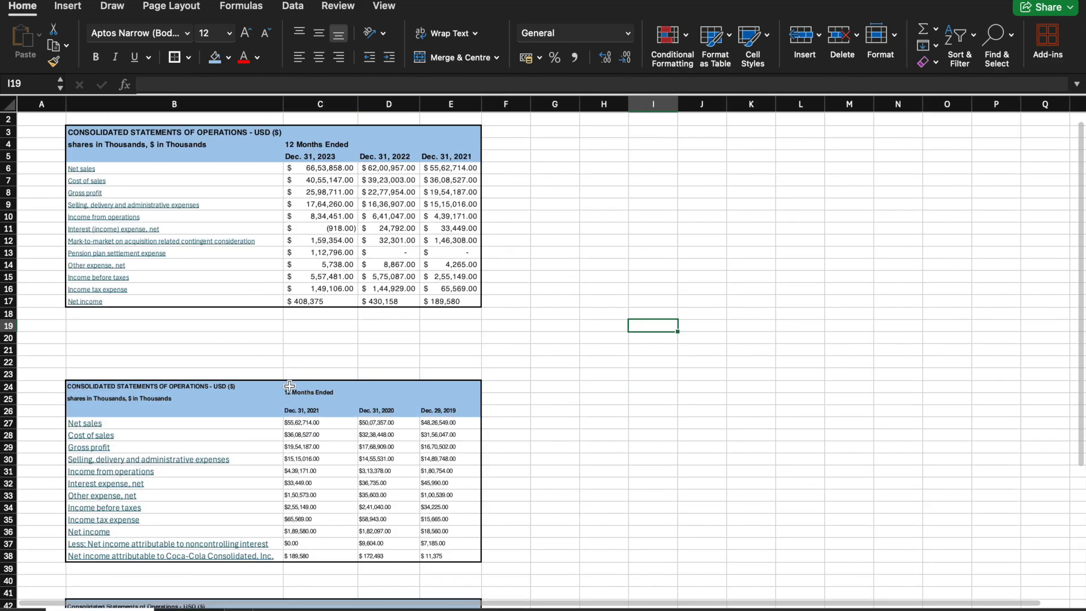
pyautogui.scroll(1, 290, 386)
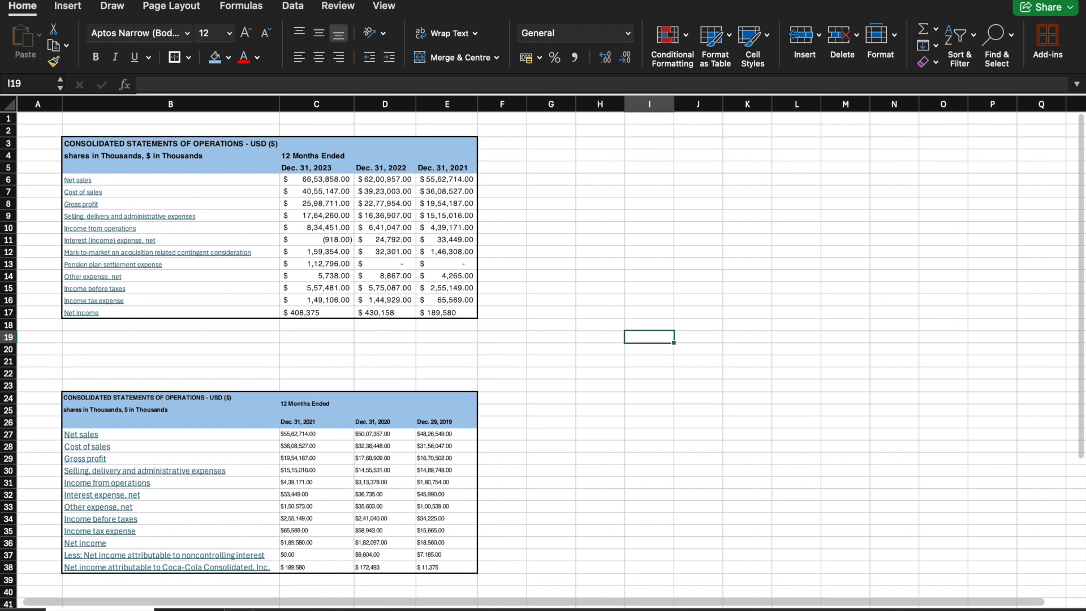
# Step: On the blank sheet, enter the headers Year weight, Year, Sales and Growth in cells B4 to E4
pyautogui.hotkey('ctrl', 'pagedown')
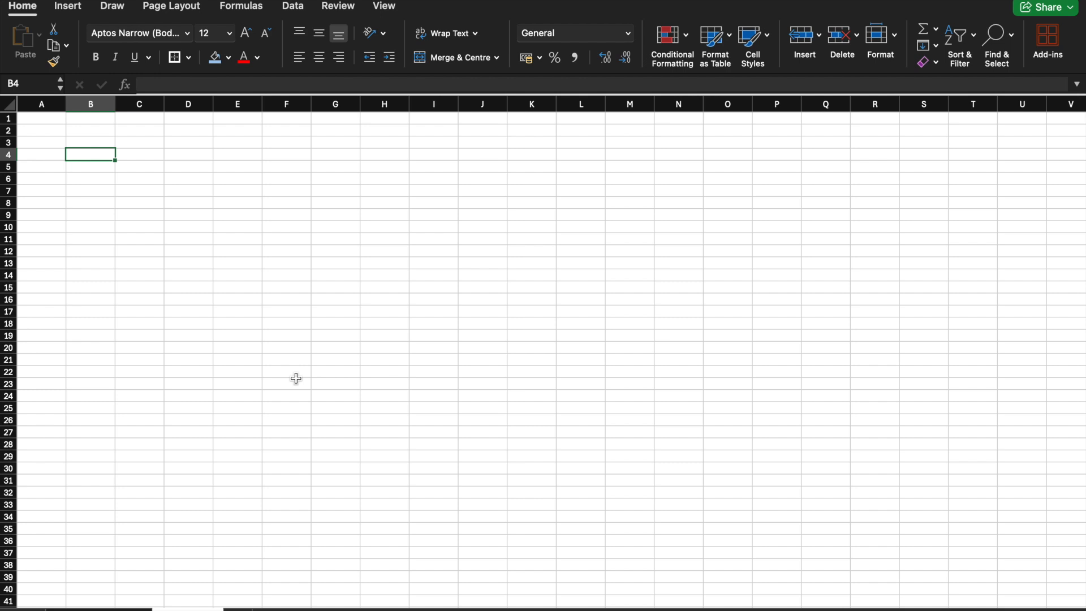
pyautogui.write('Year weight')
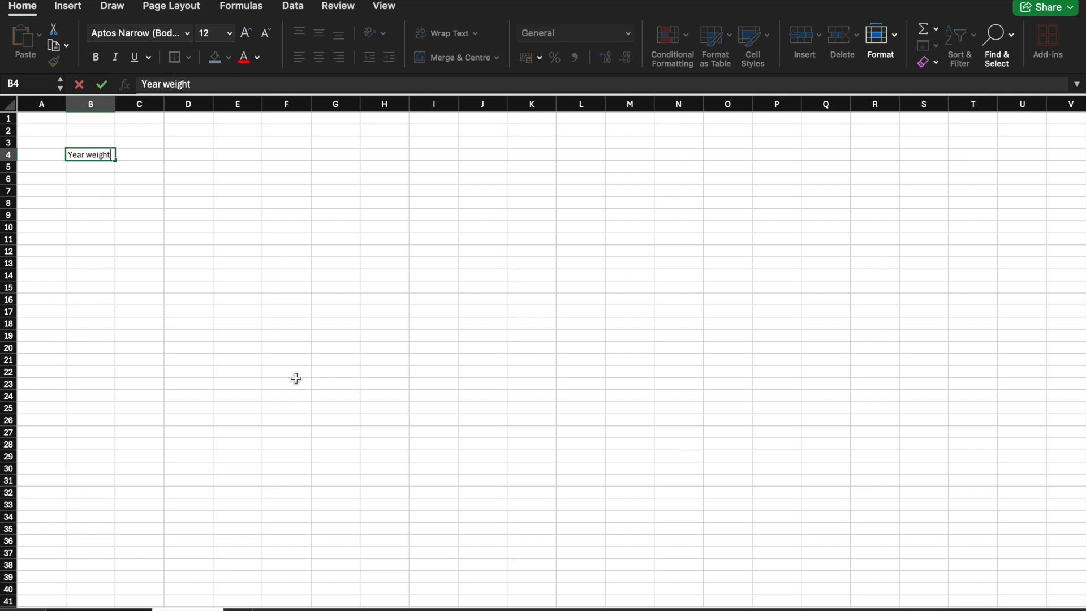
pyautogui.click(142, 154)
pyautogui.write('Ye')
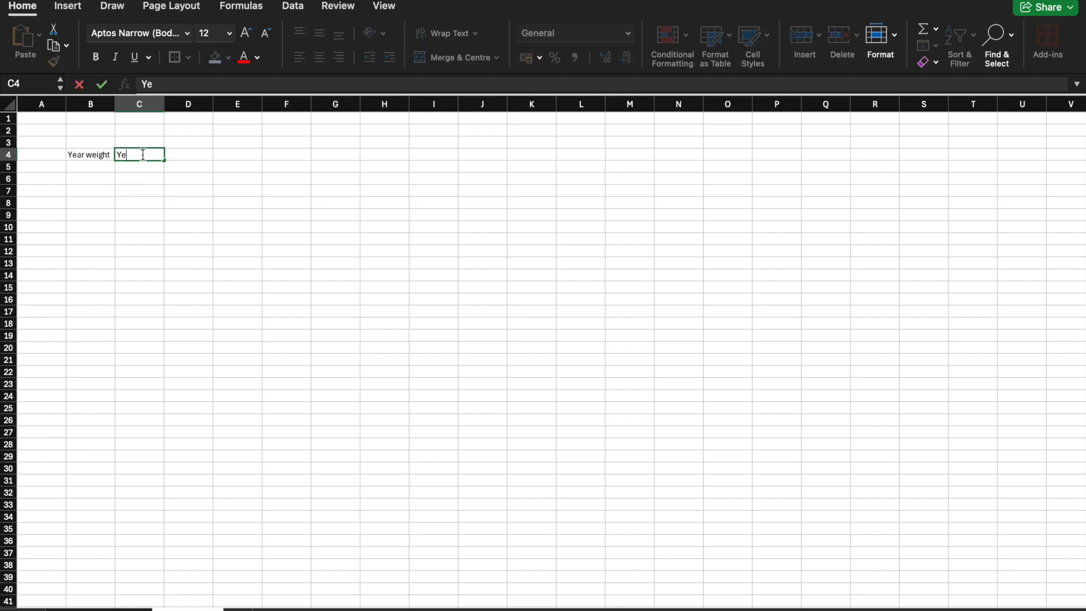
pyautogui.write('ar')
pyautogui.click(180, 154)
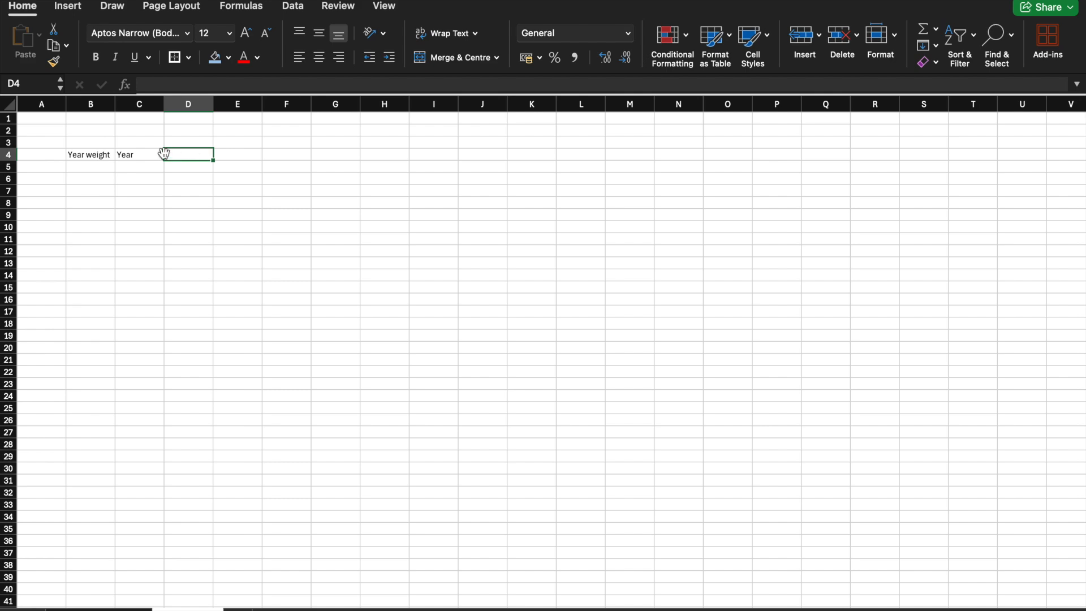
pyautogui.write('Sles')
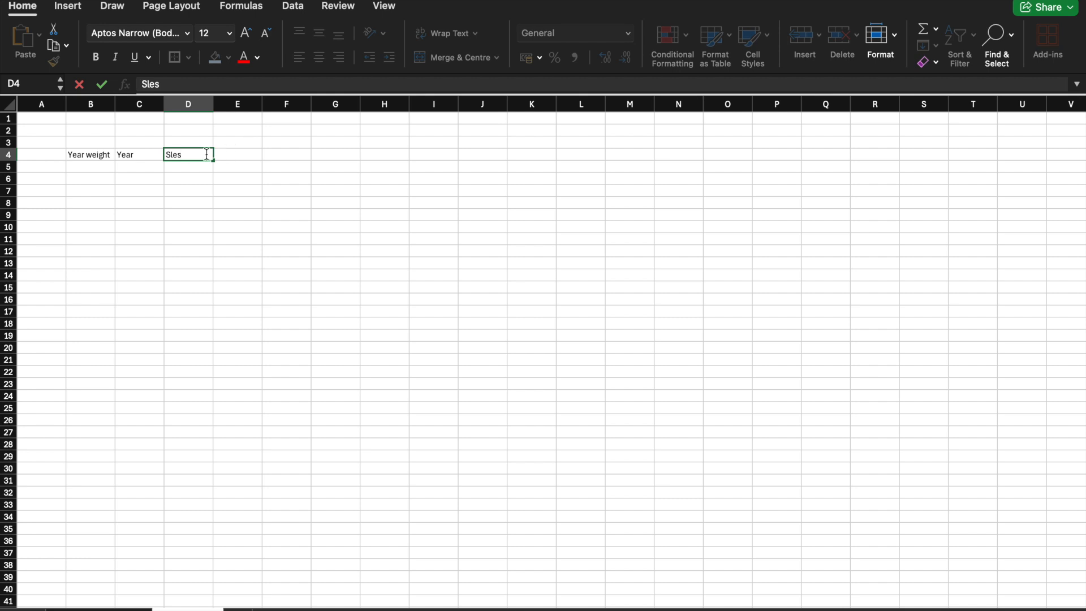
pyautogui.click(170, 155)
pyautogui.write('a')
pyautogui.click(226, 157)
pyautogui.write('Growth')
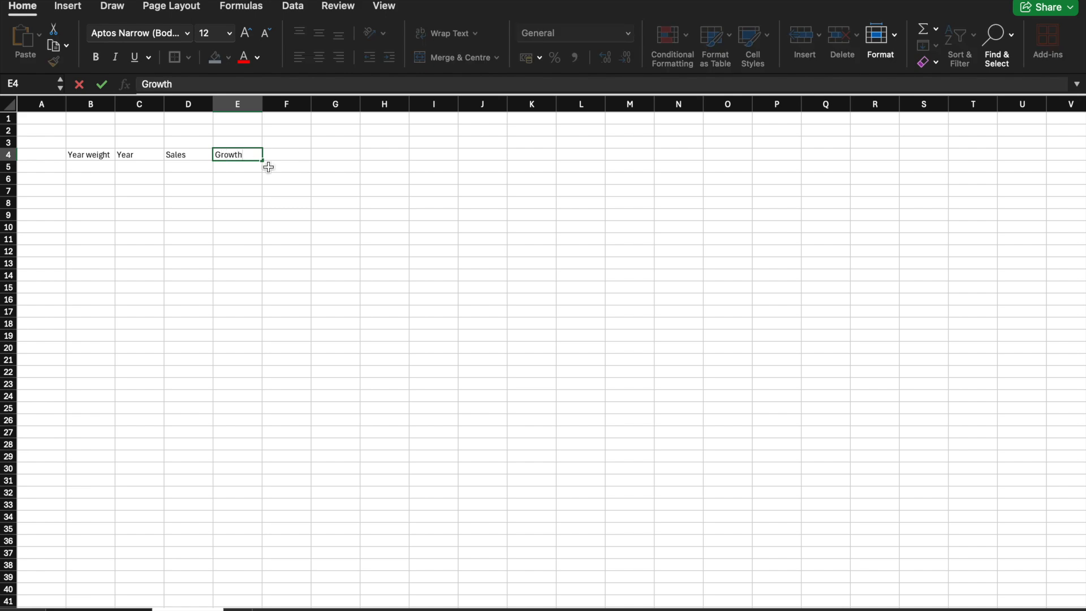
pyautogui.press('Return')
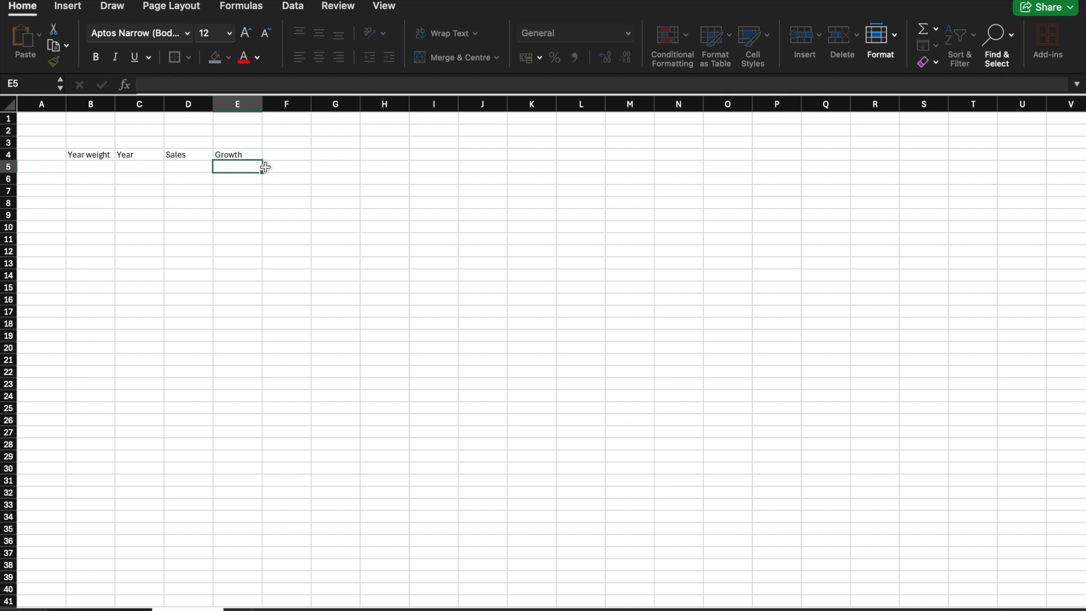
# Step: Enter 1 in B5 as the first year weight and the formula =B5+1 in B6
pyautogui.click(93, 165)
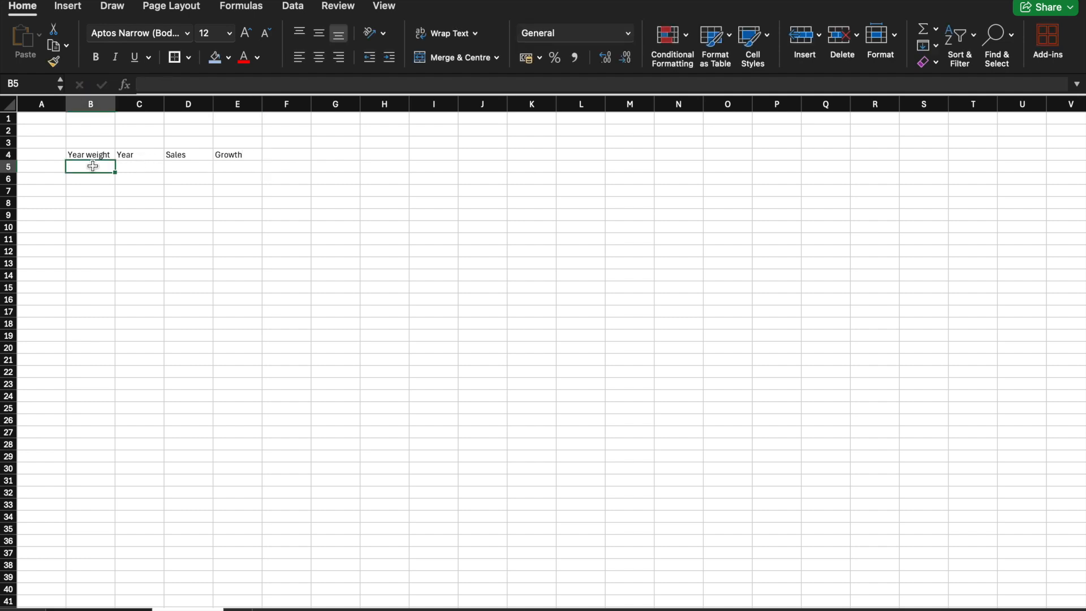
pyautogui.write('1')
pyautogui.press('Return')
pyautogui.write('=')
pyautogui.click(94, 165)
pyautogui.write('+')
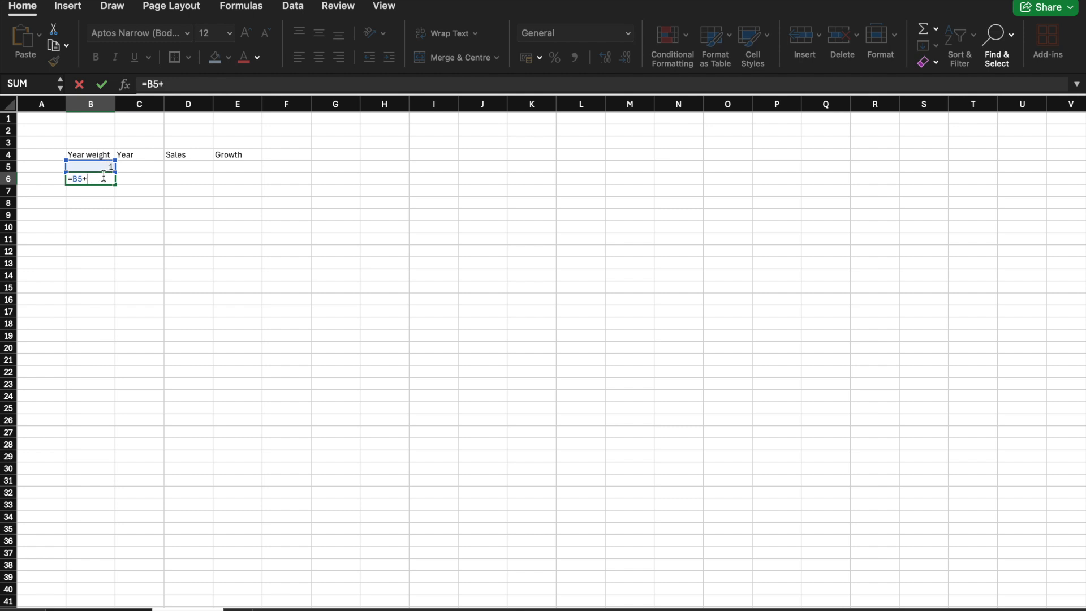
pyautogui.press('Return')
# Step: Try to extend the year weights in B5:B6 down to row 12 as a pair
pyautogui.moveTo(106, 165); pyautogui.dragTo(121, 260)
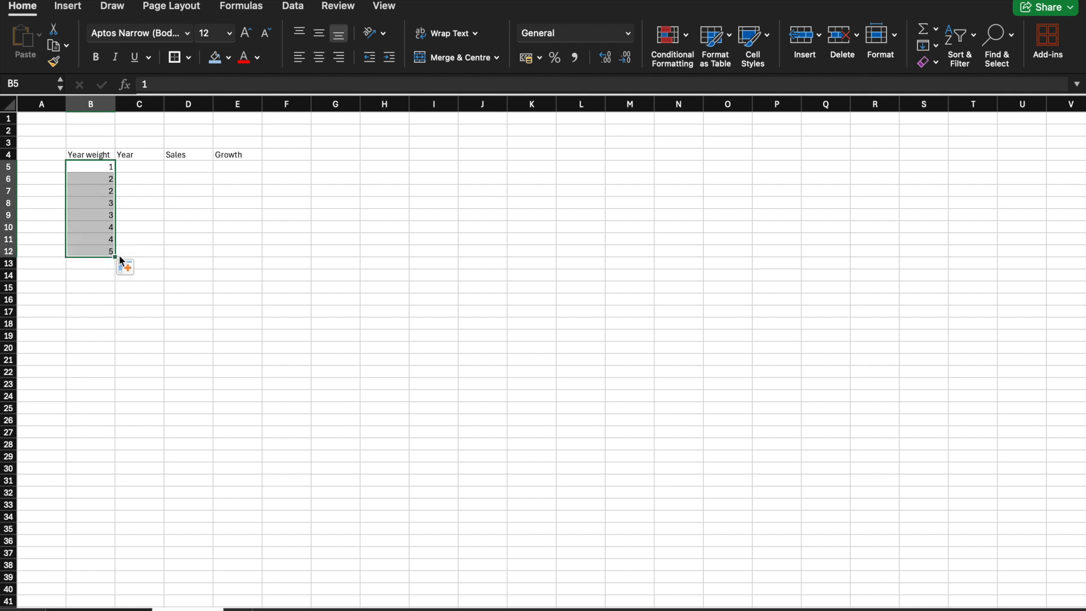
pyautogui.press('super+z')
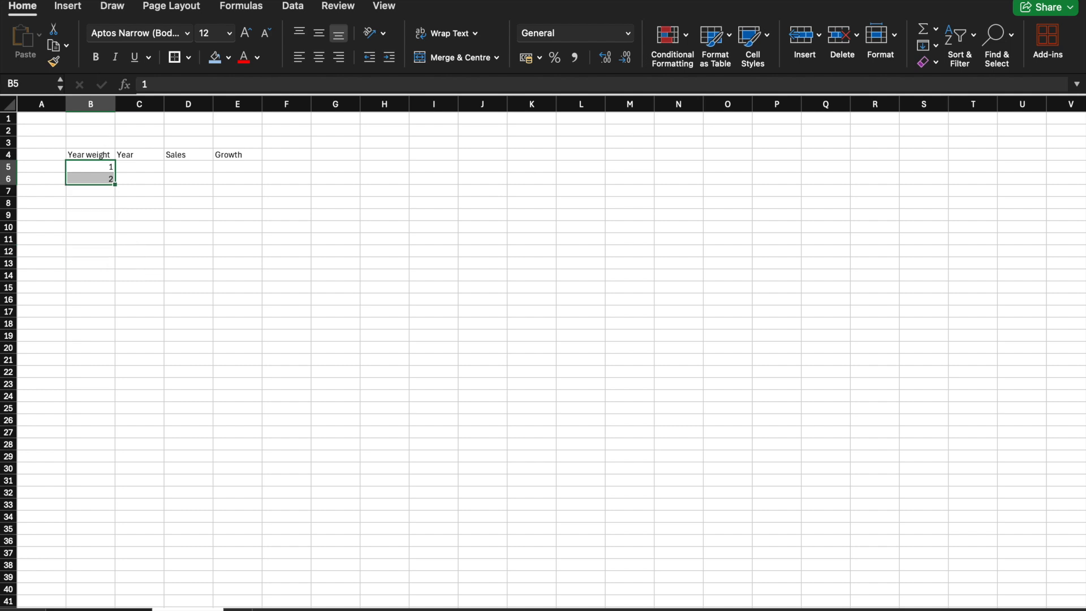
# Step: Rewrite the year weight formula in B6 as =1+B5
pyautogui.click(103, 179)
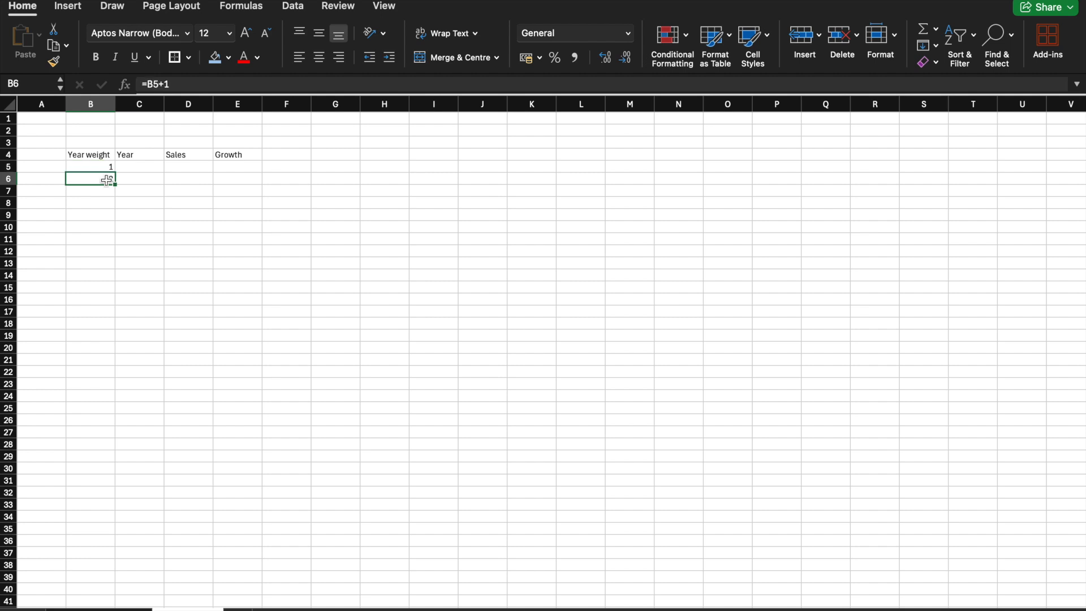
pyautogui.click(169, 84)
pyautogui.press('XF86AudioRaiseVolume')
pyautogui.press('BackSpace')
pyautogui.press('BackSpace')
pyautogui.press('BackSpace')
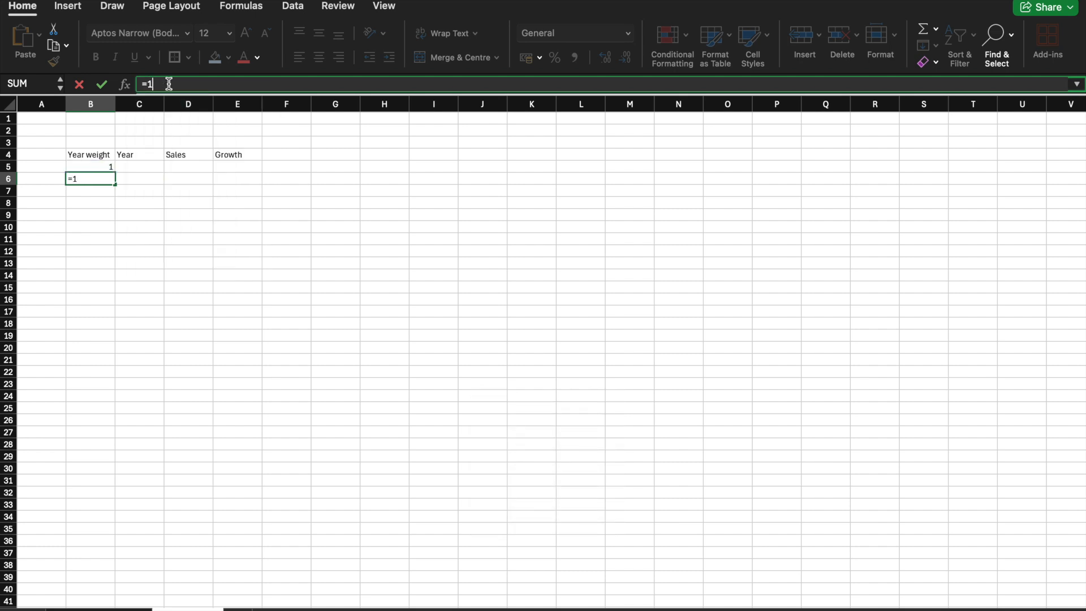
pyautogui.click(102, 168)
pyautogui.press('Return')
# Step: Fill the year weight formula from B6 down to B12
pyautogui.moveTo(108, 168); pyautogui.dragTo(107, 175)
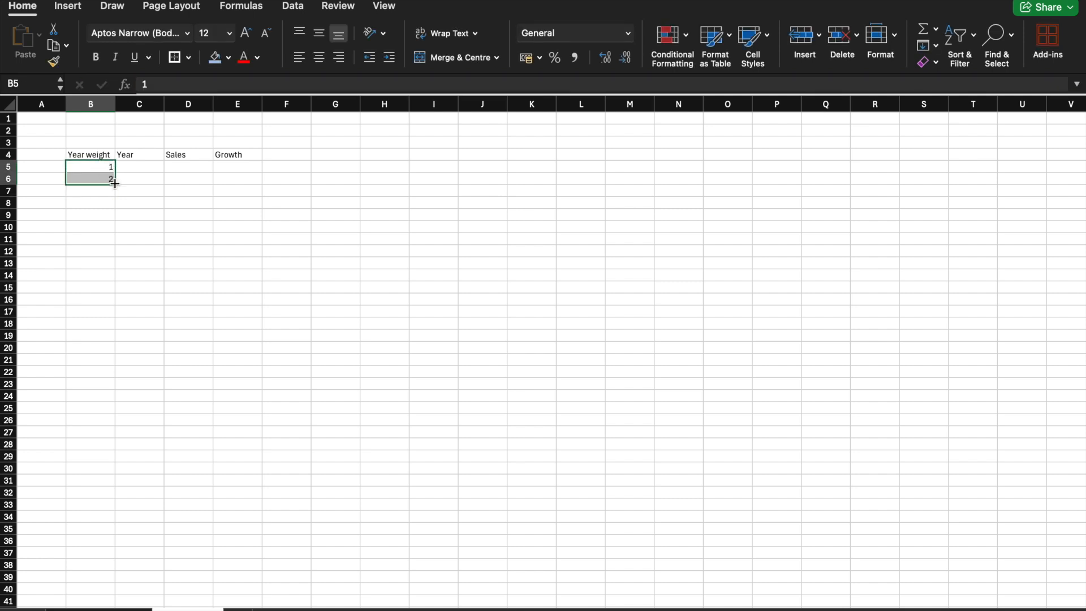
pyautogui.click(112, 180)
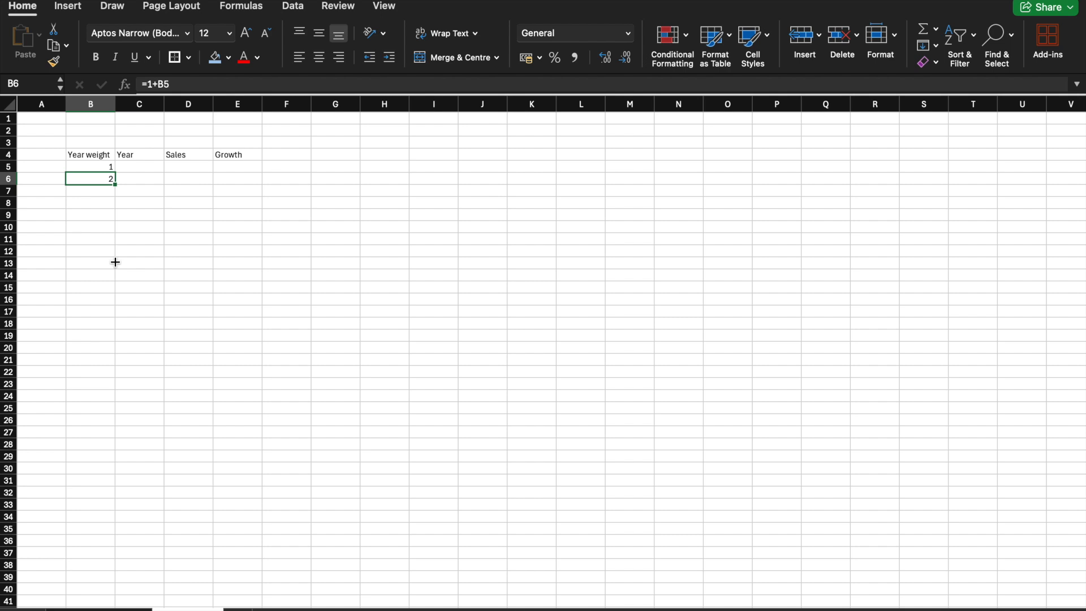
pyautogui.moveTo(115, 185); pyautogui.dragTo(113, 259)
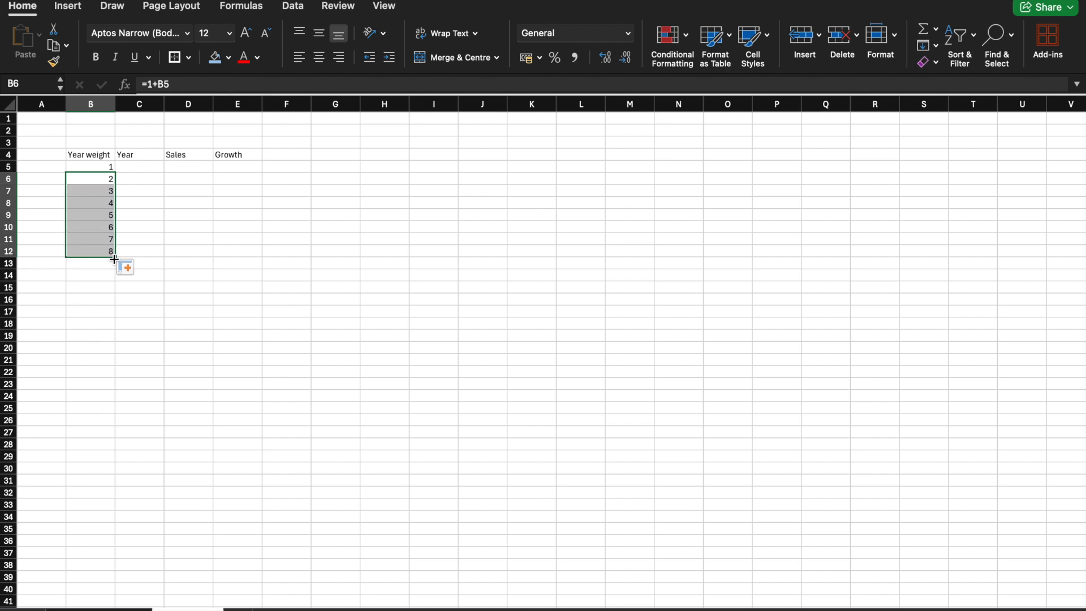
# Step: Check the reporting years in the consolidated statements of operations for the Year column
pyautogui.click(147, 170)
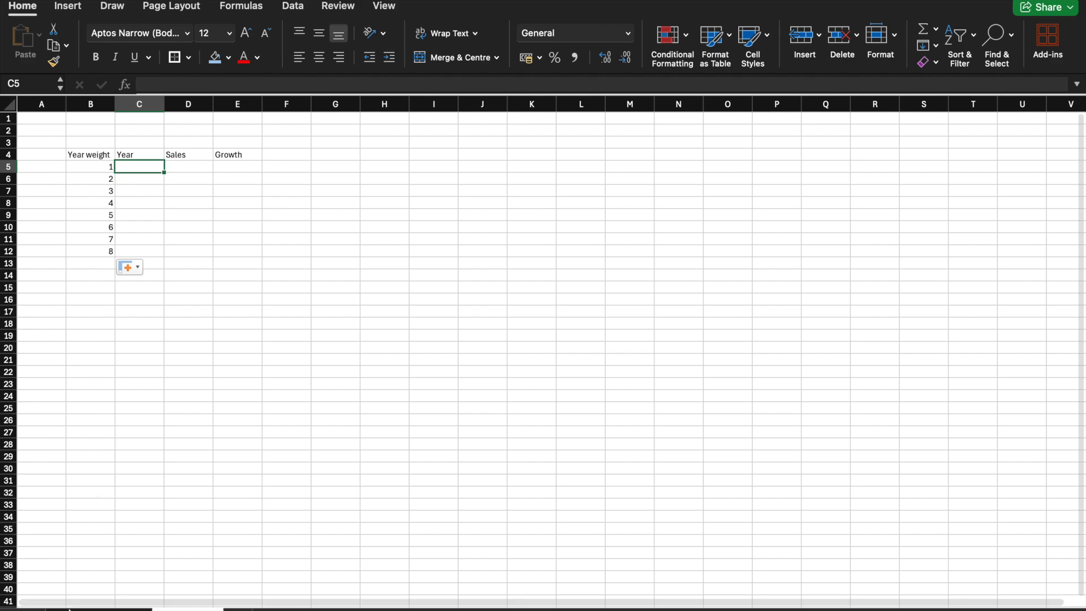
pyautogui.click(108, 609)
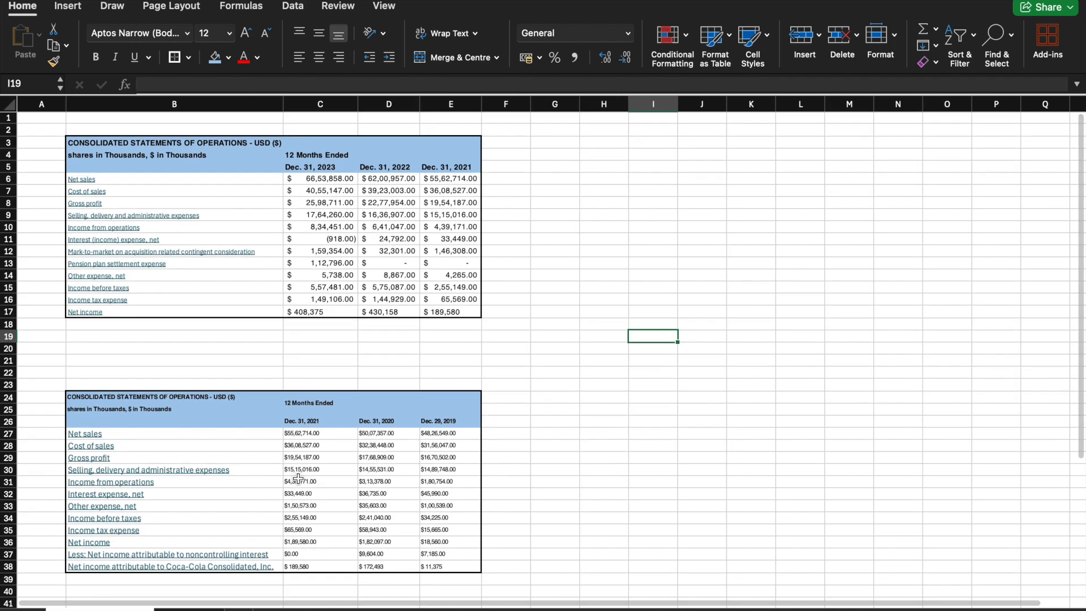
pyautogui.scroll(-5, 298, 479)
pyautogui.scroll(5, 298, 478)
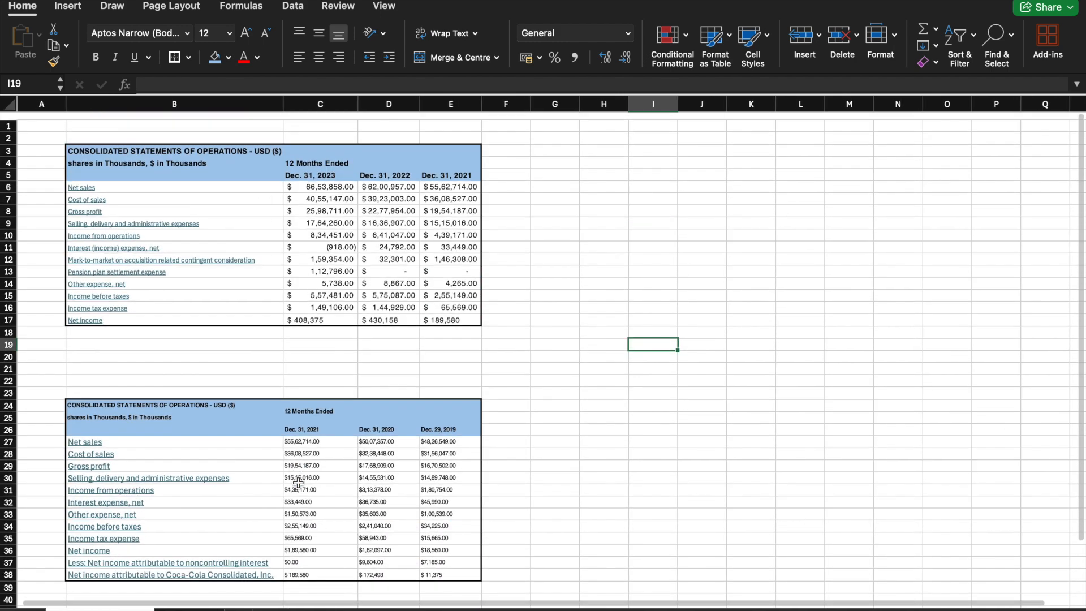
pyautogui.hotkey('ctrl', 'Up')
pyautogui.hotkey('ctrl', 'Up')
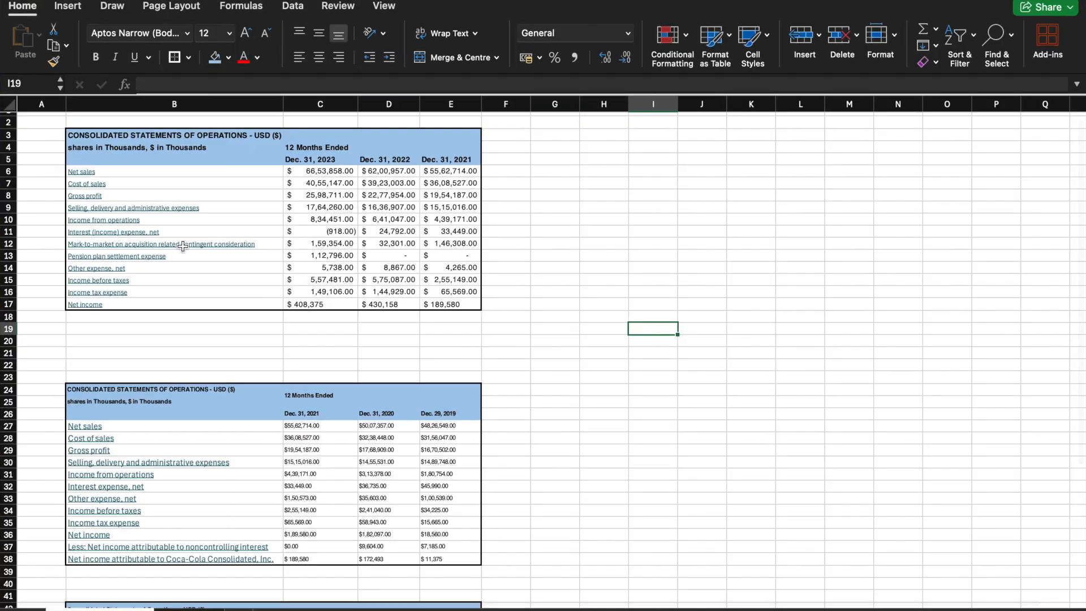
pyautogui.scroll(1, 184, 294)
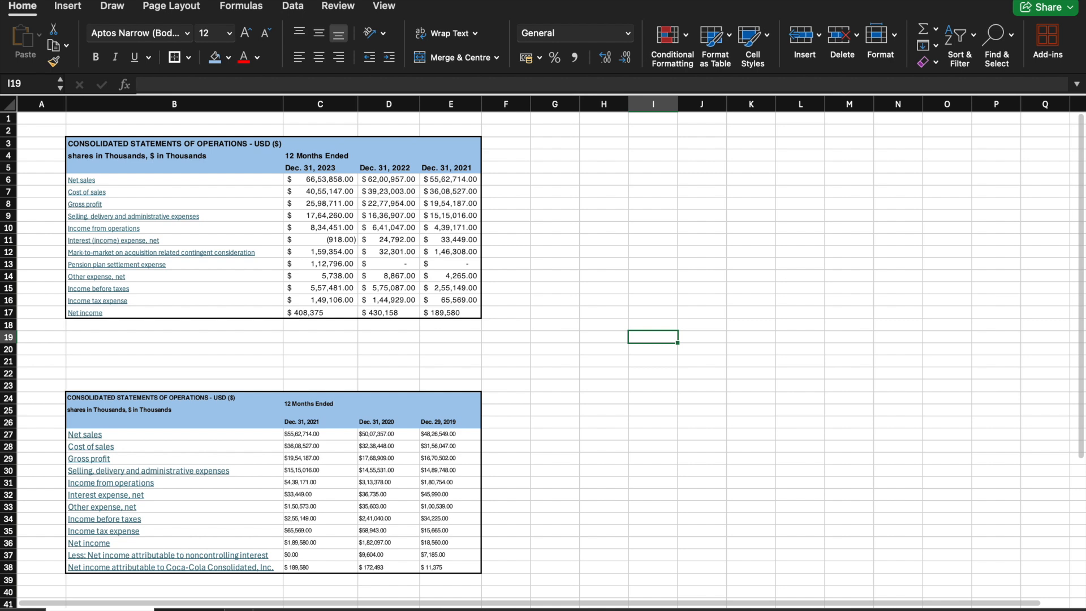
# Step: Back on the table sheet, enter 2016 in C5 and 2017 in C6 under Year
pyautogui.click(188, 610)
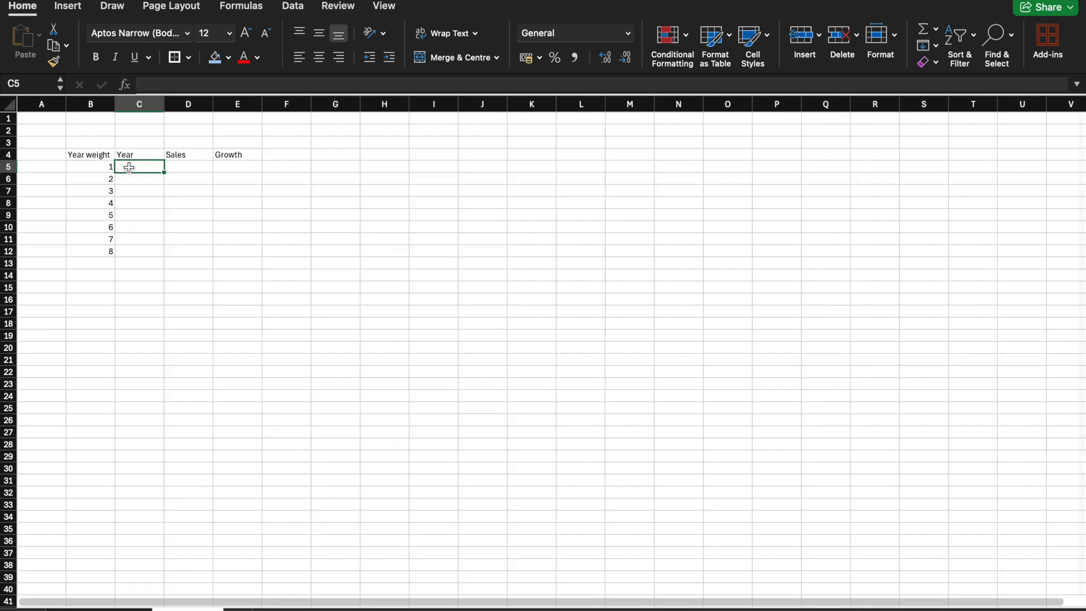
pyautogui.write('2016')
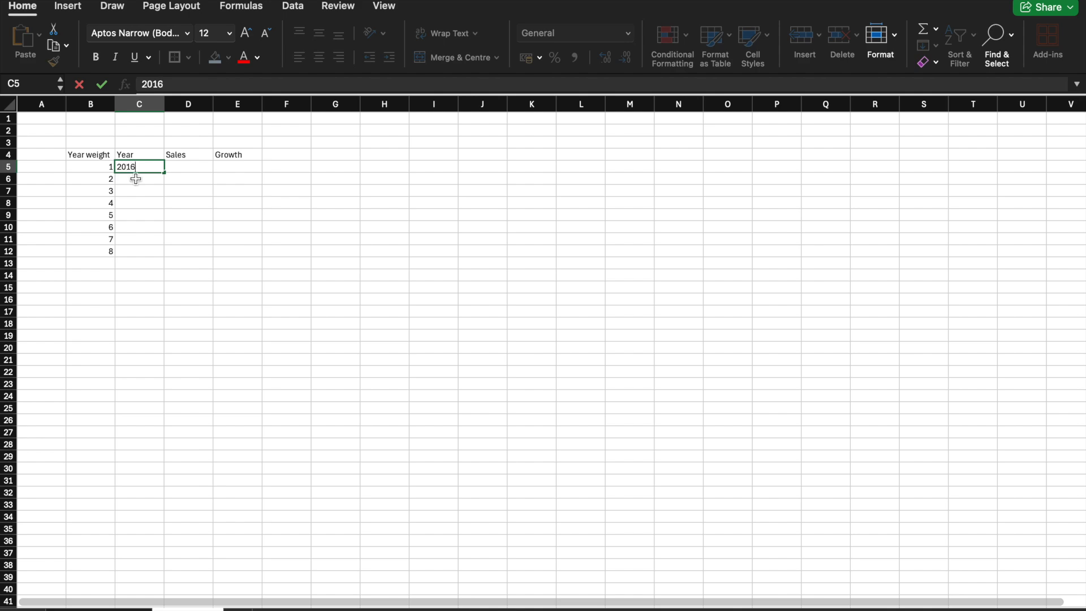
pyautogui.click(134, 173)
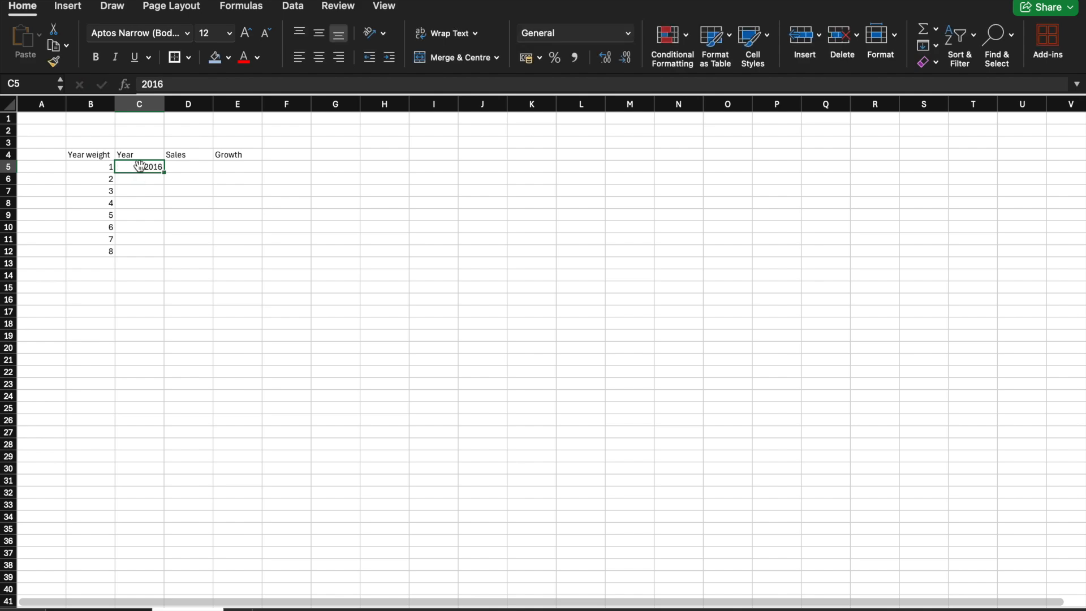
pyautogui.click(146, 178)
pyautogui.write('2017')
pyautogui.press('Return')
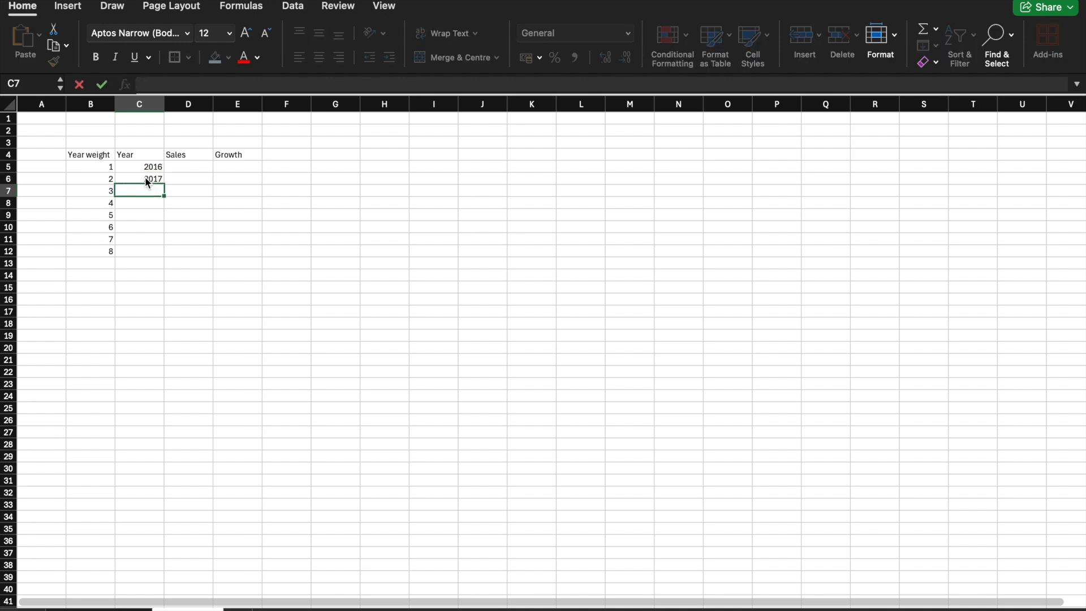
# Step: Select the years 2016 and 2017 in C5:C6
pyautogui.moveTo(151, 167); pyautogui.dragTo(158, 179)
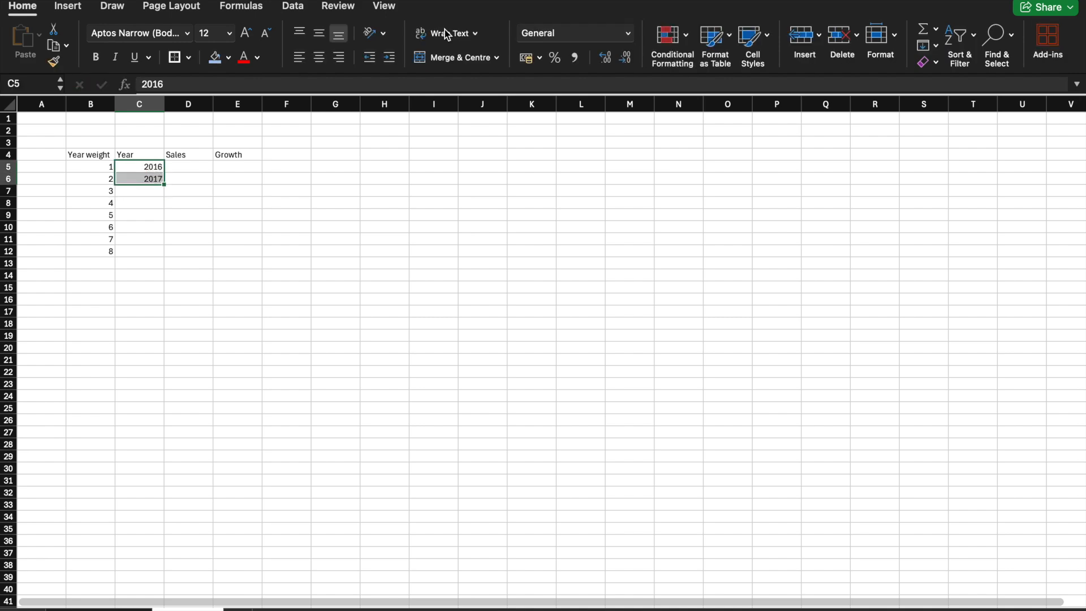
pyautogui.click(540, 58)
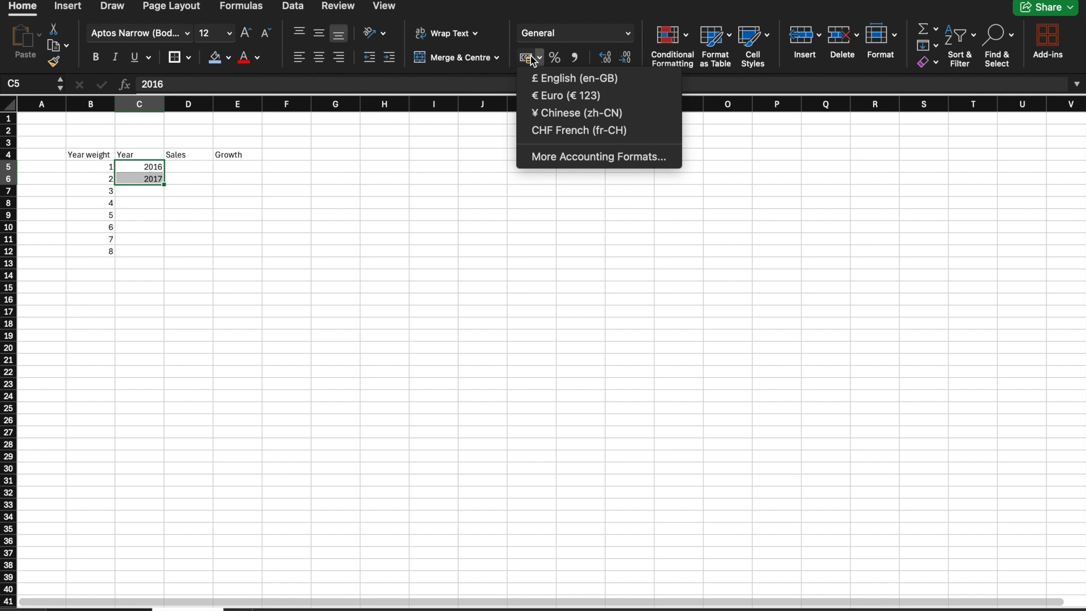
pyautogui.click(595, 26)
pyautogui.click(598, 29)
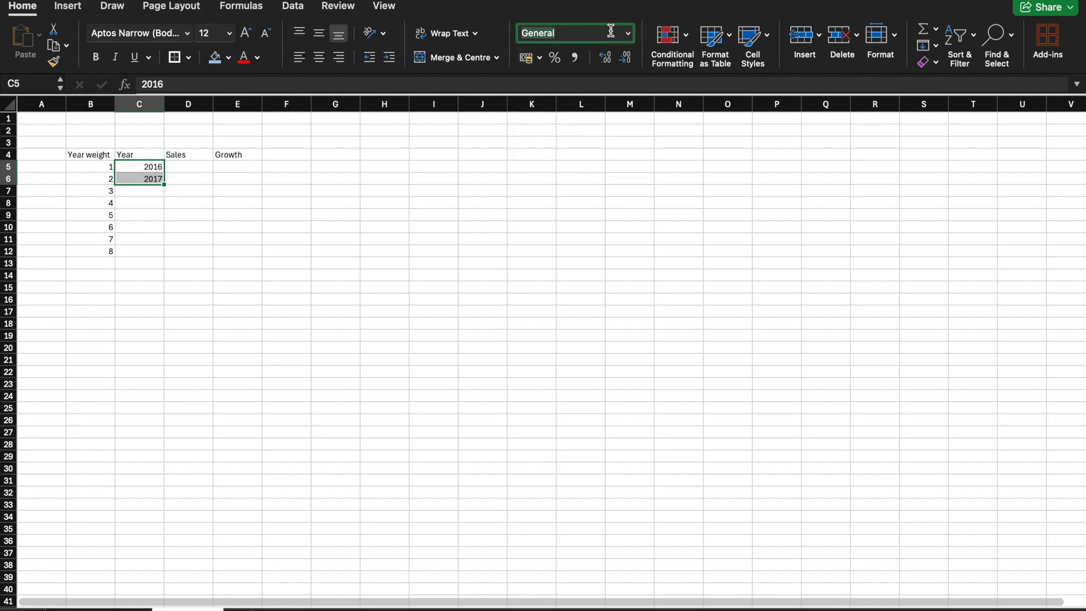
pyautogui.click(623, 30)
pyautogui.click(628, 33)
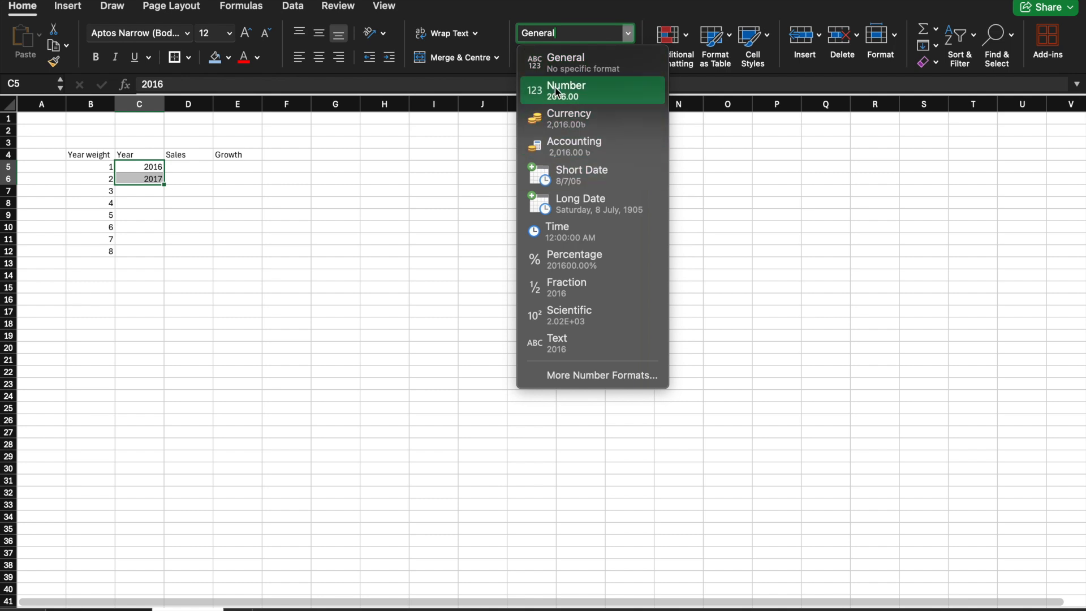
pyautogui.click(461, 167)
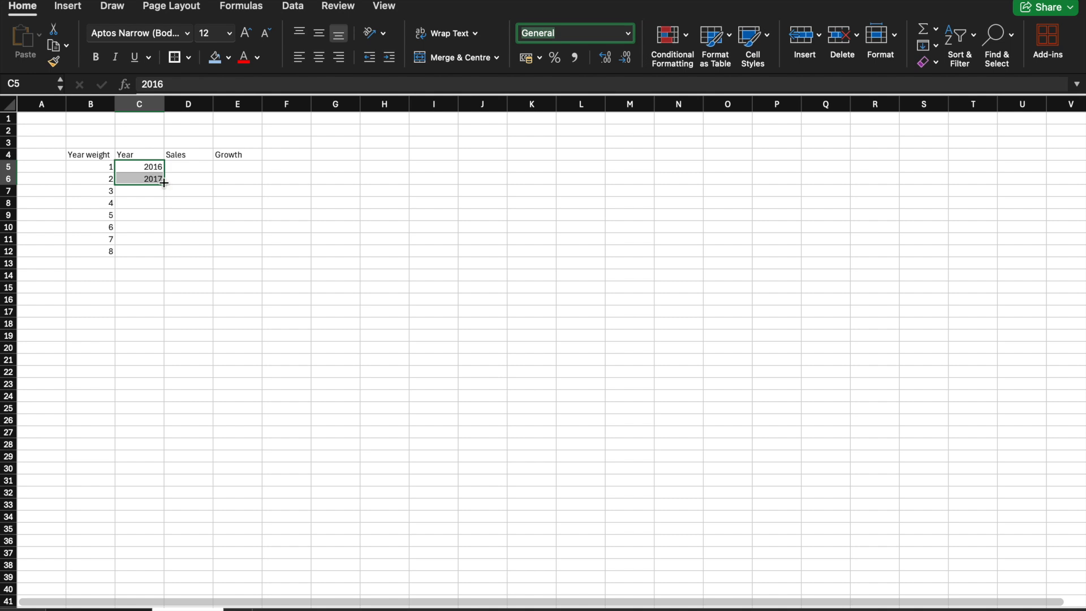
# Step: Fill the year series from C5:C6 down to C12
pyautogui.moveTo(164, 182); pyautogui.dragTo(166, 256)
# Step: Copy the Jan. 01, 2016 net sales from E45 of the statements of operations sheet into D5 under Sales
pyautogui.click(190, 166)
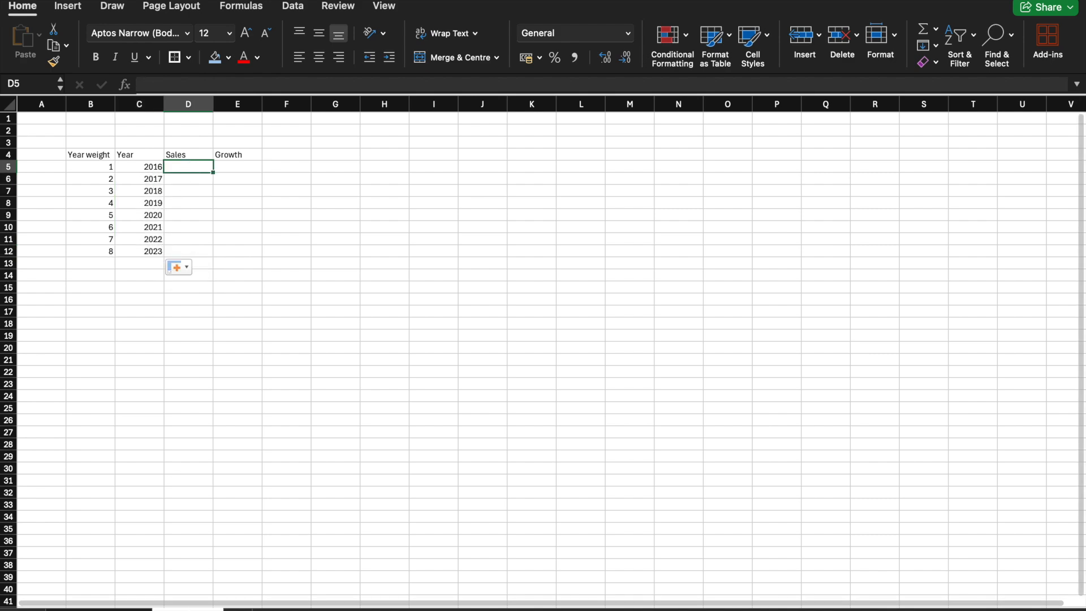
pyautogui.click(99, 610)
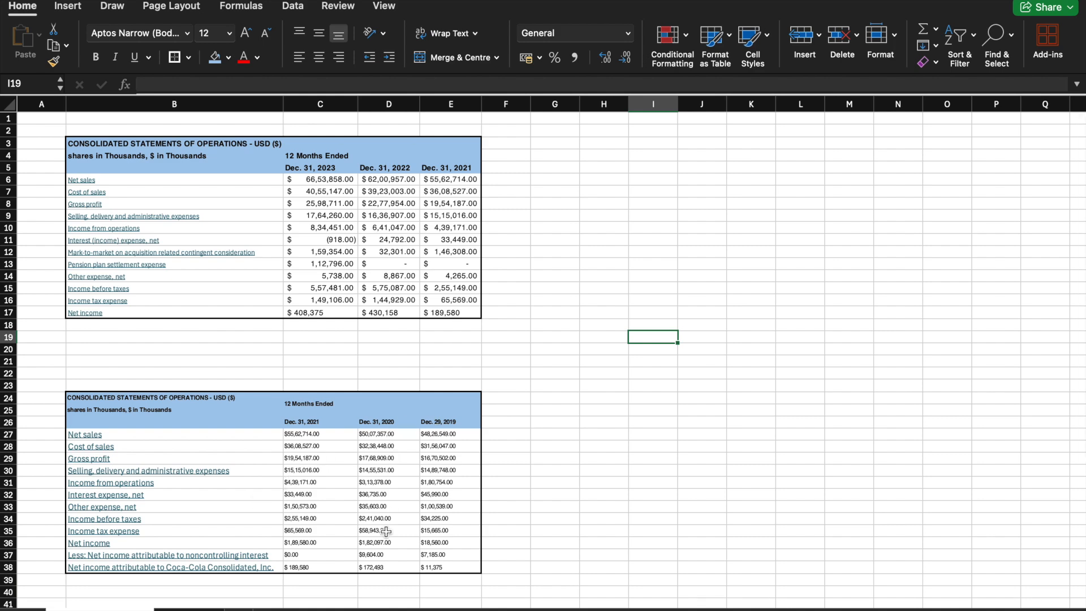
pyautogui.scroll(-5, 387, 531)
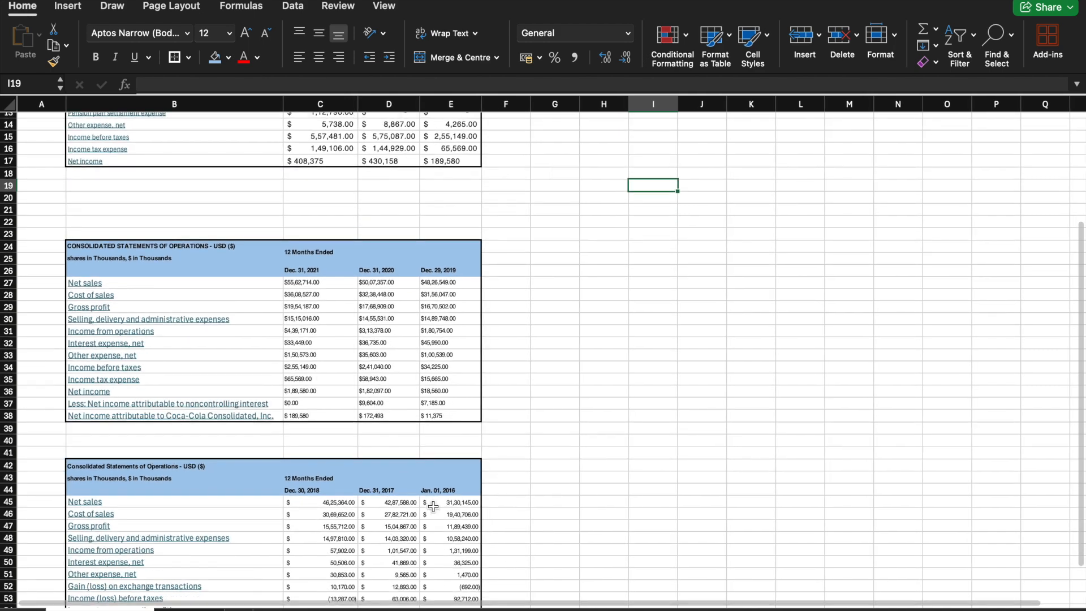
pyautogui.click(437, 502)
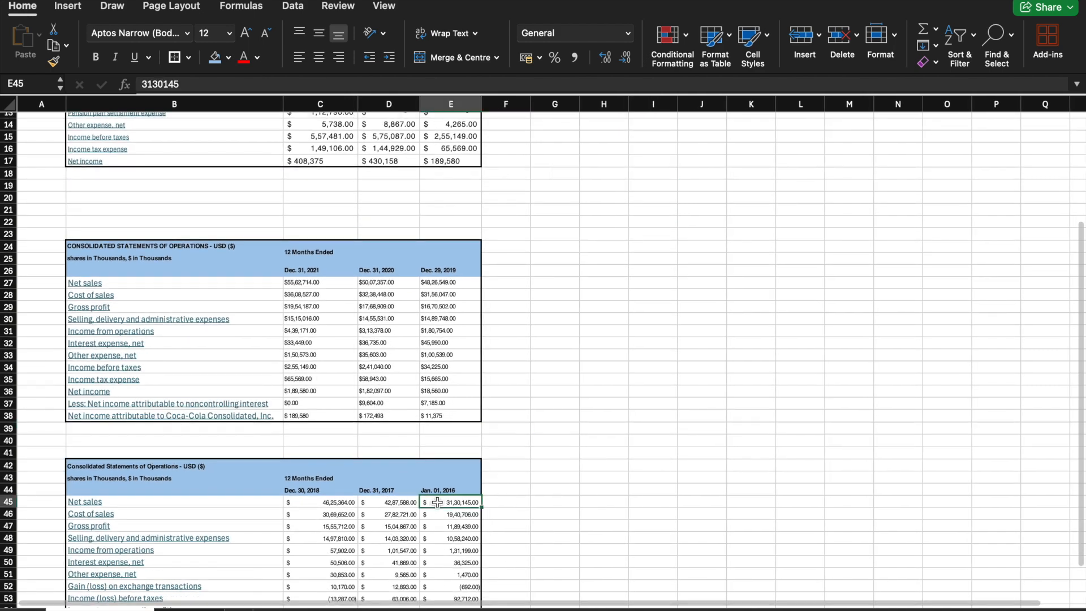
pyautogui.rightClick(437, 503)
pyautogui.click(483, 288)
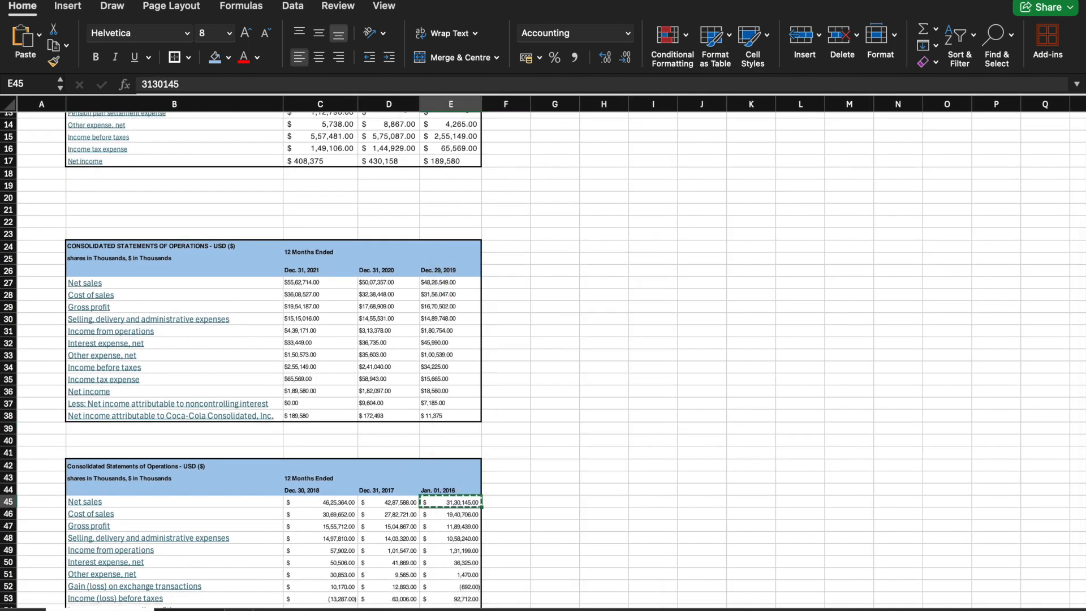
pyautogui.click(188, 609)
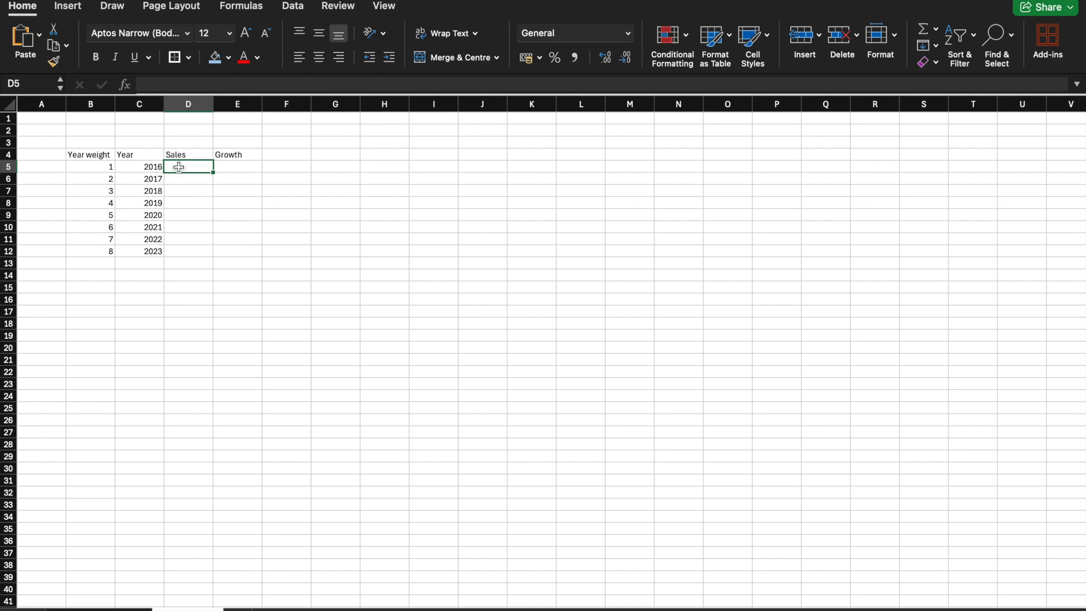
pyautogui.rightClick(179, 168)
pyautogui.click(196, 211)
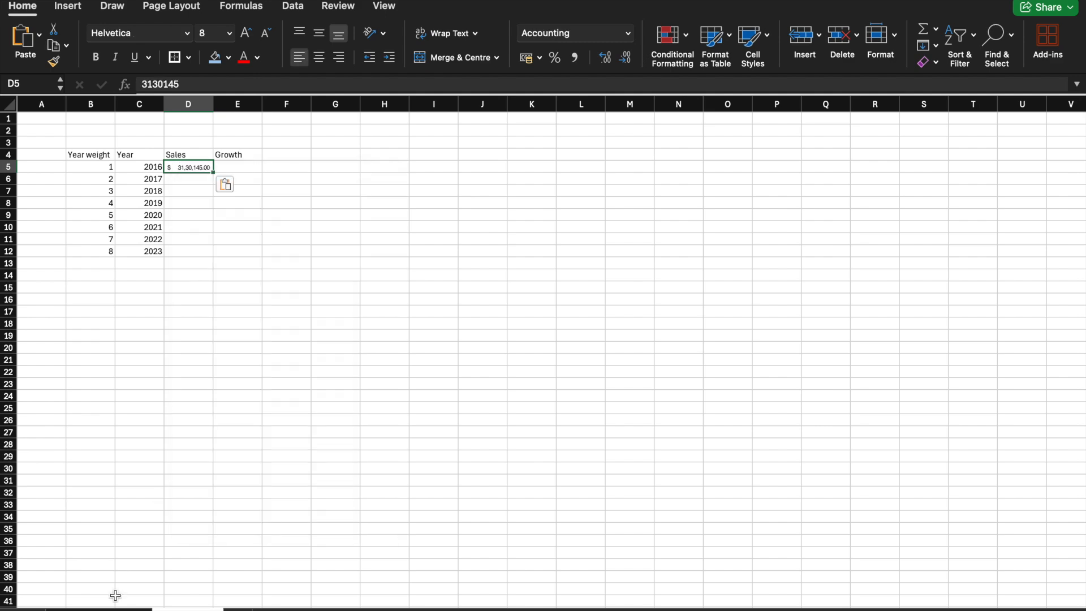
# Step: Copy the Dec. 31, 2017 net sales from D45 of the statements sheet into D6 of the table
pyautogui.click(100, 609)
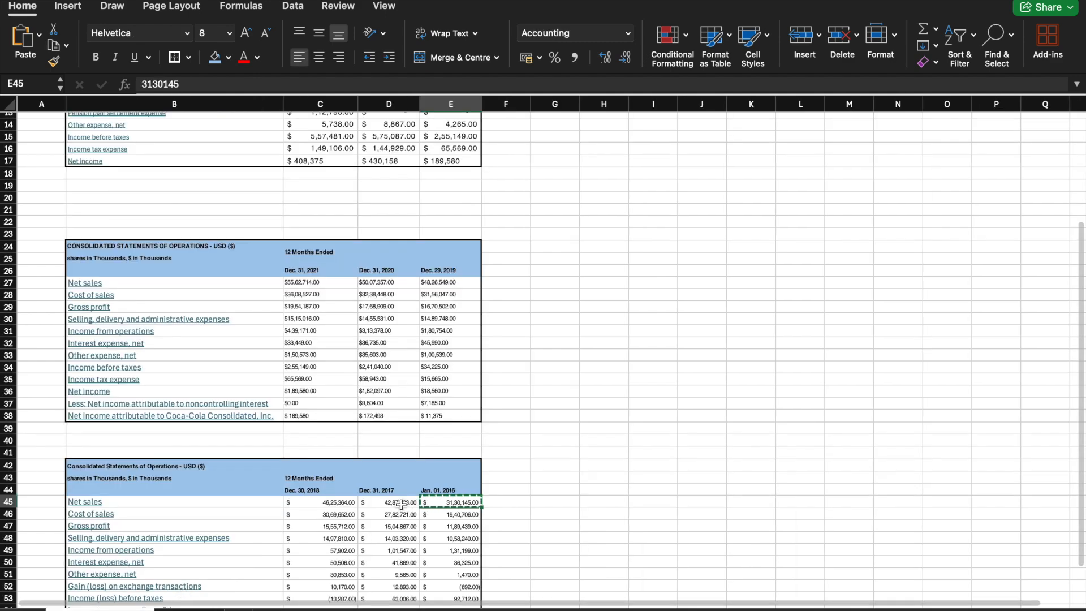
pyautogui.click(399, 503)
pyautogui.rightClick(398, 502)
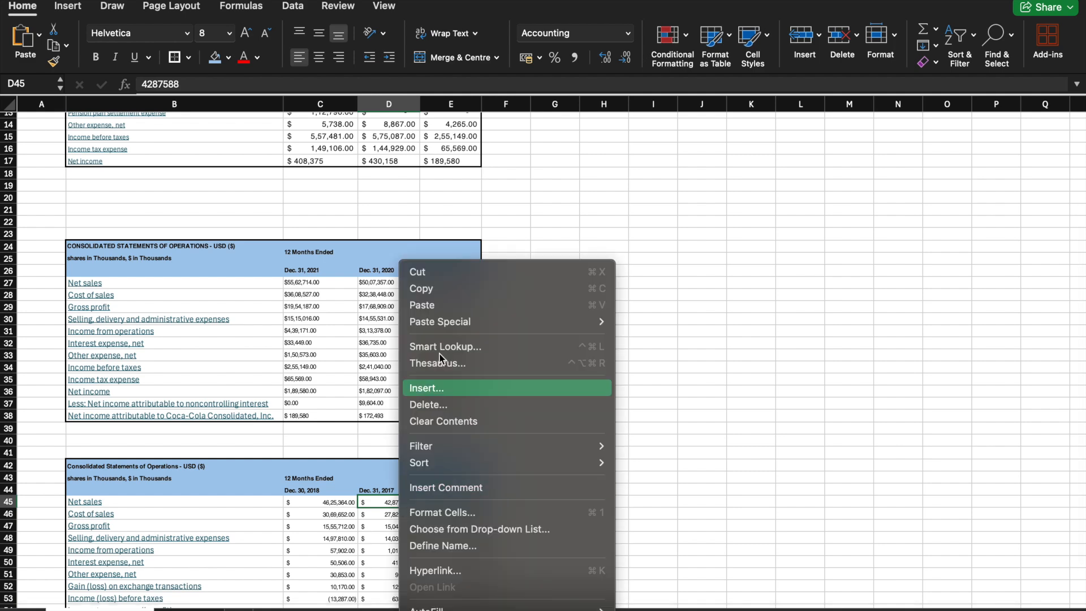
pyautogui.click(440, 290)
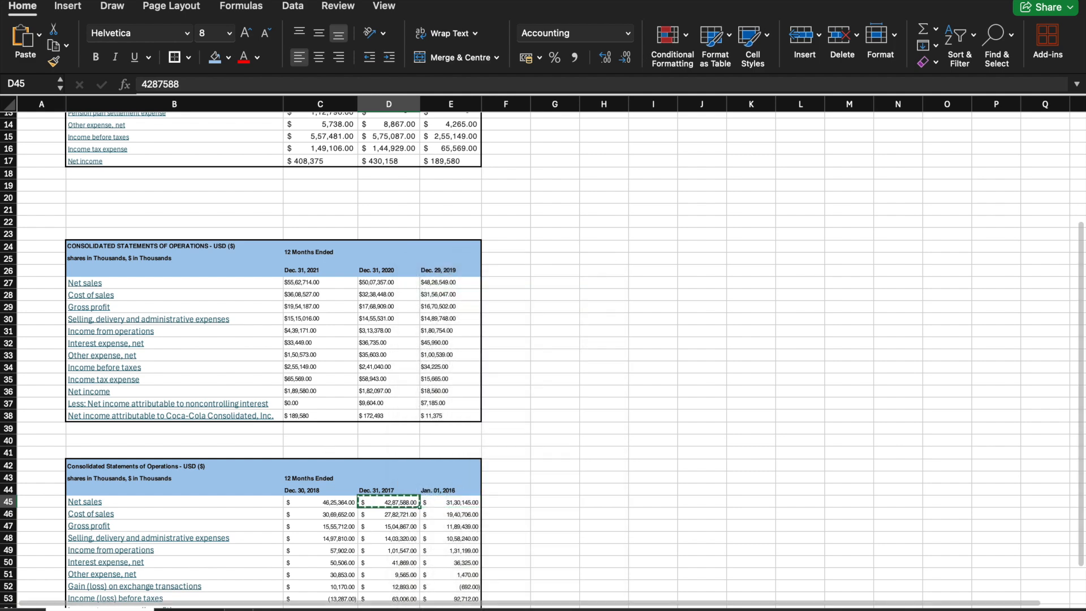
pyautogui.click(188, 610)
pyautogui.click(189, 180)
pyautogui.rightClick(189, 180)
pyautogui.click(212, 217)
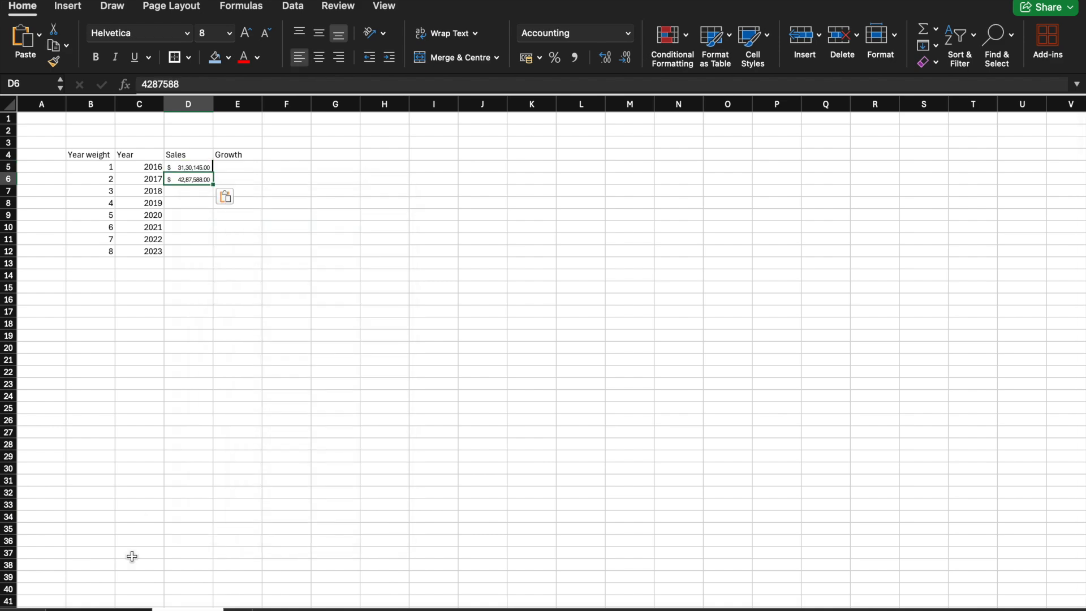
# Step: Copy the Dec. 30, 2018 net sales from C45 of the statements sheet into D7 of the table
pyautogui.click(99, 609)
pyautogui.click(305, 501)
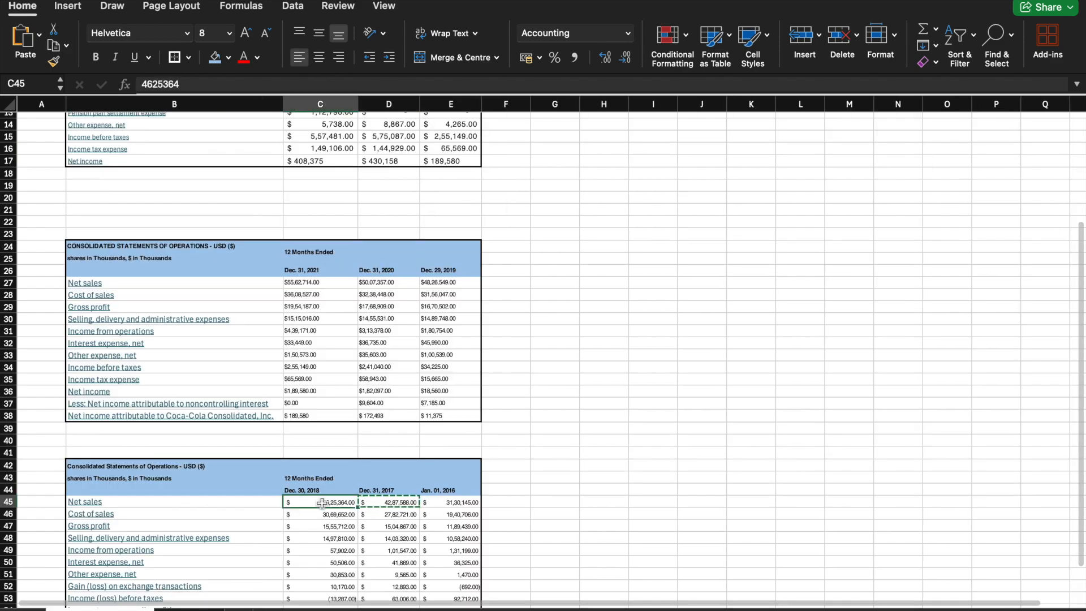
pyautogui.rightClick(324, 502)
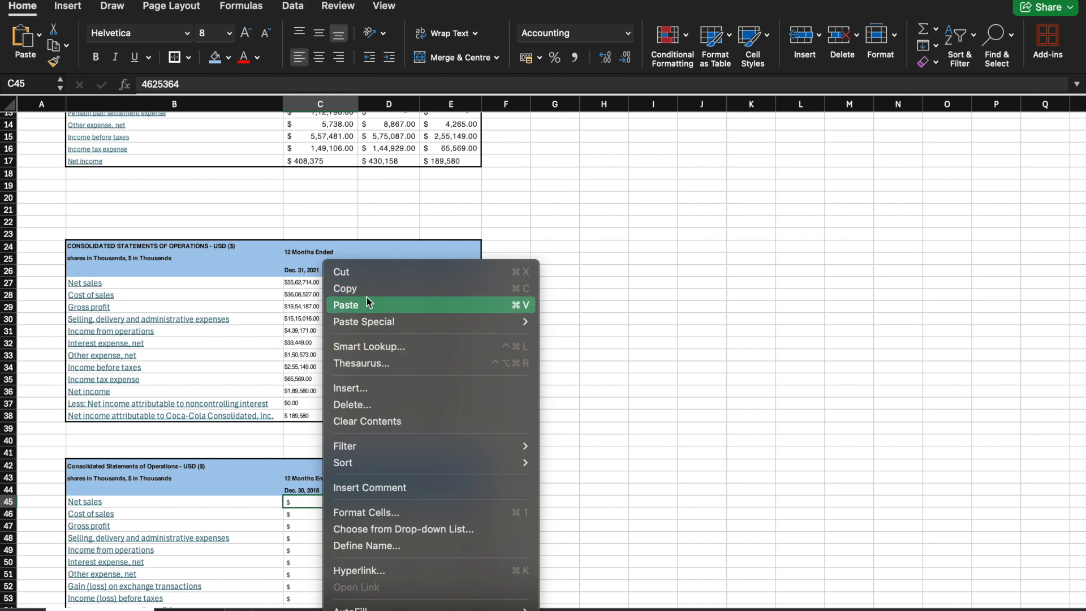
pyautogui.click(365, 290)
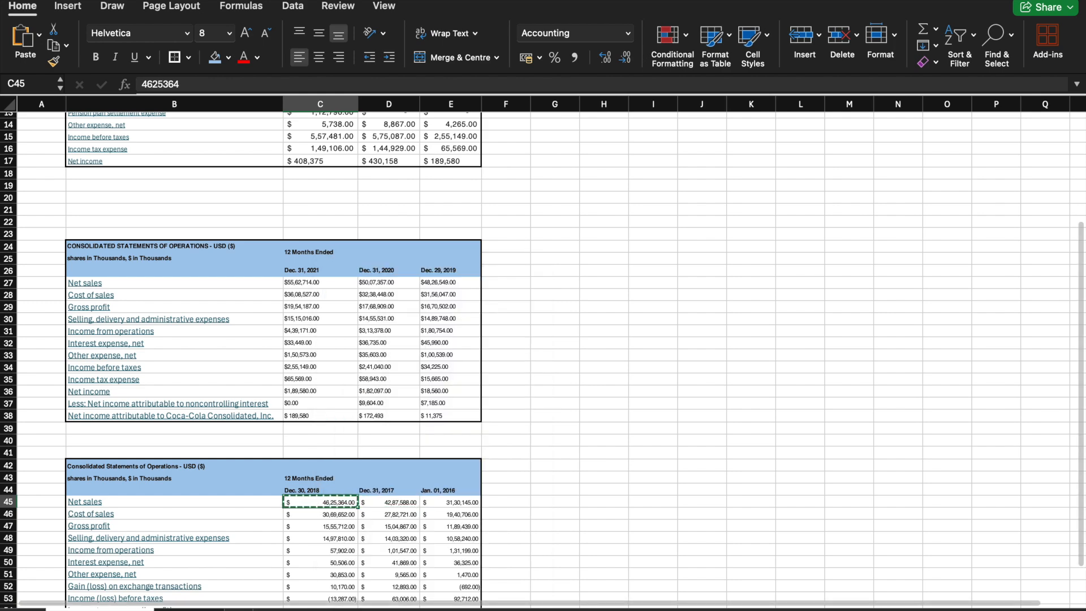
pyautogui.click(188, 609)
pyautogui.click(174, 191)
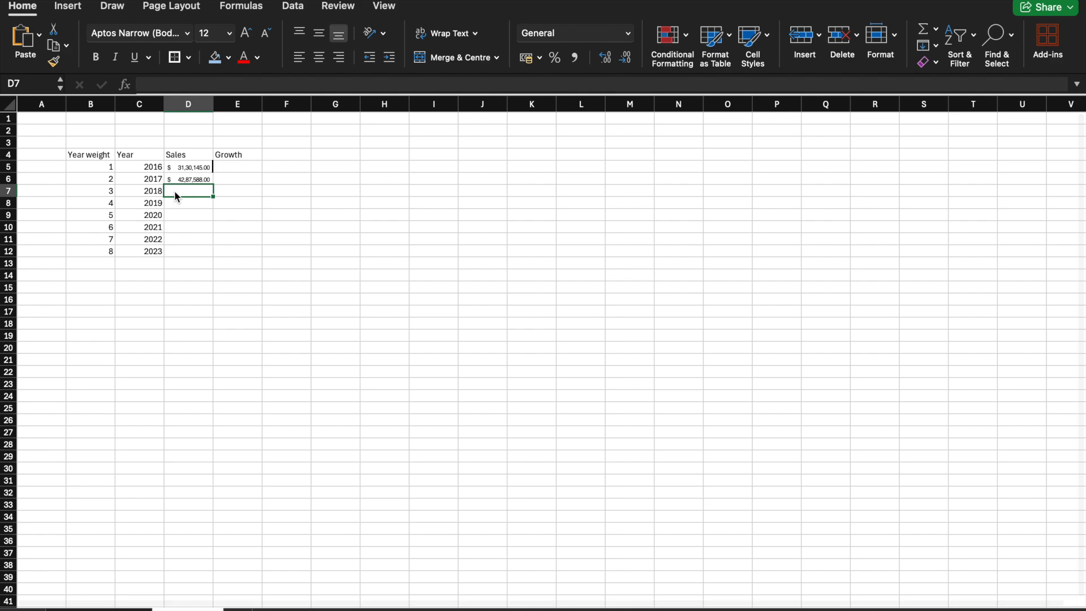
pyautogui.rightClick(175, 192)
pyautogui.click(203, 228)
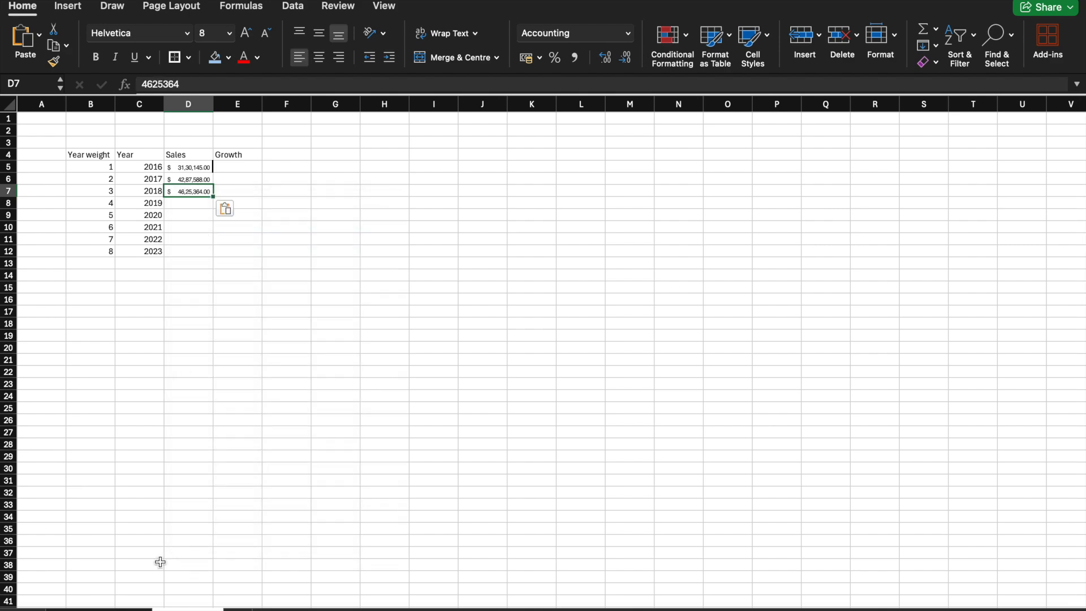
# Step: Copy the Dec. 29, 2019 net sales from E27 of the statements sheet into D8 of the table
pyautogui.click(130, 609)
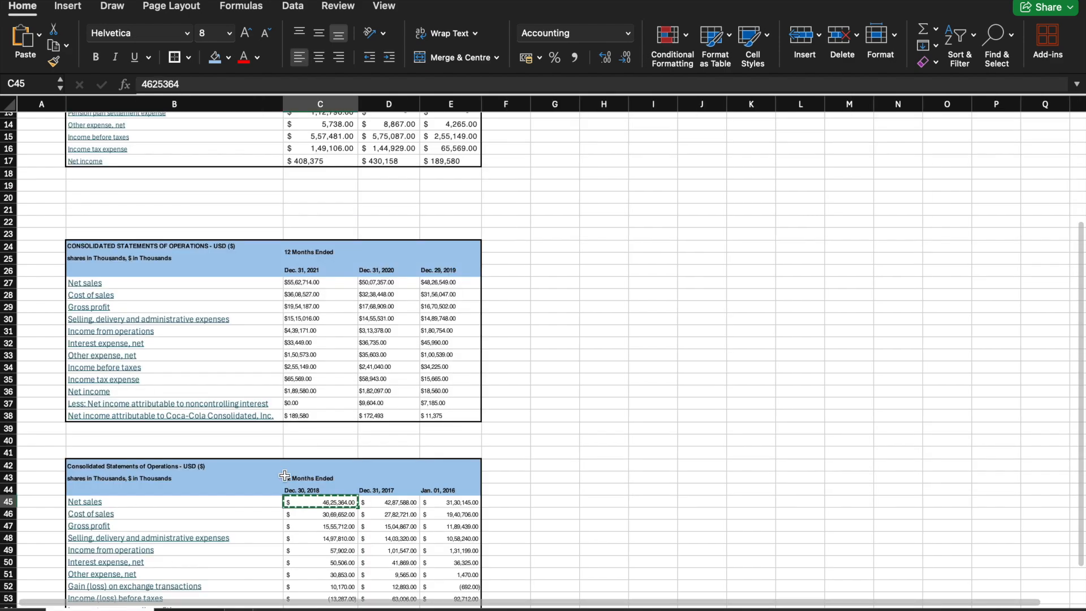
pyautogui.click(450, 282)
pyautogui.rightClick(450, 283)
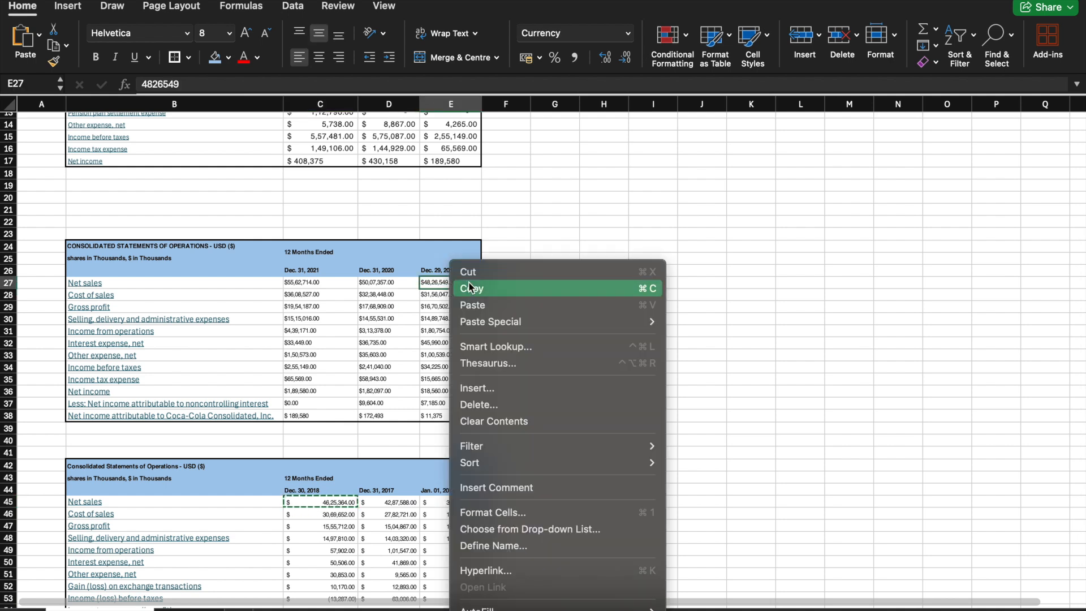
pyautogui.click(478, 290)
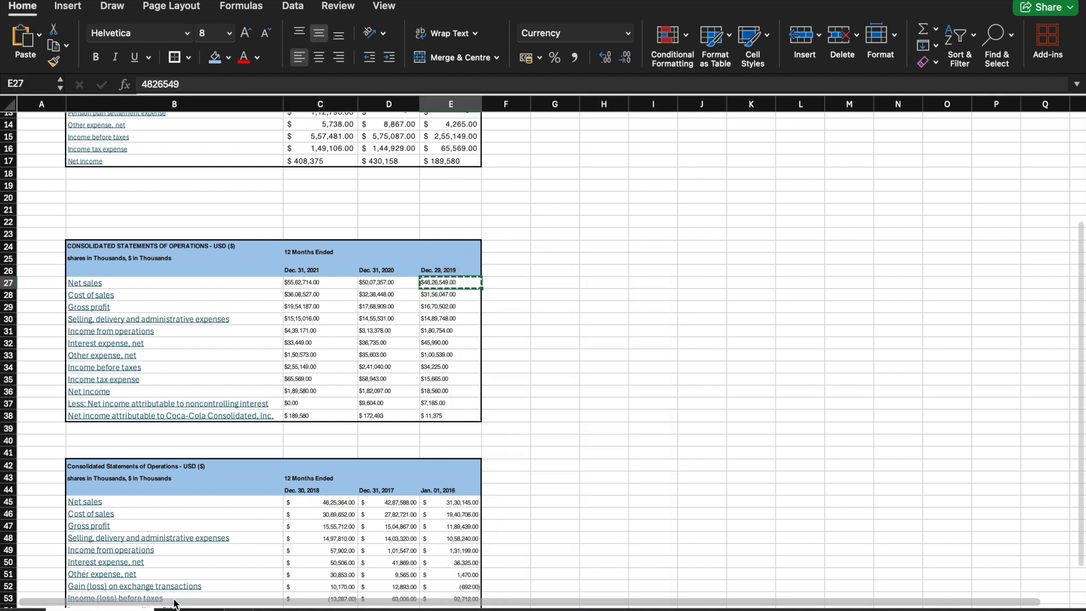
pyautogui.click(189, 609)
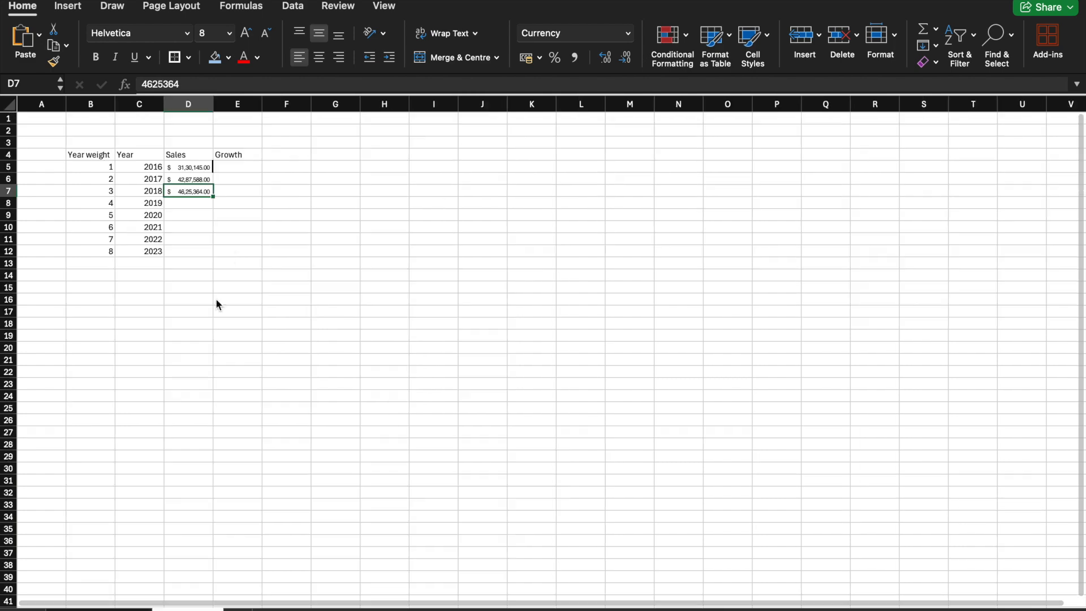
pyautogui.click(189, 203)
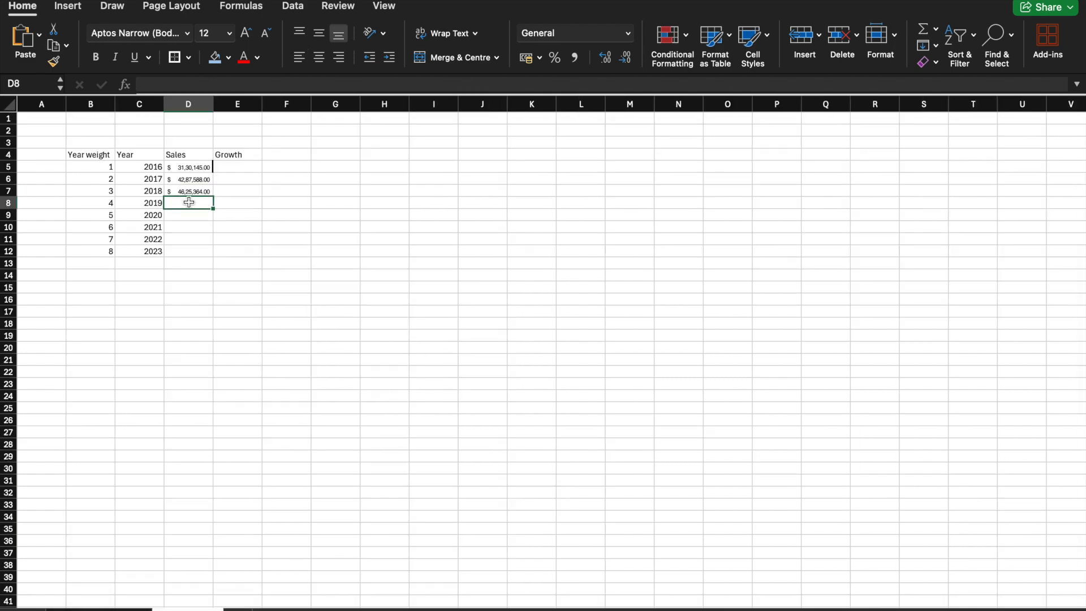
pyautogui.rightClick(177, 203)
pyautogui.click(206, 248)
# Step: Copy the Dec. 31, 2020 net sales from D27 of the statements sheet into D9 of the table
pyautogui.click(139, 610)
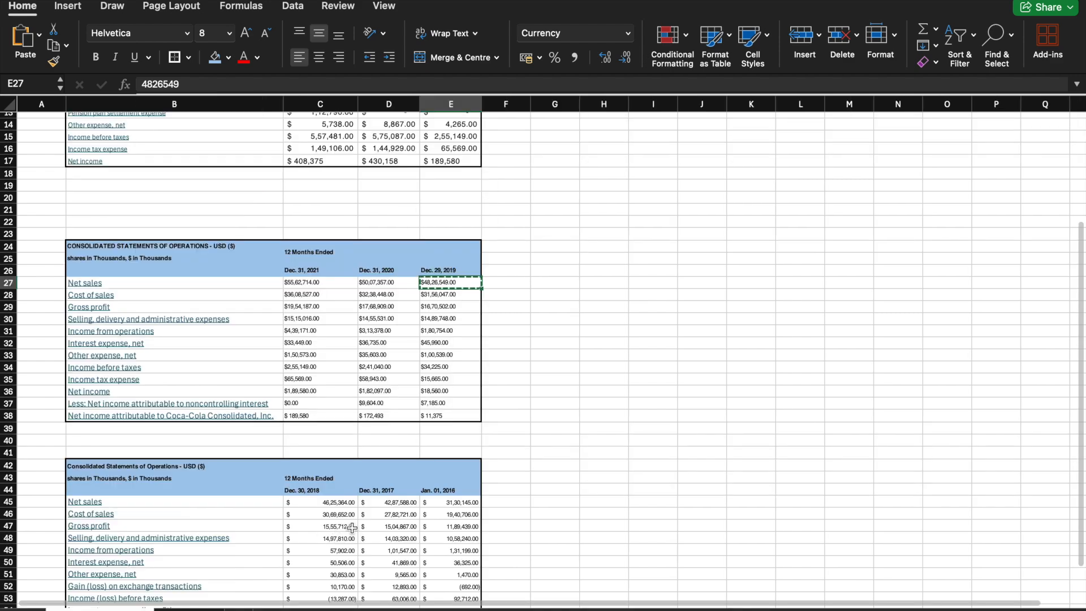
pyautogui.click(382, 284)
pyautogui.rightClick(382, 283)
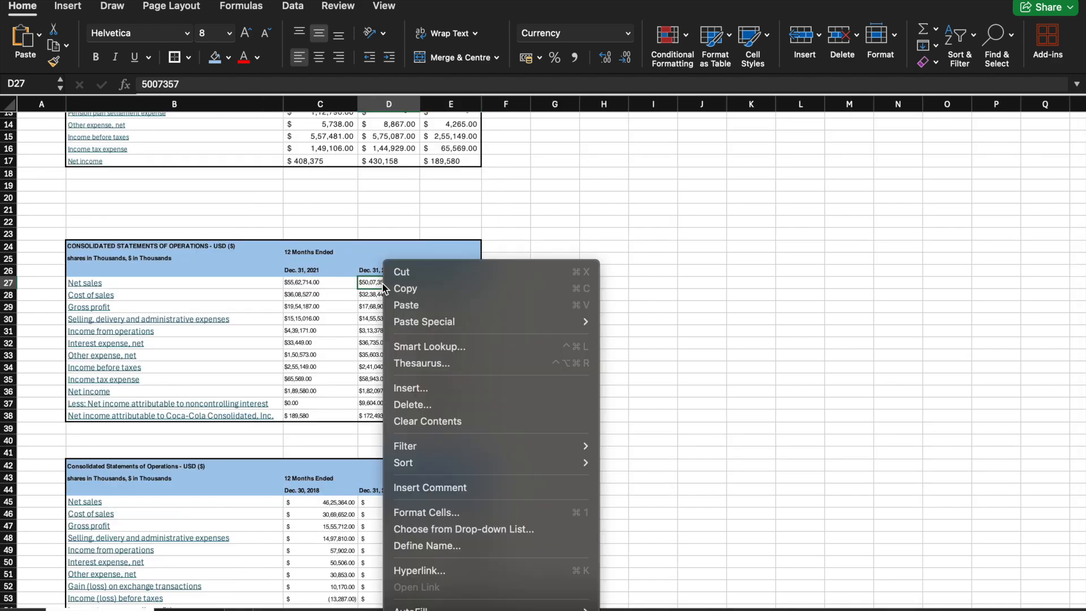
pyautogui.click(447, 282)
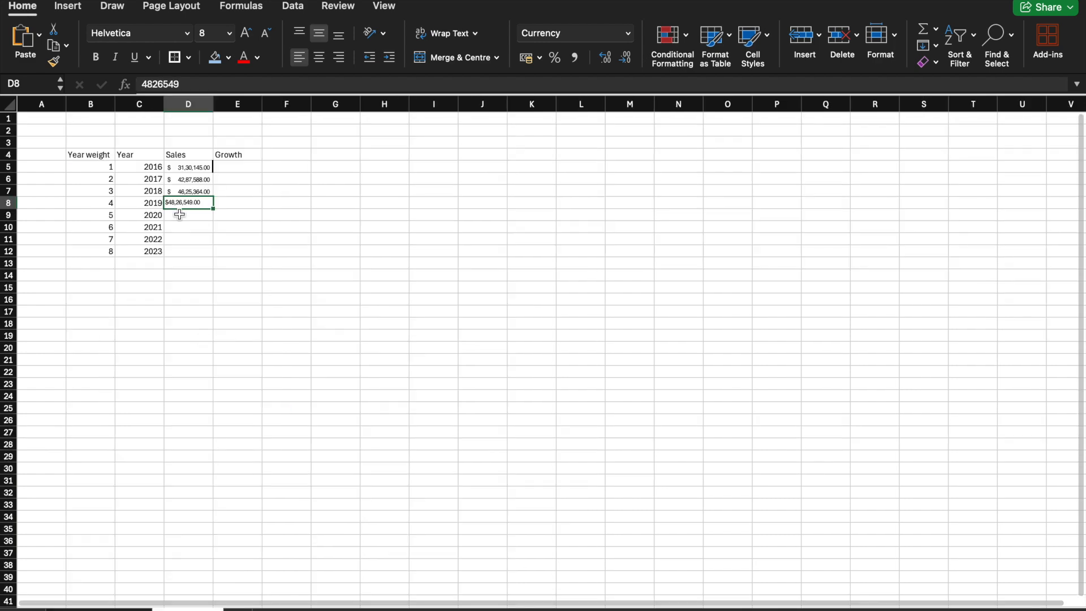
pyautogui.click(181, 213)
pyautogui.rightClick(181, 214)
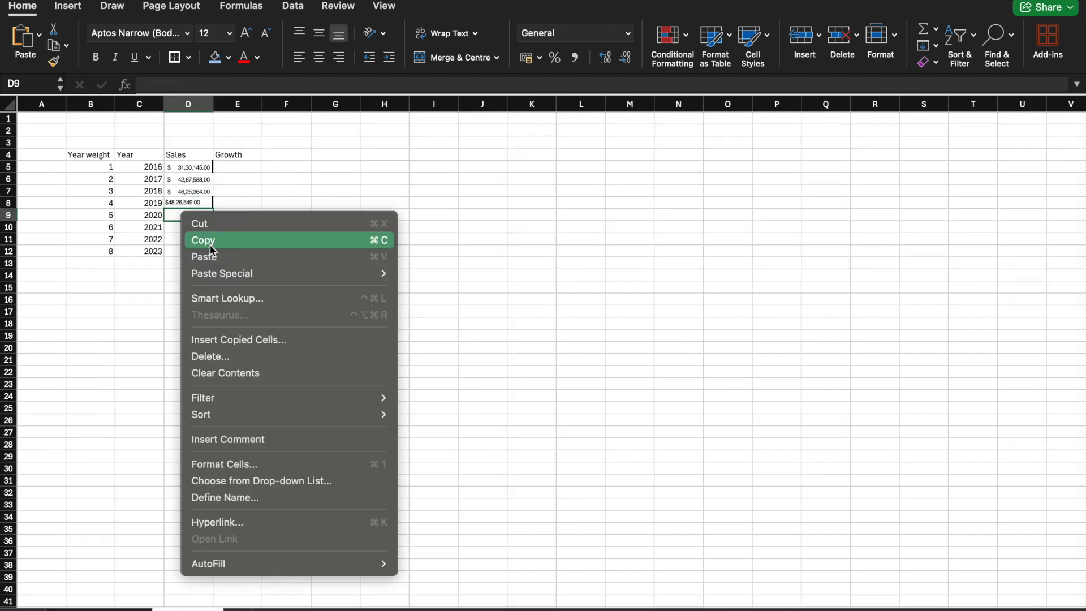
pyautogui.click(209, 256)
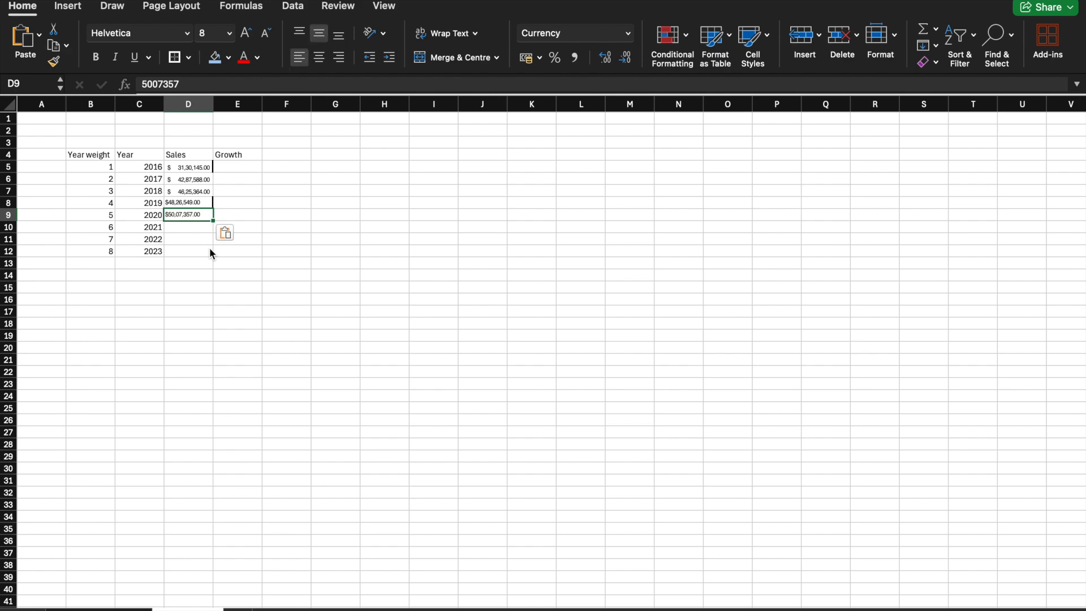
# Step: Copy the Dec. 31, 2021 net sales from C27 of the statements sheet into D10 of the table
pyautogui.click(122, 605)
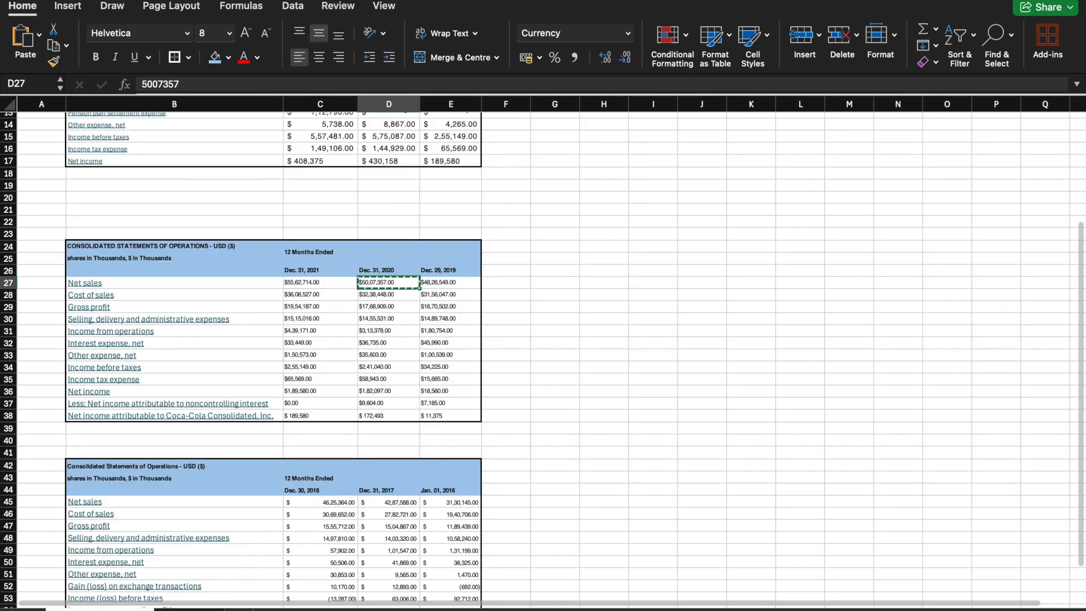
pyautogui.click(307, 281)
pyautogui.rightClick(308, 282)
pyautogui.click(330, 287)
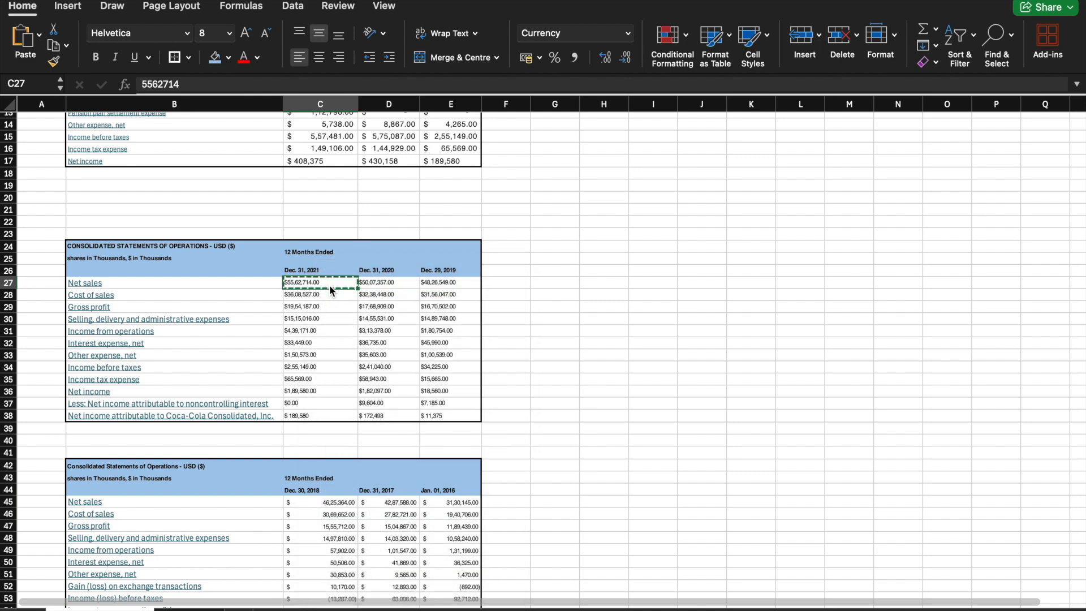
pyautogui.click(188, 607)
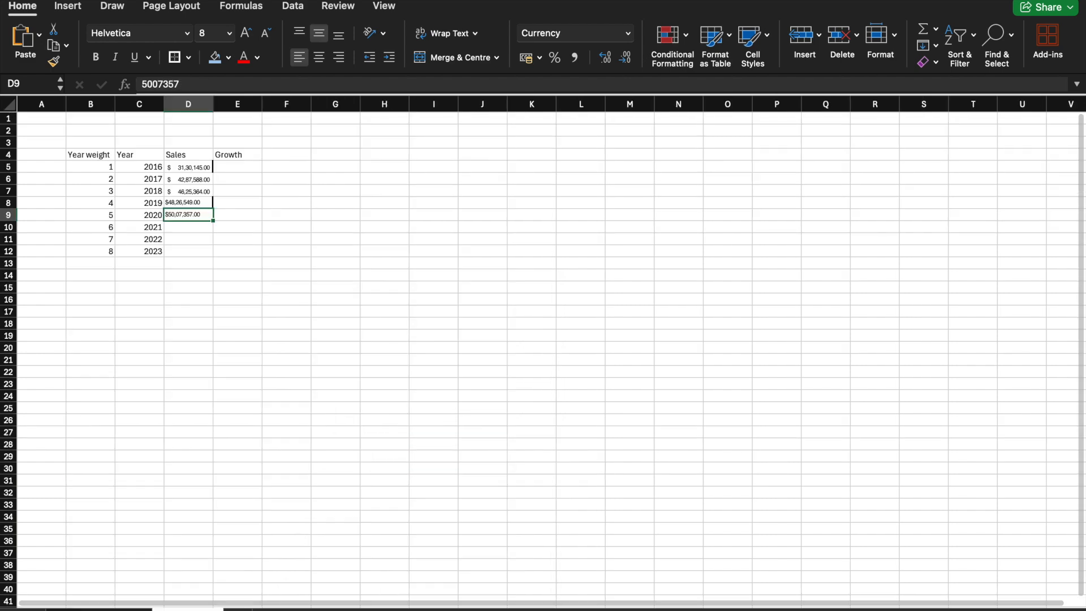
pyautogui.click(180, 227)
pyautogui.rightClick(180, 226)
pyautogui.click(215, 271)
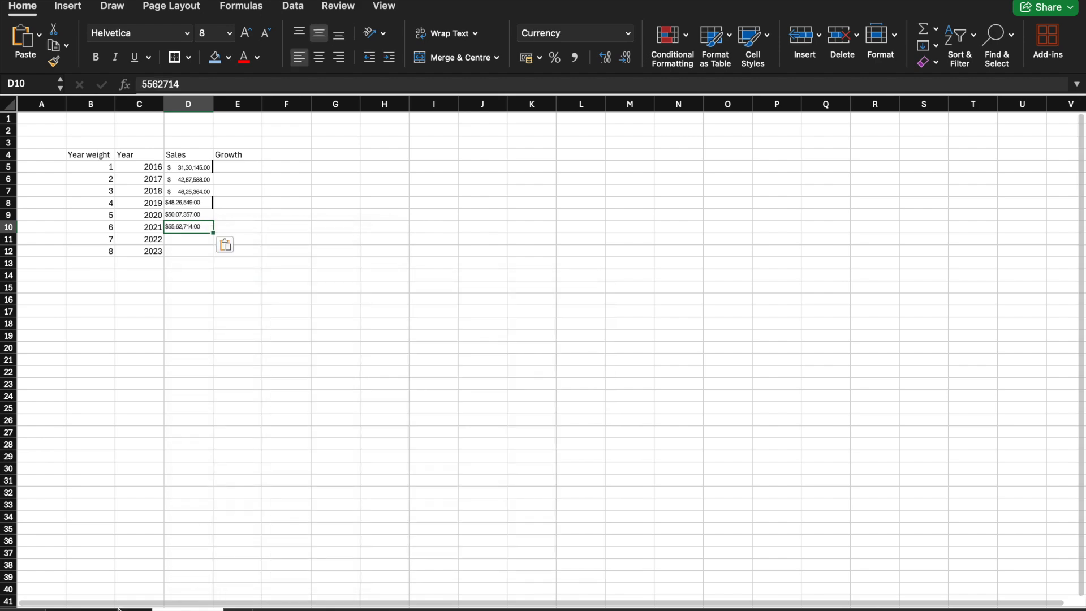
# Step: Copy the Dec. 31, 2022 net sales from D6 of the statements sheet into D11 of the table and widen column D slightly
pyautogui.click(118, 608)
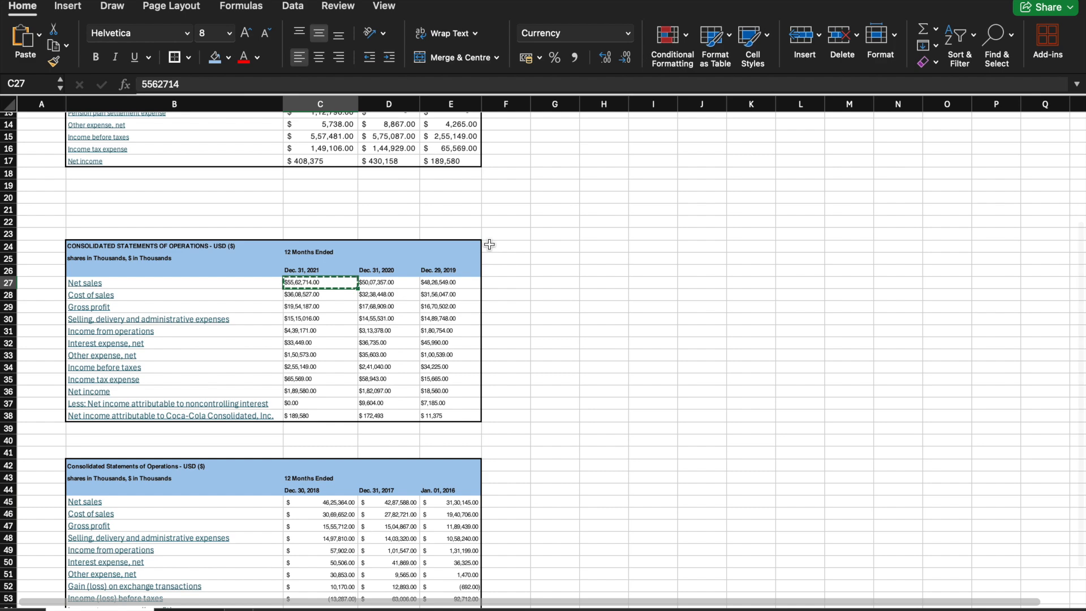
pyautogui.scroll(6, 489, 244)
pyautogui.click(388, 173)
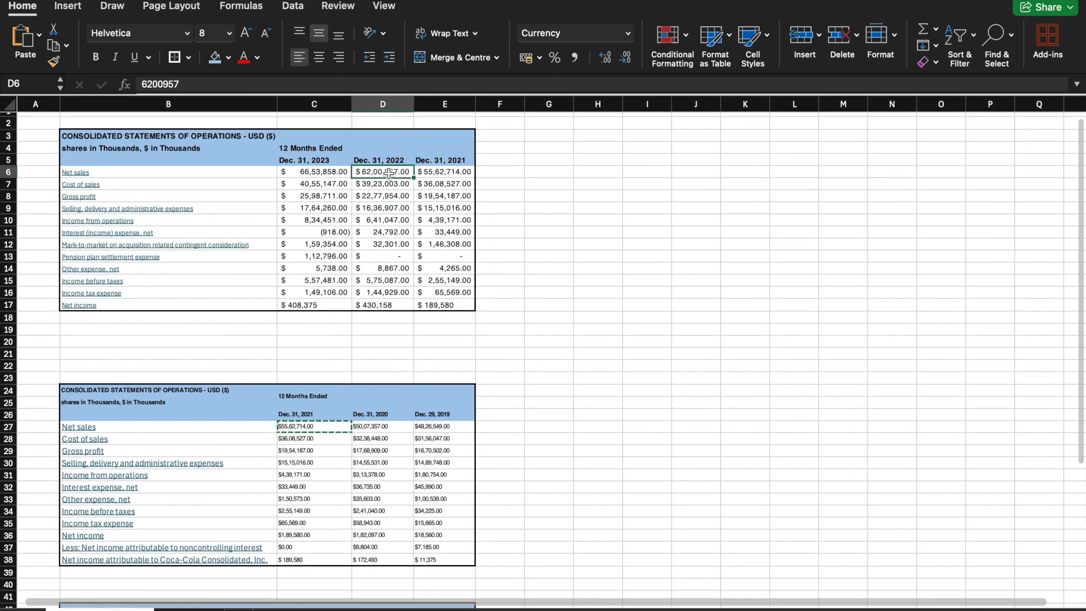
pyautogui.rightClick(388, 173)
pyautogui.click(410, 200)
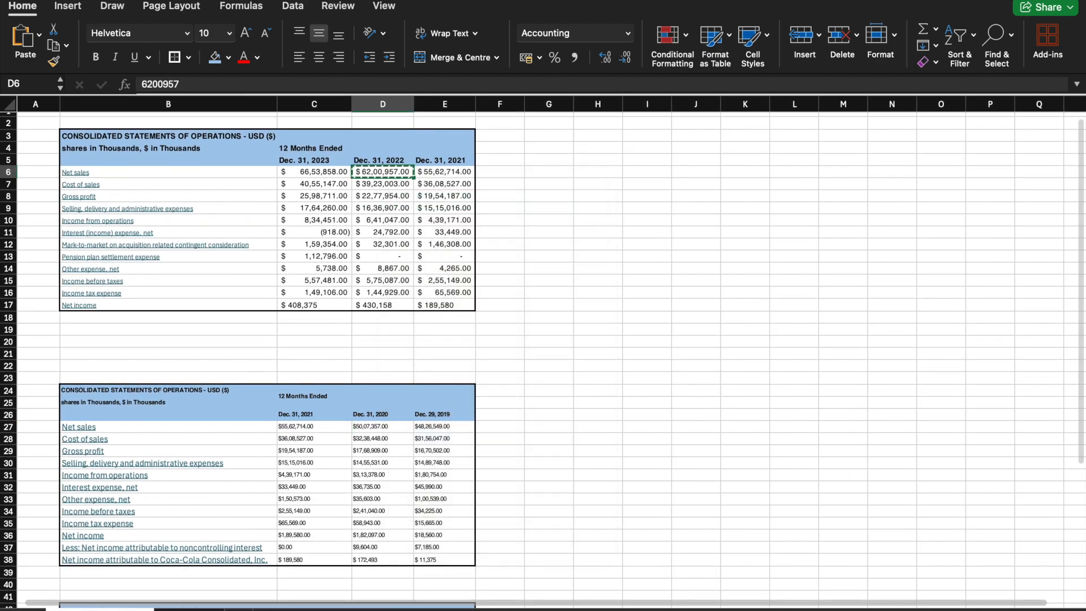
pyautogui.click(188, 608)
pyautogui.click(191, 238)
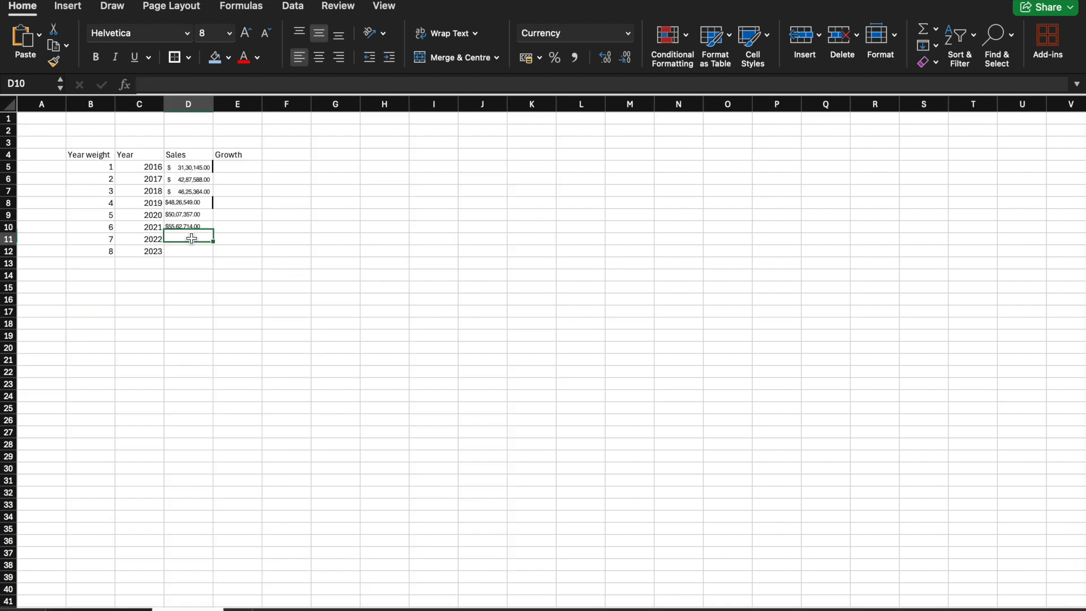
pyautogui.rightClick(191, 238)
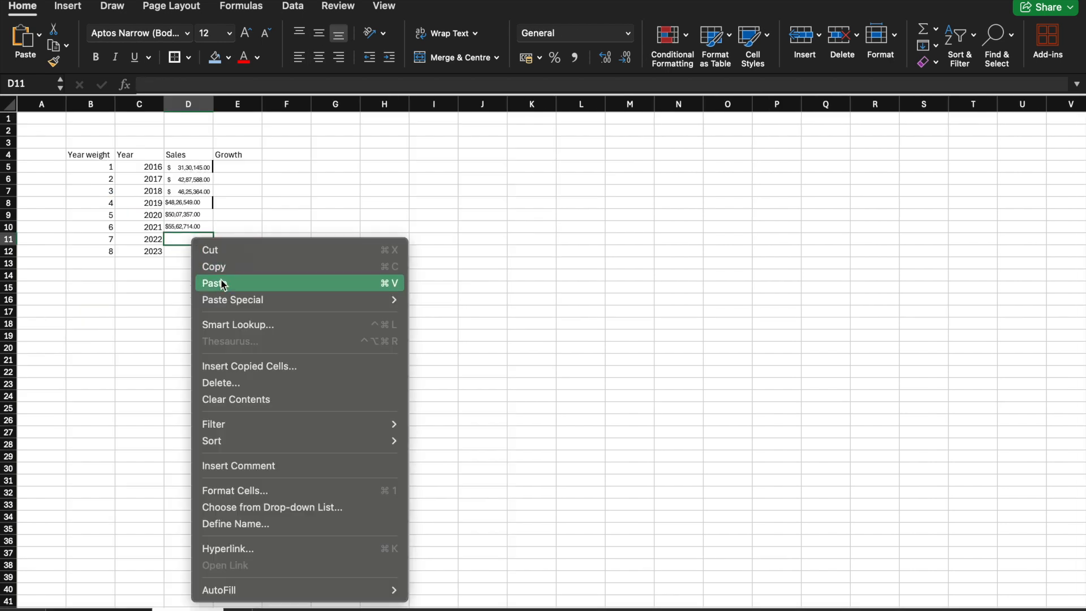
pyautogui.click(222, 284)
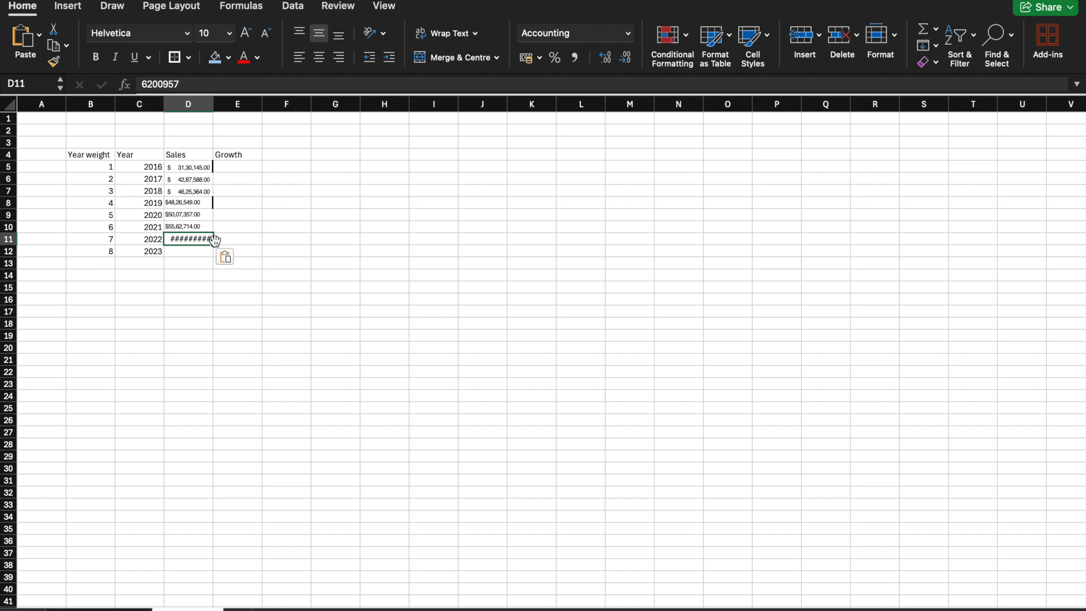
pyautogui.moveTo(212, 108); pyautogui.dragTo(221, 106)
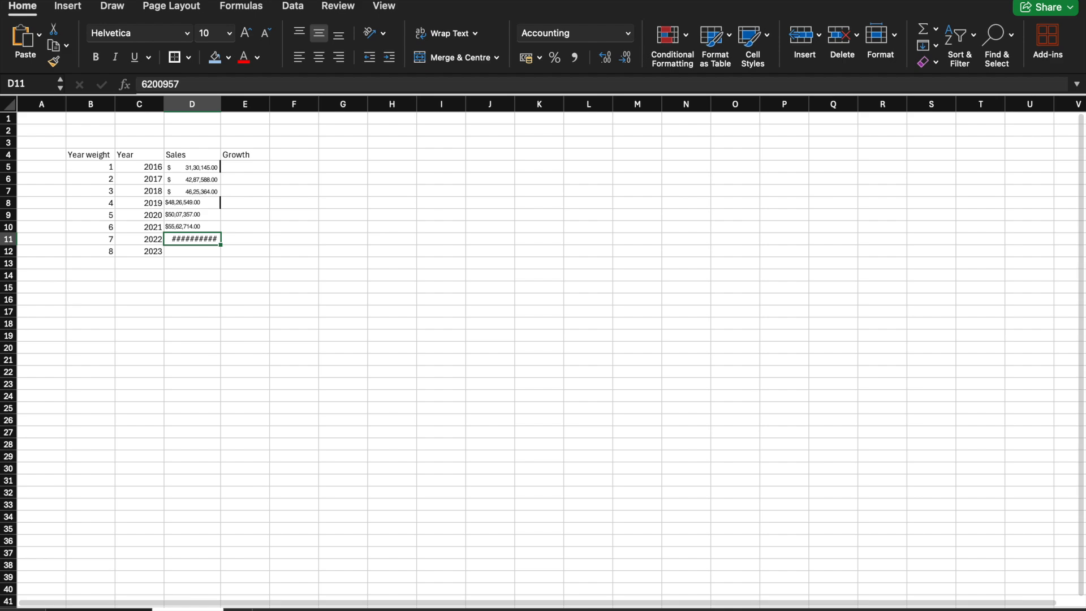
# Step: Copy D6 of the statements sheet again and clear the contents of D11 in the table
pyautogui.click(101, 609)
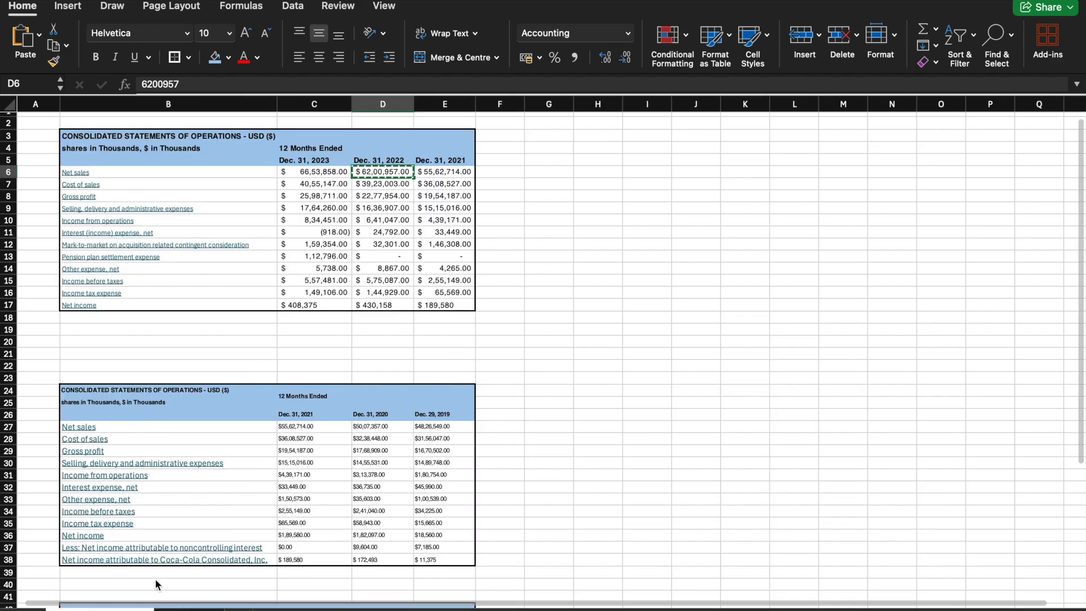
pyautogui.rightClick(377, 171)
pyautogui.click(397, 200)
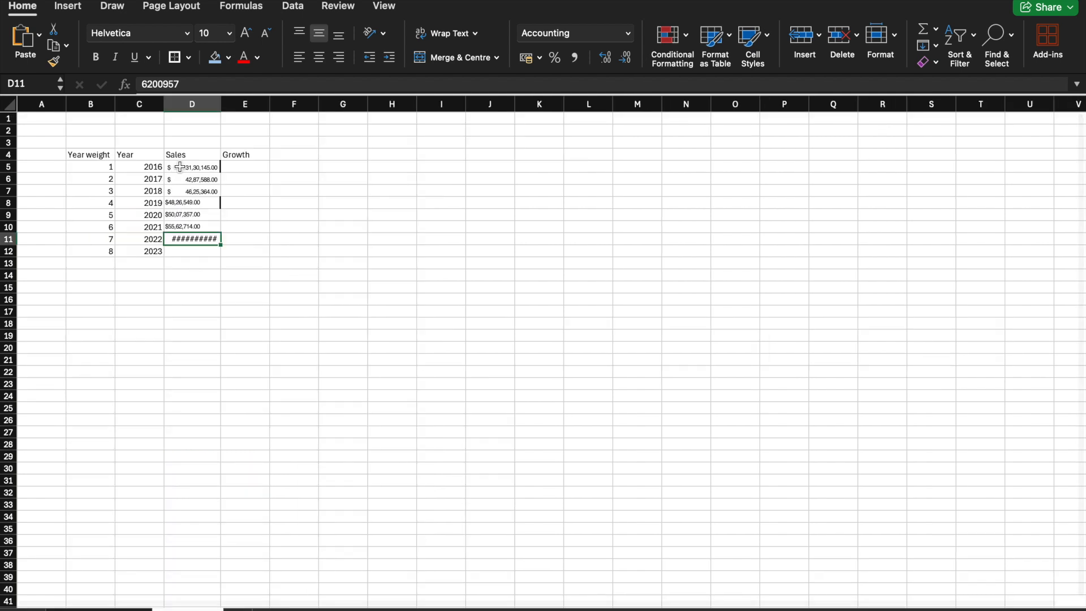
pyautogui.press('Delete')
pyautogui.rightClick(179, 238)
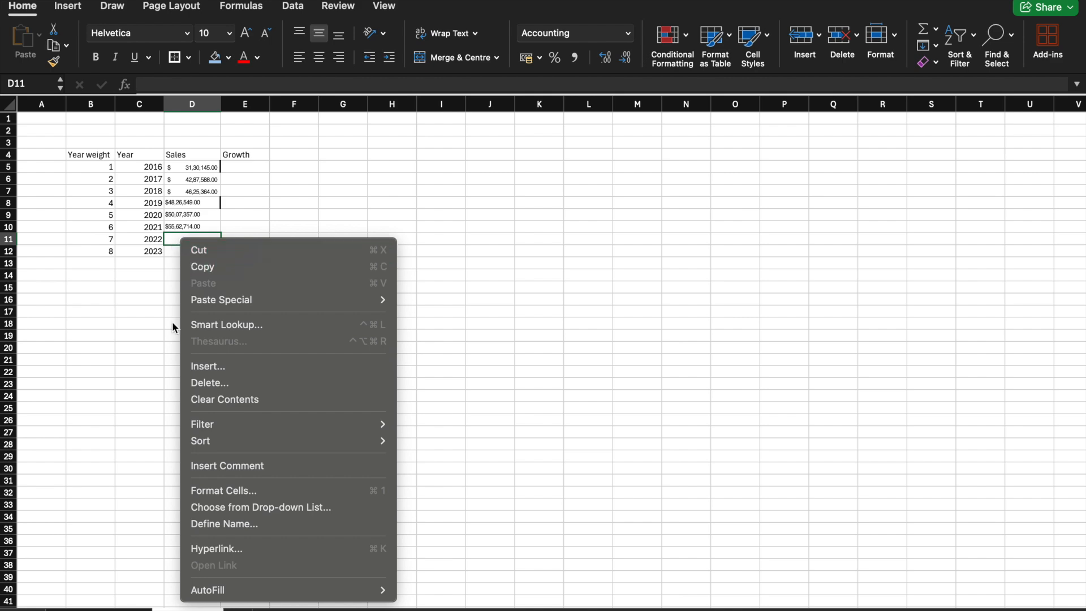
pyautogui.press('Escape')
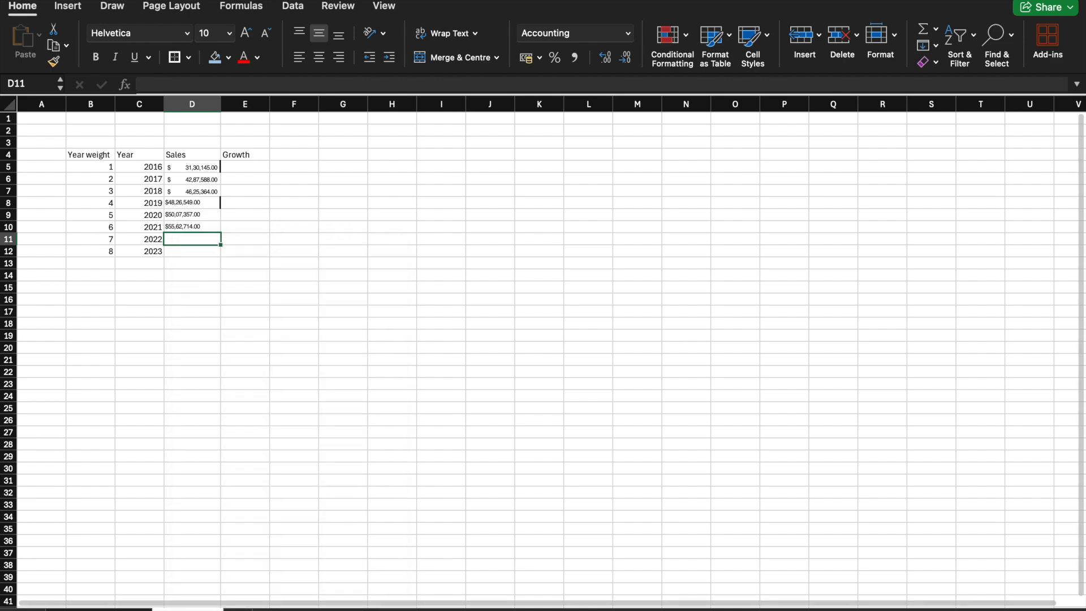
# Step: Paste the Dec. 31, 2022 net sales from D6 of the statements sheet into D11 and widen column D to fit the full amount
pyautogui.click(100, 610)
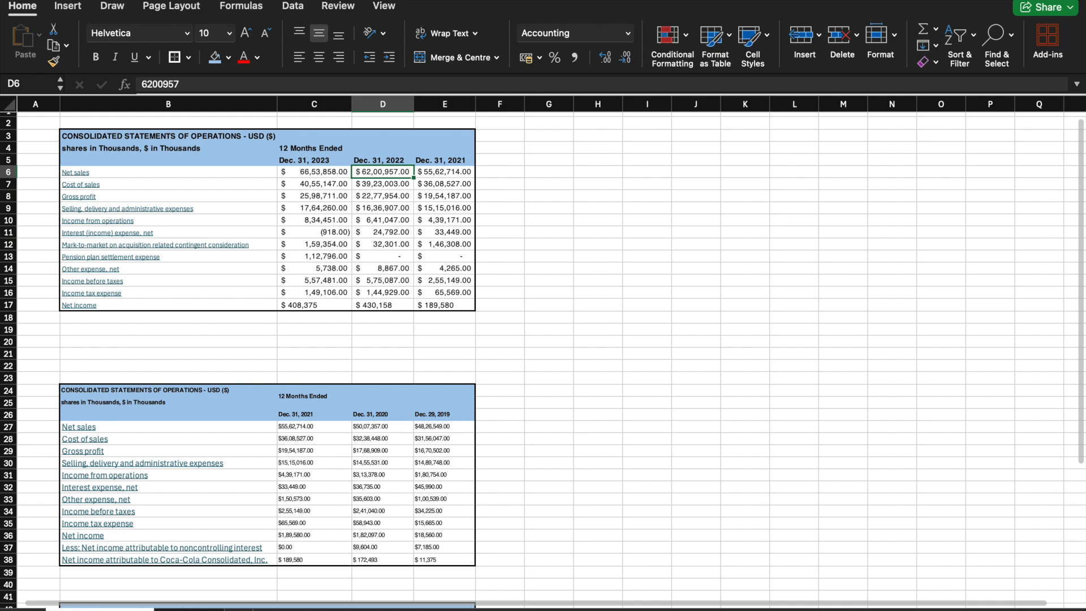
pyautogui.rightClick(380, 171)
pyautogui.click(398, 203)
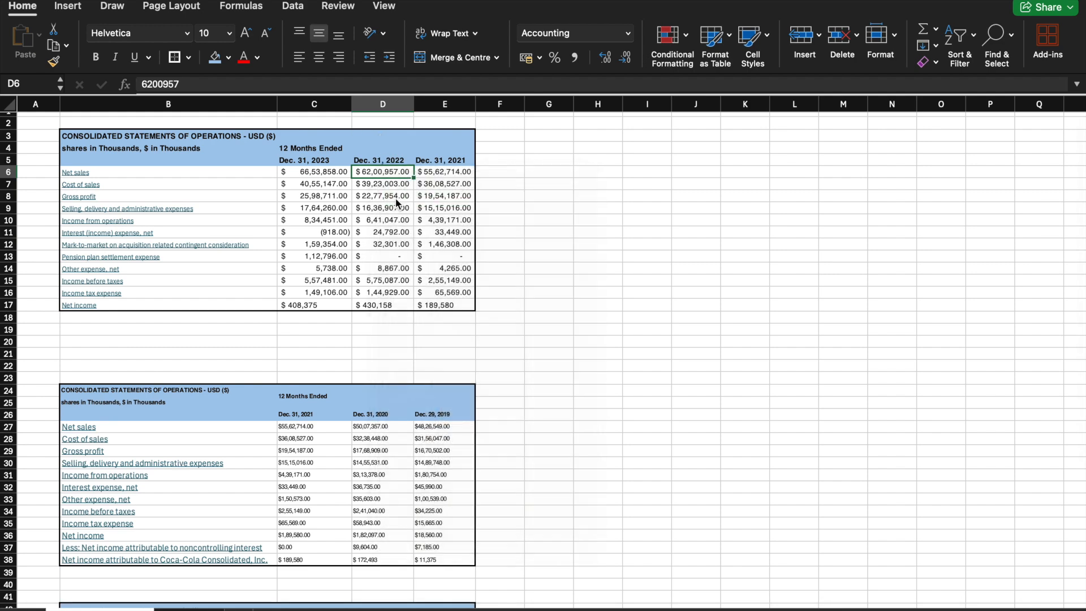
pyautogui.click(188, 609)
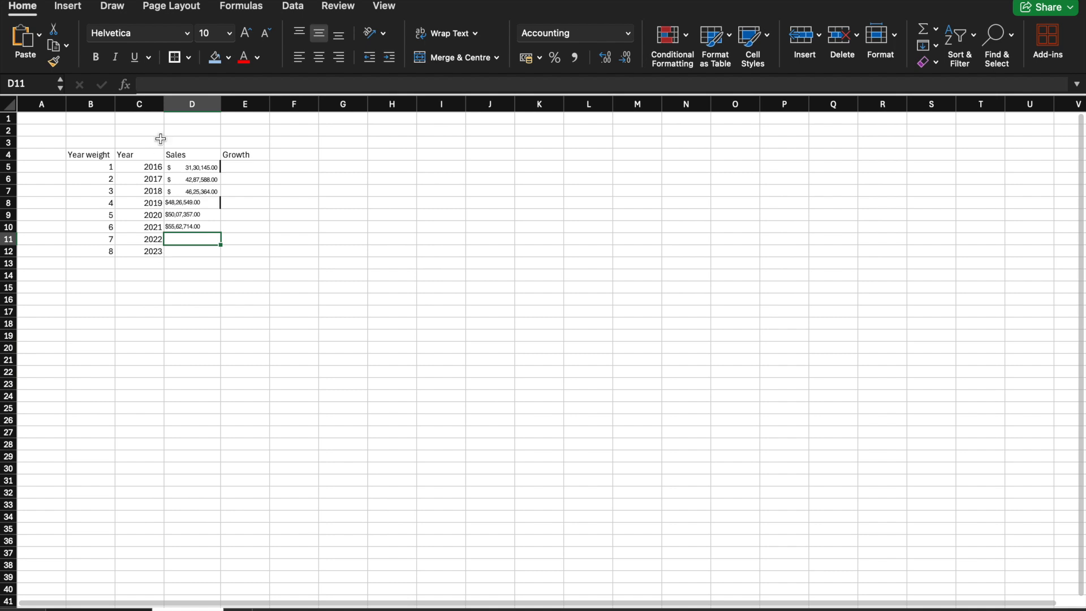
pyautogui.rightClick(172, 240)
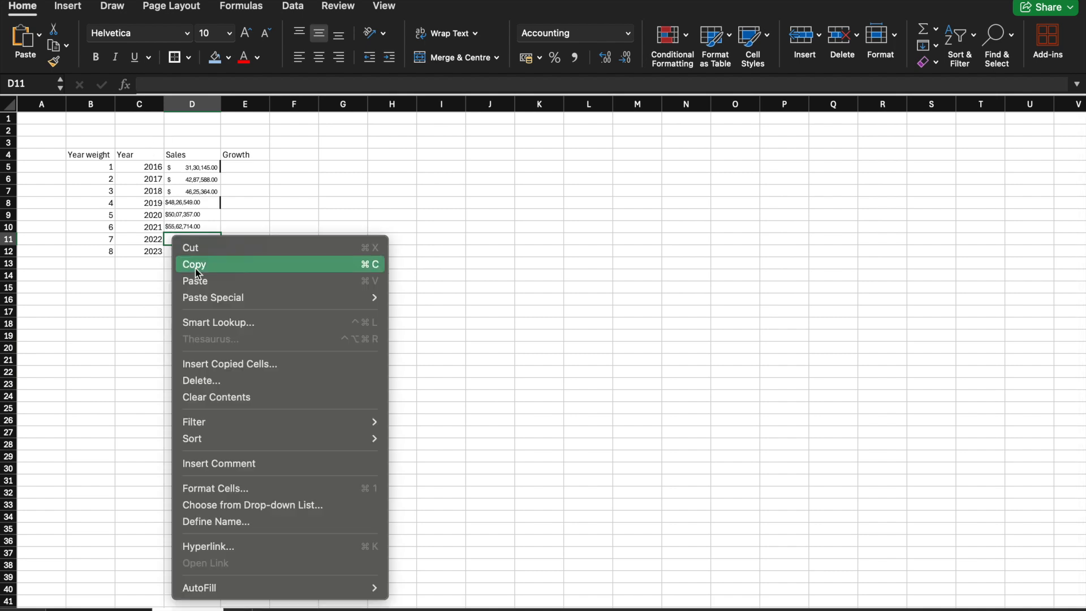
pyautogui.click(201, 281)
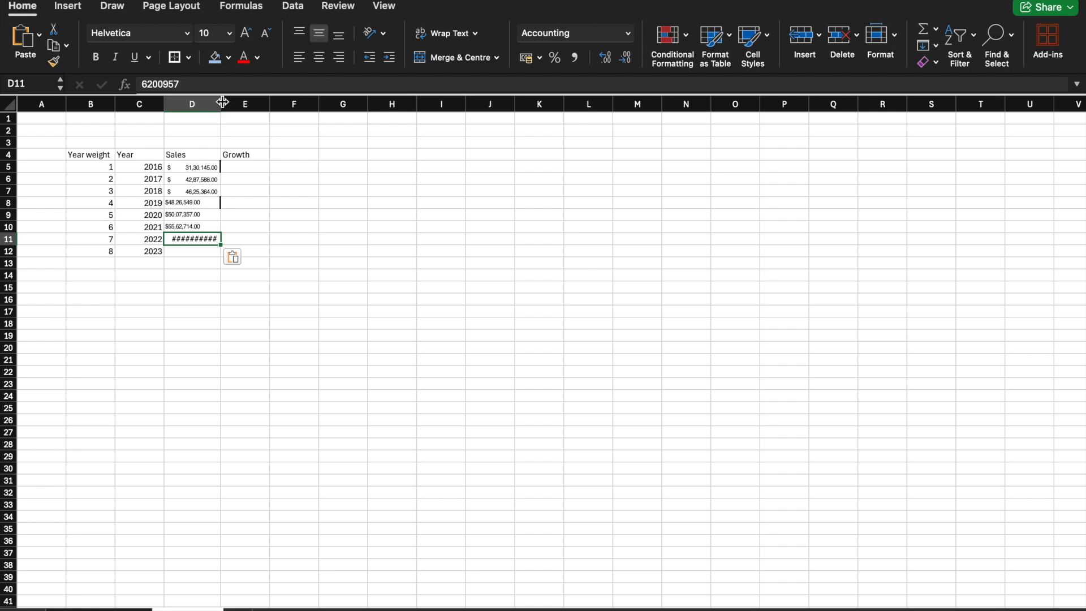
pyautogui.moveTo(223, 102); pyautogui.dragTo(245, 101)
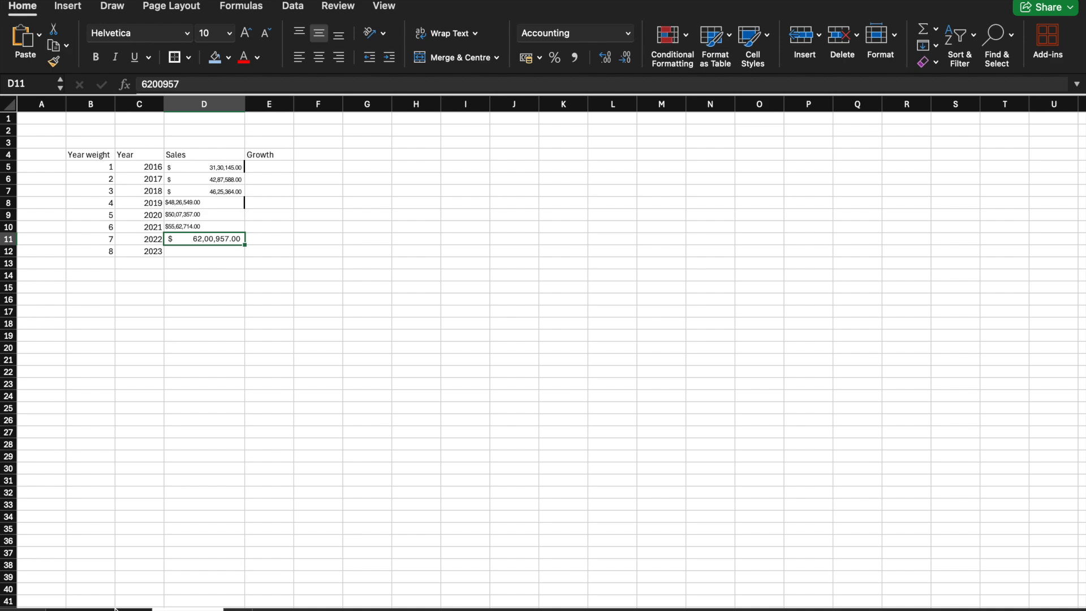
# Step: Copy the Dec. 31, 2023 net sales from C6 of the statements sheet into D12 of the table
pyautogui.press('Down')
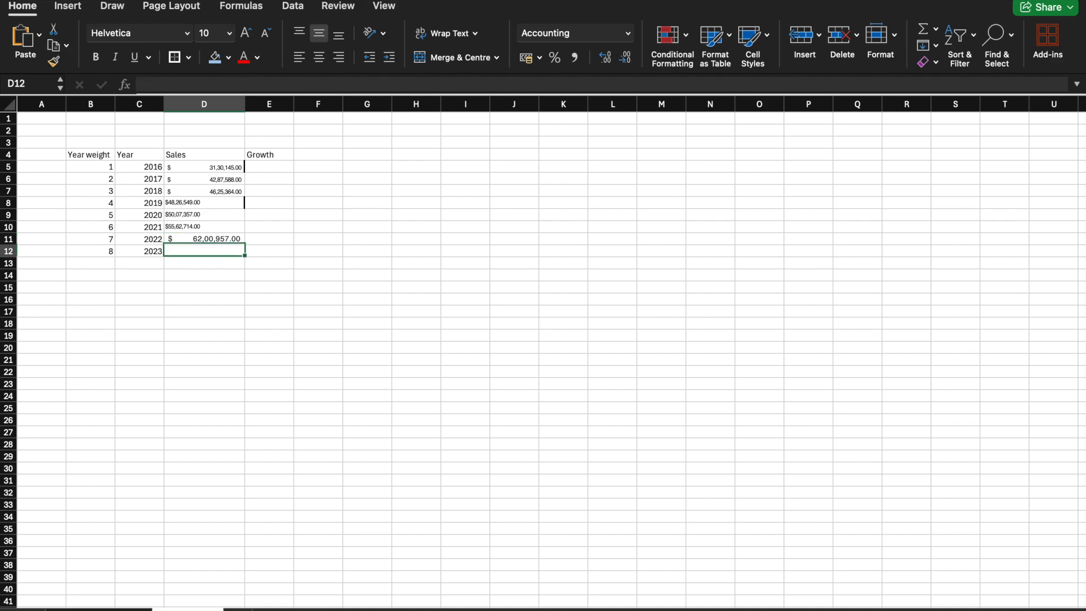
pyautogui.click(119, 609)
pyautogui.click(316, 172)
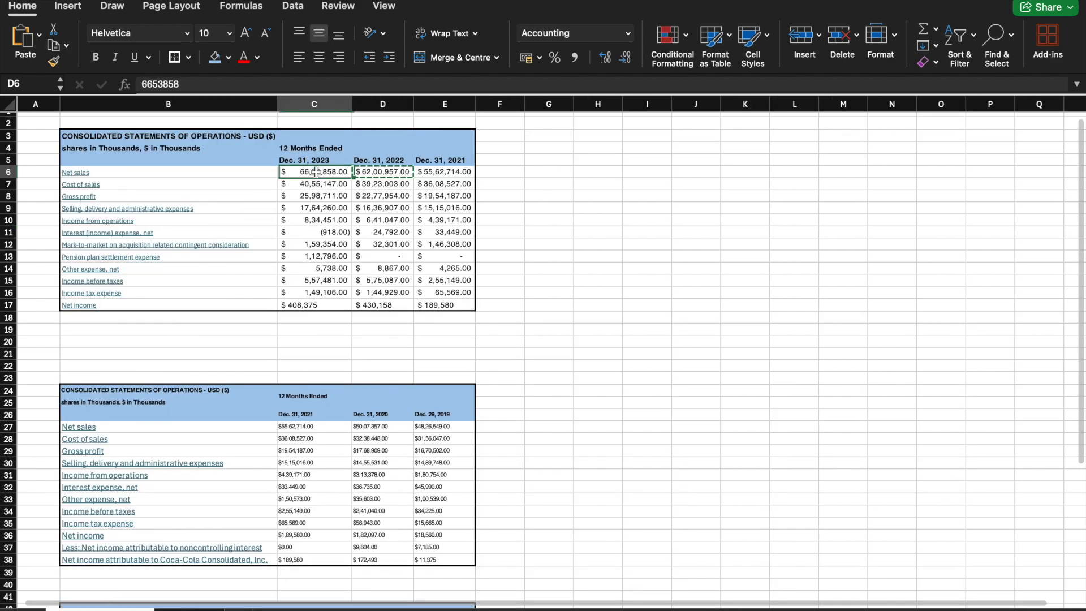
pyautogui.rightClick(316, 172)
pyautogui.click(339, 196)
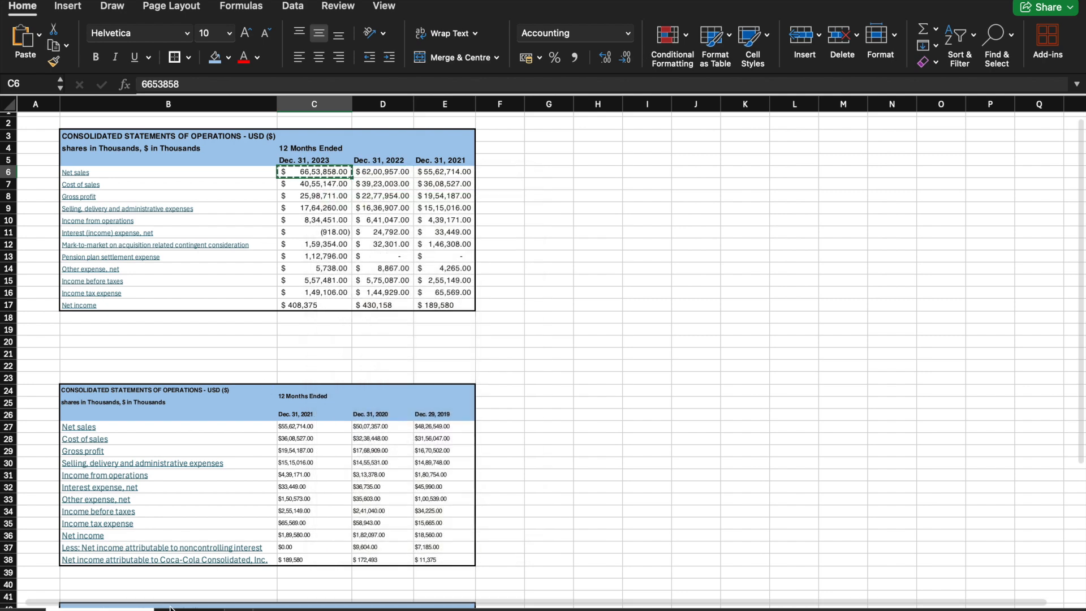
pyautogui.click(171, 608)
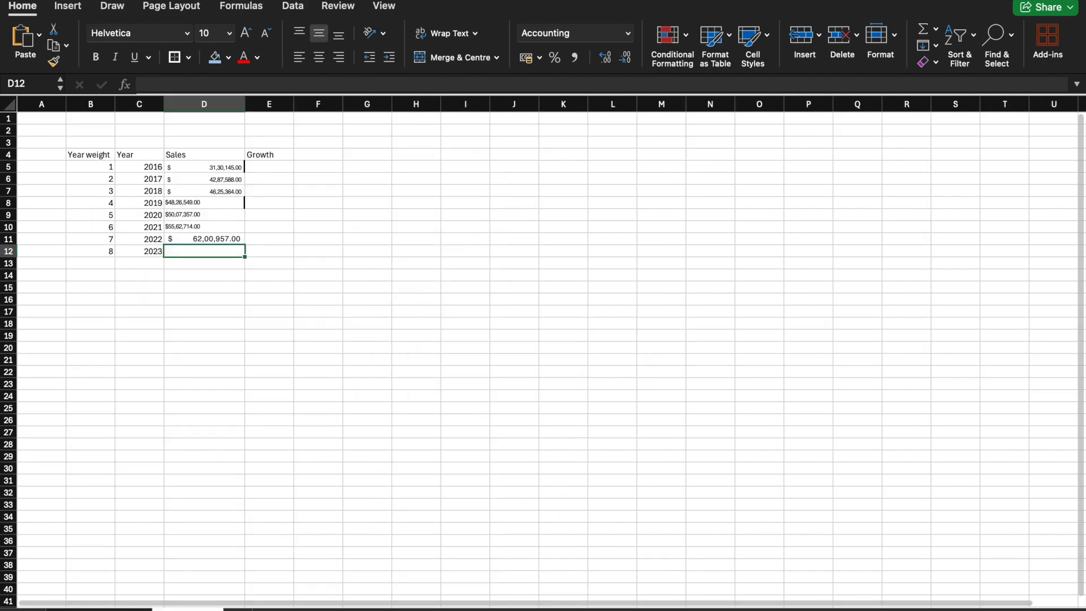
pyautogui.rightClick(179, 250)
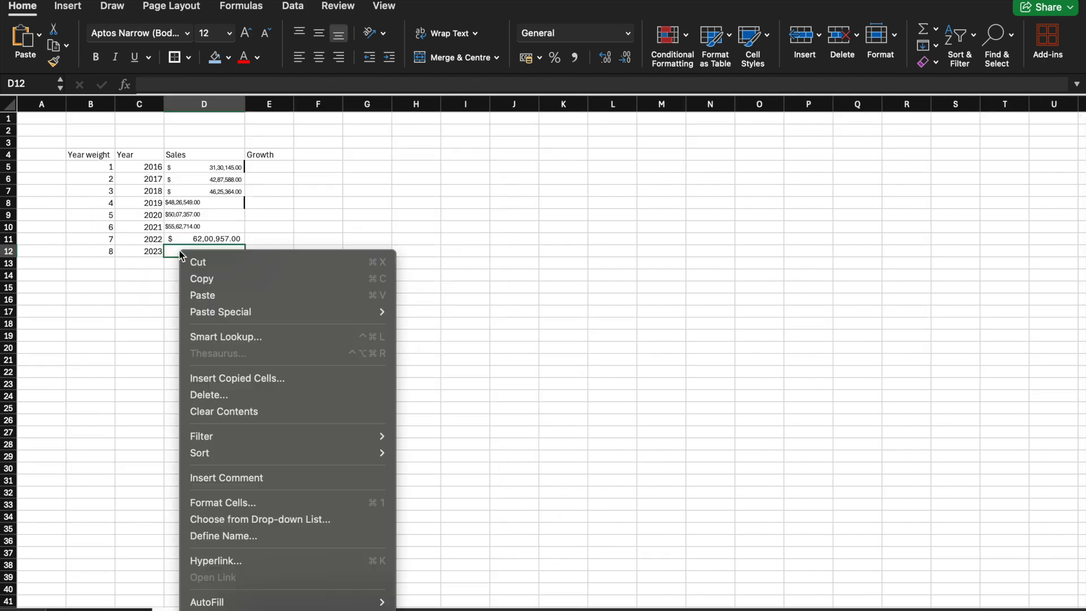
pyautogui.click(208, 294)
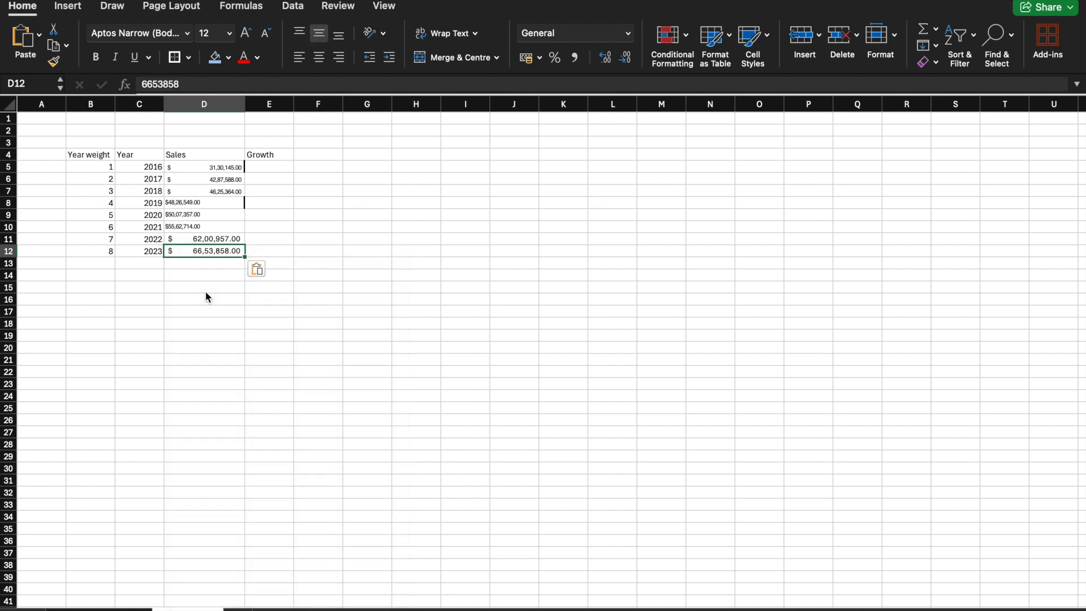
# Step: Apply only the formatting of D11 to the sales figures in D5:D10
pyautogui.click(207, 239)
pyautogui.rightClick(207, 240)
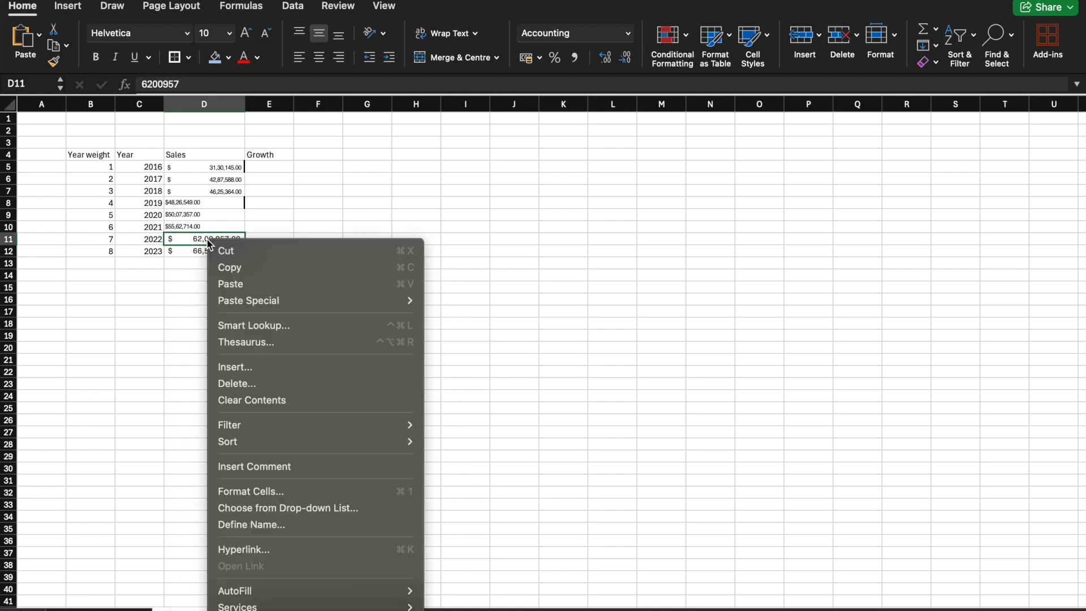
pyautogui.click(223, 266)
pyautogui.moveTo(218, 227); pyautogui.dragTo(221, 170)
pyautogui.rightClick(220, 170)
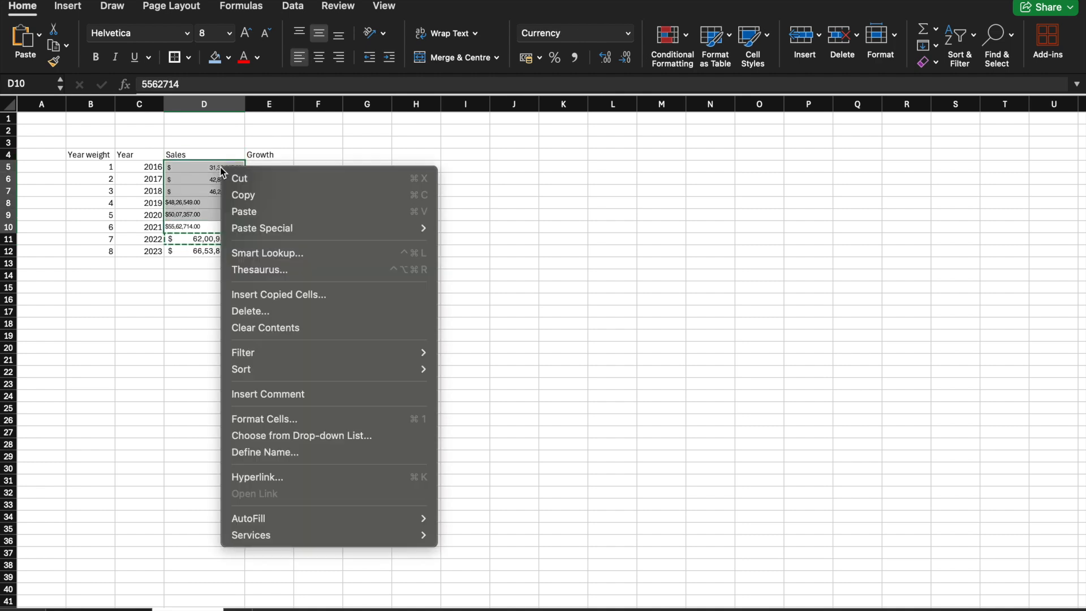
pyautogui.moveTo(279, 232)
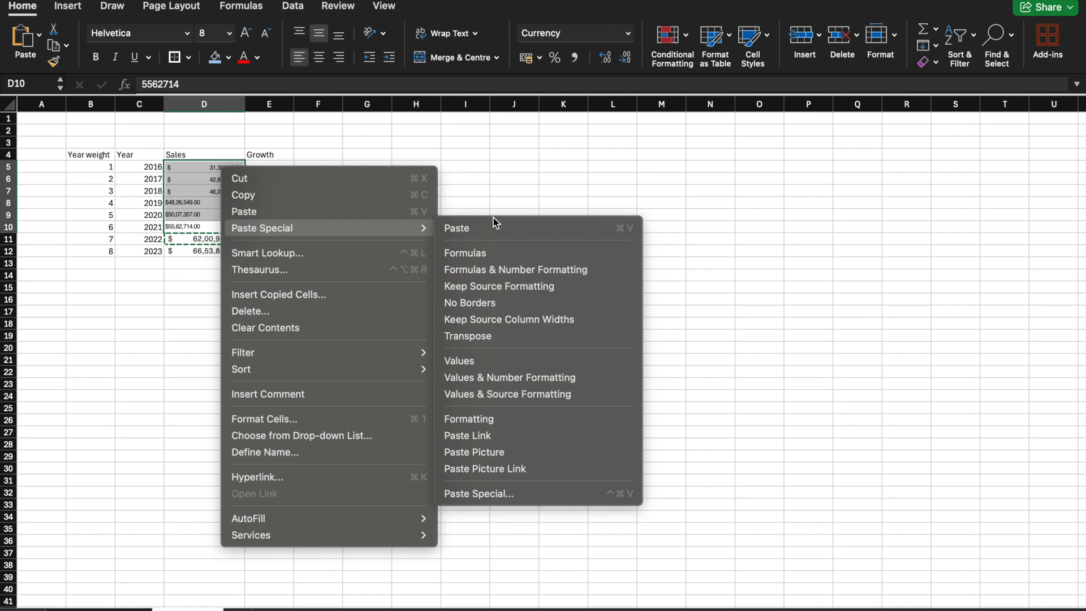
pyautogui.click(495, 423)
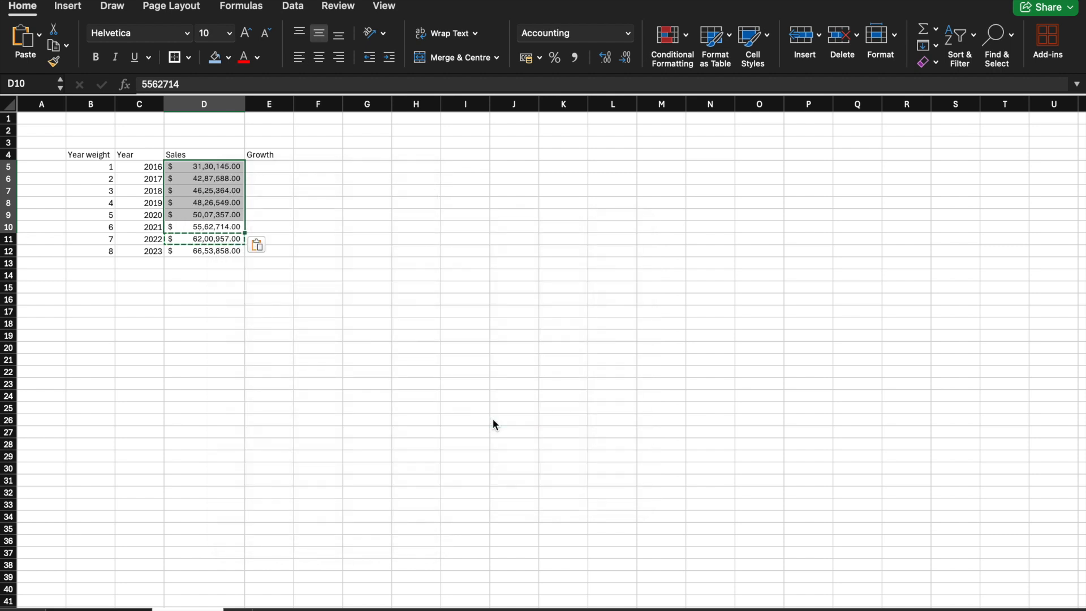
pyautogui.click(452, 290)
pyautogui.click(275, 298)
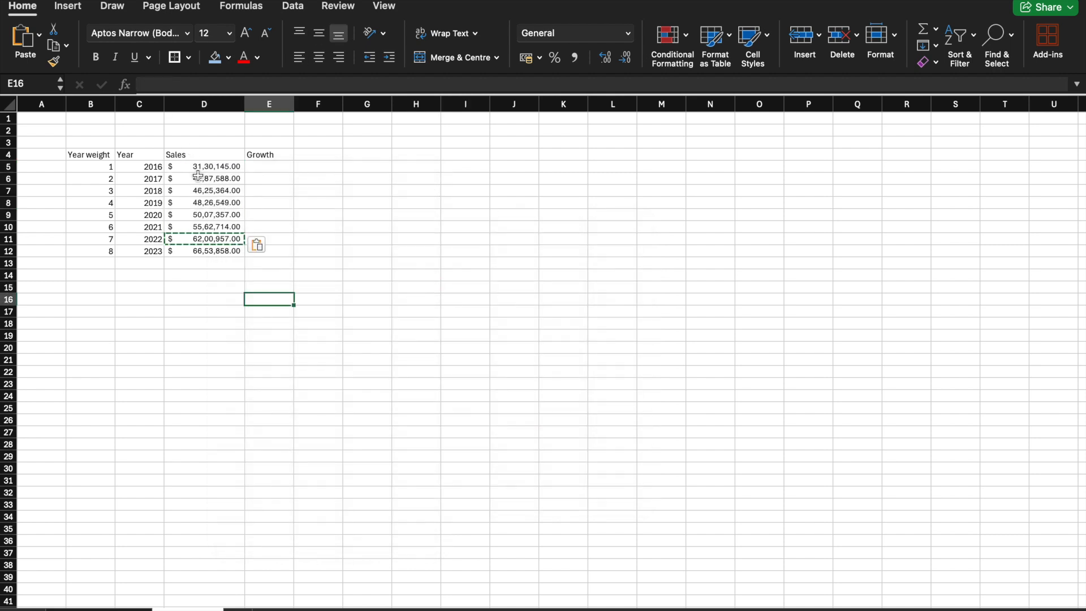
pyautogui.click(198, 176)
pyautogui.click(236, 141)
pyautogui.click(224, 117)
pyautogui.click(221, 202)
pyautogui.click(224, 239)
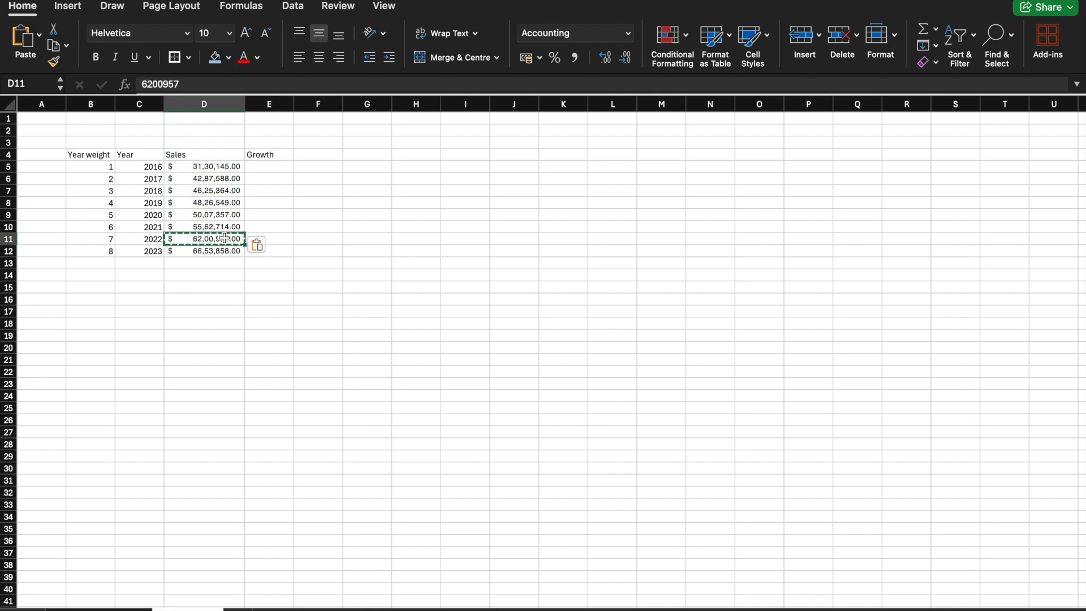
# Step: Calculate the 2017 sales growth over 2016 in E6 with the formula =(D6/D5)-1
pyautogui.click(259, 166)
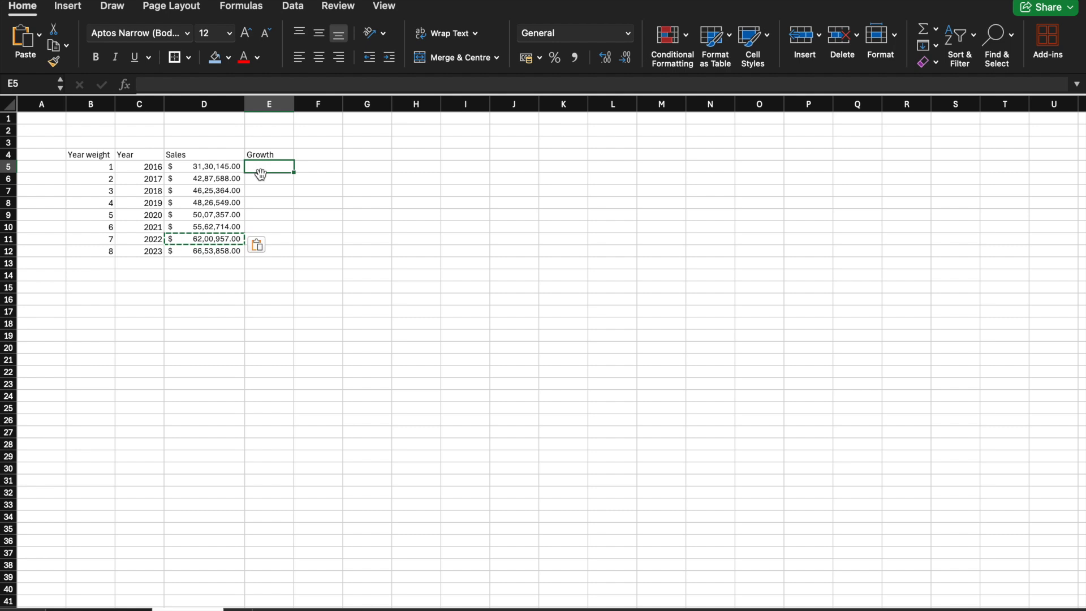
pyautogui.click(264, 177)
pyautogui.write('=')
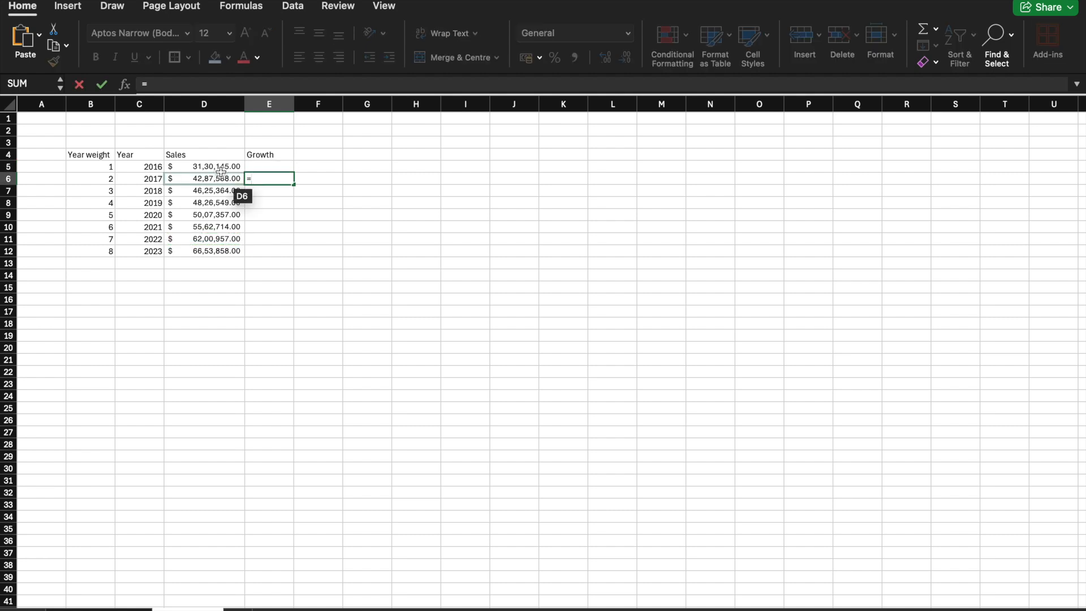
pyautogui.click(220, 180)
pyautogui.write('/')
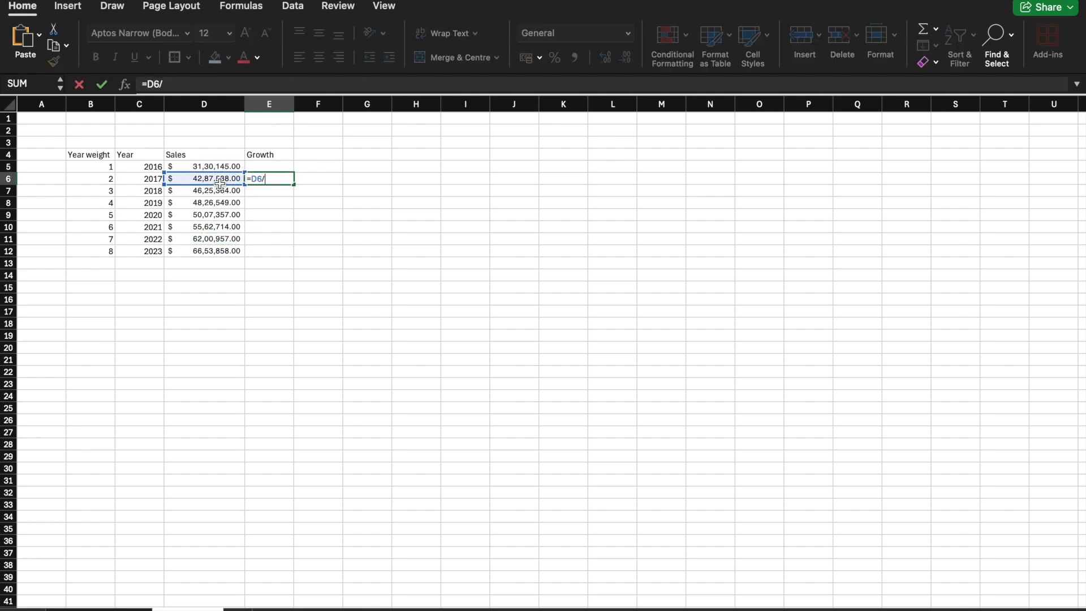
pyautogui.click(219, 167)
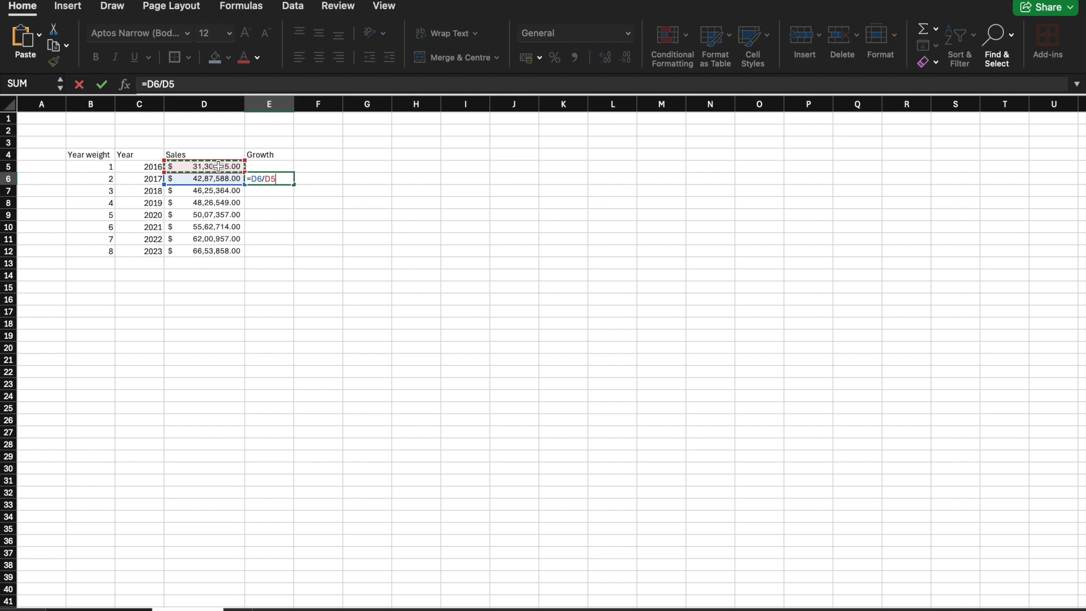
pyautogui.write(')')
pyautogui.click(254, 179)
pyautogui.write('(')
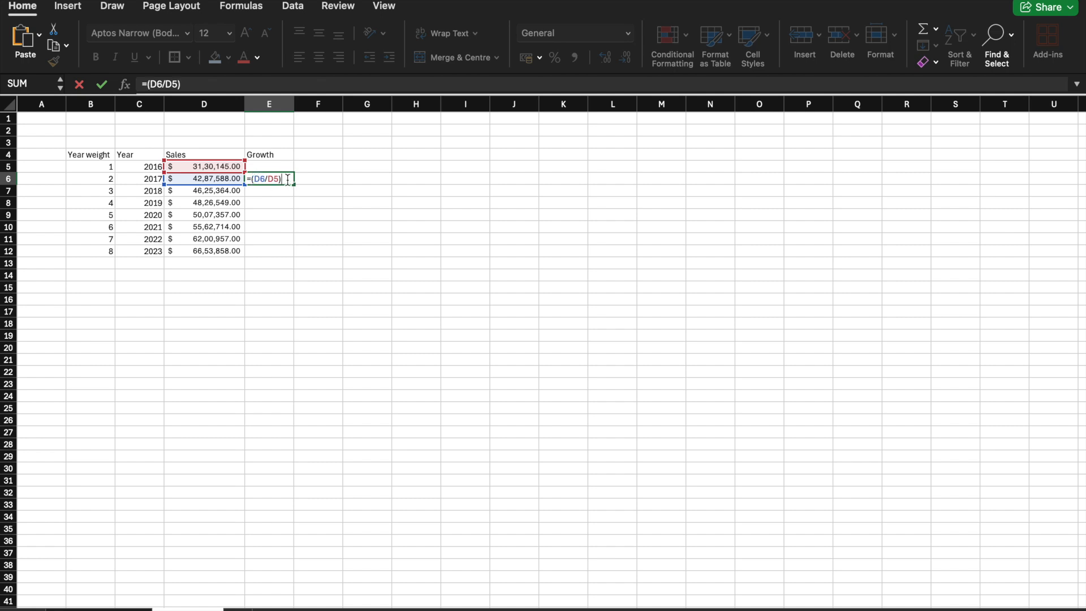
pyautogui.write('-1')
pyautogui.press('Return')
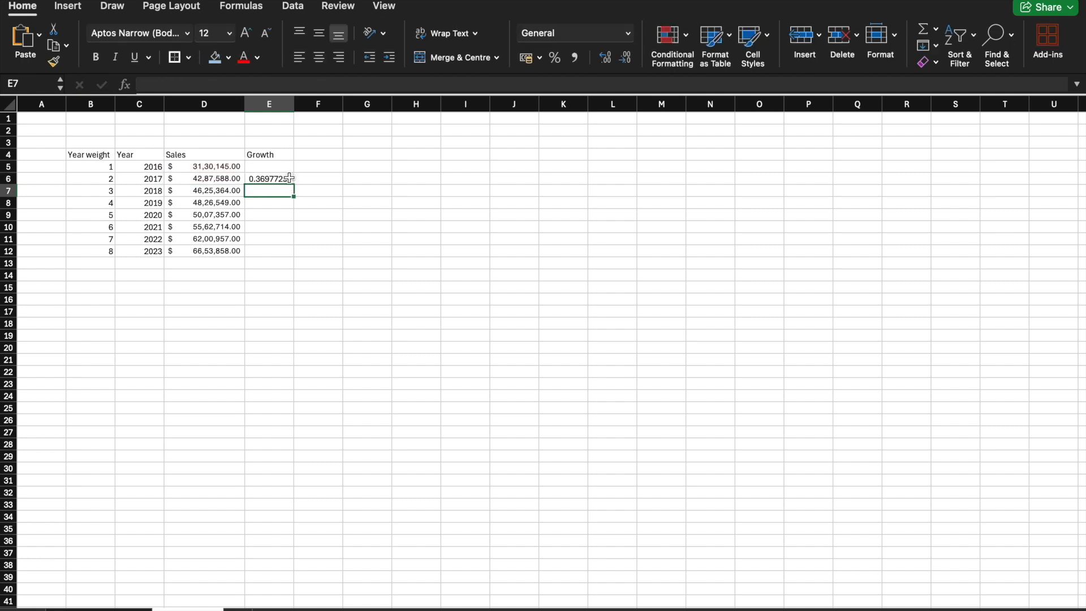
# Step: Fill the growth formula from E6 down to E12 and format the growth figures as percentages
pyautogui.click(288, 180)
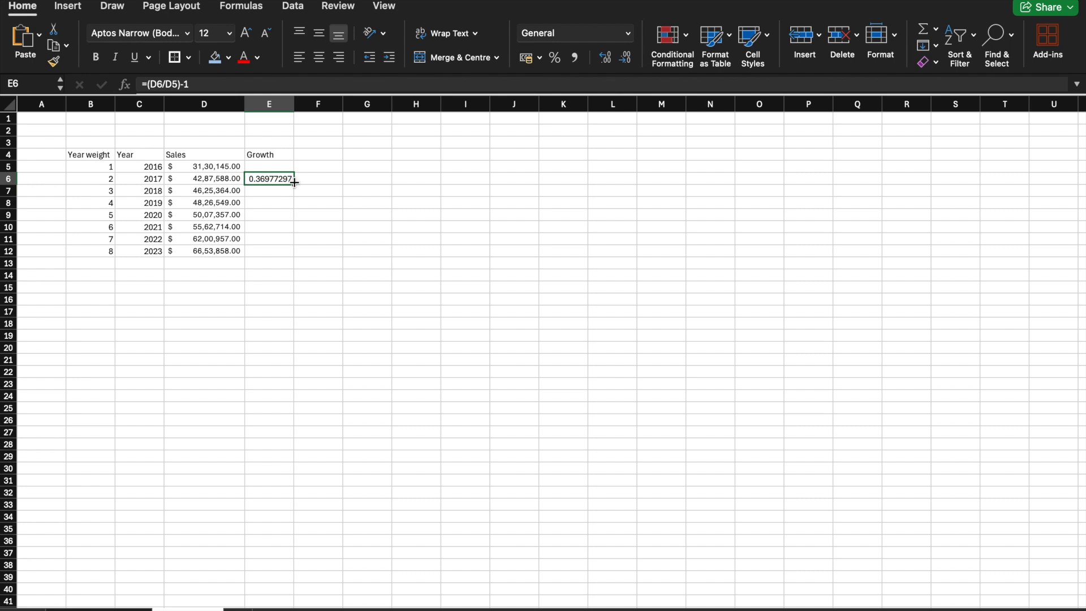
pyautogui.moveTo(294, 183); pyautogui.dragTo(293, 257)
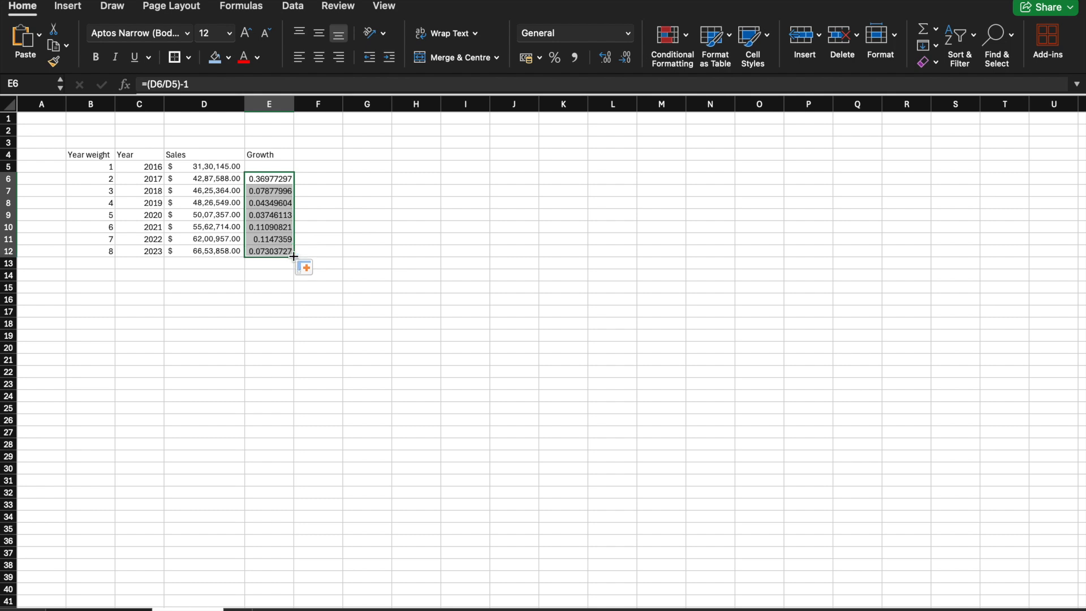
pyautogui.click(555, 57)
pyautogui.click(424, 277)
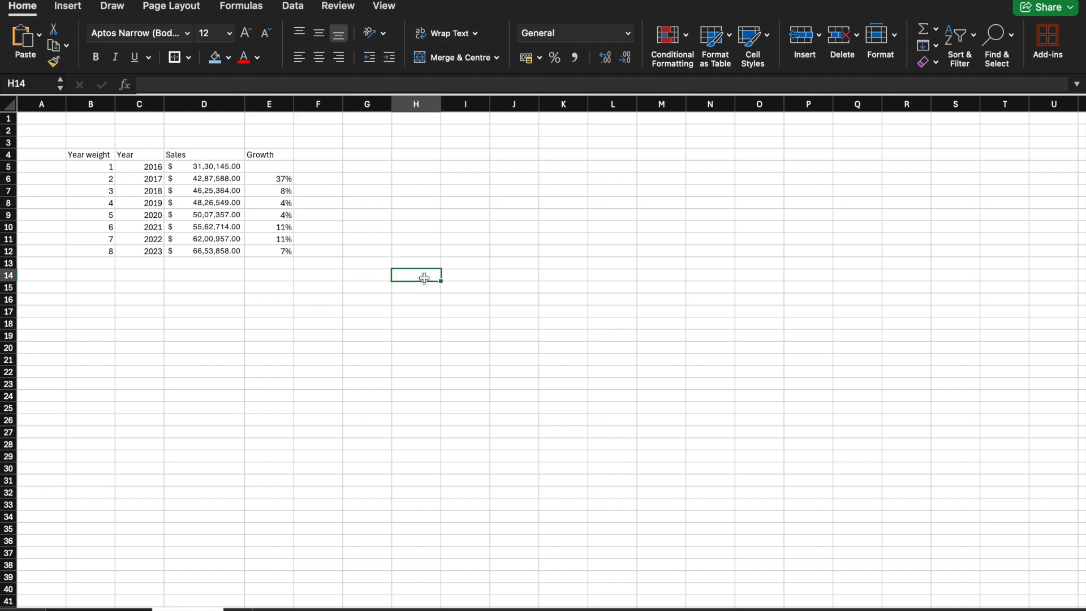
pyautogui.click(304, 411)
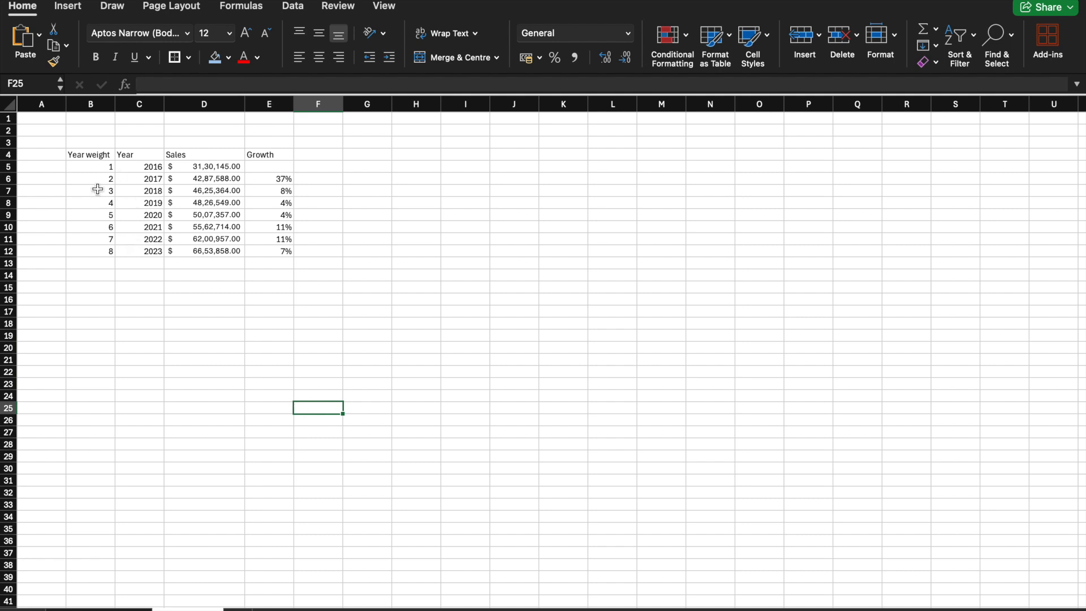
# Step: Shade the table's header cells B4:E4 with a light blue fill
pyautogui.moveTo(98, 156); pyautogui.dragTo(270, 158)
pyautogui.click(215, 58)
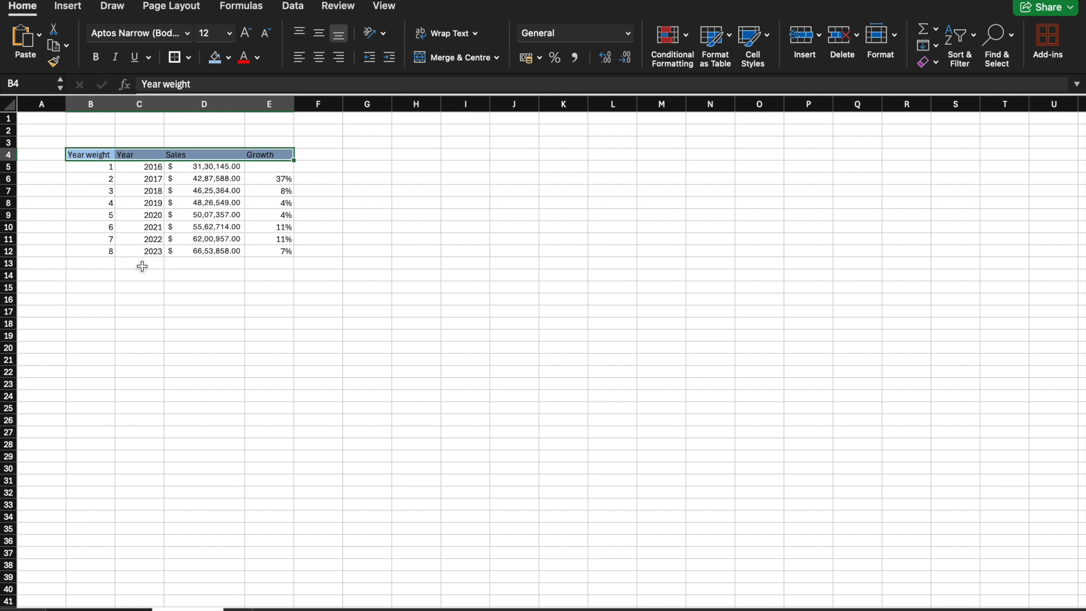
pyautogui.click(96, 259)
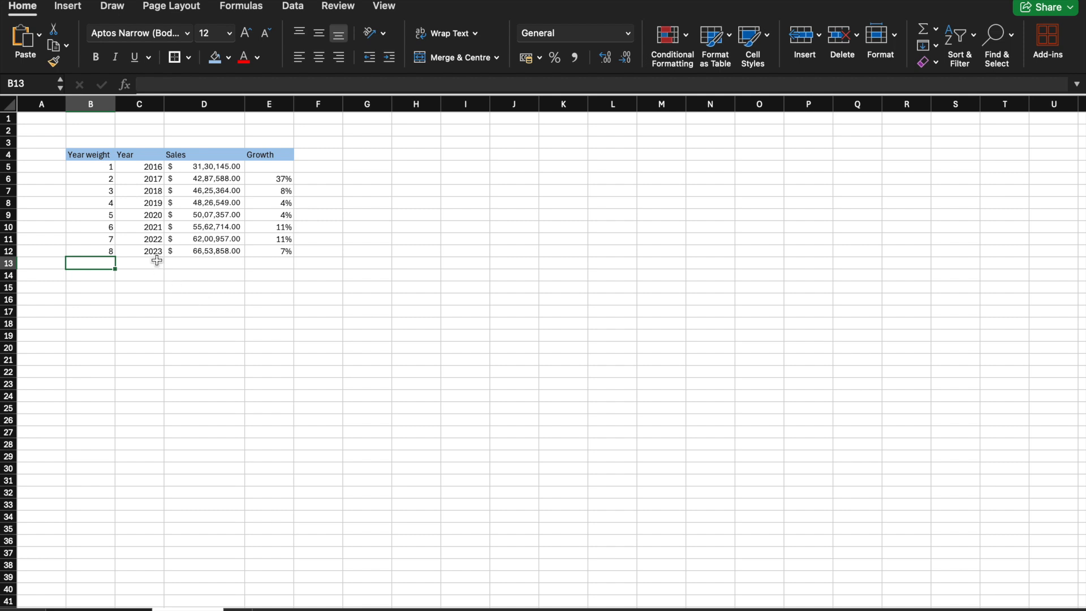
# Step: Insert a marker-only scatter chart of the Year and Sales data in C4:D12 and place it beside the table around columns K to P
pyautogui.click(107, 176)
pyautogui.click(108, 167)
pyautogui.click(143, 156)
pyautogui.moveTo(143, 156); pyautogui.dragTo(204, 250)
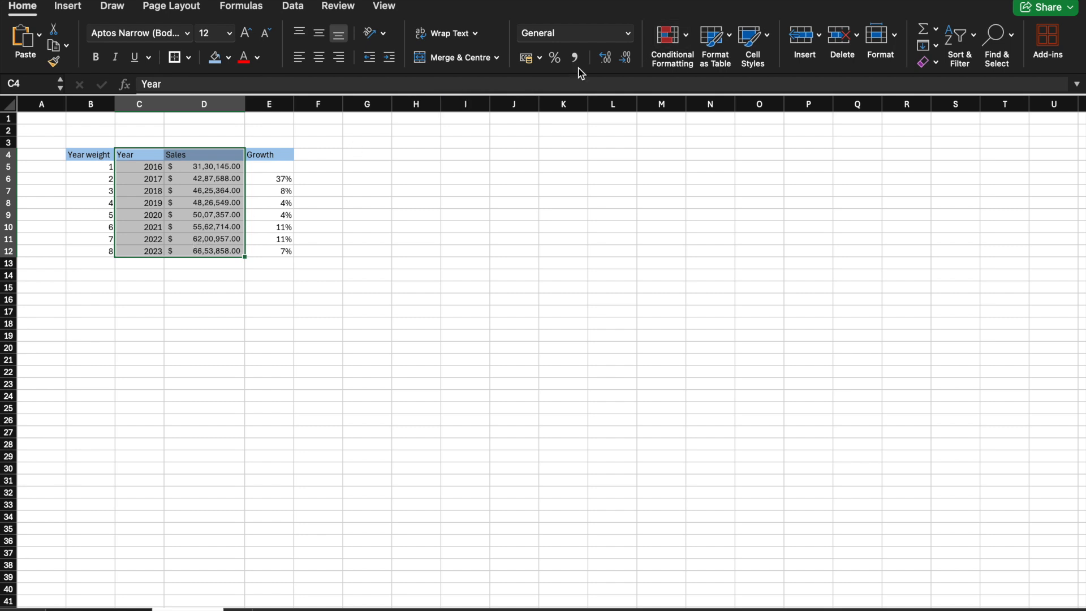
pyautogui.click(68, 8)
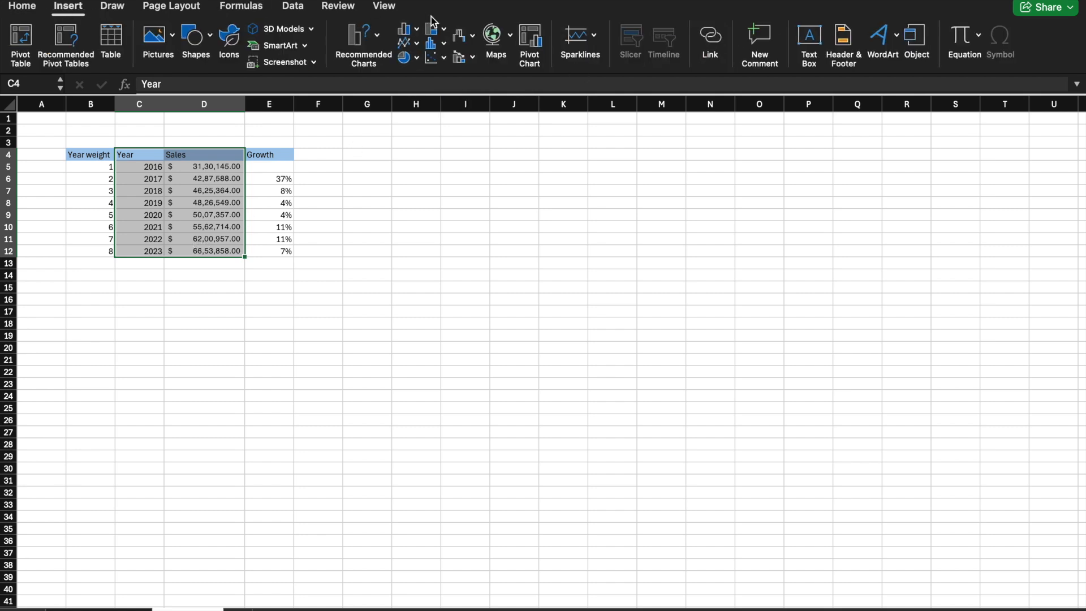
pyautogui.click(444, 59)
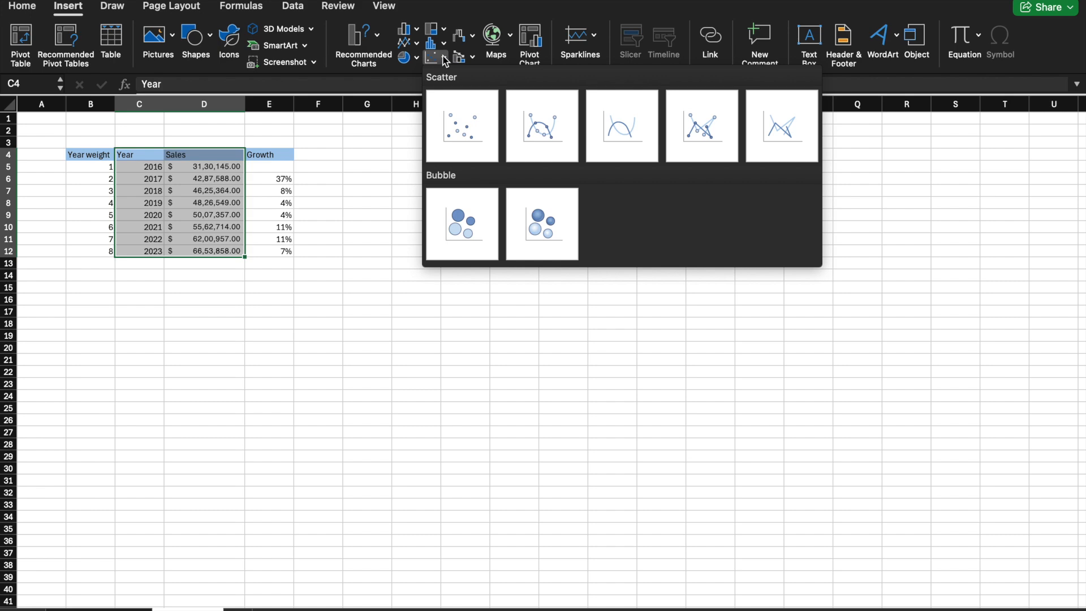
pyautogui.click(484, 114)
pyautogui.moveTo(612, 285); pyautogui.dragTo(710, 161)
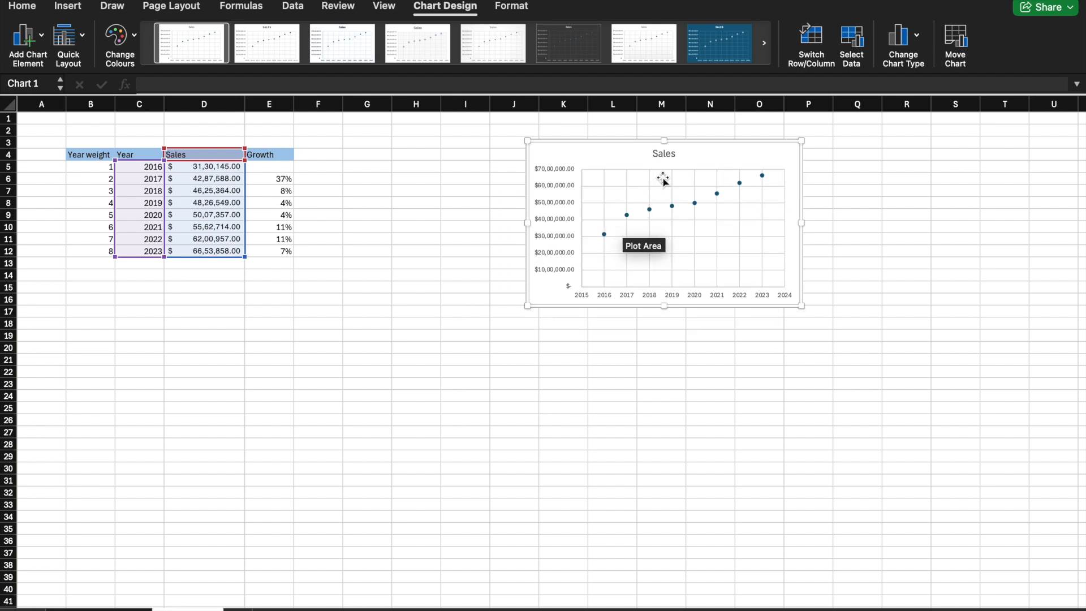
# Step: Extend the chart title to read "Sales Liner Regression"
pyautogui.click(668, 153)
pyautogui.click(675, 154)
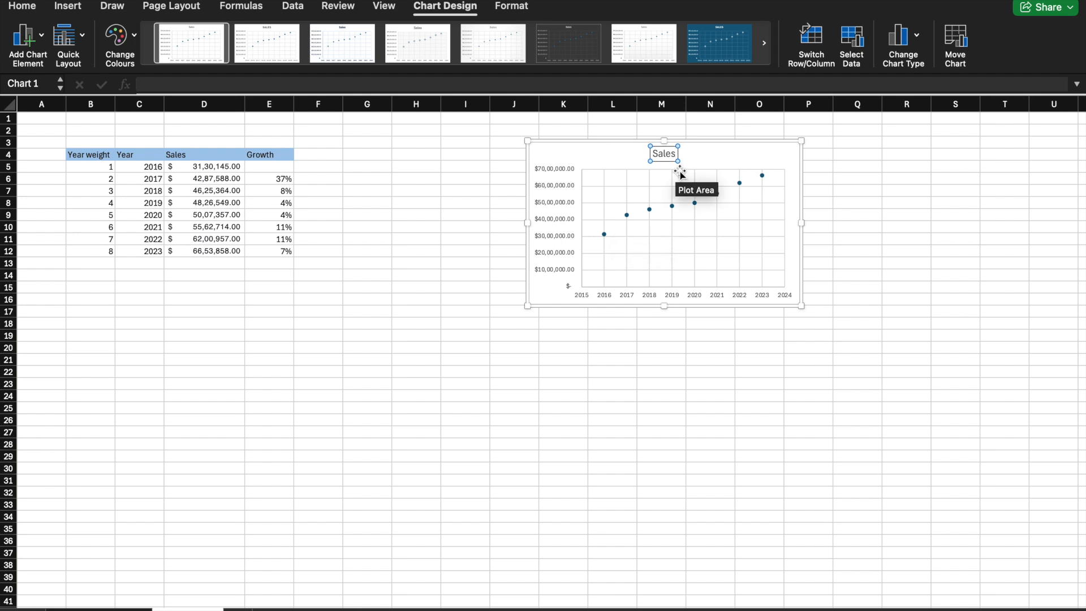
pyautogui.write('Liner')
pyautogui.press('capslock')
pyautogui.write('Re')
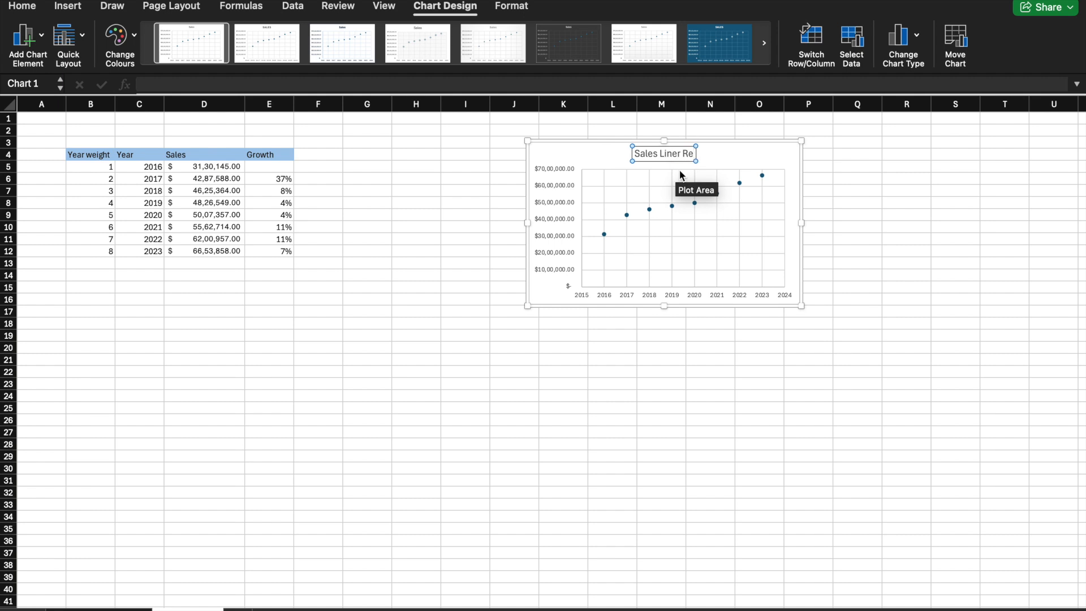
pyautogui.write('gression')
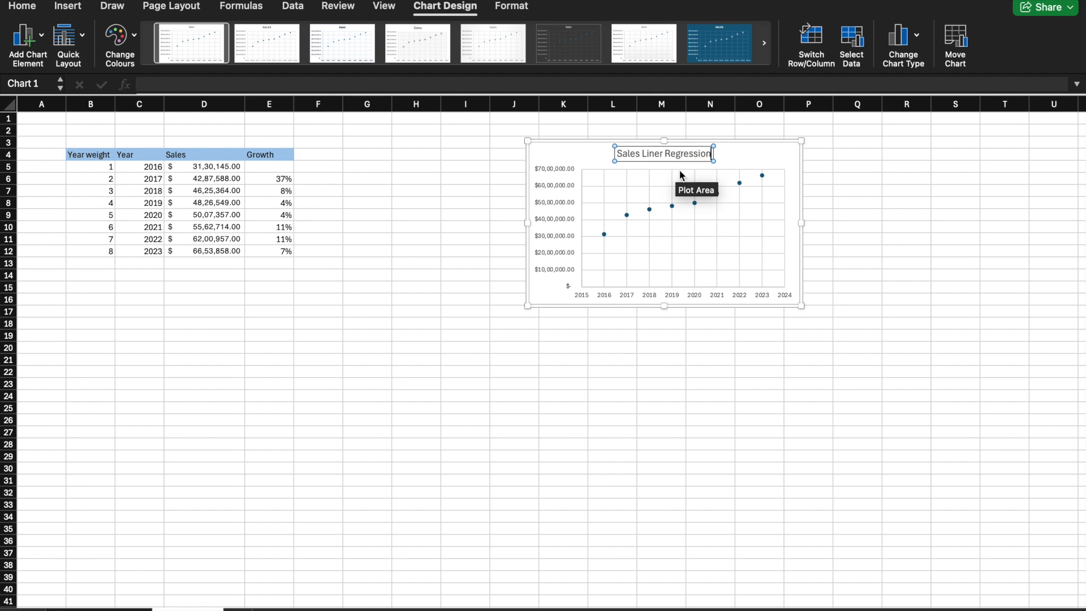
# Step: Add a linear trendline to the chart's Sales data points and close the trendline formatting options
pyautogui.click(627, 215)
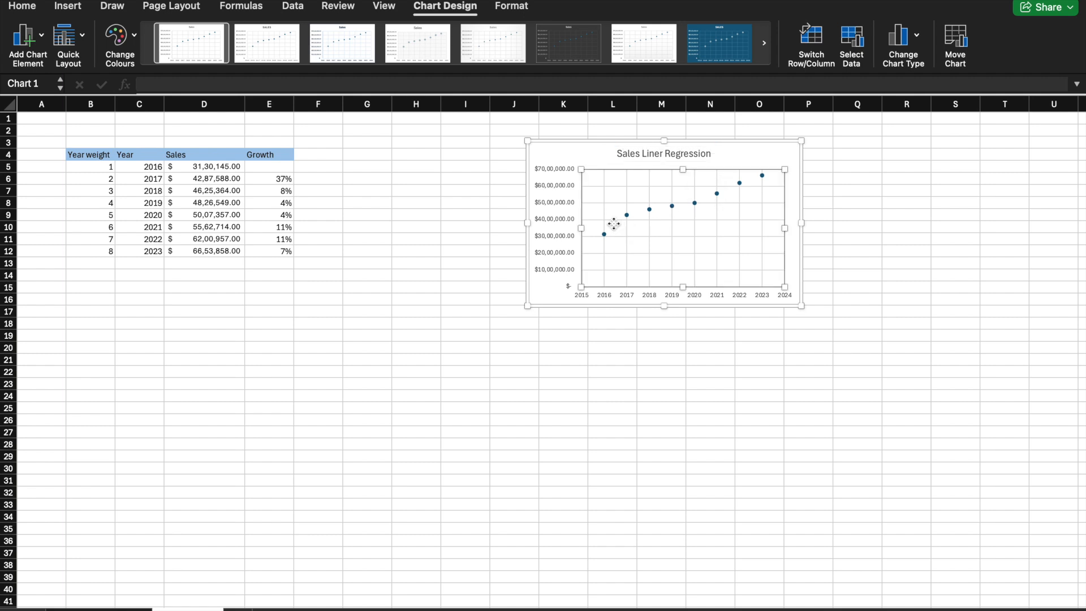
pyautogui.rightClick(627, 216)
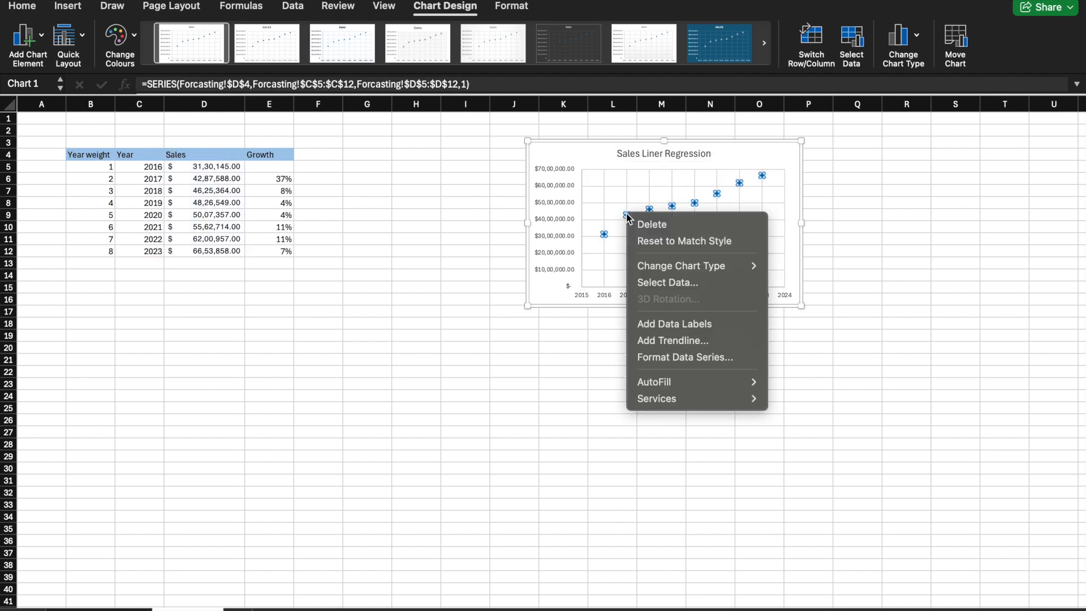
pyautogui.click(691, 338)
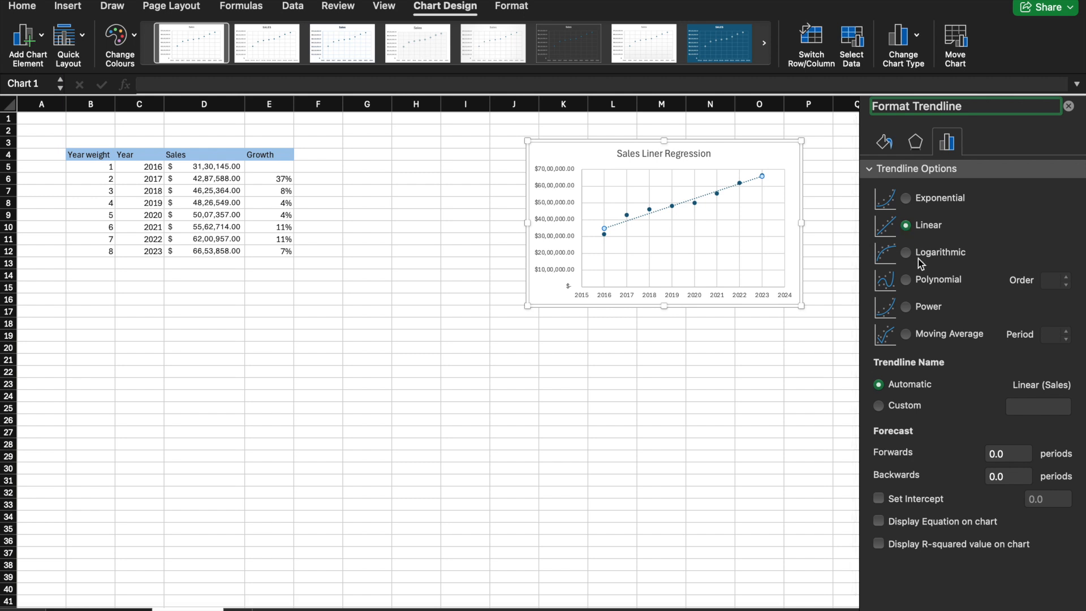
pyautogui.click(756, 420)
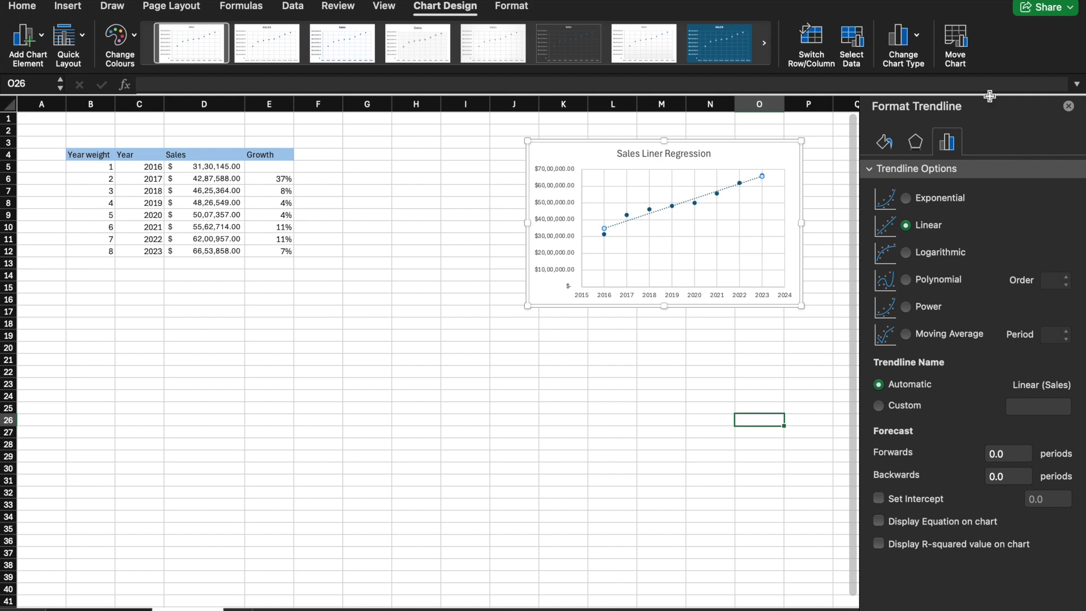
pyautogui.click(1069, 106)
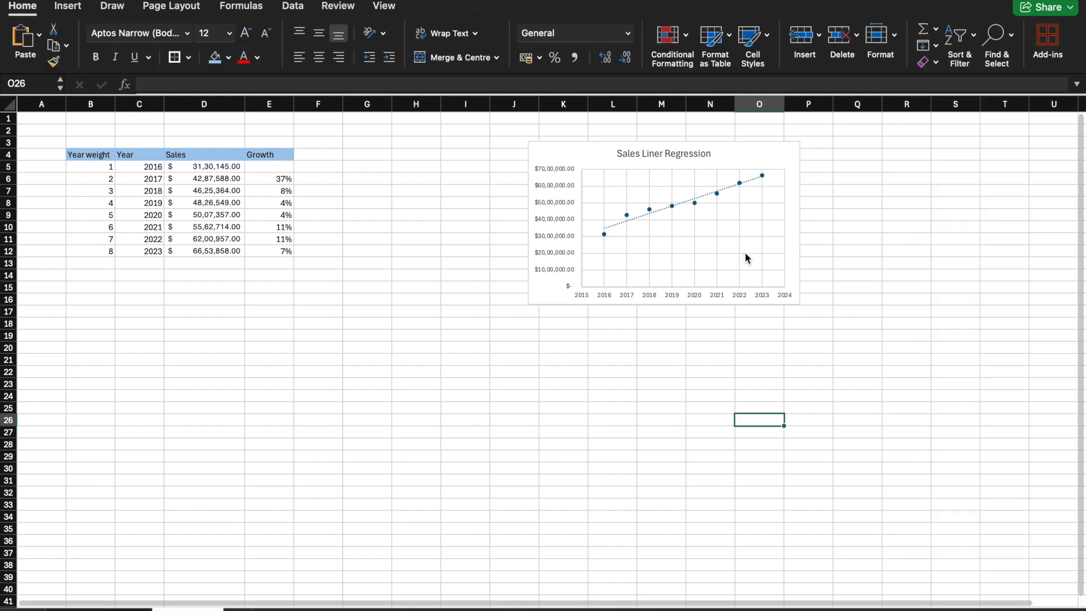
# Step: Add "Coke's" at the start of the chart title so it reads "Coke's Sales Liner Regression"
pyautogui.click(620, 154)
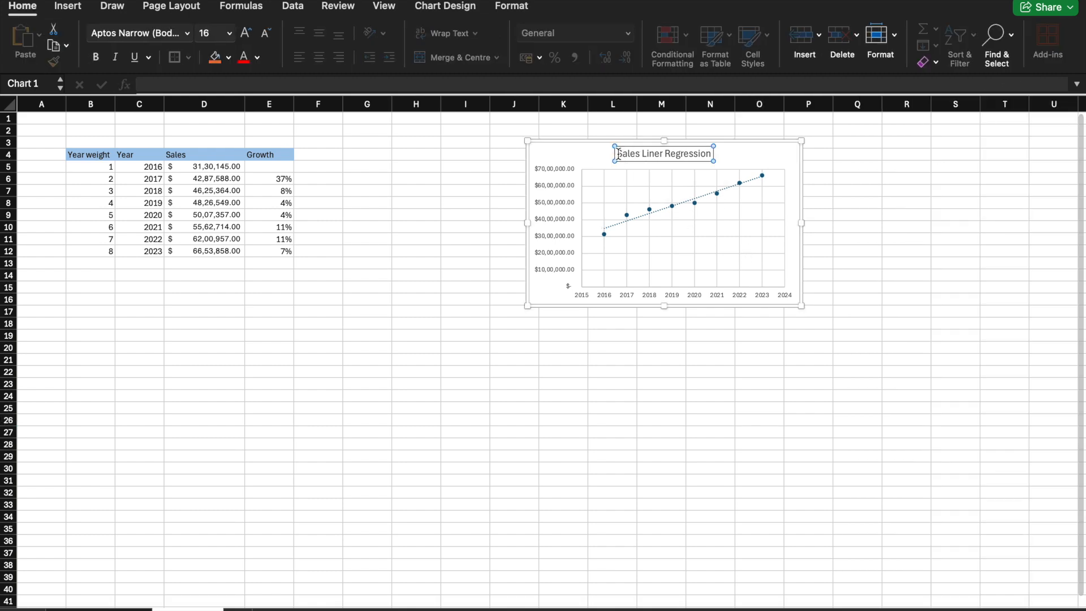
pyautogui.click(618, 154)
pyautogui.write("Coke's")
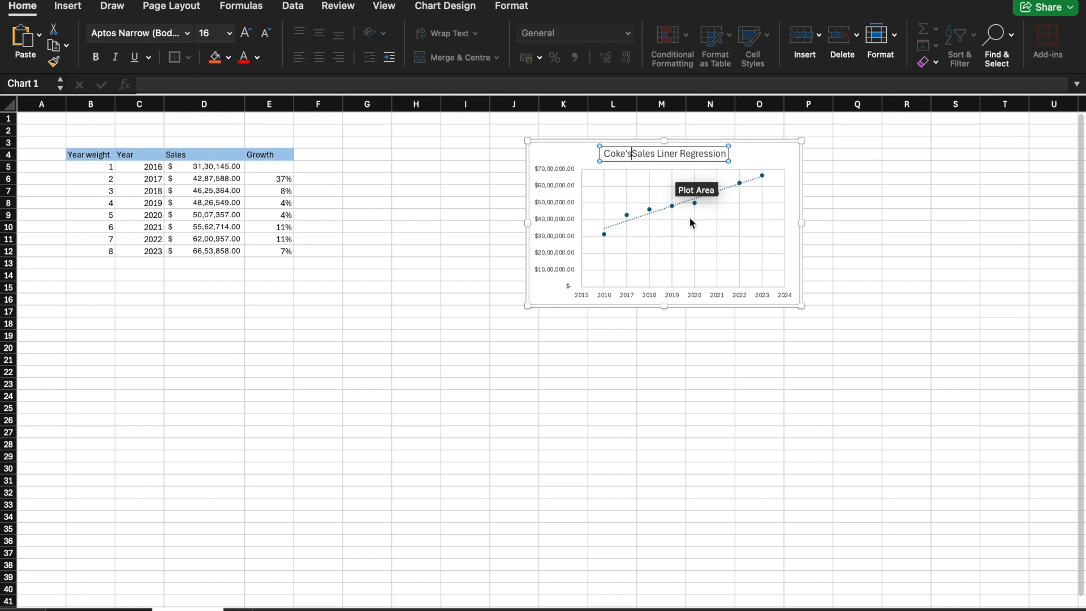
pyautogui.click(684, 371)
pyautogui.click(484, 501)
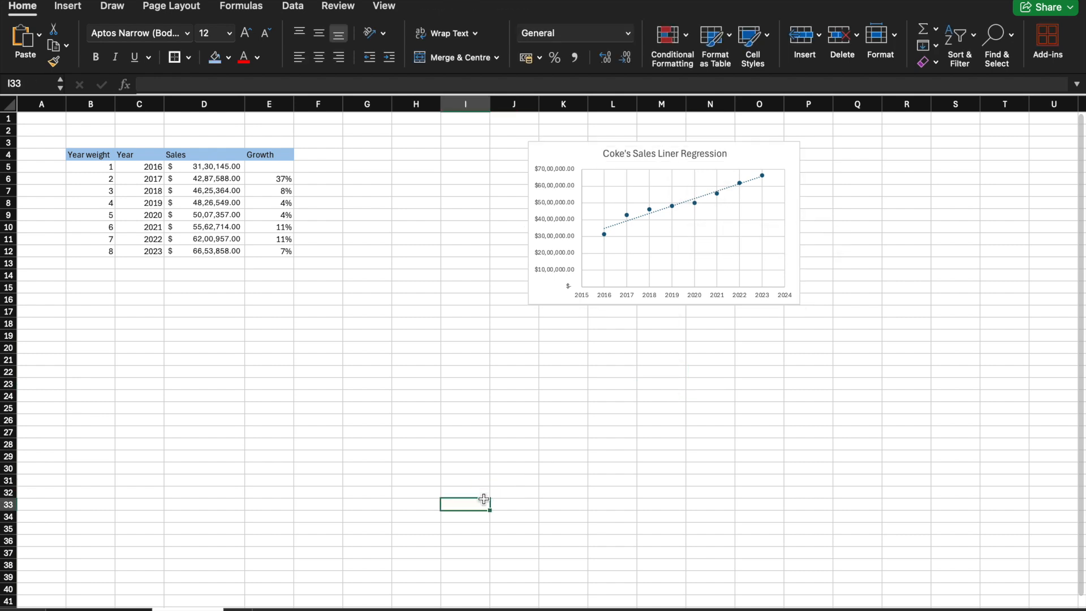
pyautogui.click(315, 277)
pyautogui.click(195, 278)
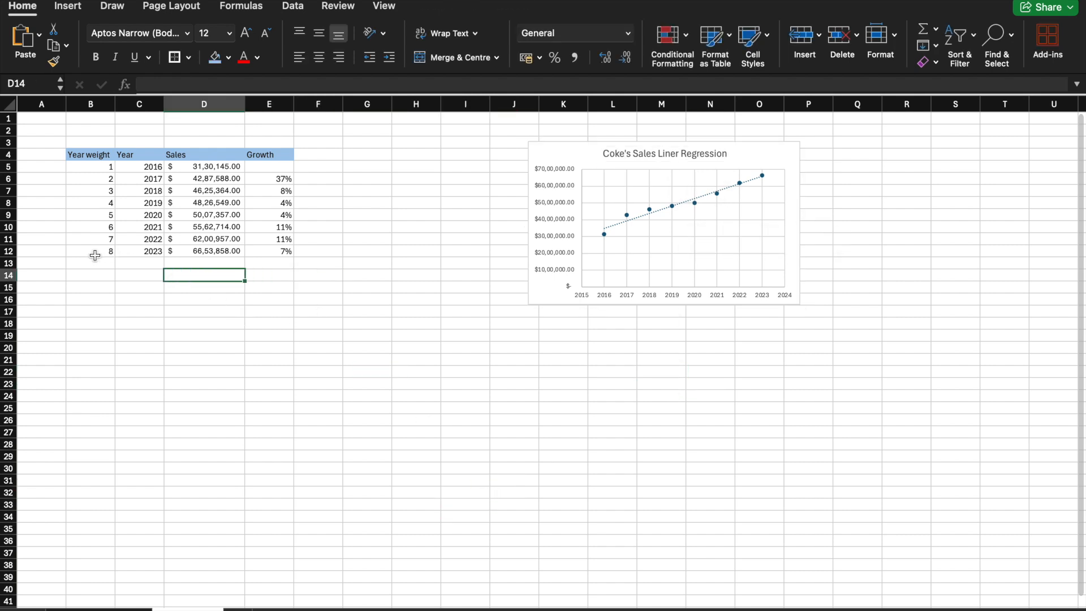
pyautogui.click(100, 258)
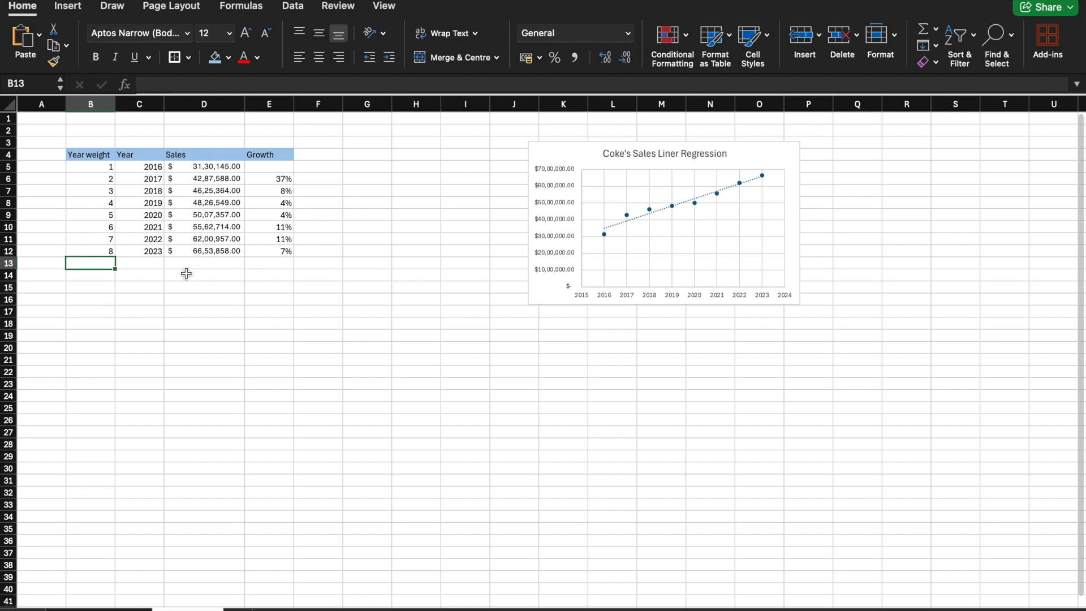
pyautogui.click(160, 262)
pyautogui.click(190, 262)
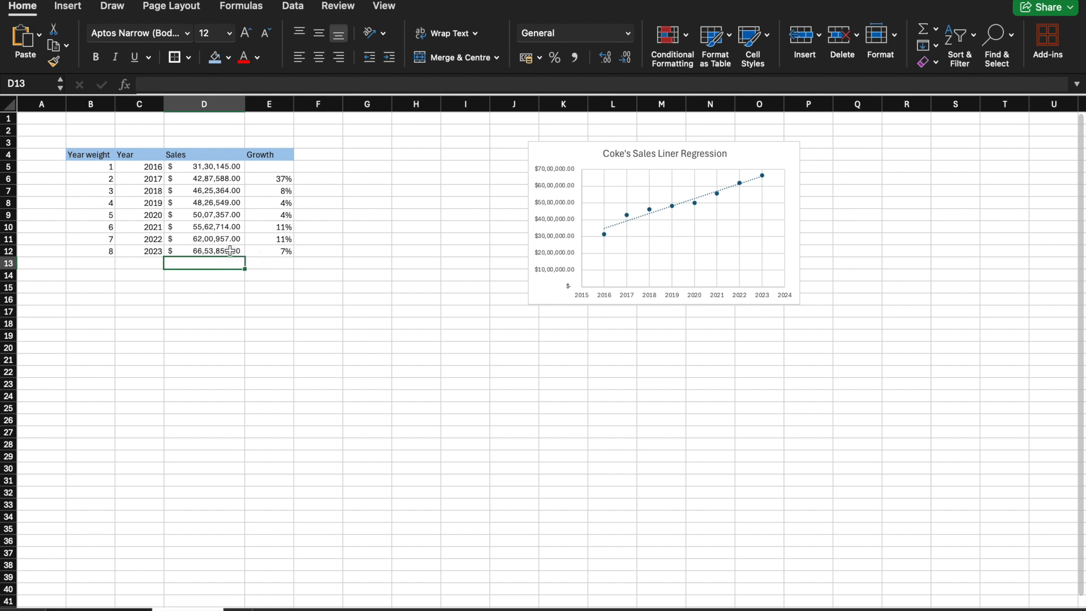
pyautogui.click(498, 370)
pyautogui.click(424, 298)
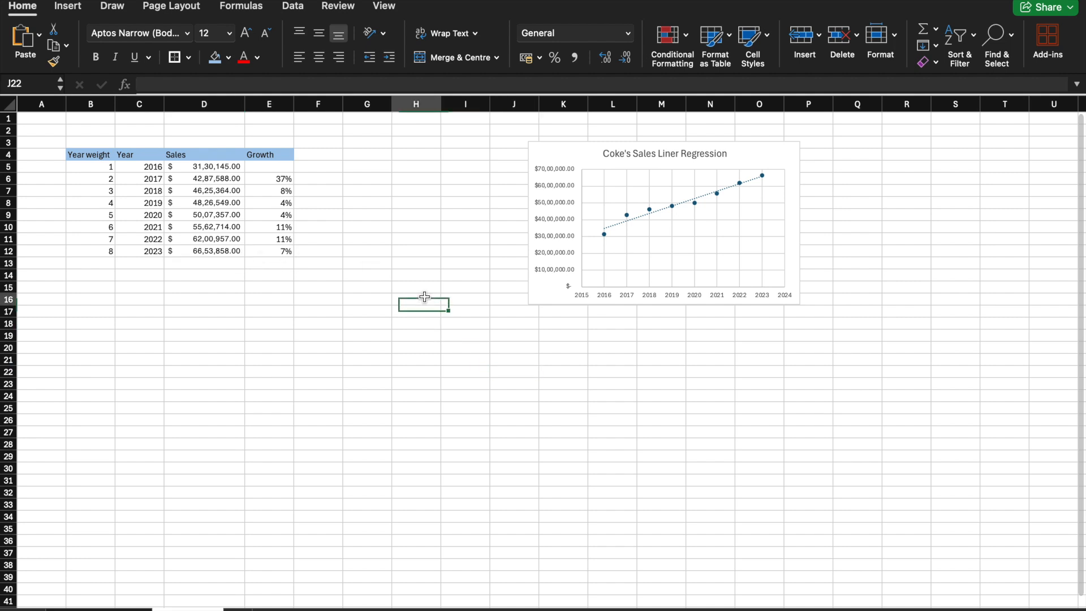
pyautogui.click(515, 380)
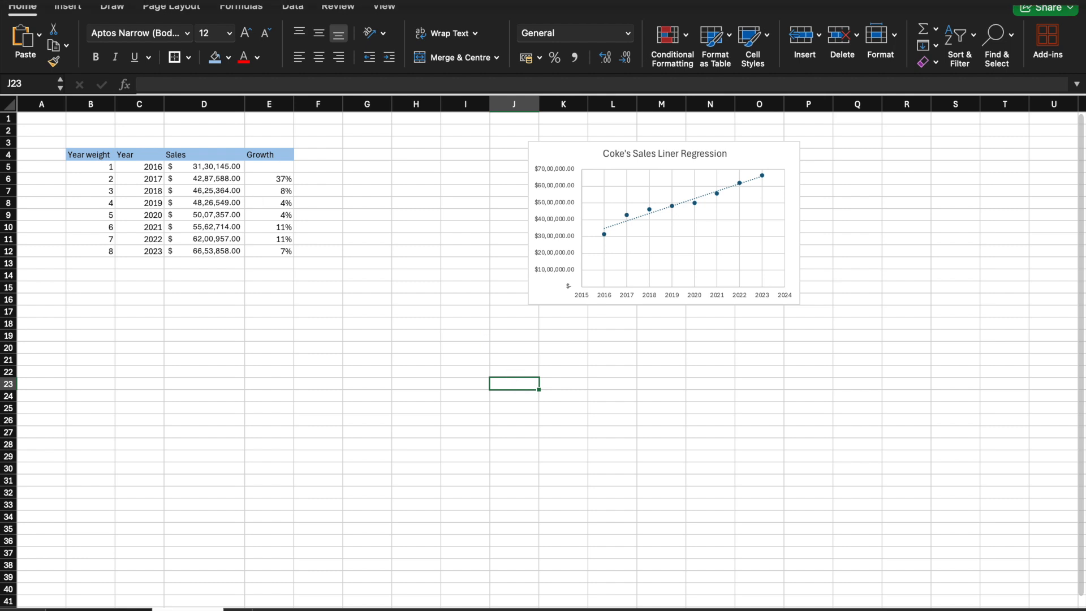
# Step: Open the Regression data analysis tool and select the Sales column D4:D12, including its header, as the Input Y Range
pyautogui.click(64, 10)
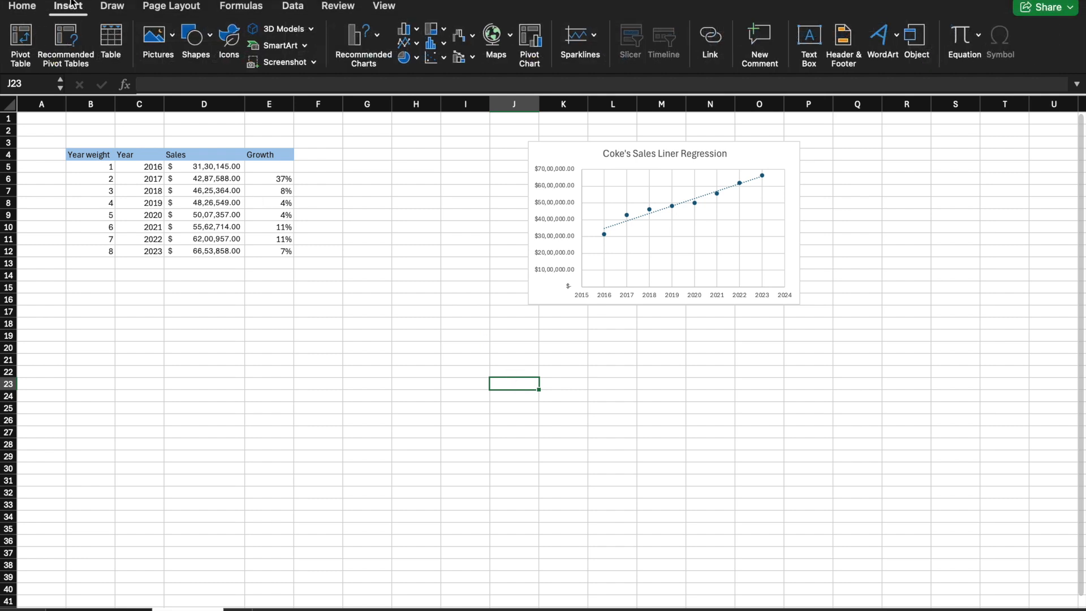
pyautogui.click(294, 7)
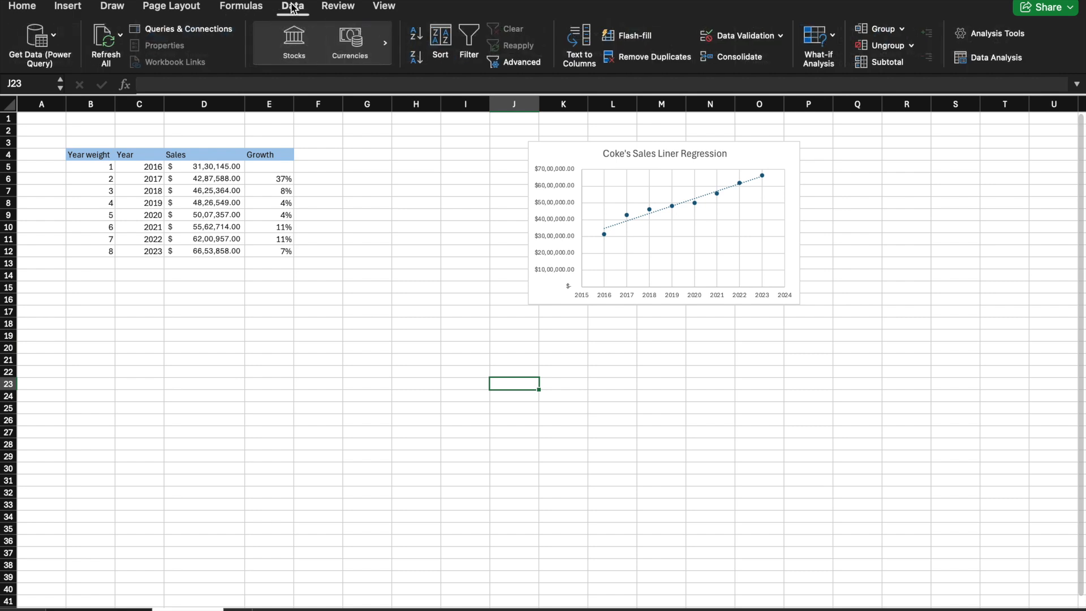
pyautogui.click(981, 61)
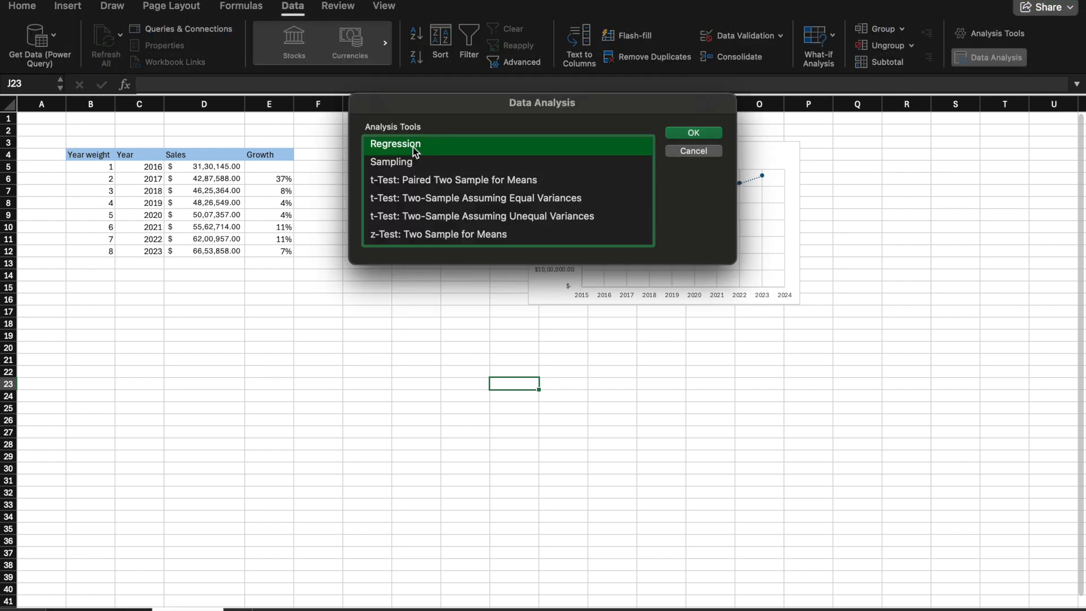
pyautogui.click(708, 131)
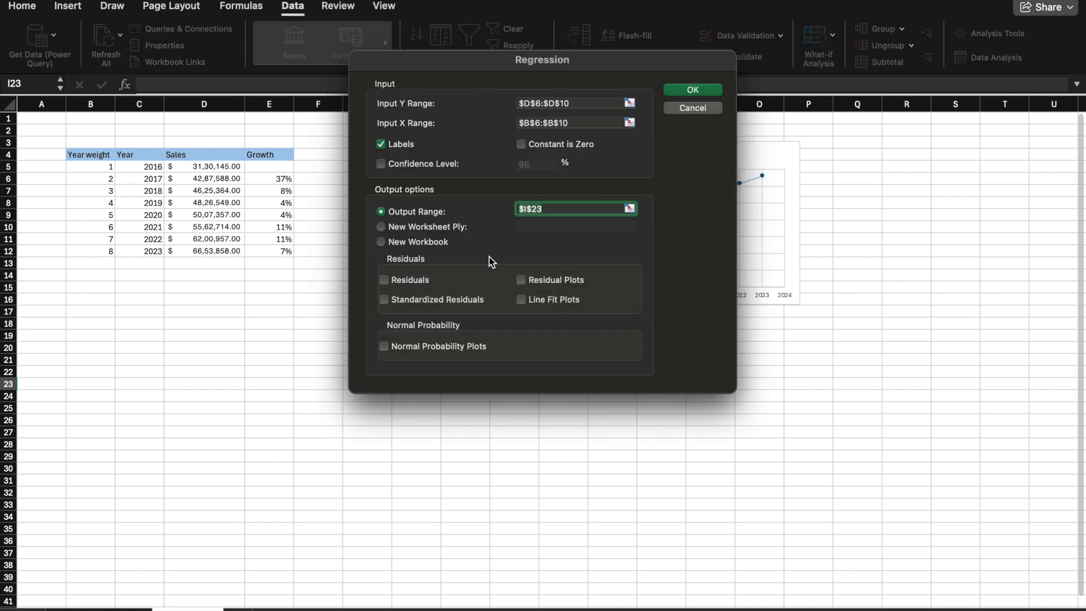
pyautogui.click(562, 103)
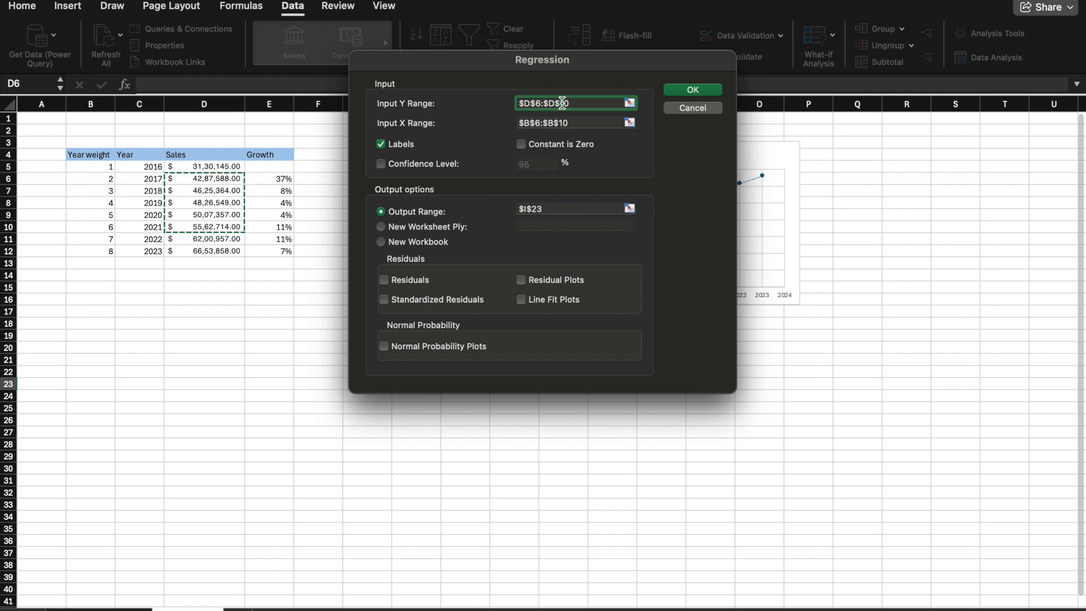
pyautogui.moveTo(214, 197); pyautogui.dragTo(226, 253)
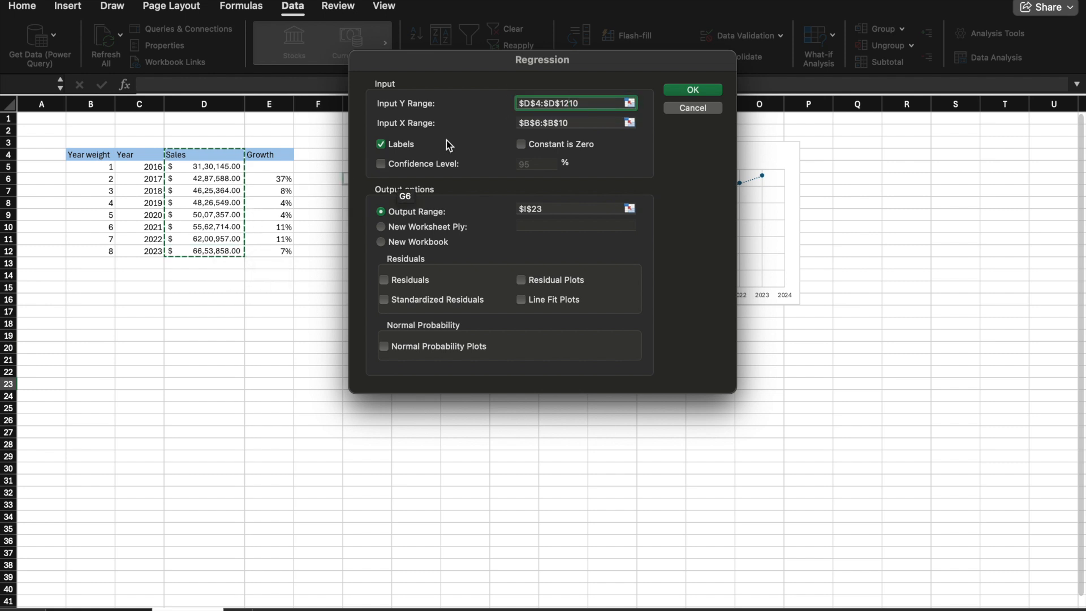
# Step: Set the Input X Range to the Year weight column B4:B12 and the Output Range to P25, and try running the regression
pyautogui.click(571, 124)
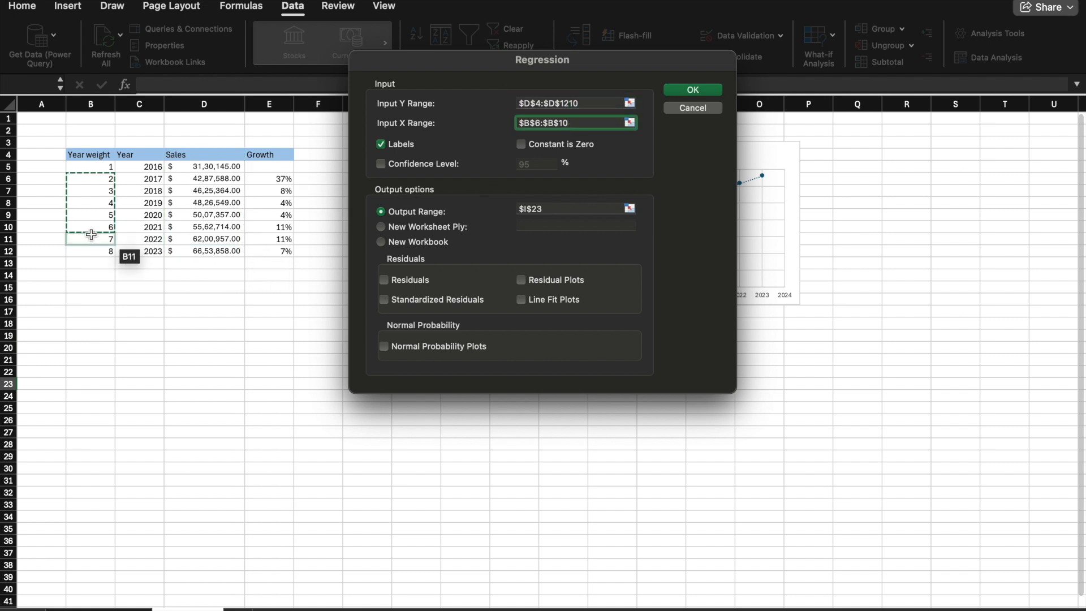
pyautogui.moveTo(90, 156); pyautogui.dragTo(90, 253)
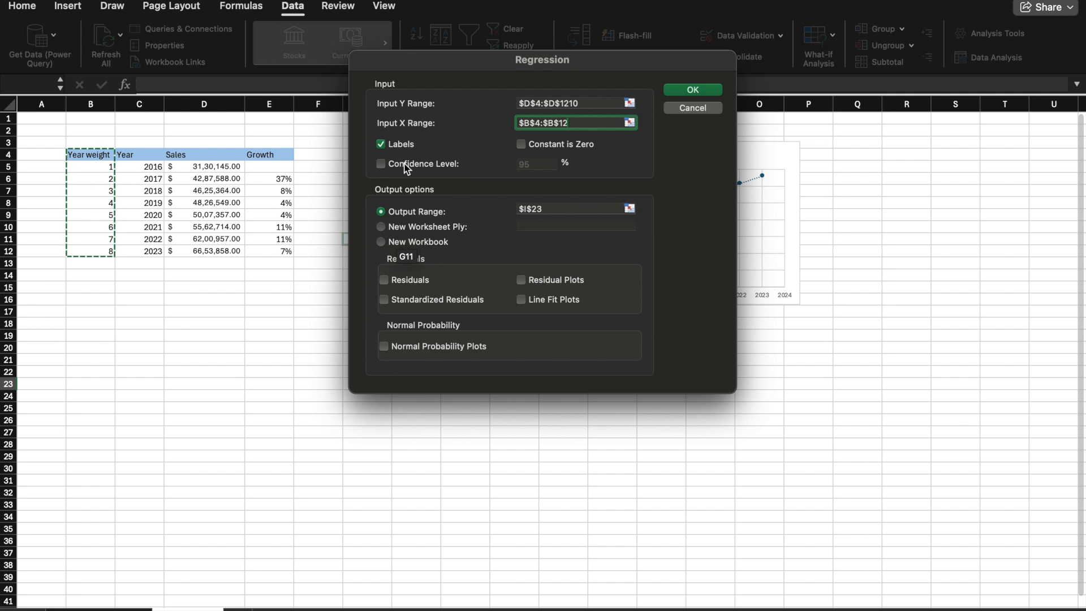
pyautogui.click(550, 208)
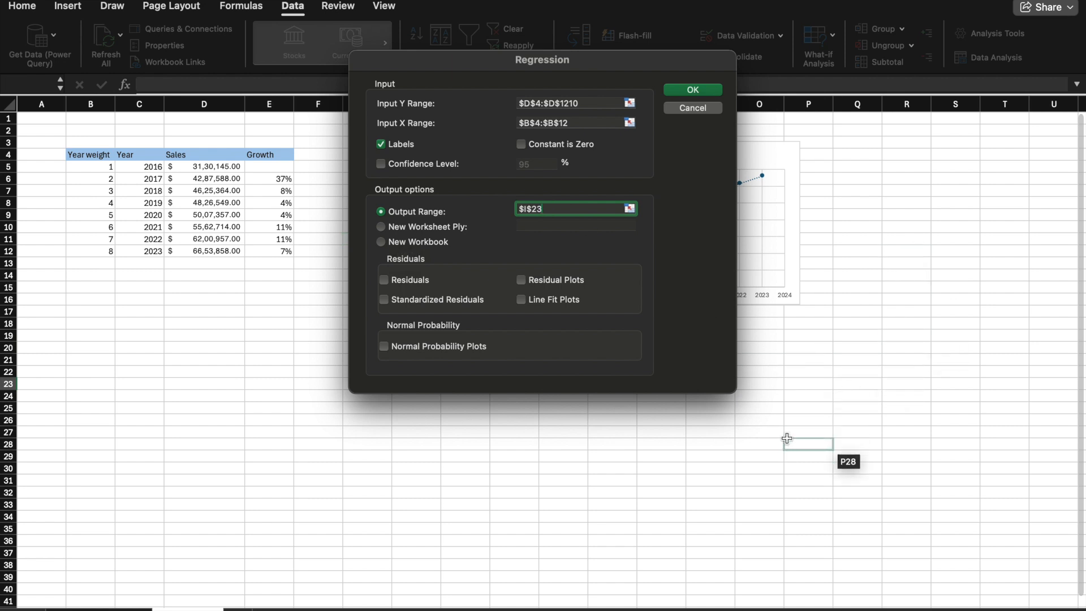
pyautogui.click(792, 408)
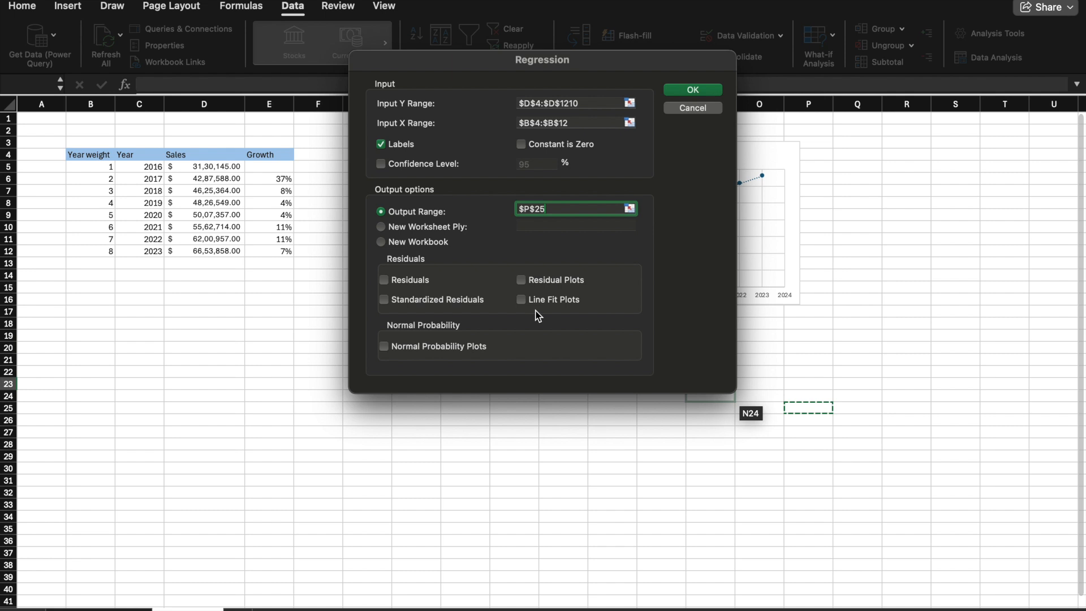
pyautogui.click(693, 90)
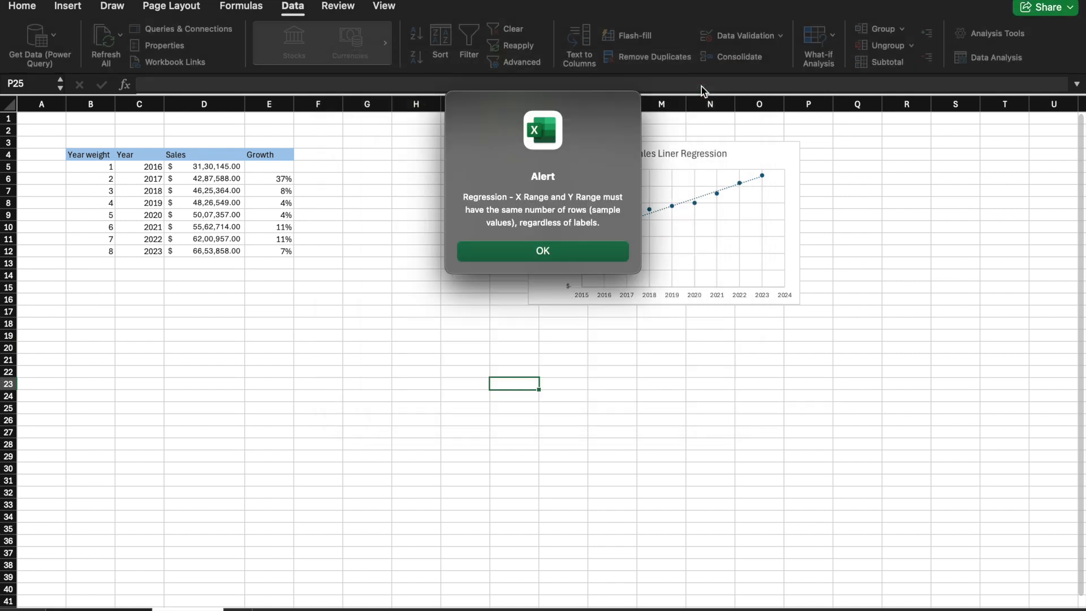
pyautogui.click(598, 253)
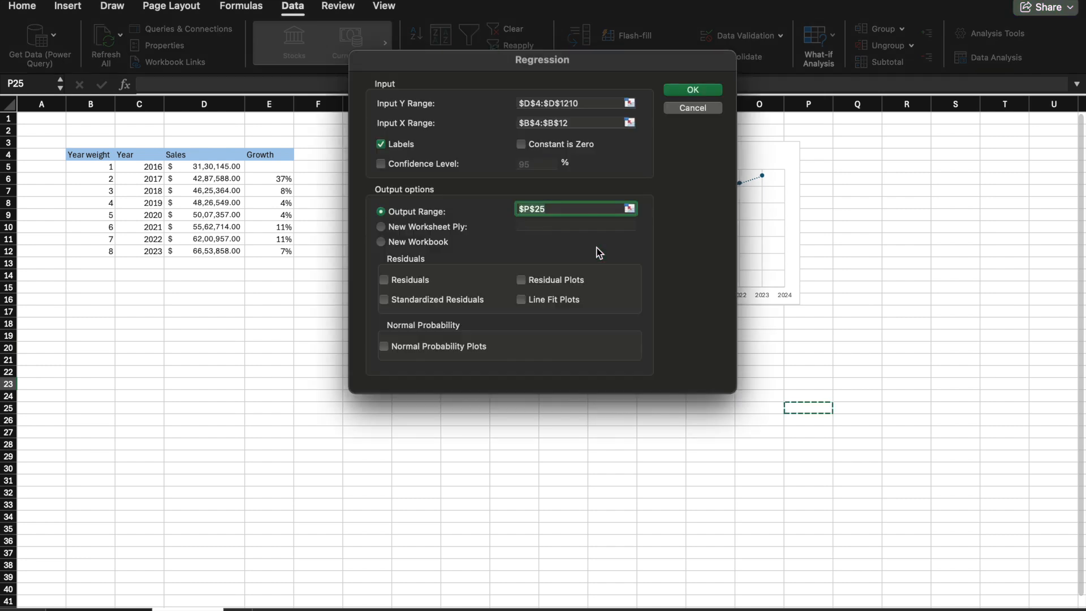
# Step: Correct the Input Y Range to the Sales cells D4:D12 and run the regression
pyautogui.click(575, 124)
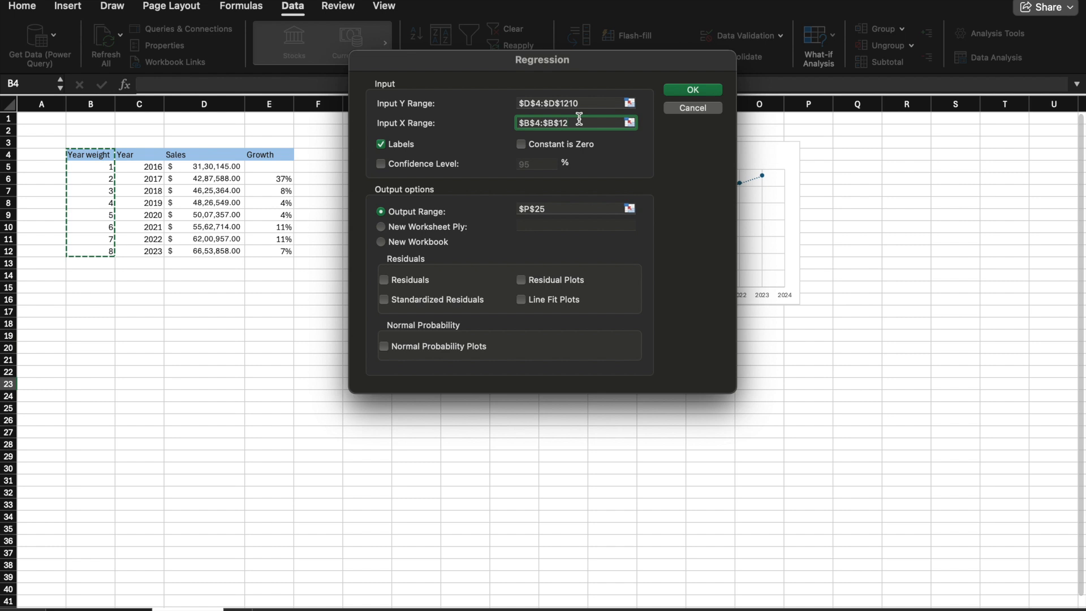
pyautogui.click(595, 100)
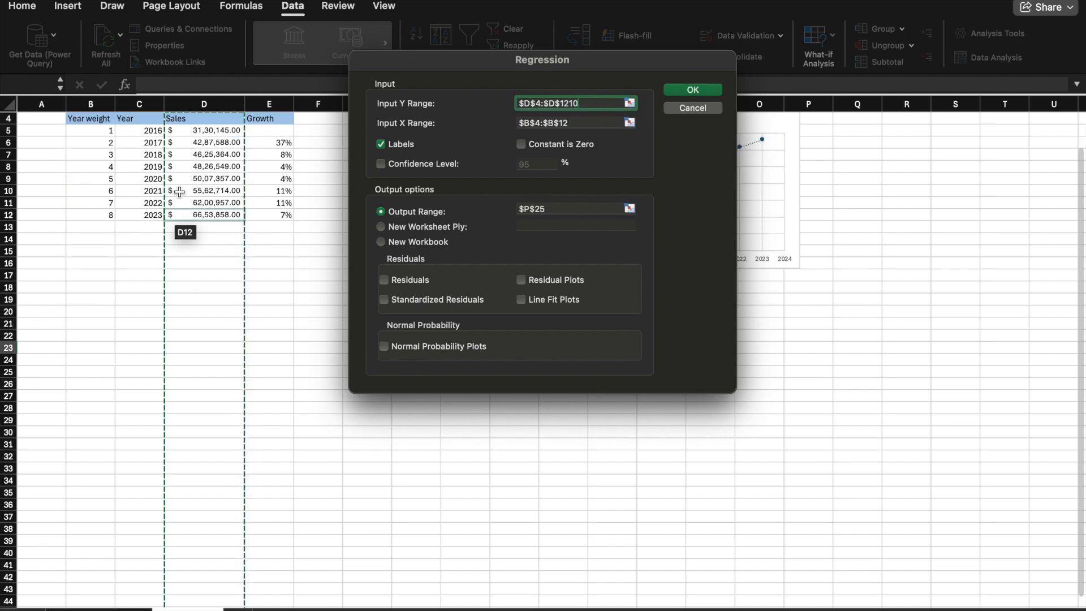
pyautogui.moveTo(208, 119); pyautogui.dragTo(215, 212)
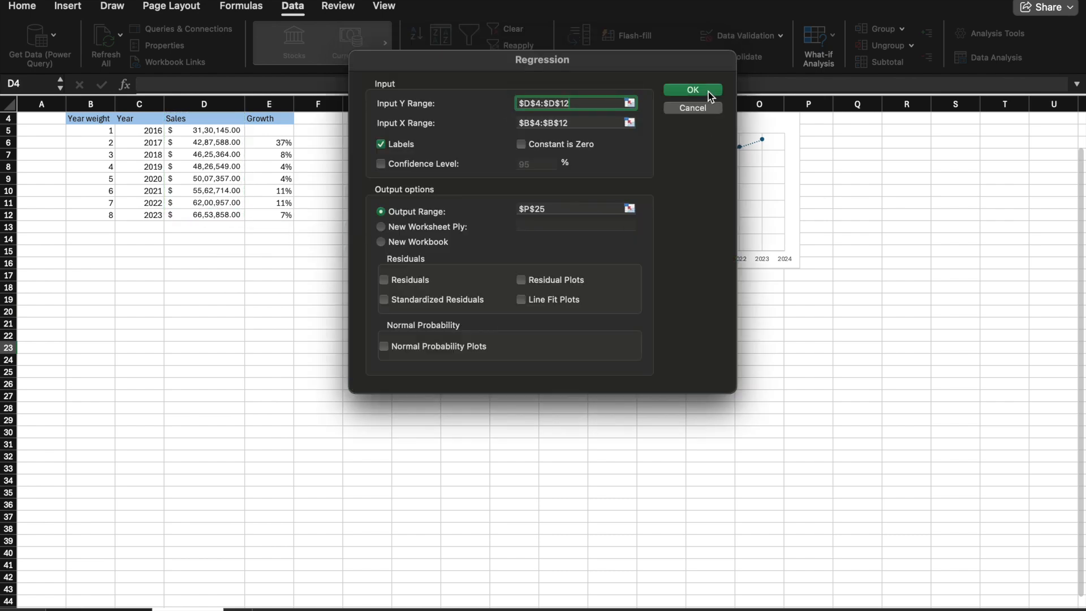
pyautogui.click(694, 90)
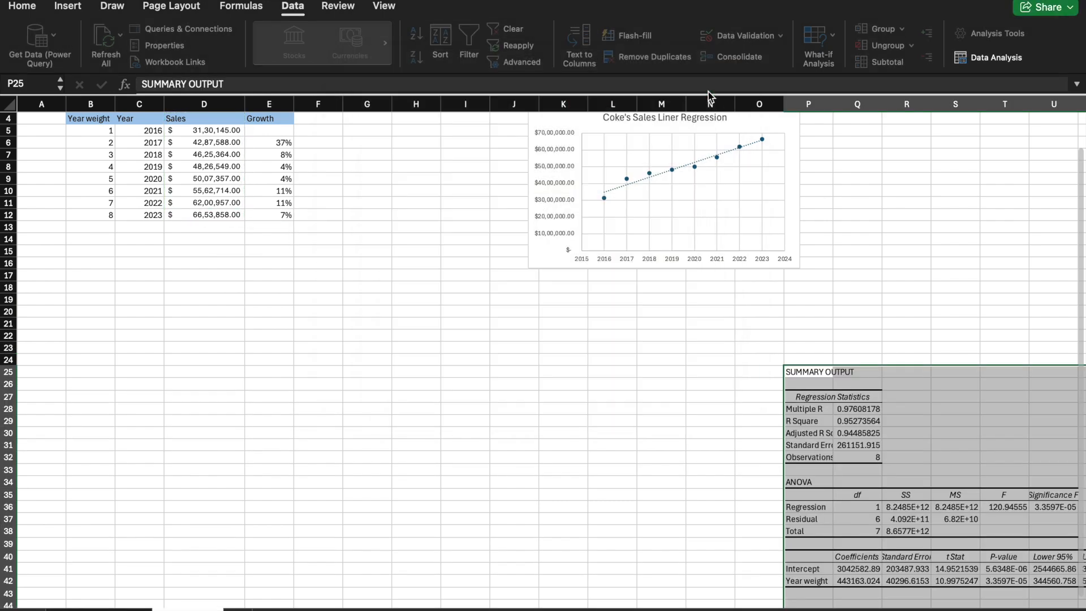
# Step: Examine the regression summary output, including the ANOVA and coefficients tables, alongside the sales table and chart
pyautogui.click(940, 376)
pyautogui.scroll(-5, 898, 385)
pyautogui.hscroll(6, 898, 385)
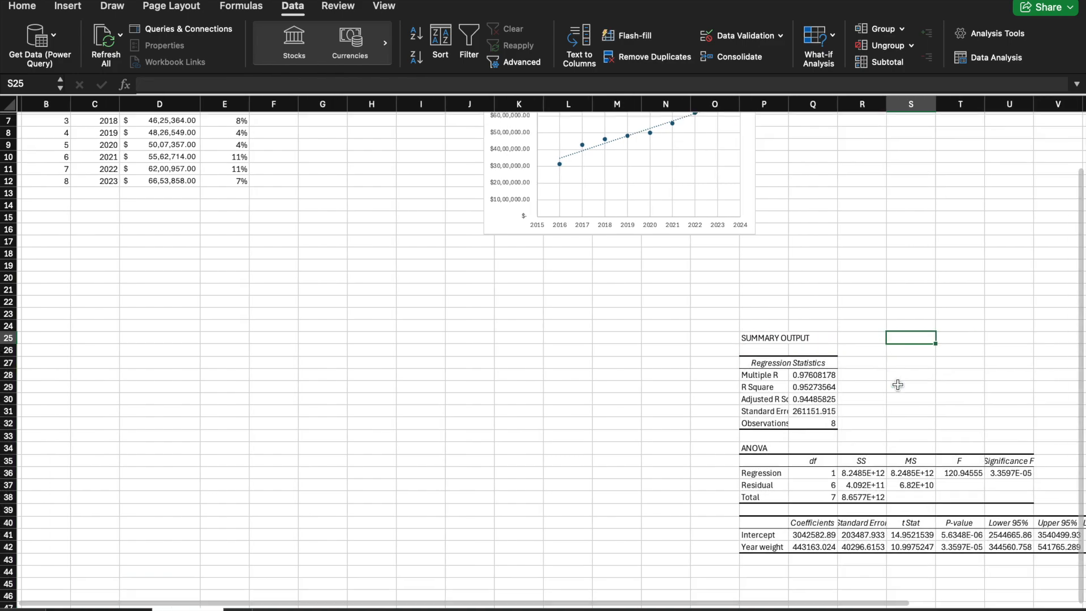
pyautogui.scroll(2, 898, 384)
pyautogui.hscroll(-2, 898, 385)
pyautogui.scroll(5, 898, 385)
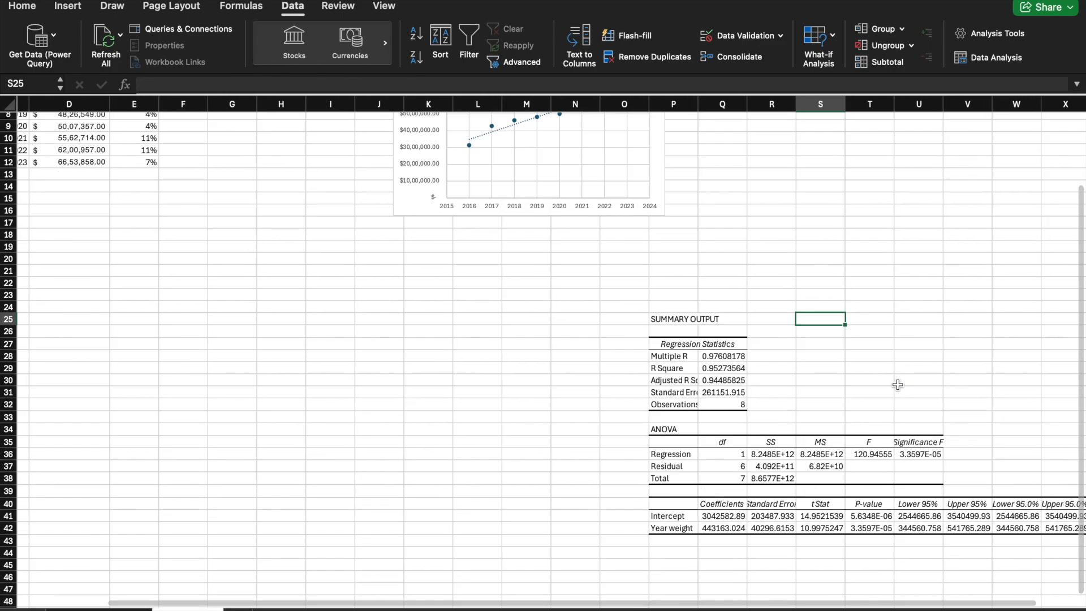
pyautogui.hscroll(-2, 898, 384)
pyautogui.scroll(-3, 898, 385)
pyautogui.hscroll(-1, 898, 385)
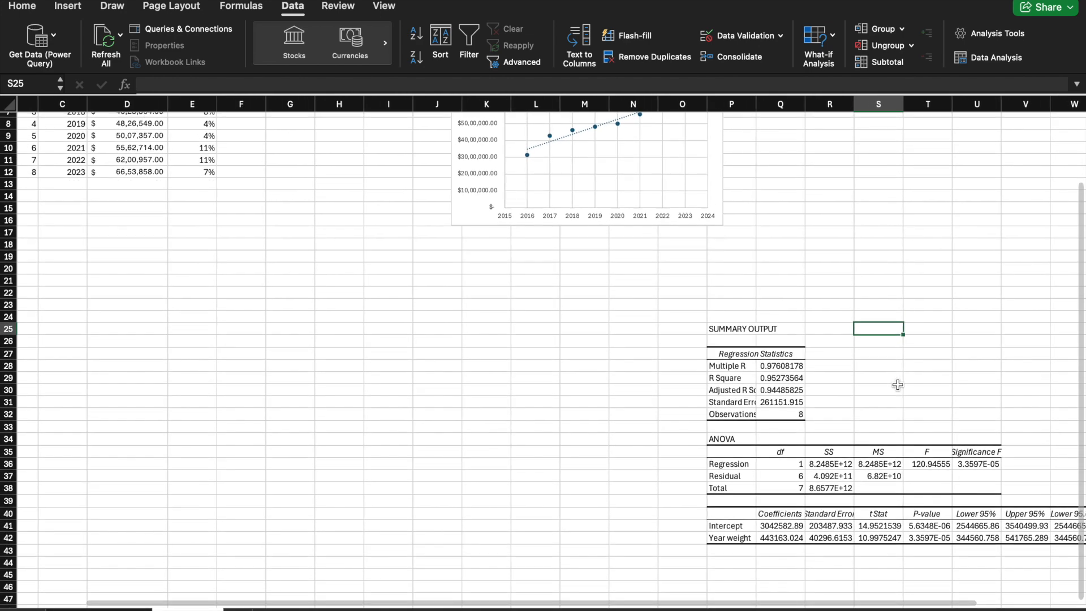
pyautogui.scroll(1, 898, 385)
pyautogui.scroll(2, 898, 385)
pyautogui.hscroll(-1, 898, 385)
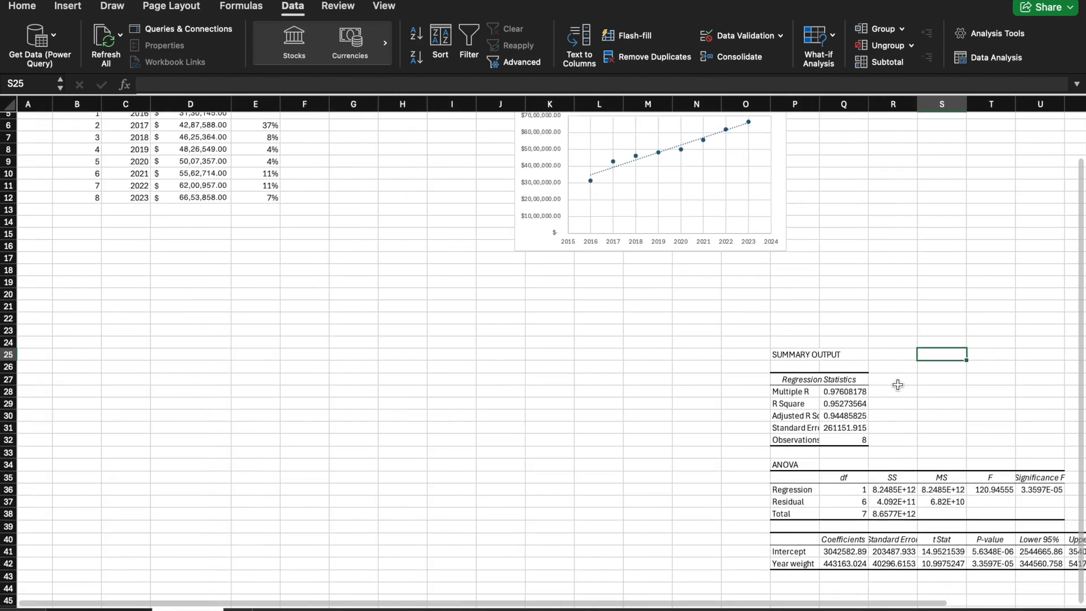
pyautogui.scroll(-1, 898, 385)
pyautogui.hscroll(1, 898, 384)
pyautogui.scroll(1, 898, 384)
pyautogui.hscroll(-1, 898, 385)
pyautogui.scroll(1, 898, 385)
pyautogui.hscroll(-1, 898, 385)
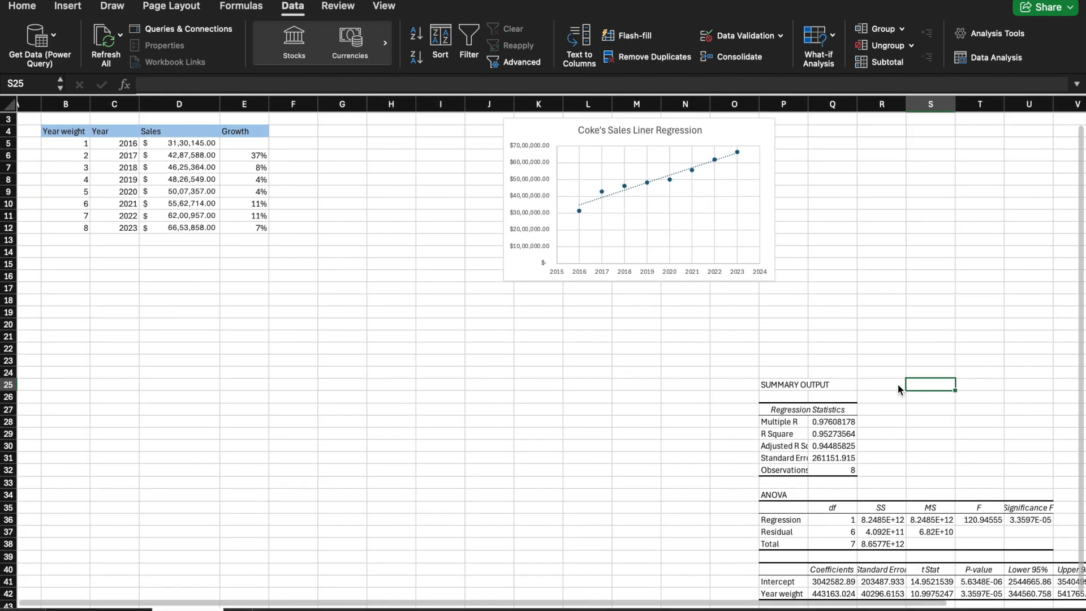
# Step: Extend the Year weight column down from B12 to row 17, adding weights 9 to 13
pyautogui.click(81, 143)
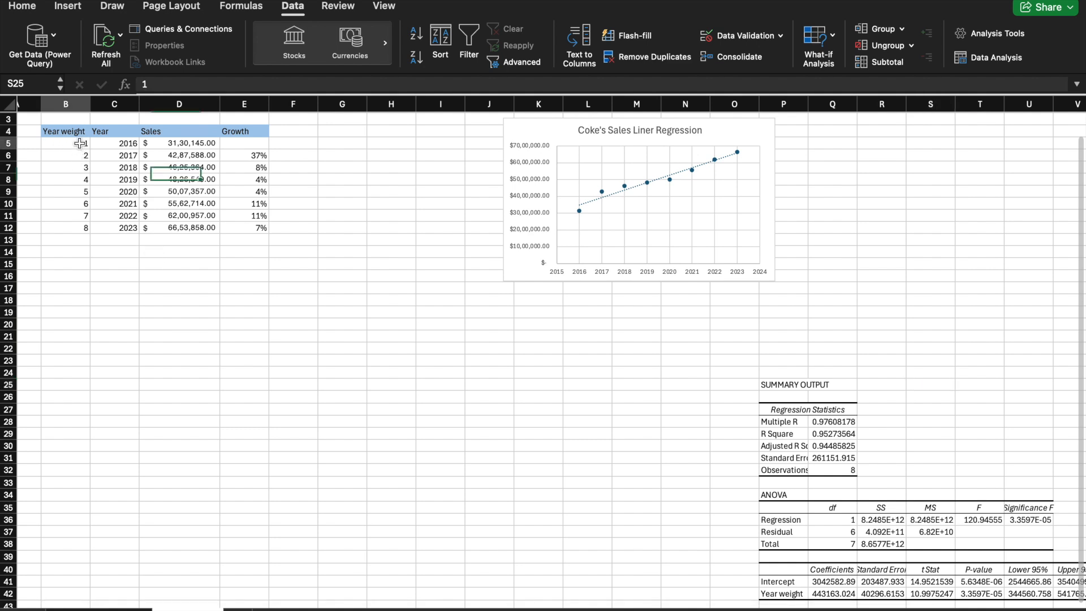
pyautogui.moveTo(82, 213); pyautogui.dragTo(82, 226)
pyautogui.click(82, 227)
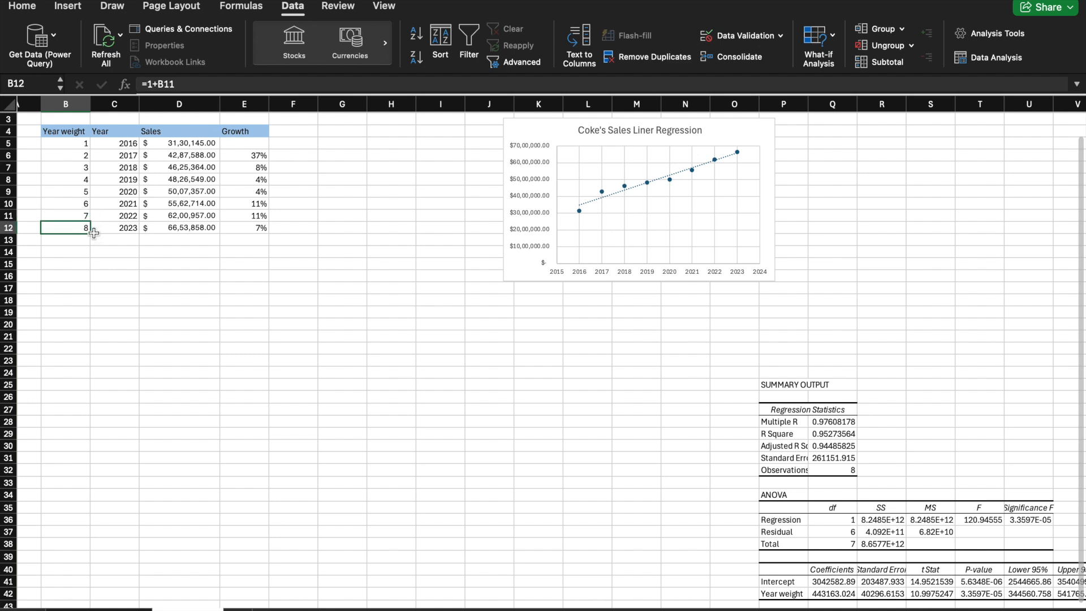
pyautogui.moveTo(89, 233); pyautogui.dragTo(93, 288)
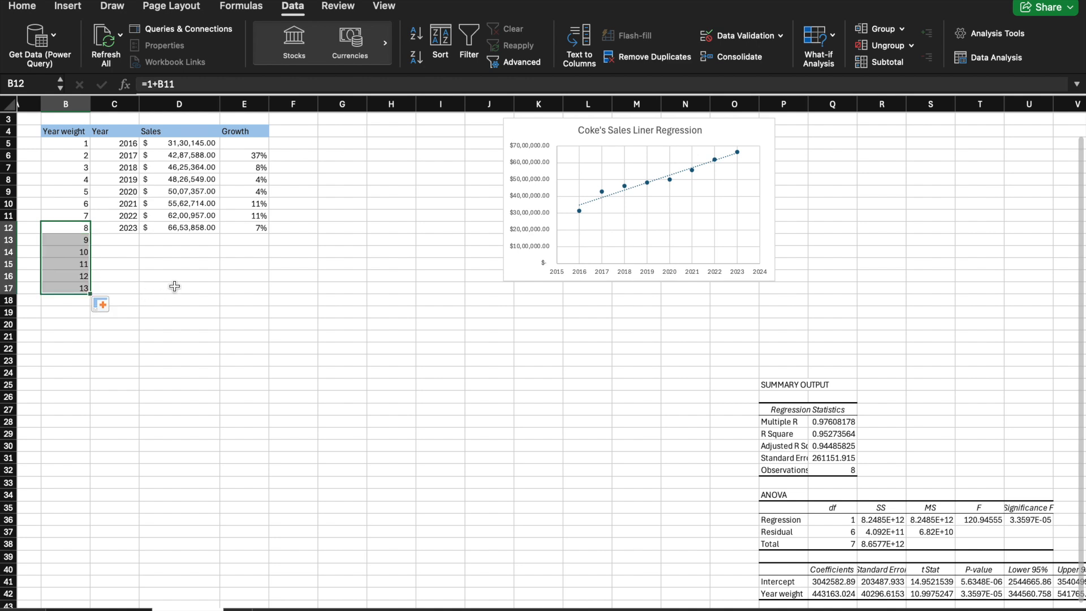
# Step: Try to extend the Year column by filling the 2023 cell alone down to row 17, and undo the fill
pyautogui.click(153, 260)
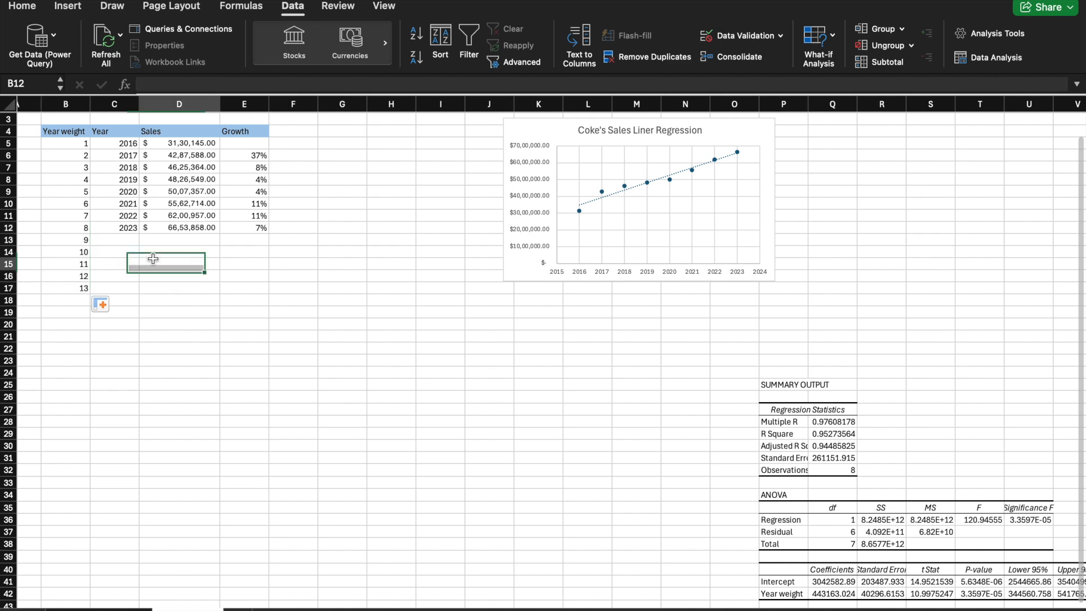
pyautogui.click(130, 238)
pyautogui.click(130, 225)
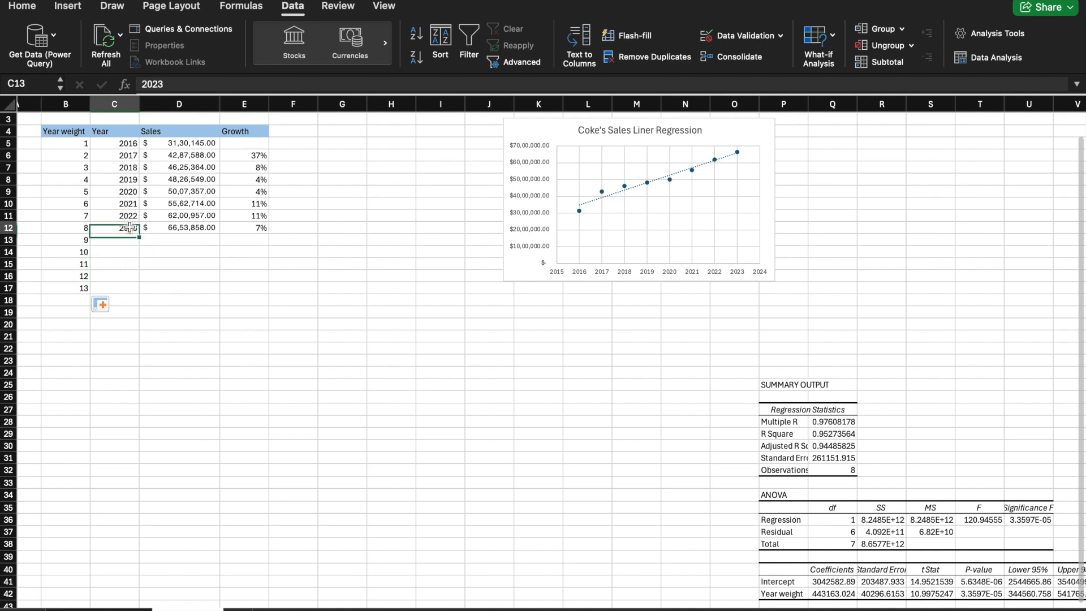
pyautogui.moveTo(139, 234); pyautogui.dragTo(140, 292)
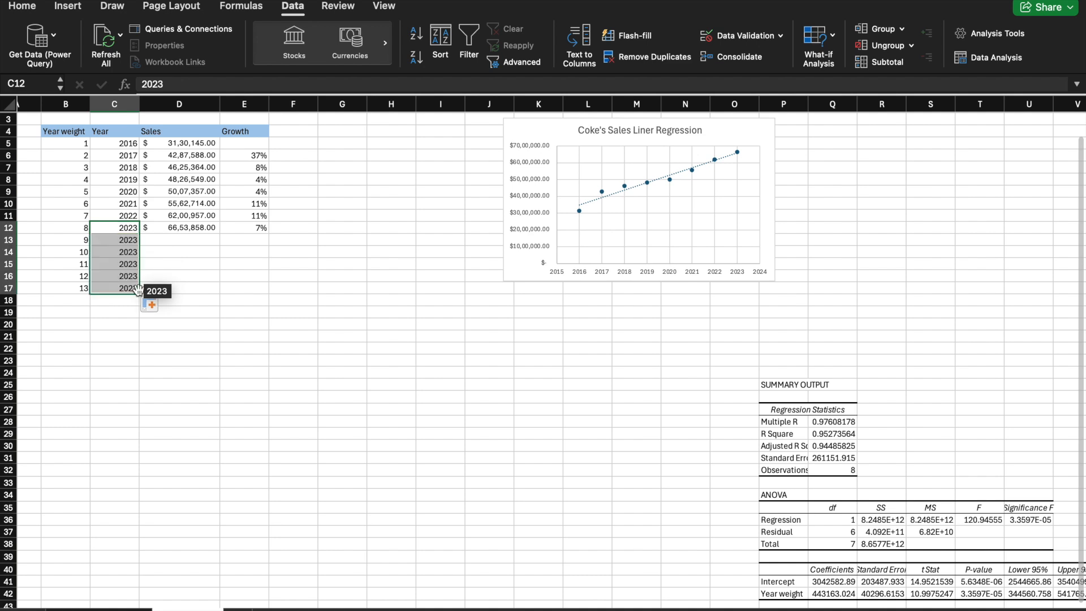
pyautogui.press('super+z')
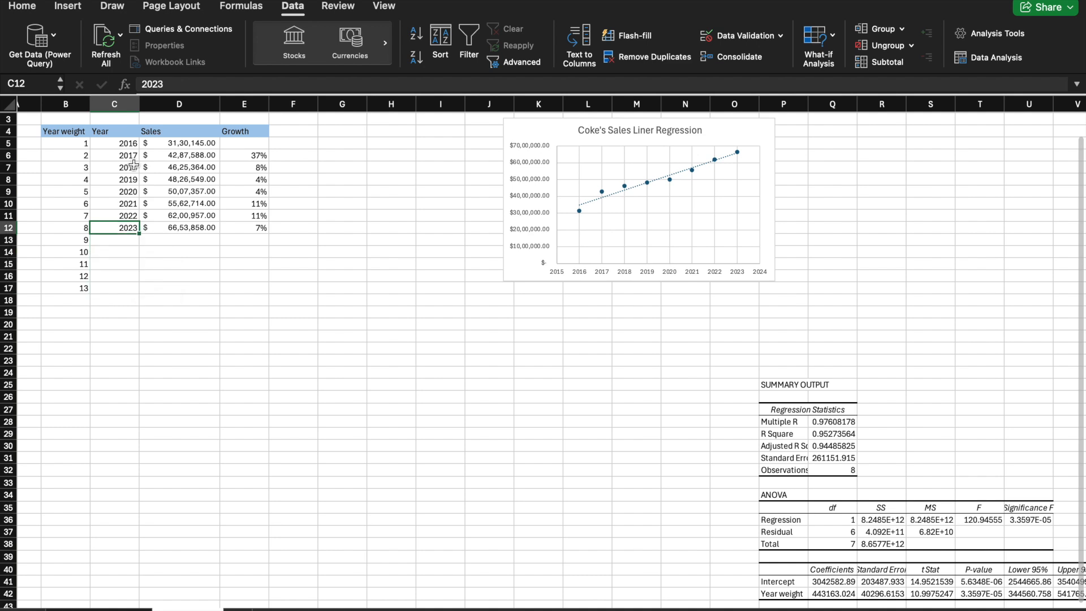
# Step: Extend the Year column to 2028 by filling the 2022 and 2023 cells together down to row 17
pyautogui.moveTo(129, 216); pyautogui.dragTo(141, 298)
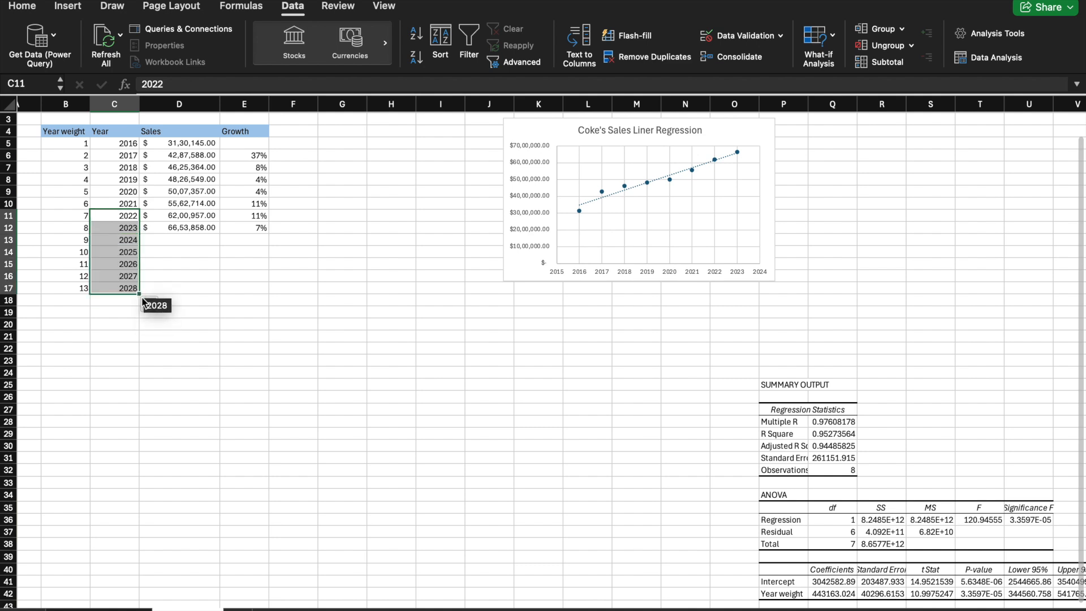
# Step: Build the 2024 sales forecast formula =Q41+B13*Q42 in D13 from the intercept, the year weight and the Year weight coefficient
pyautogui.click(175, 240)
pyautogui.write('=')
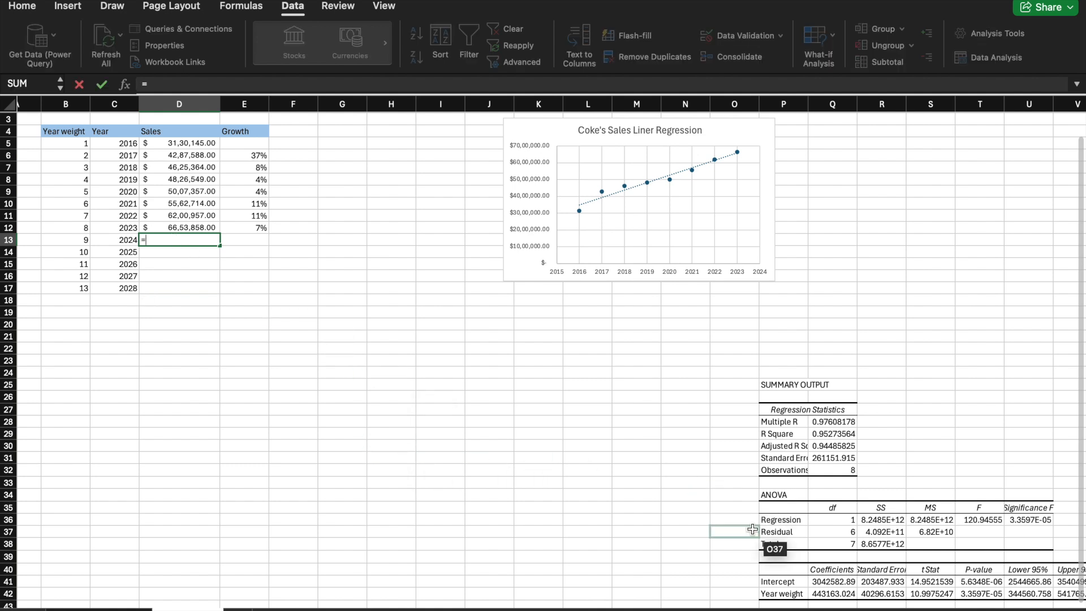
pyautogui.click(841, 584)
pyautogui.write('+')
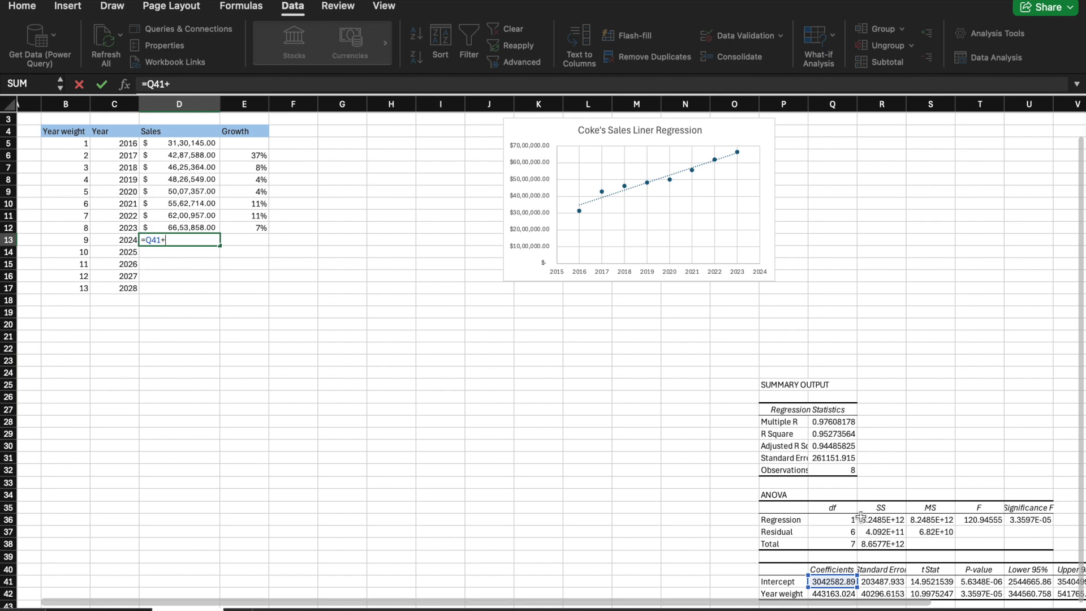
pyautogui.scroll(-5, 860, 516)
pyautogui.hscroll(1, 860, 516)
pyautogui.scroll(-1, 860, 516)
pyautogui.scroll(2, 861, 516)
pyautogui.hscroll(-1, 860, 516)
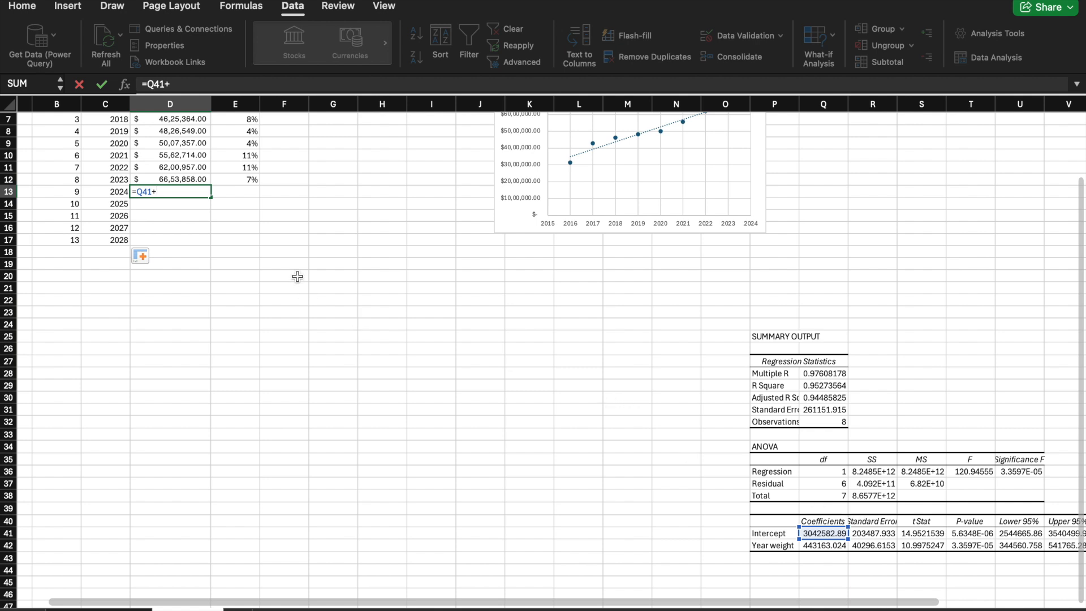
pyautogui.click(80, 192)
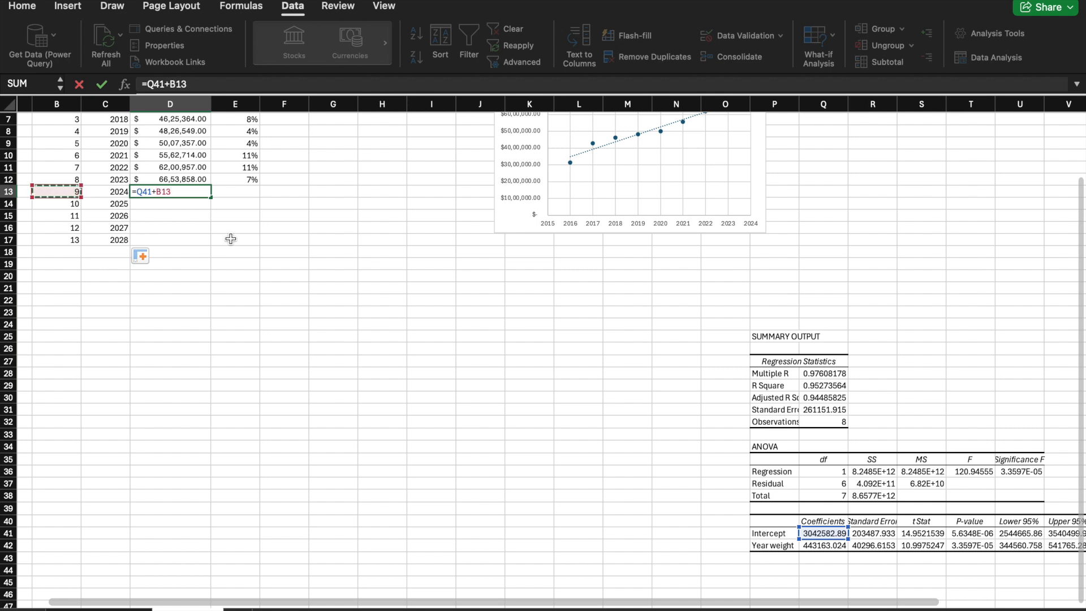
pyautogui.write('*')
pyautogui.click(824, 546)
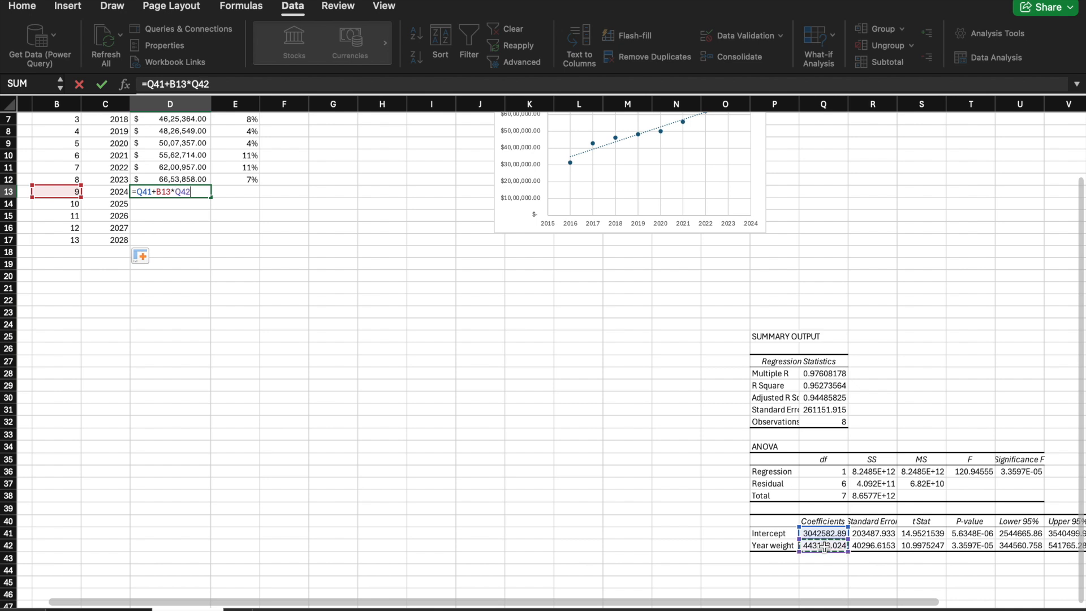
# Step: Make the two coefficient references absolute so the forecast formula reads =$Q$41+B13*$Q$42, and enter it in D13
pyautogui.click(205, 84)
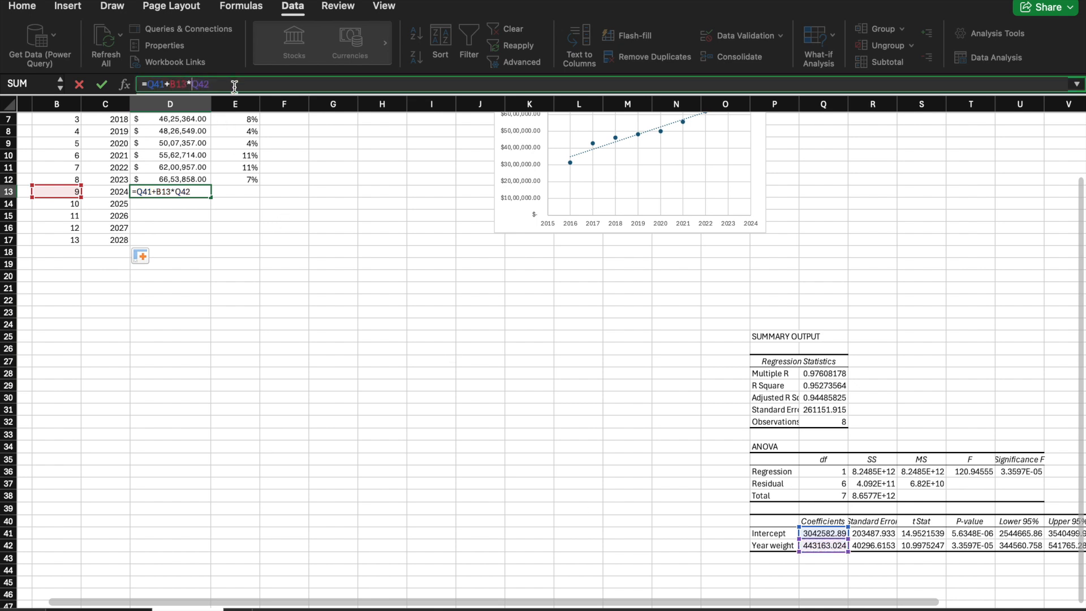
pyautogui.write('$')
pyautogui.write('$')
pyautogui.write('$')
pyautogui.write('$')
pyautogui.press('Return')
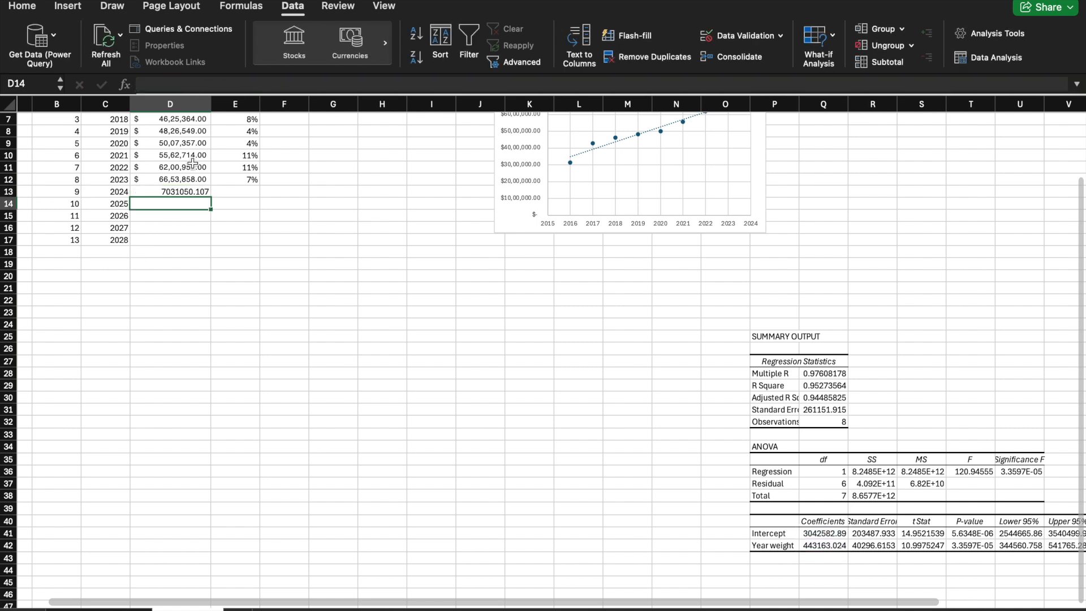
# Step: Copy only the currency formatting of the 2023 sales cell D12 onto the 2024 forecast in D13
pyautogui.click(186, 192)
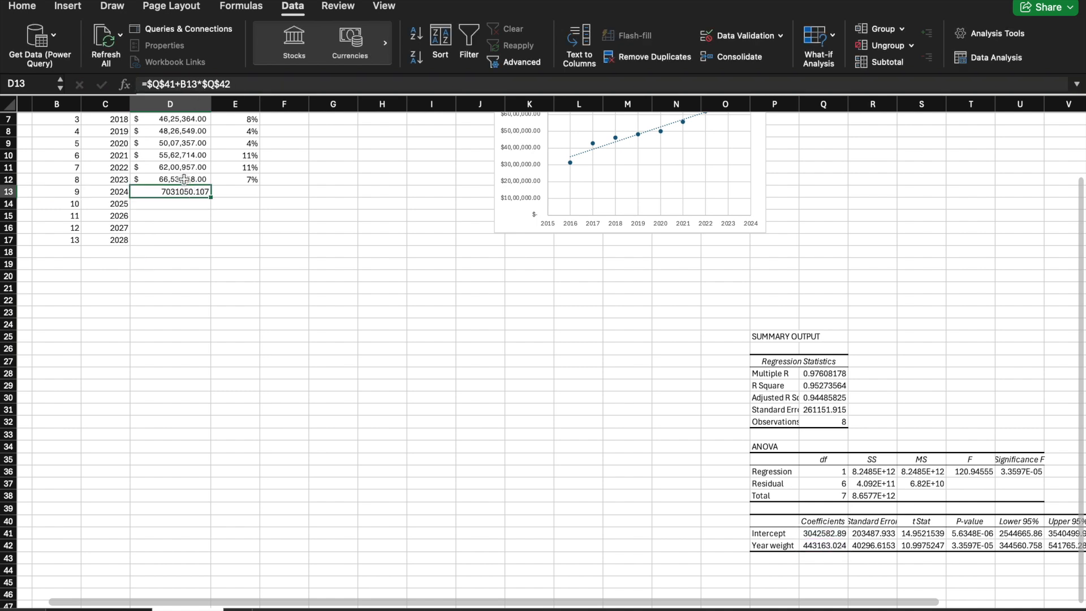
pyautogui.click(184, 179)
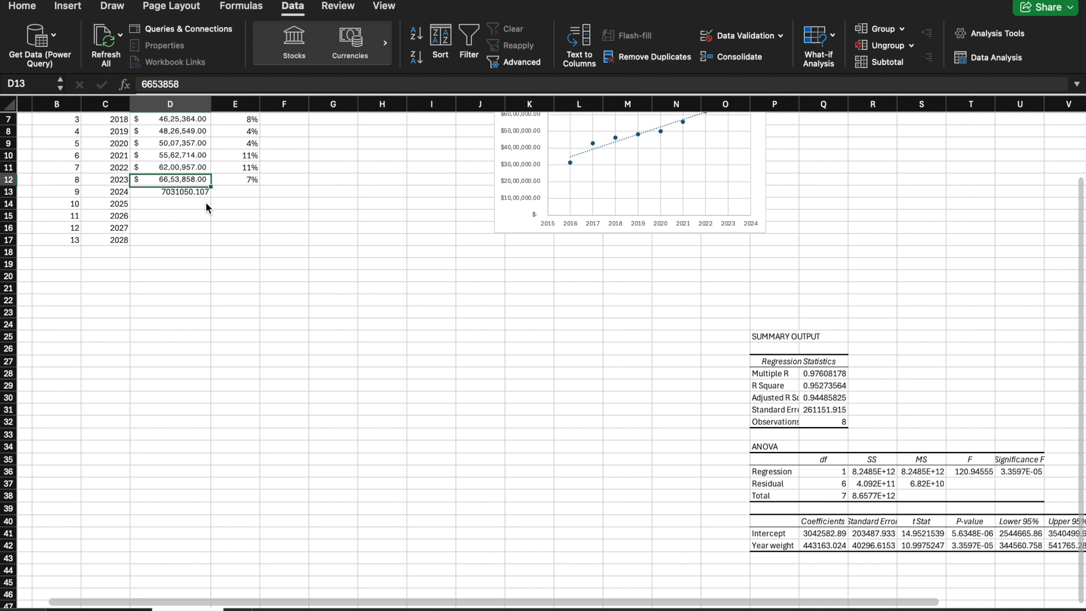
pyautogui.press('super+c')
pyautogui.rightClick(180, 192)
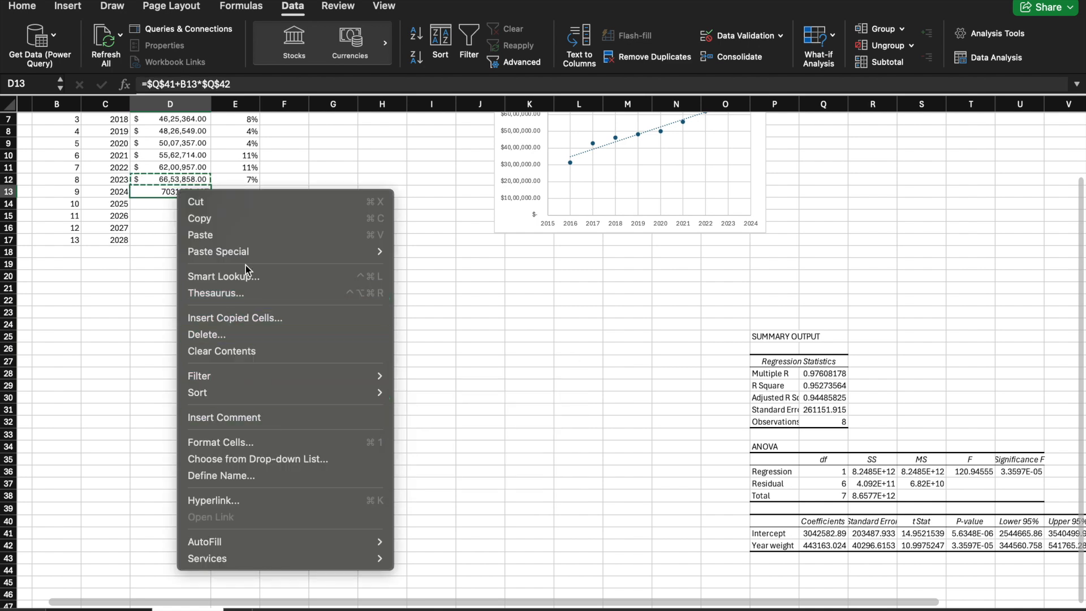
pyautogui.moveTo(243, 252)
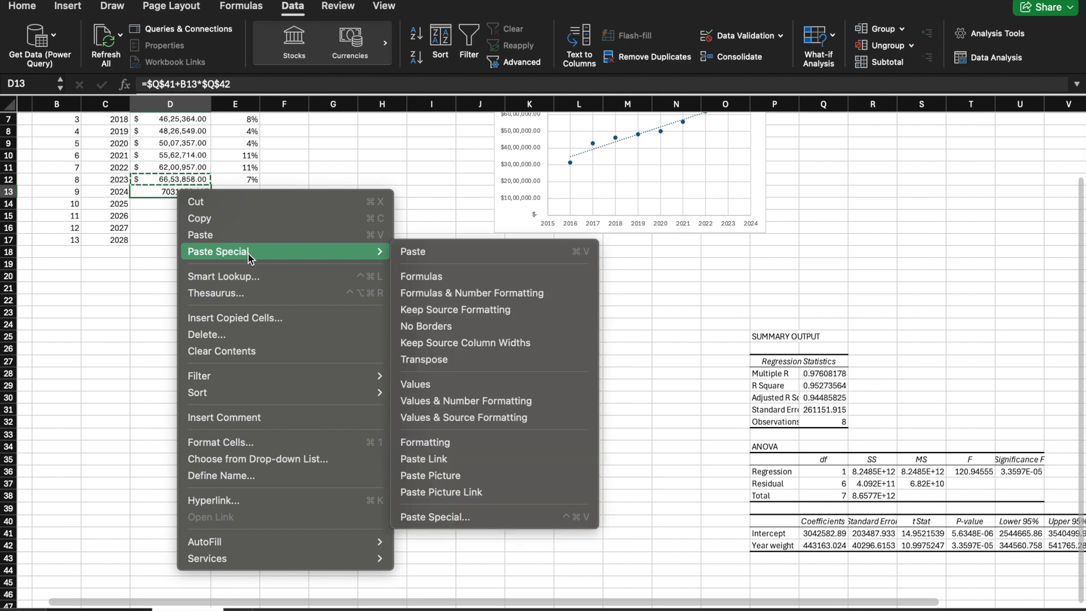
pyautogui.click(434, 439)
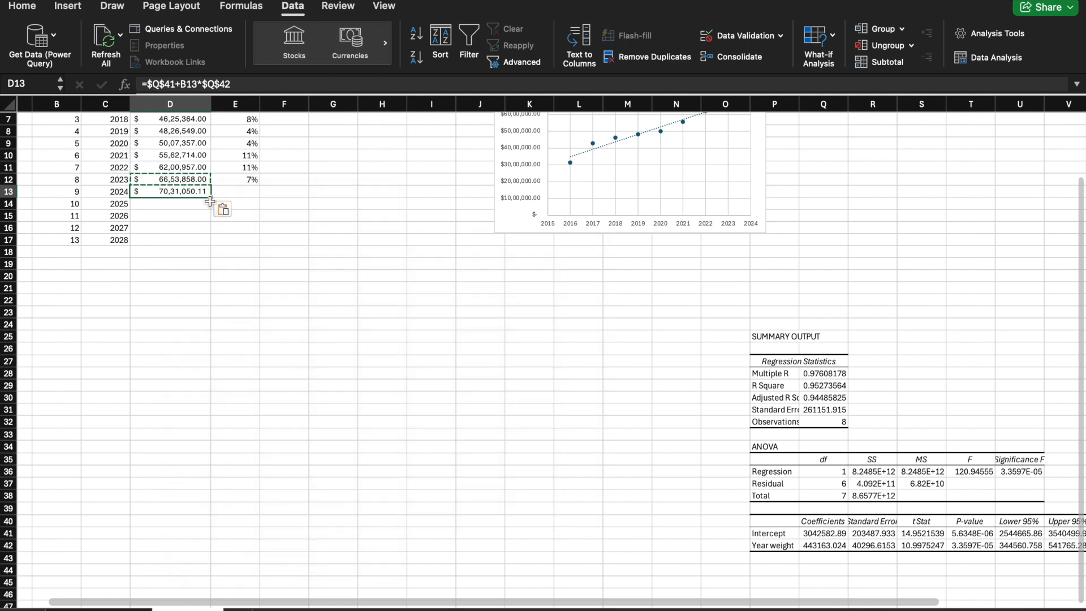
# Step: Fill the 2024 sales forecast formula down to 2028 in D17, and extend the Growth formula from E12 down to E17
pyautogui.moveTo(211, 199); pyautogui.dragTo(211, 241)
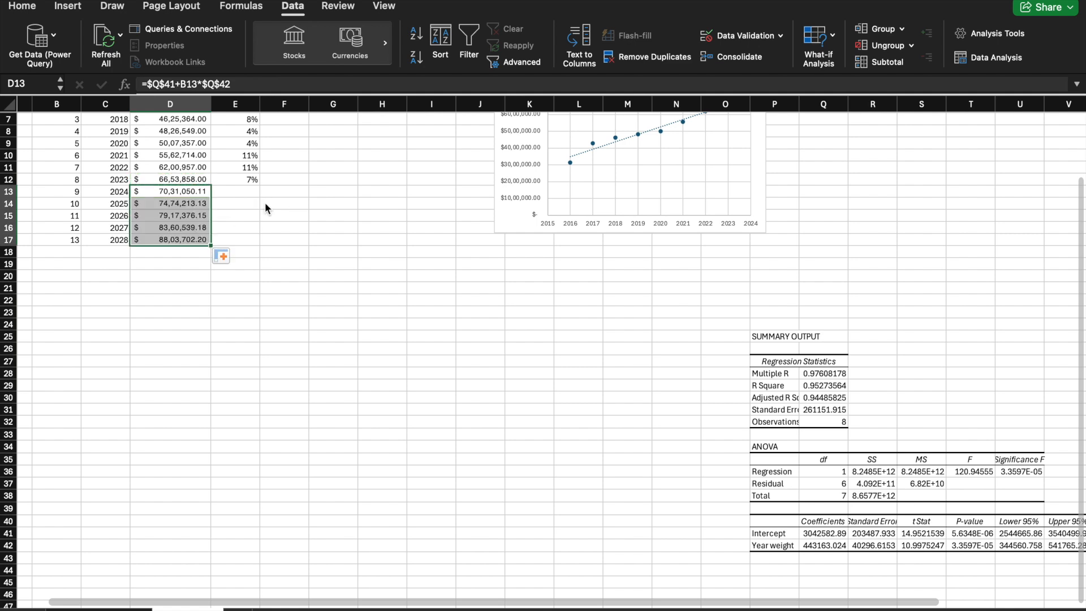
pyautogui.click(251, 178)
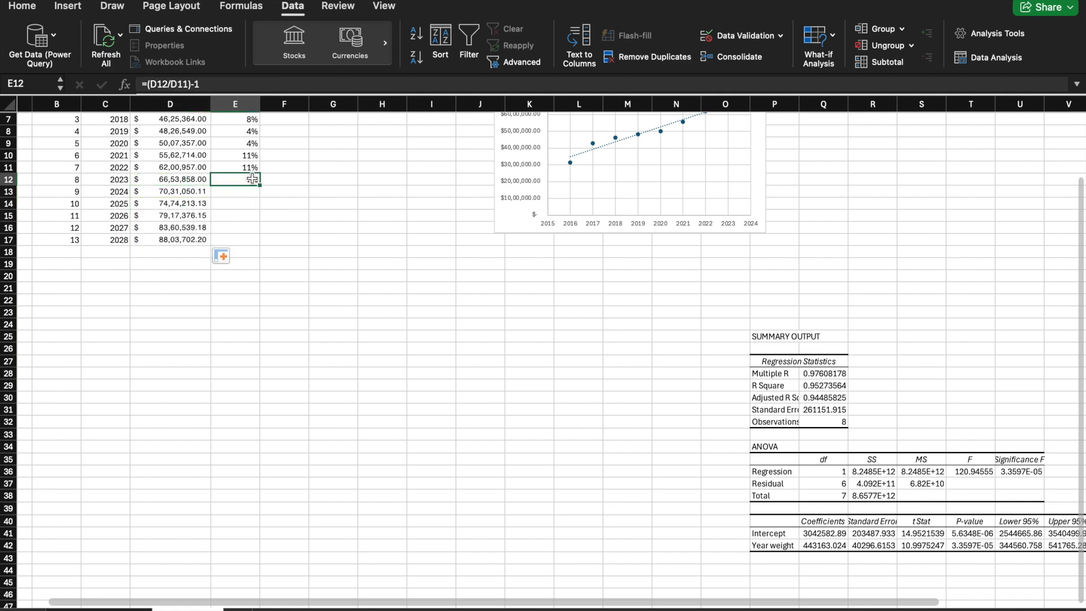
pyautogui.moveTo(259, 185); pyautogui.dragTo(262, 240)
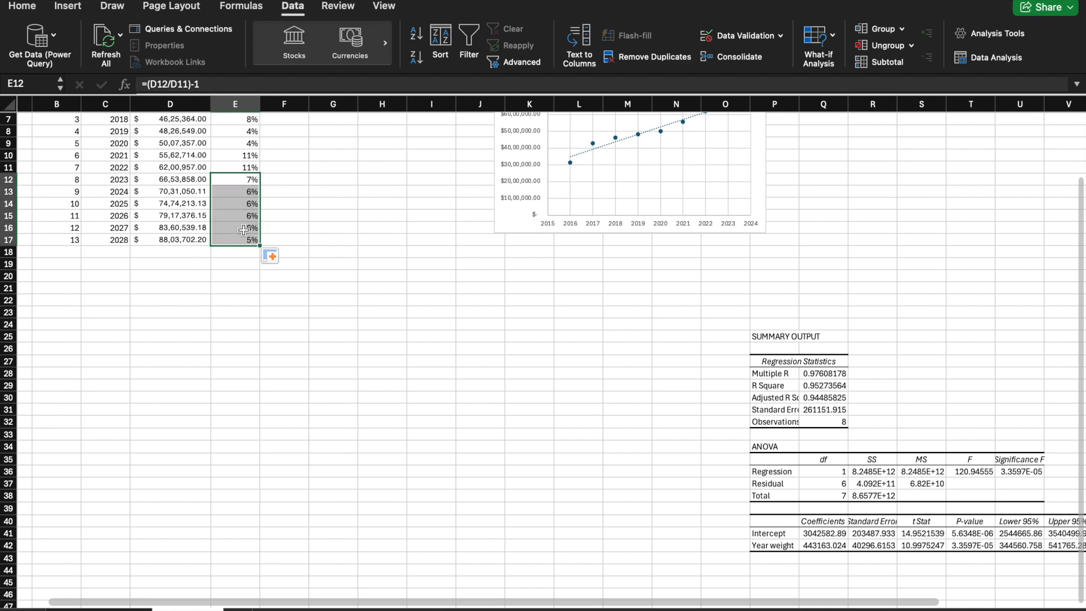
# Step: Check the 2028 growth formula in E17 and look over the sales table, the existing chart and the regression output
pyautogui.click(244, 239)
pyautogui.click(225, 86)
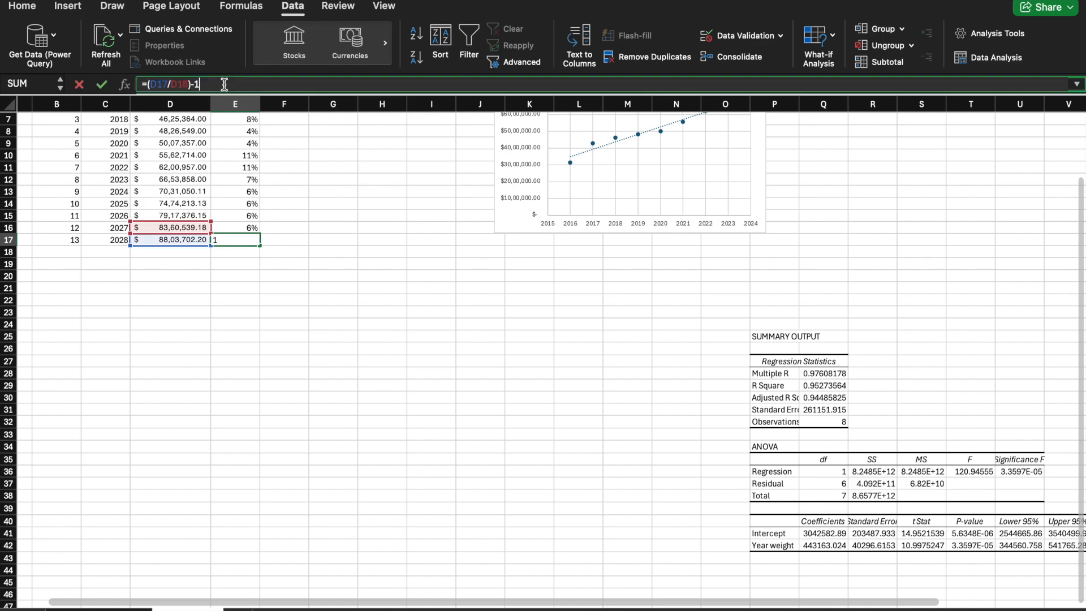
pyautogui.click(349, 182)
pyautogui.click(374, 303)
pyautogui.scroll(5, 374, 303)
pyautogui.hscroll(-1, 374, 304)
pyautogui.scroll(1, 486, 355)
pyautogui.hscroll(1, 486, 355)
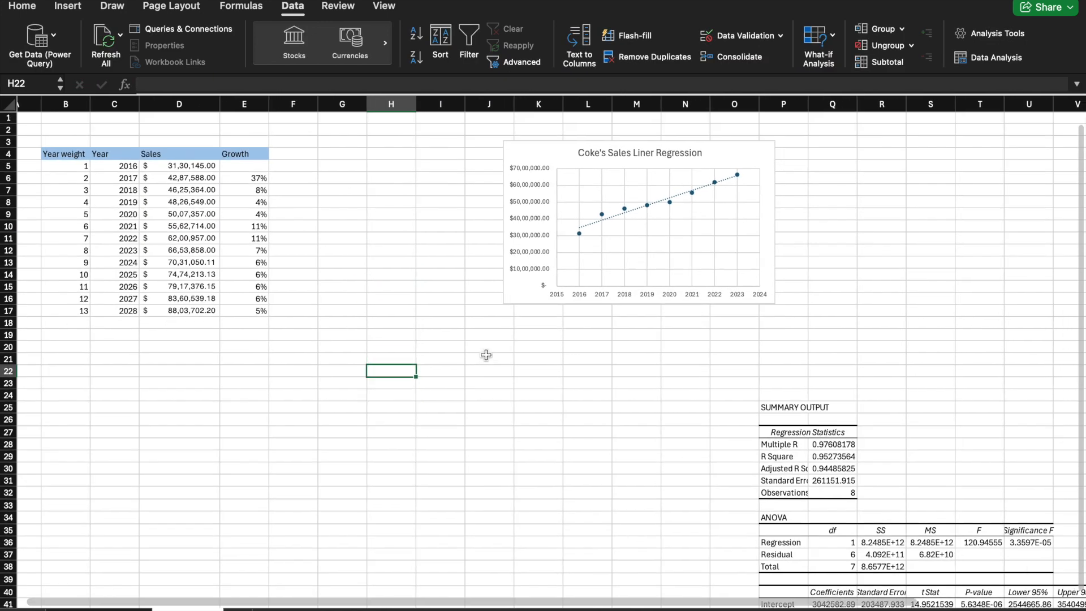
pyautogui.hscroll(1, 486, 355)
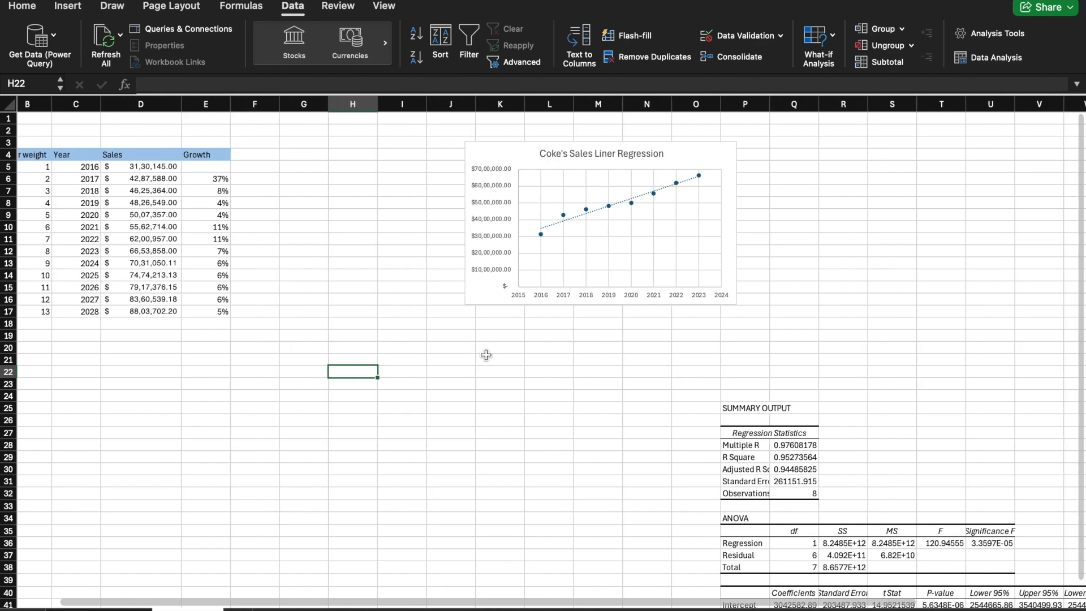
pyautogui.scroll(-1, 486, 355)
pyautogui.scroll(1, 486, 355)
pyautogui.hscroll(-2, 486, 355)
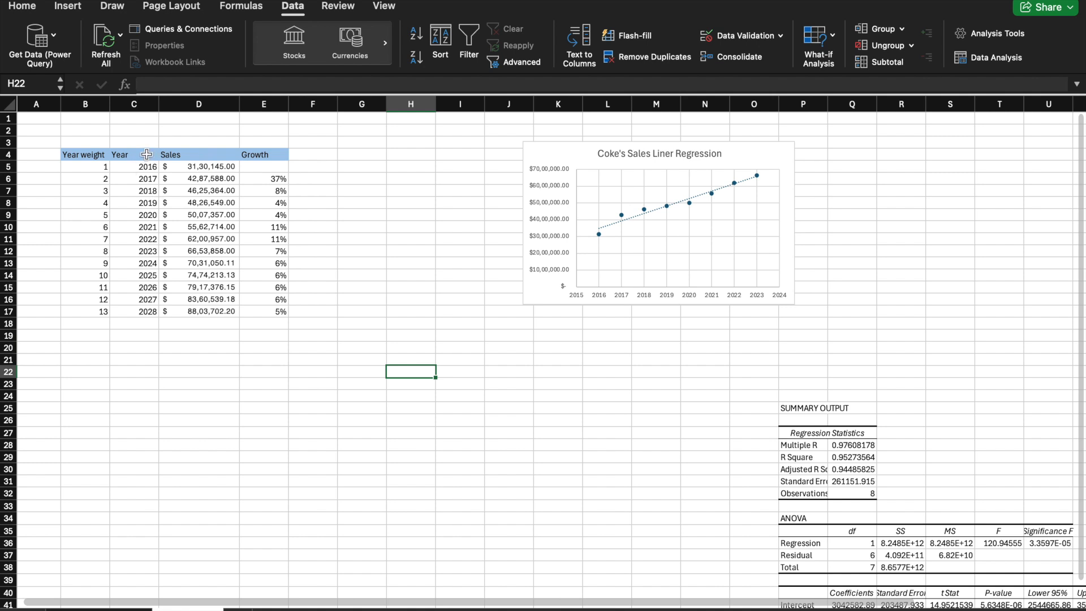
# Step: Insert a markers-only scatter chart of Year and Sales from C4:D17 and place it below the existing chart
pyautogui.moveTo(151, 149); pyautogui.dragTo(224, 315)
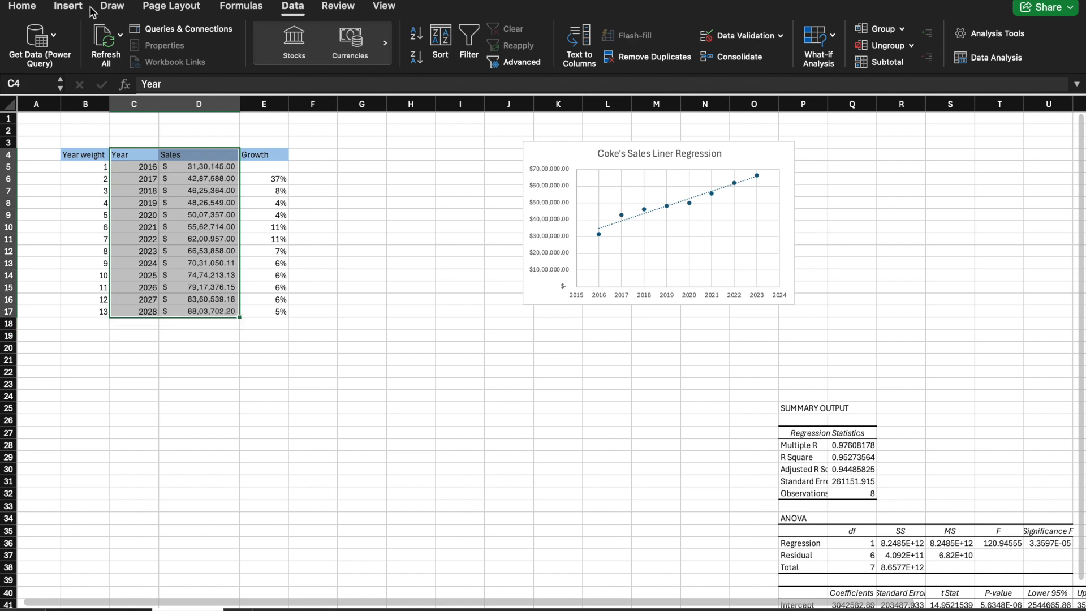
pyautogui.click(69, 5)
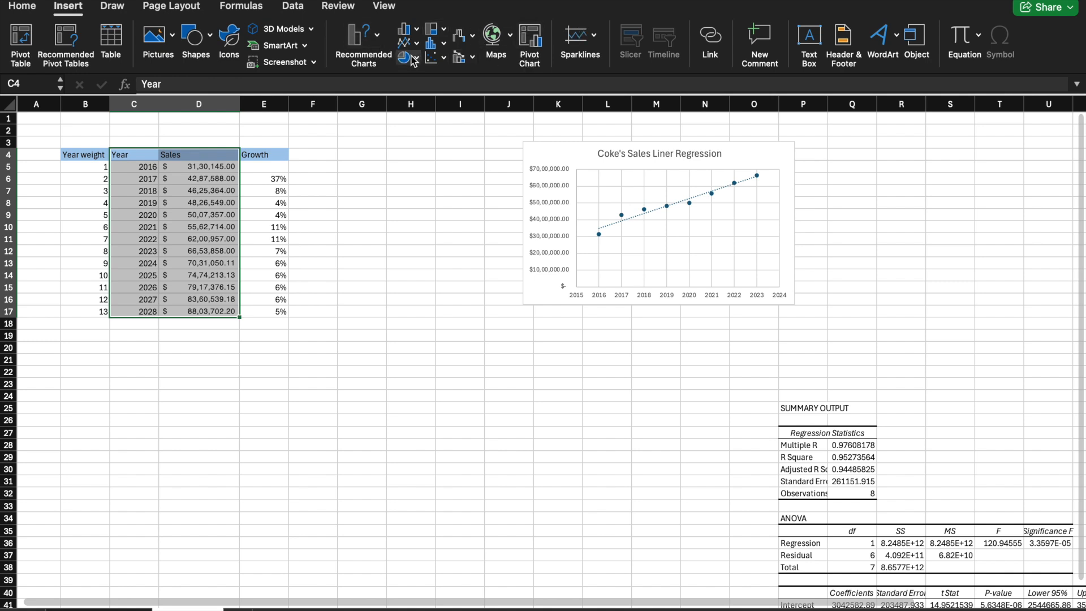
pyautogui.click(377, 37)
pyautogui.click(377, 37)
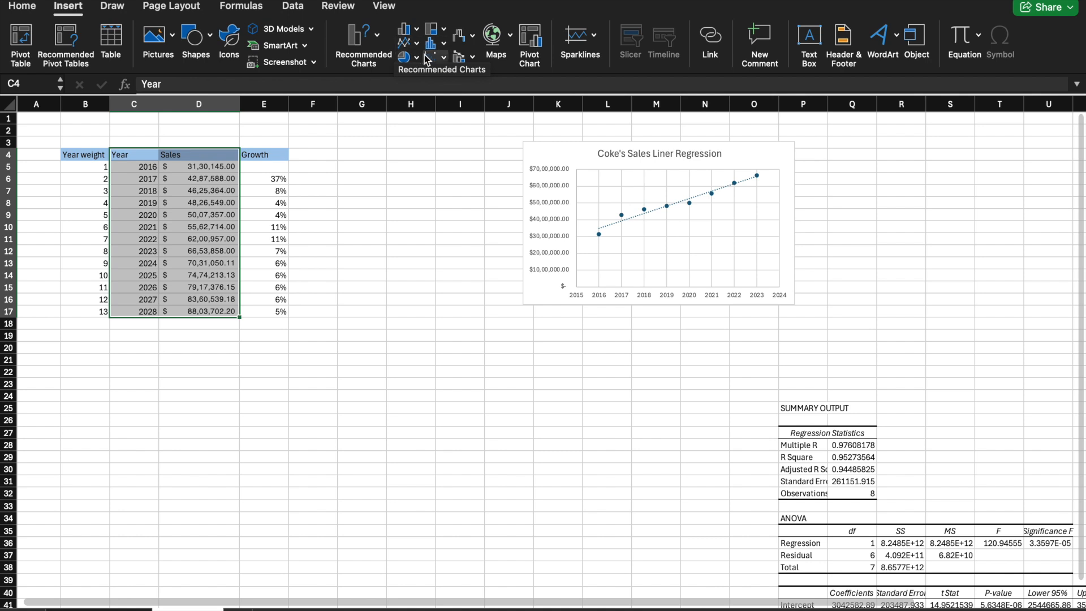
pyautogui.click(440, 57)
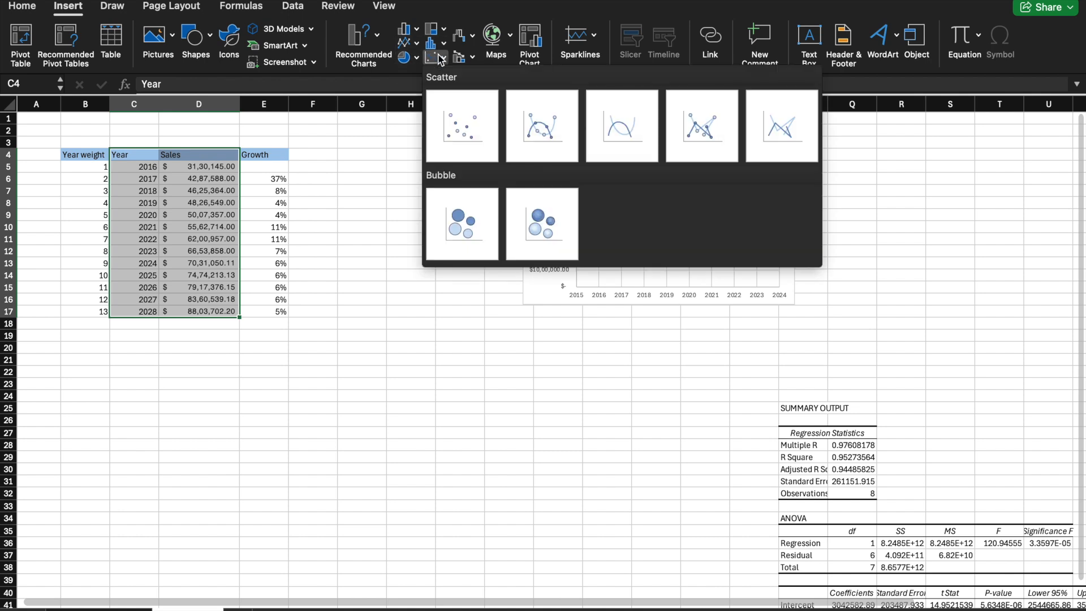
pyautogui.click(464, 107)
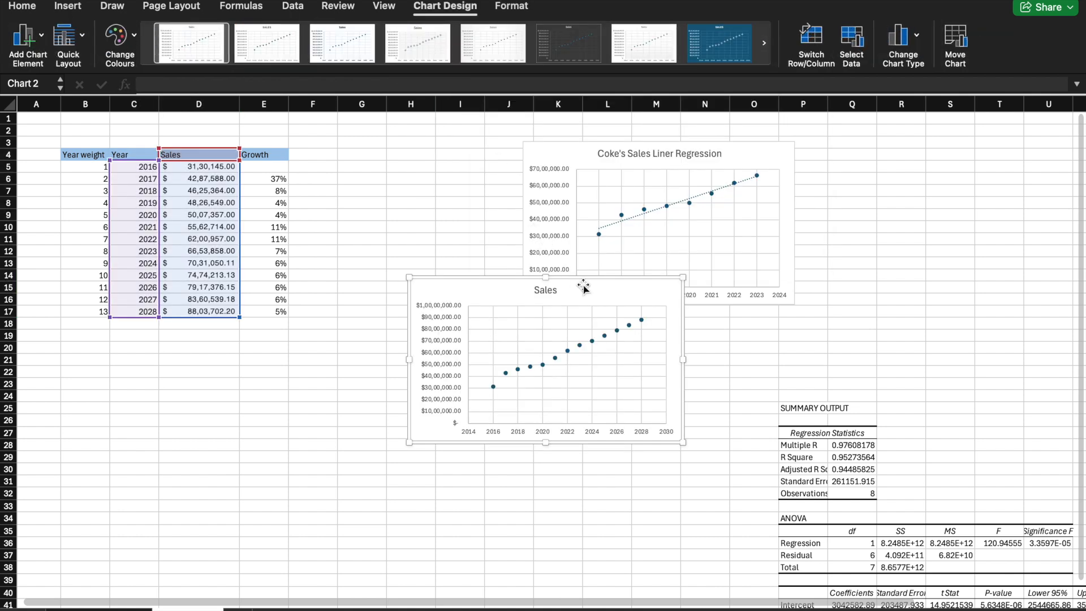
pyautogui.moveTo(645, 274); pyautogui.dragTo(593, 369)
pyautogui.click(547, 374)
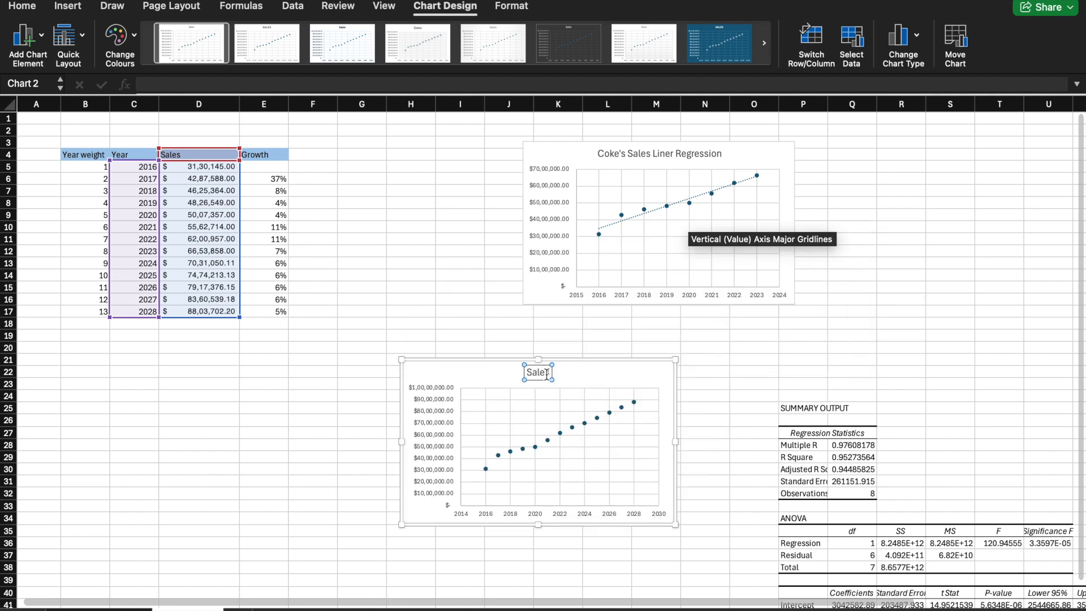
pyautogui.click(546, 374)
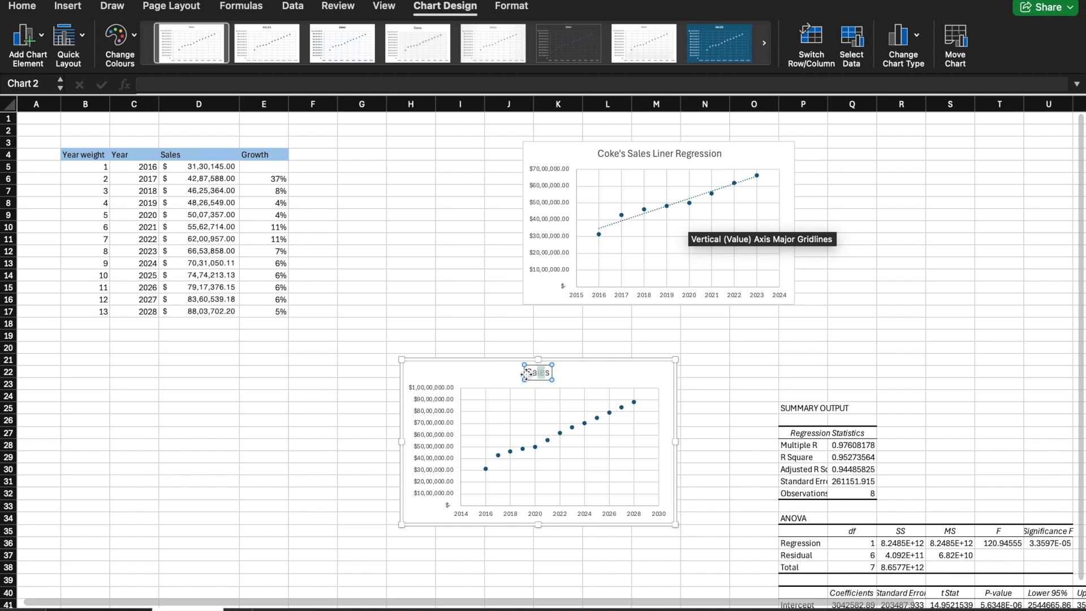
pyautogui.moveTo(527, 374); pyautogui.dragTo(544, 375)
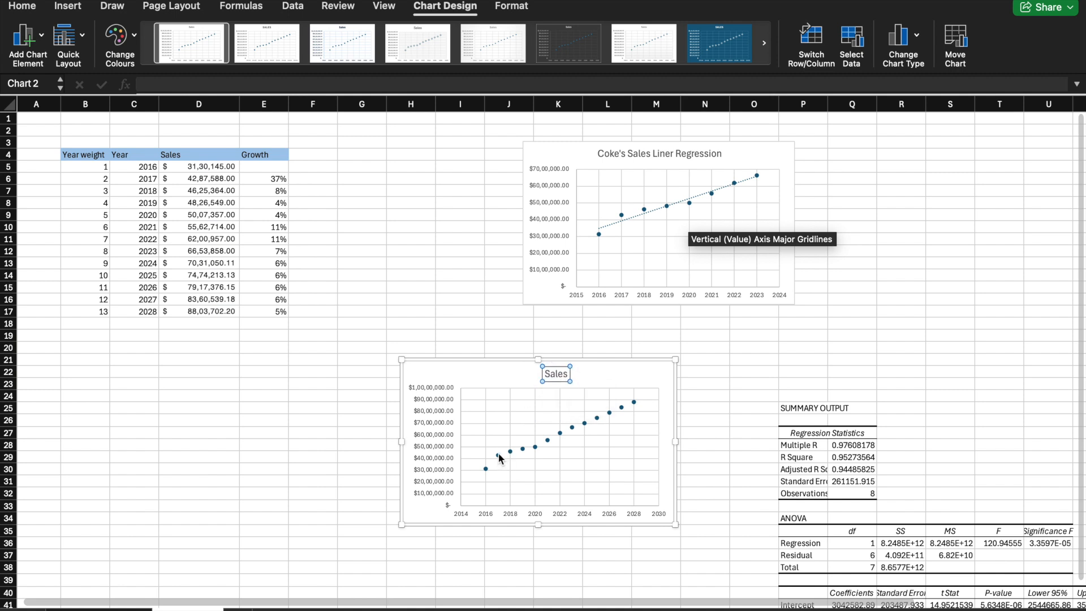
# Step: Add a linear trendline to the Sales series of the new scatter chart
pyautogui.rightClick(499, 455)
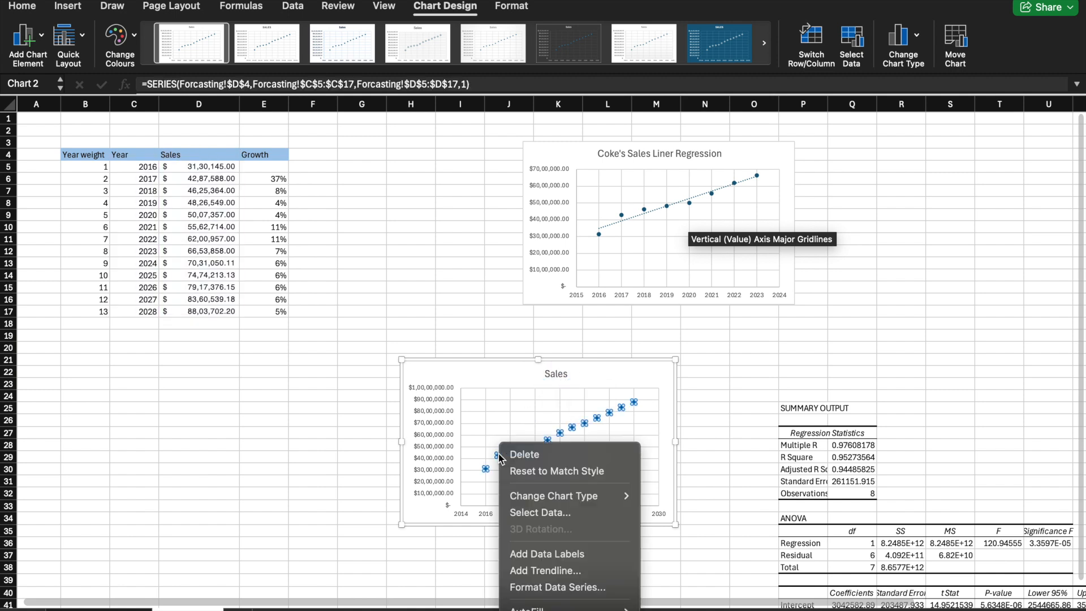
pyautogui.click(578, 569)
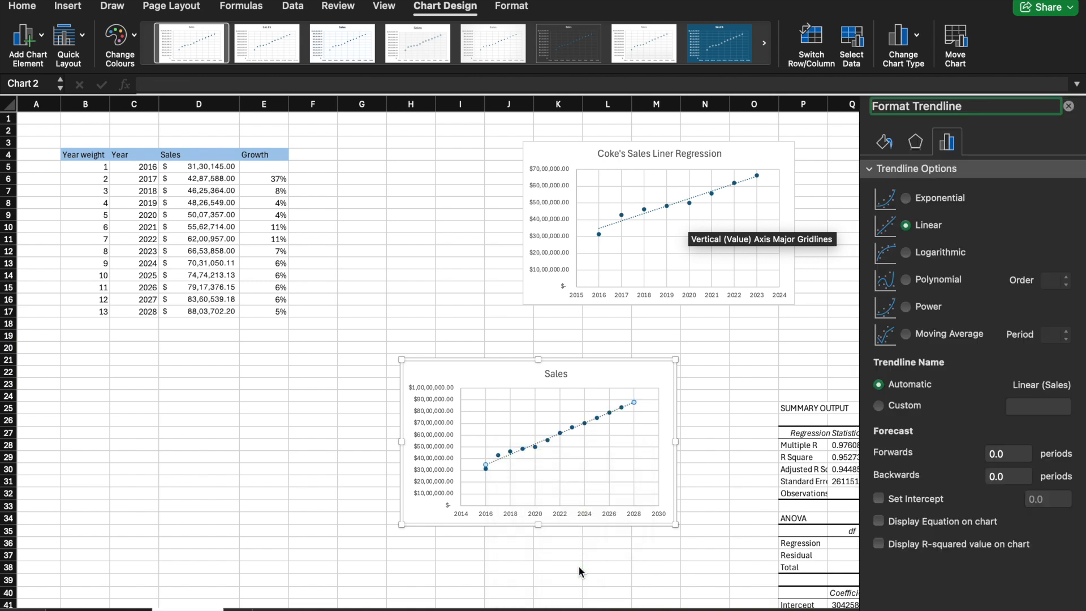
# Step: Replace the new chart's title with "Coke's Sales liner regression [Forcasted]"
pyautogui.click(563, 375)
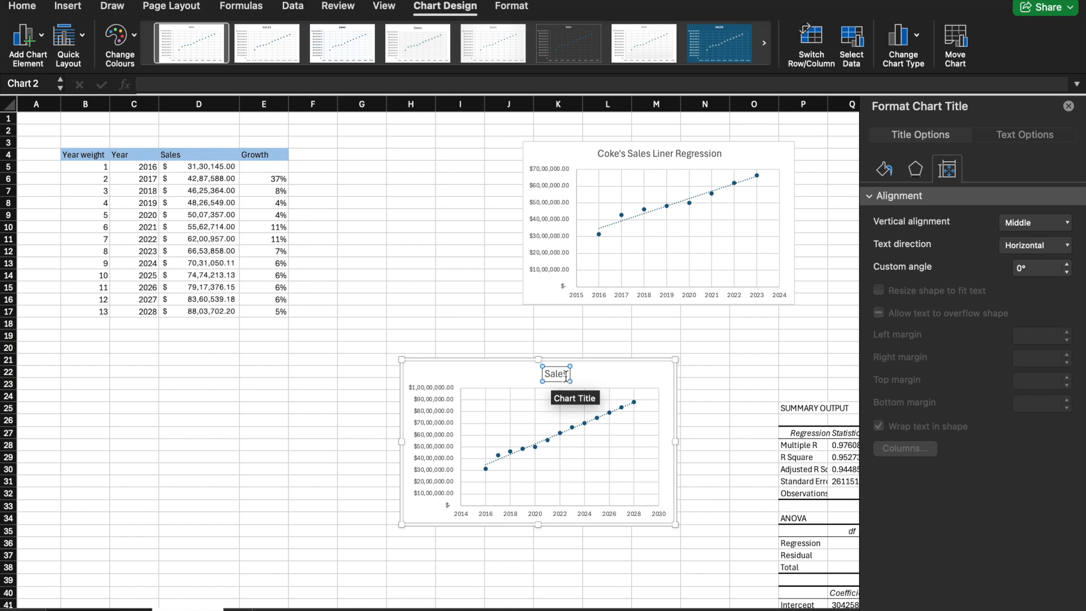
pyautogui.moveTo(568, 374); pyautogui.dragTo(554, 378)
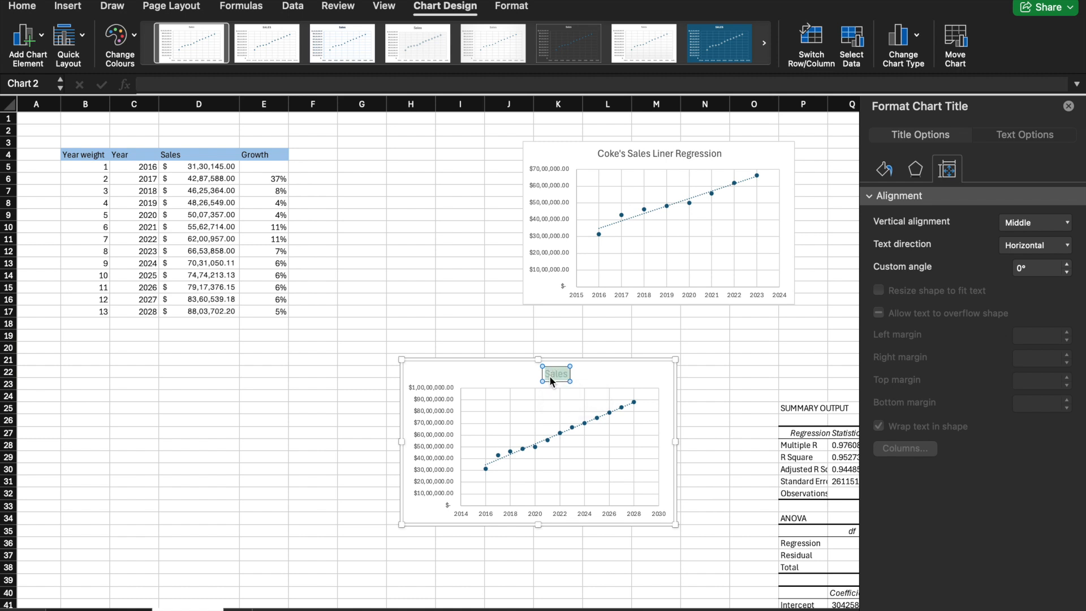
pyautogui.write('Coke')
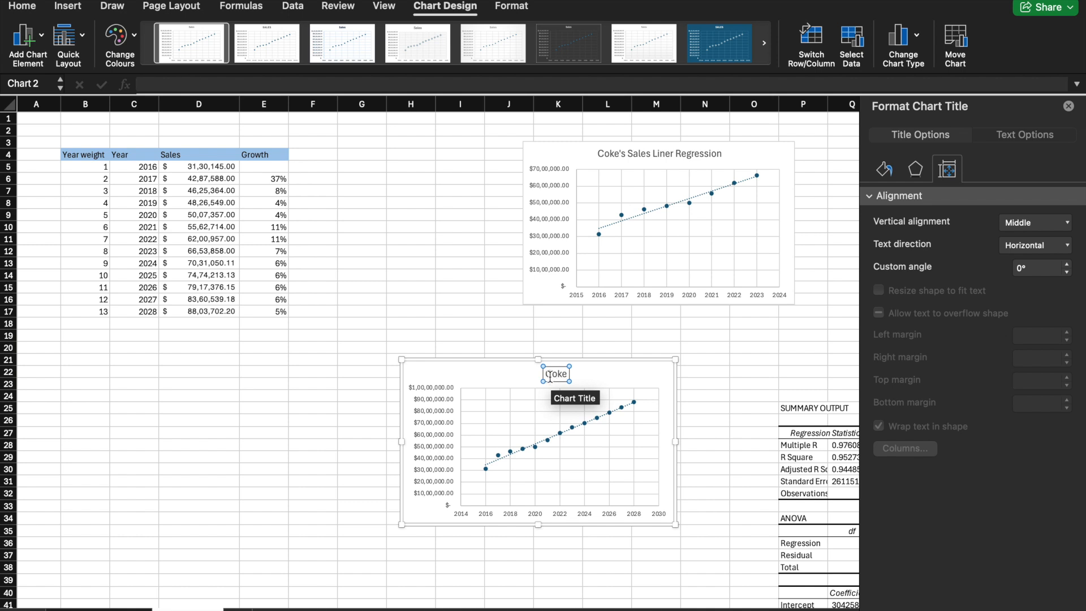
pyautogui.write("'s Sales")
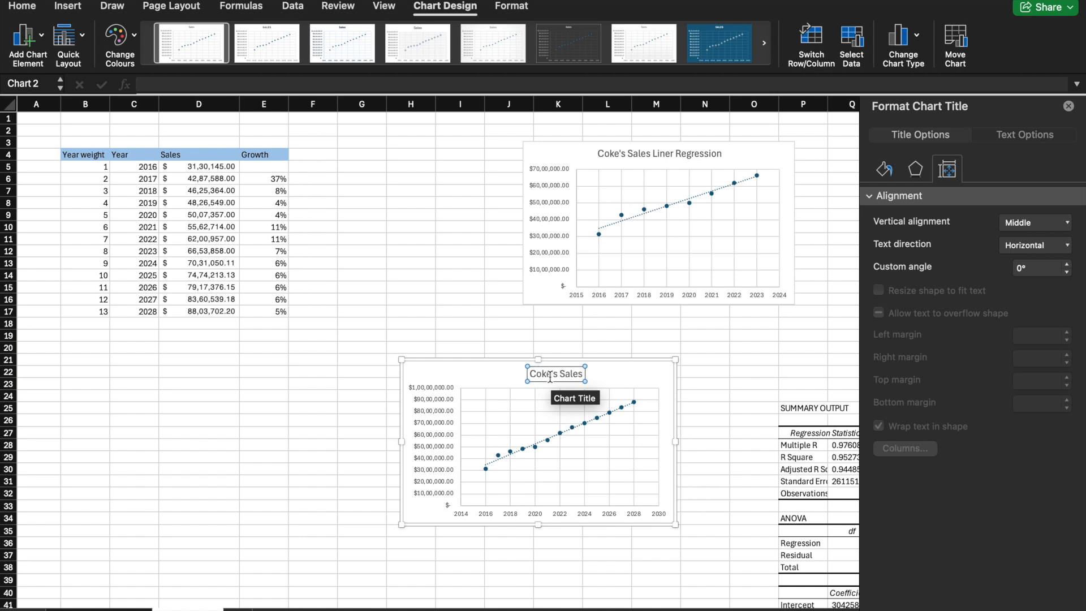
pyautogui.write(' liner regression')
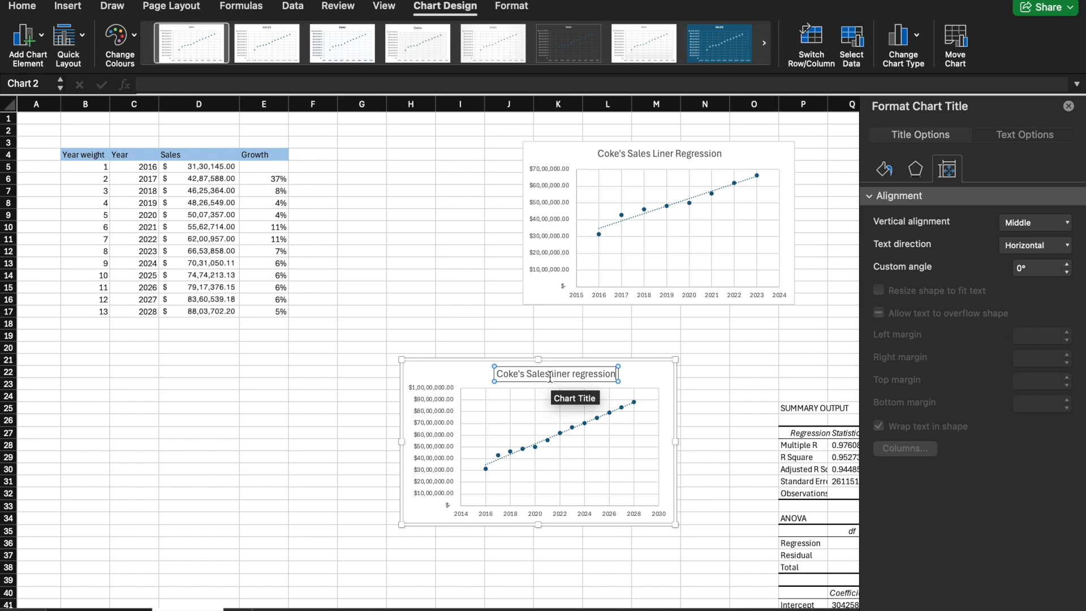
pyautogui.write('(')
pyautogui.press('BackSpace')
pyautogui.write('[')
pyautogui.press('BackSpace')
pyautogui.write('[Fo')
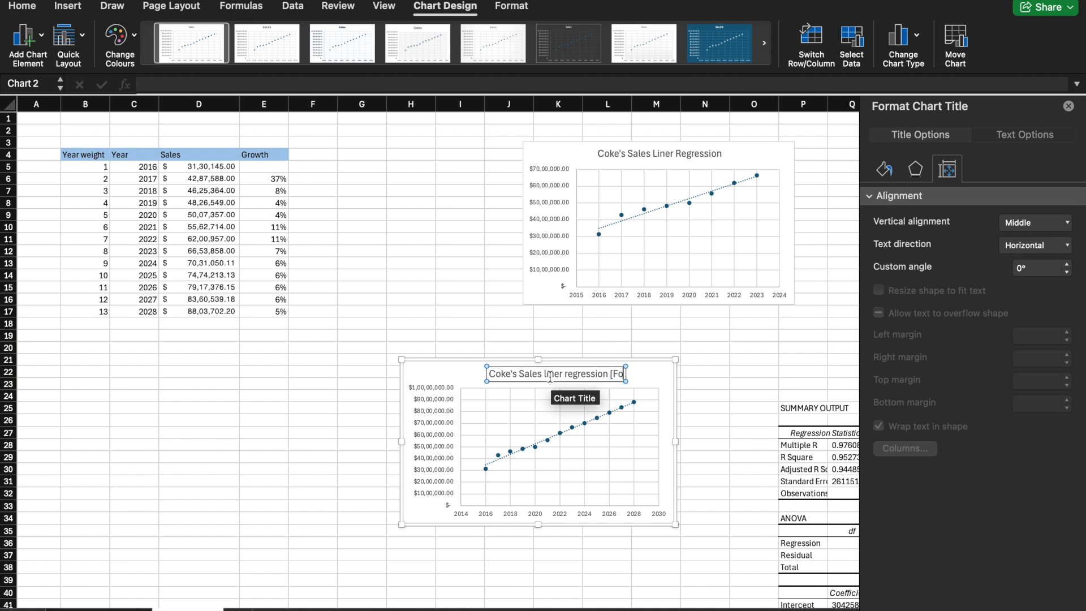
pyautogui.write('rcasted')
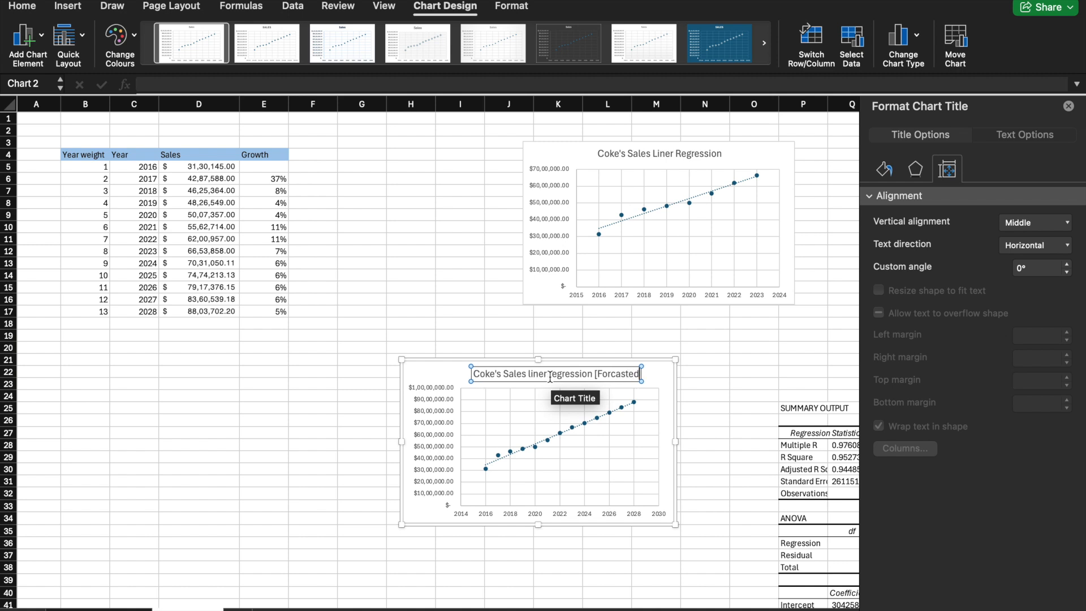
pyautogui.write(']')
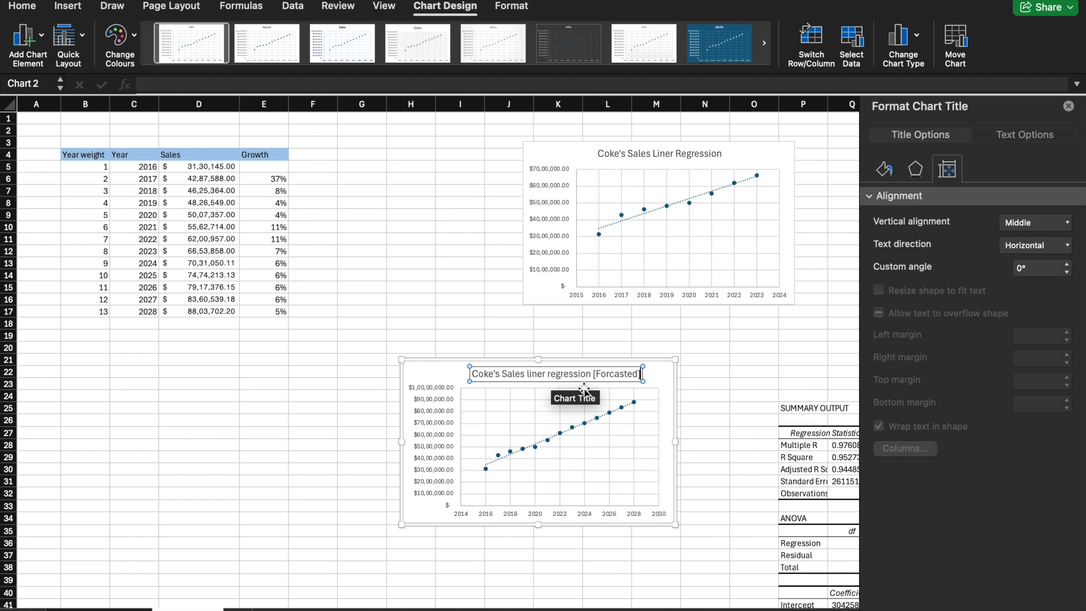
pyautogui.click(654, 376)
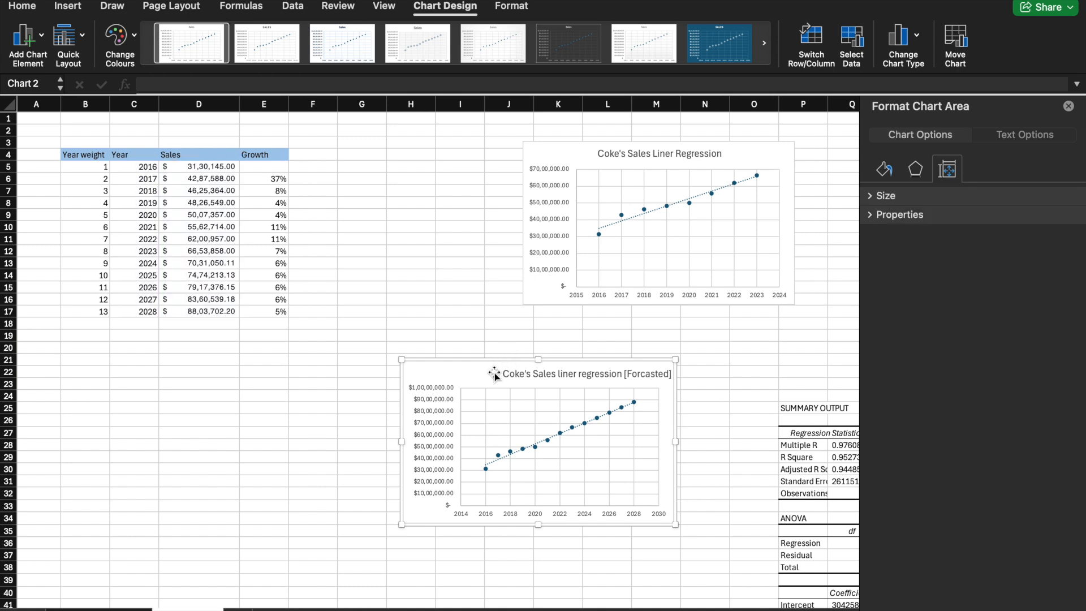
# Step: Apply the dark grey chart style to the forecast chart and widen the chart slightly
pyautogui.click(554, 26)
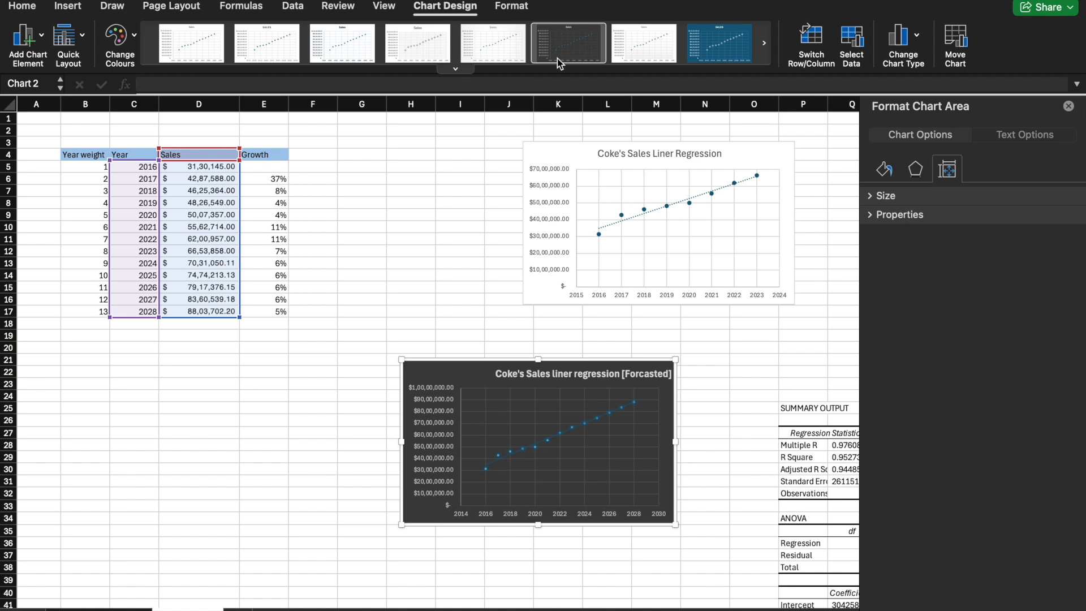
pyautogui.moveTo(676, 443); pyautogui.dragTo(713, 444)
# Step: Reposition the forecast chart's title so it sits centred above the plot area
pyautogui.click(626, 375)
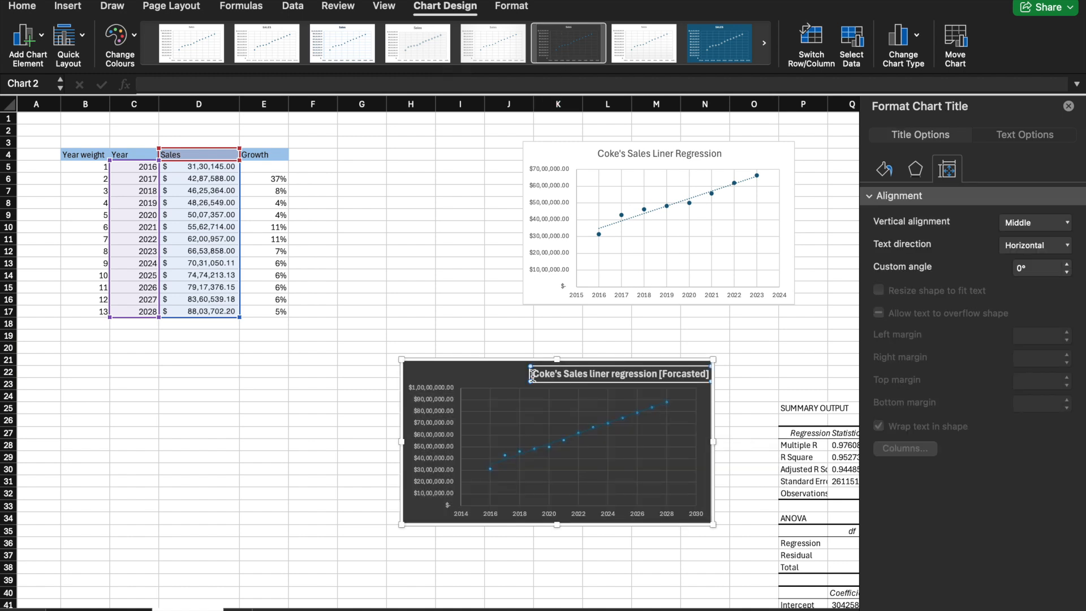
pyautogui.moveTo(531, 374); pyautogui.dragTo(479, 375)
pyautogui.click(674, 405)
pyautogui.click(611, 435)
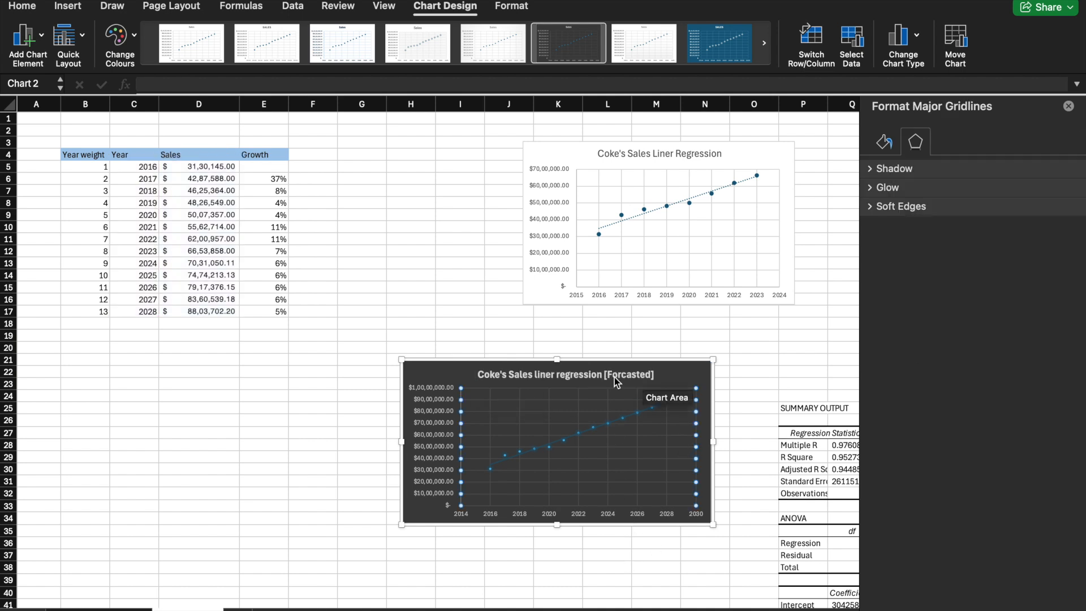
# Step: Arrange the charts side by side, with the original sales chart next to the table and the forecast chart beyond it
pyautogui.moveTo(685, 374); pyautogui.dragTo(615, 320)
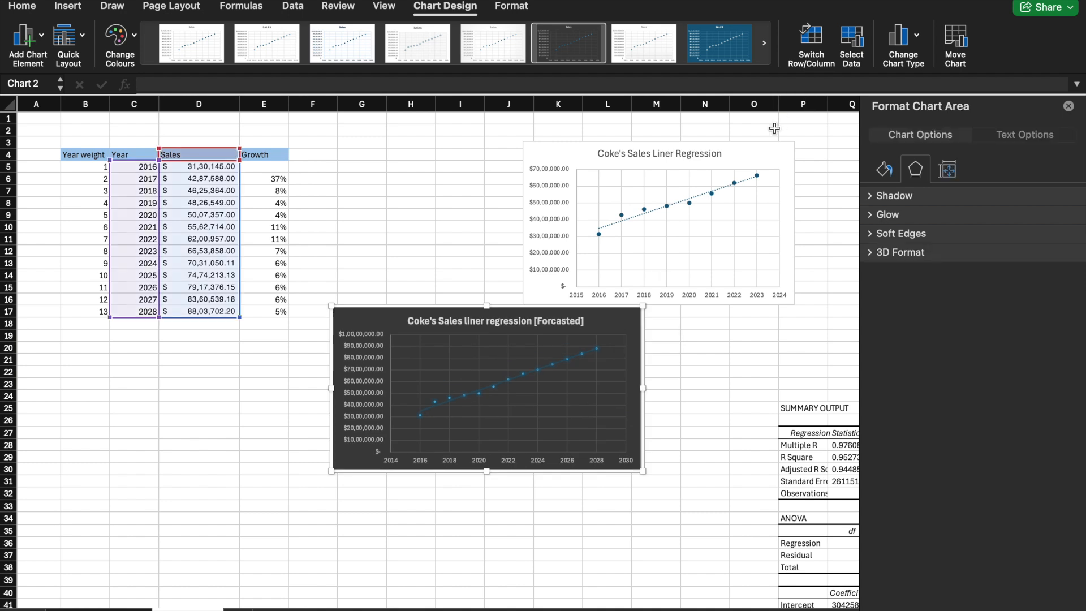
pyautogui.moveTo(761, 159); pyautogui.dragTo(569, 141)
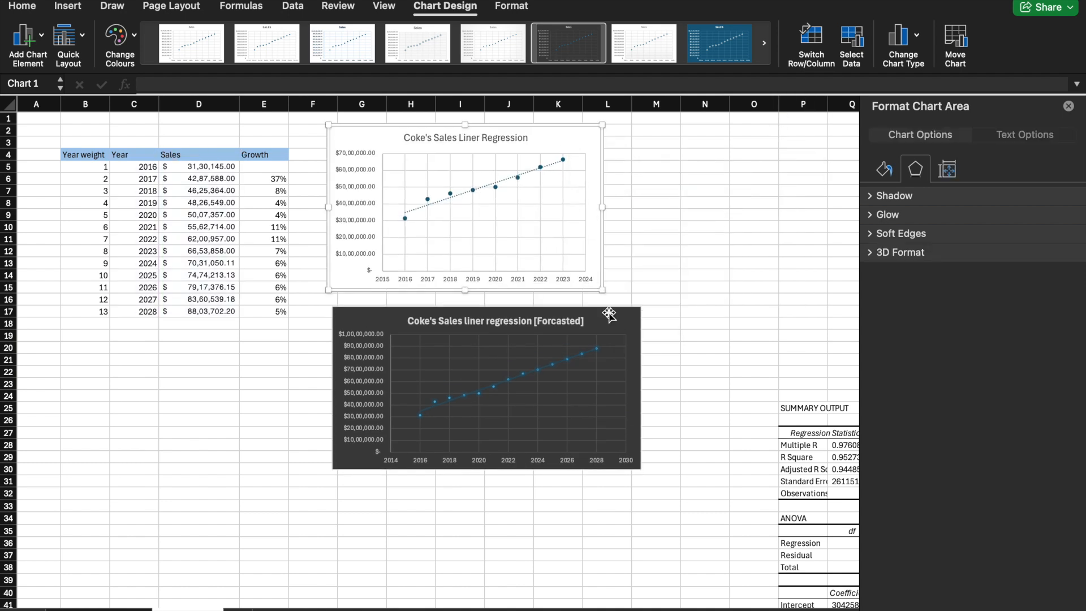
pyautogui.moveTo(620, 319); pyautogui.dragTo(809, 208)
pyautogui.press('super+z')
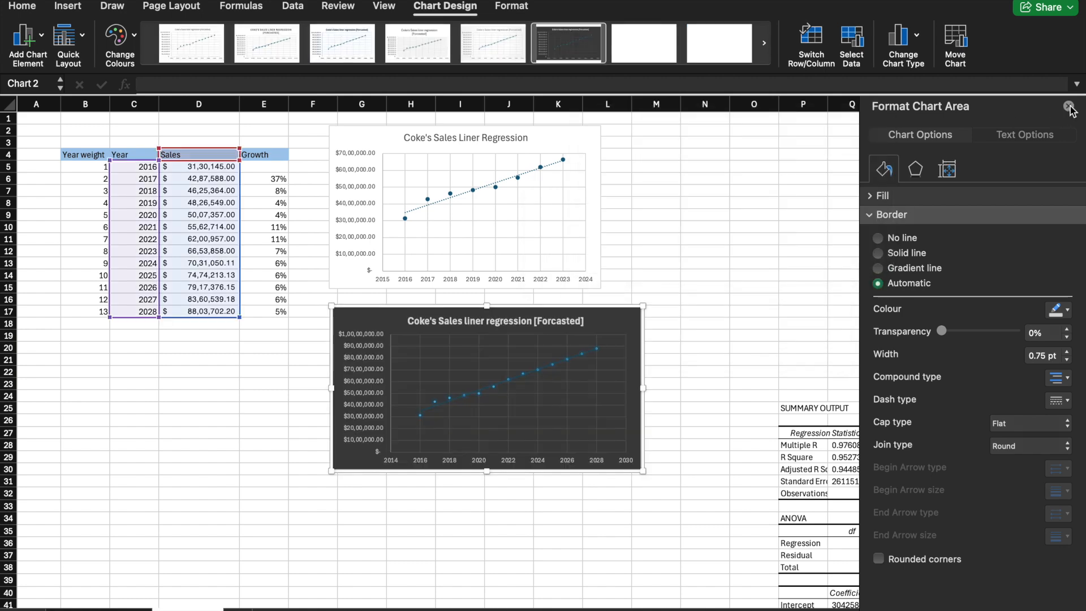
pyautogui.click(1068, 106)
pyautogui.moveTo(628, 318); pyautogui.dragTo(876, 138)
pyautogui.click(922, 411)
# Step: Outline the whole regression summary output, from SUMMARY OUTPUT through the coefficients table, with an outside border
pyautogui.scroll(-3, 921, 411)
pyautogui.hscroll(6, 922, 412)
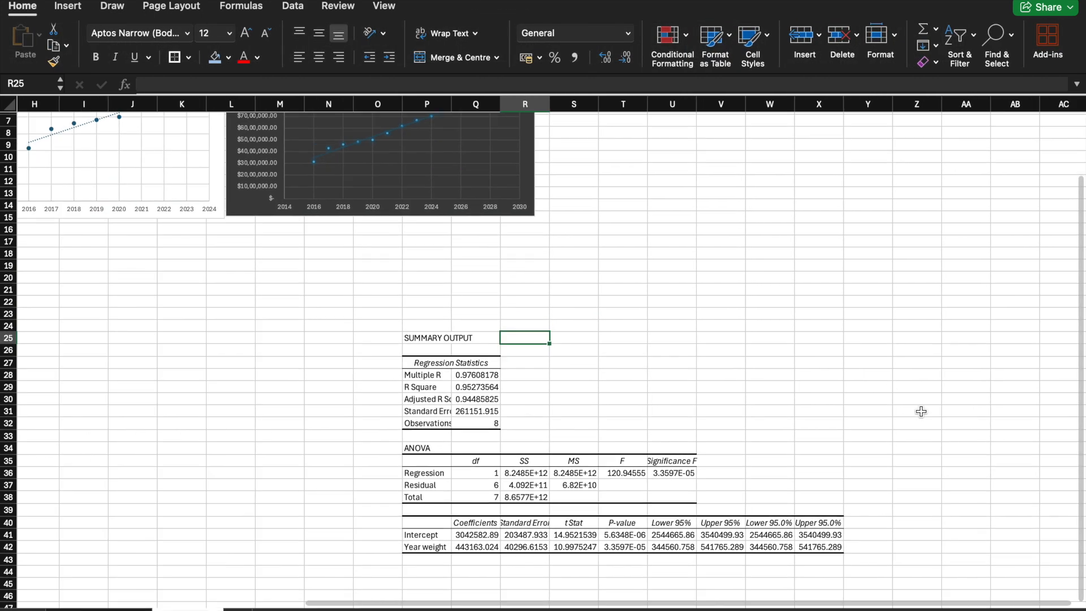
pyautogui.moveTo(408, 326); pyautogui.dragTo(819, 542)
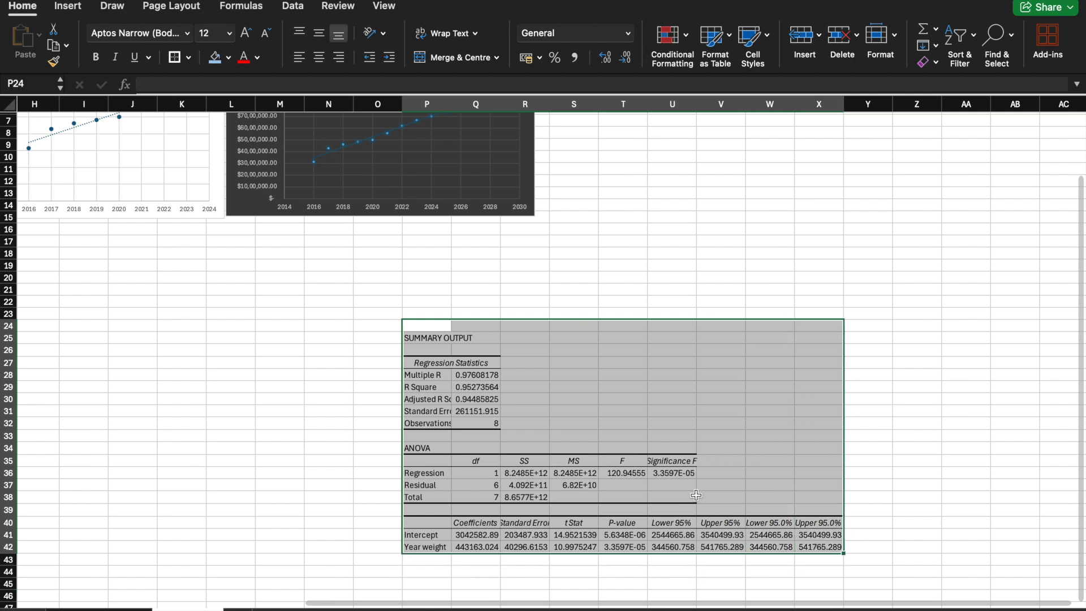
pyautogui.moveTo(428, 343); pyautogui.dragTo(805, 548)
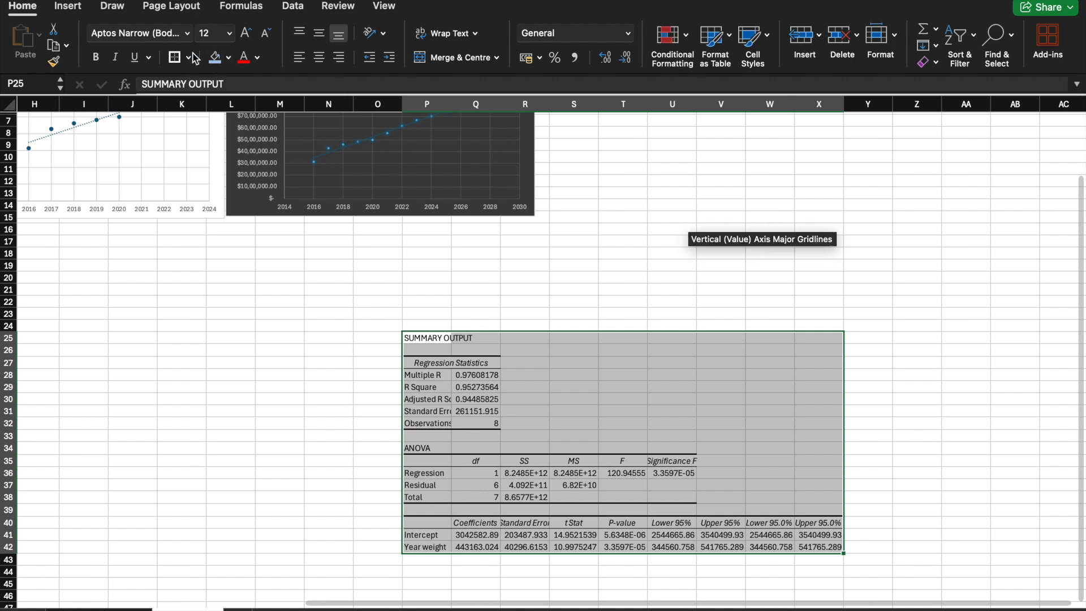
pyautogui.click(494, 293)
pyautogui.click(487, 337)
# Step: Move the regression summary output beside the forecast chart so it starts at S2, and widen column S to fit its labels
pyautogui.moveTo(428, 339); pyautogui.dragTo(823, 547)
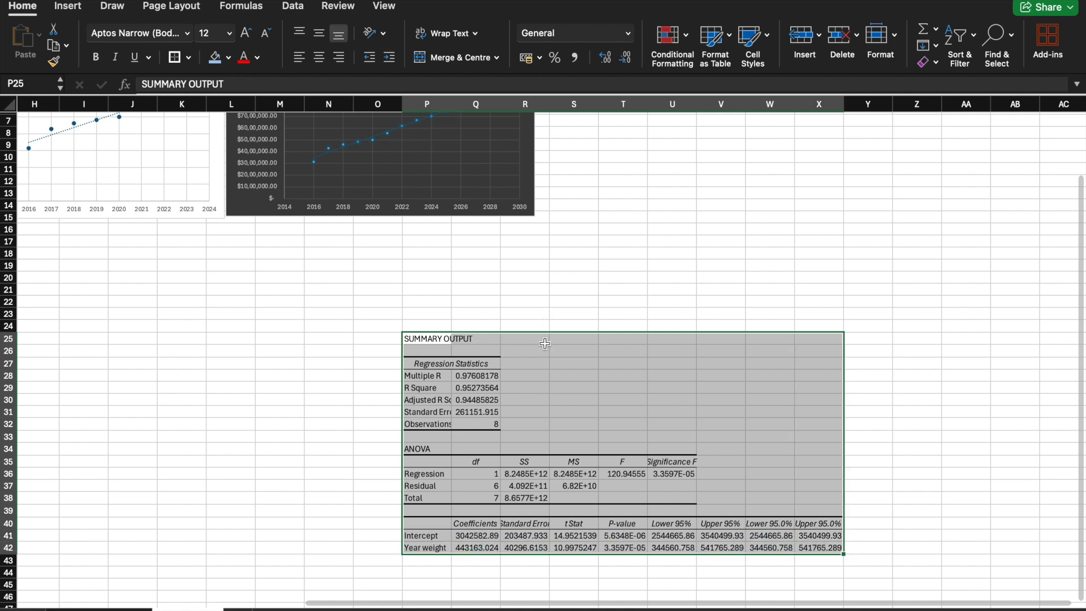
pyautogui.moveTo(542, 334); pyautogui.dragTo(684, 131)
pyautogui.scroll(5, 663, 184)
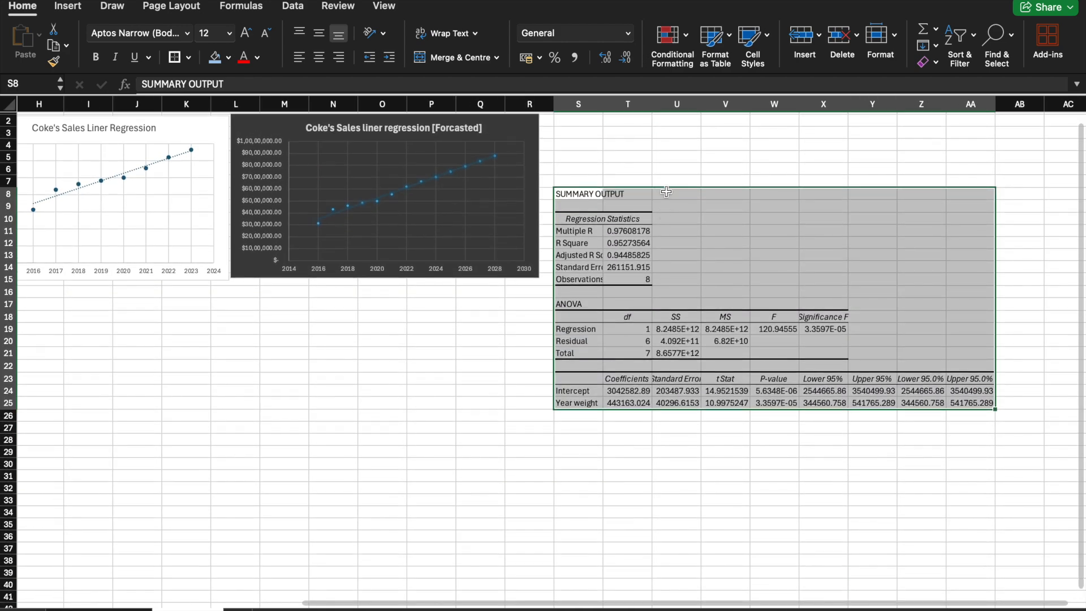
pyautogui.moveTo(667, 190); pyautogui.dragTo(638, 180)
pyautogui.click(413, 368)
pyautogui.scroll(1, 496, 249)
pyautogui.hscroll(-1, 497, 249)
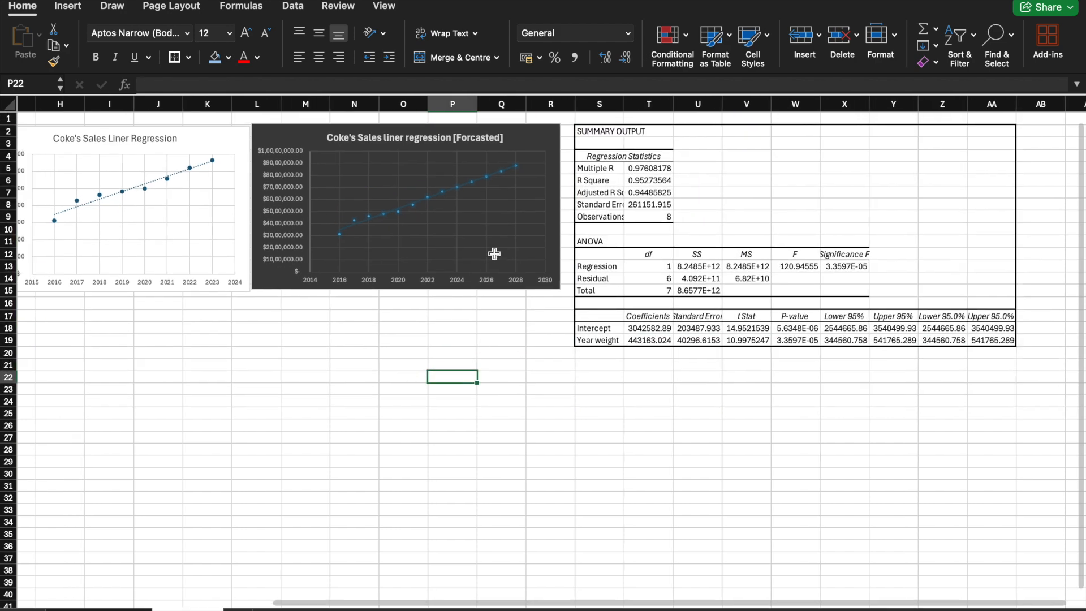
pyautogui.moveTo(624, 104); pyautogui.dragTo(651, 104)
# Step: Examine the regression statistics, the ANOVA degrees of freedom, and the Intercept and Year weight coefficients in the summary output
pyautogui.click(625, 169)
pyautogui.click(627, 181)
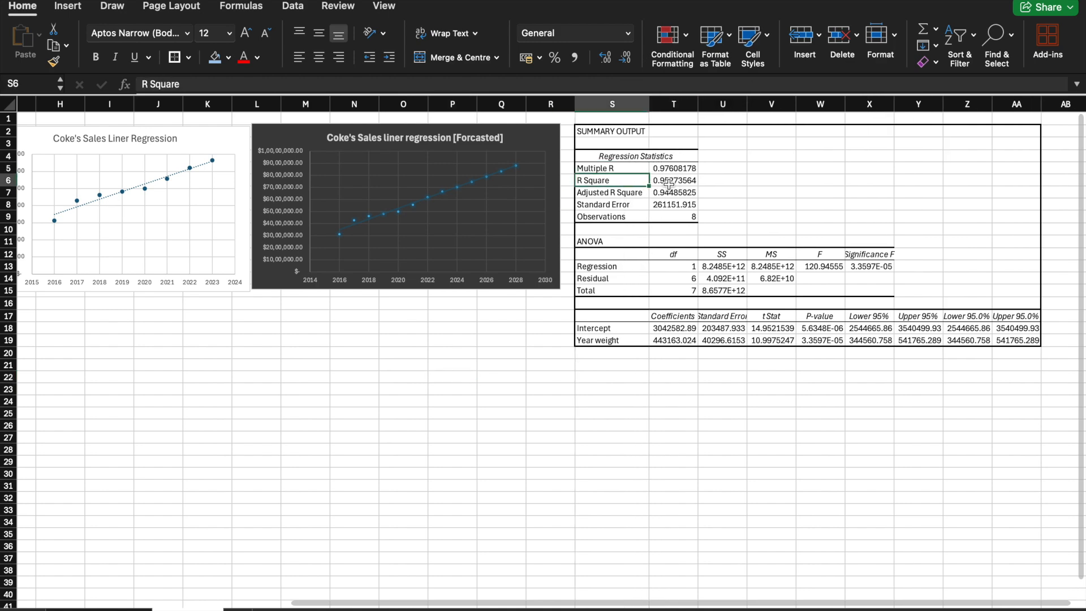
pyautogui.click(624, 192)
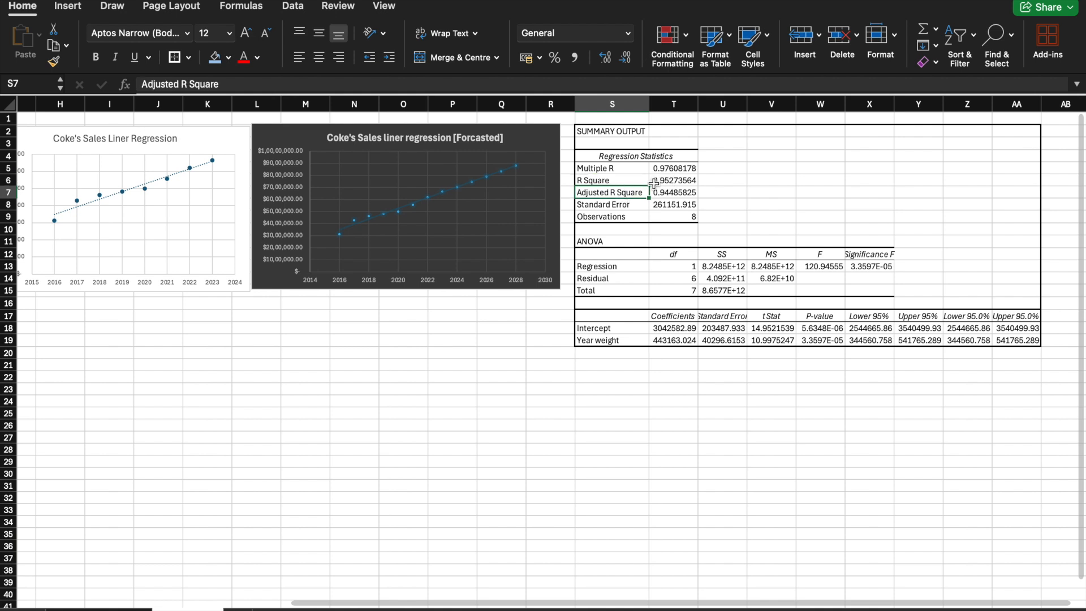
pyautogui.click(629, 205)
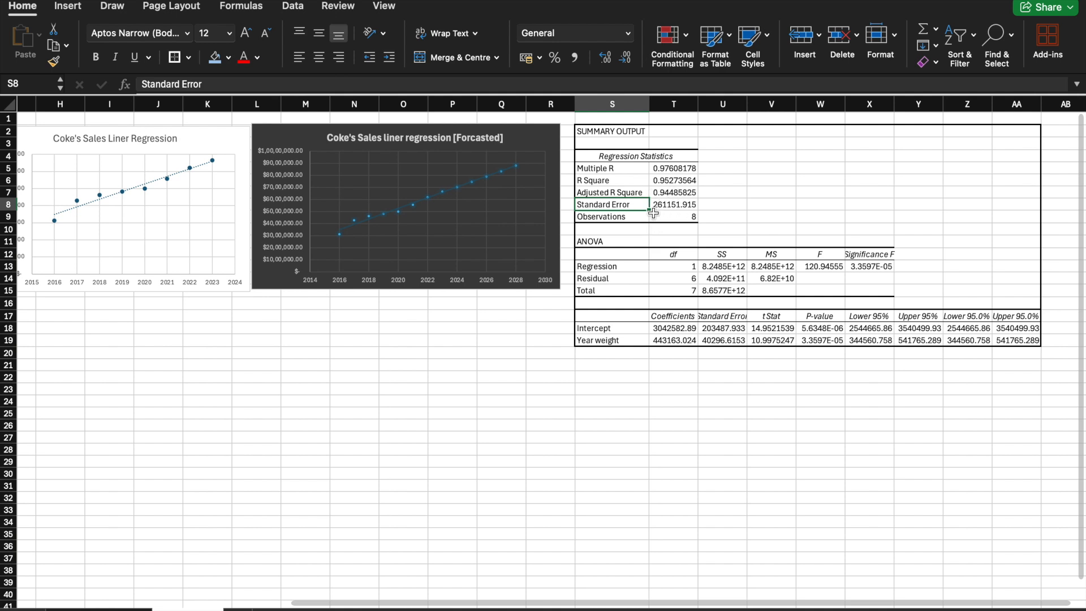
pyautogui.click(638, 217)
pyautogui.click(664, 217)
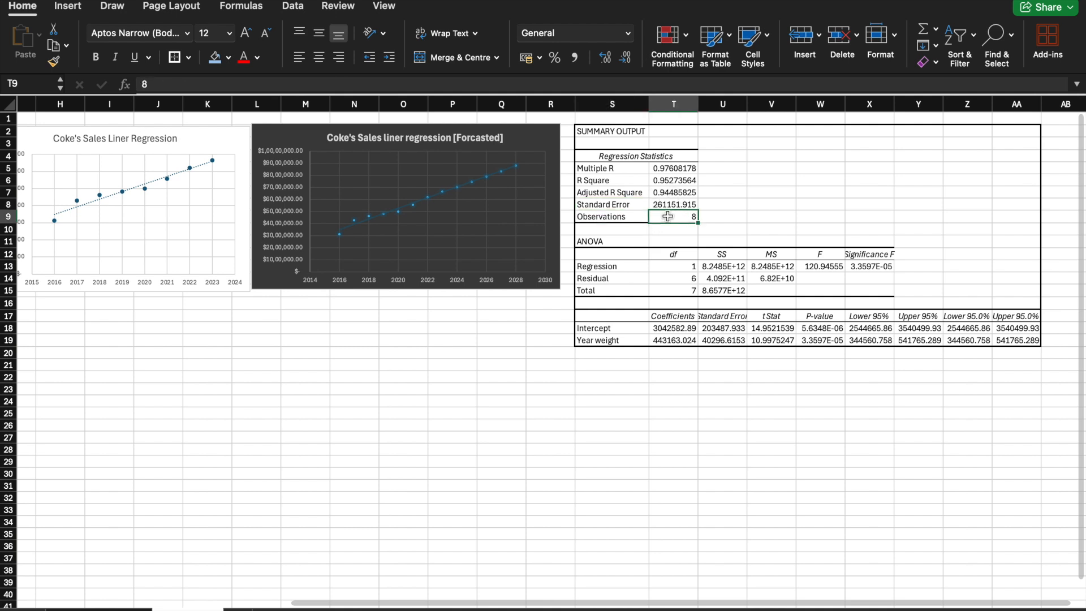
pyautogui.click(646, 266)
pyautogui.click(664, 266)
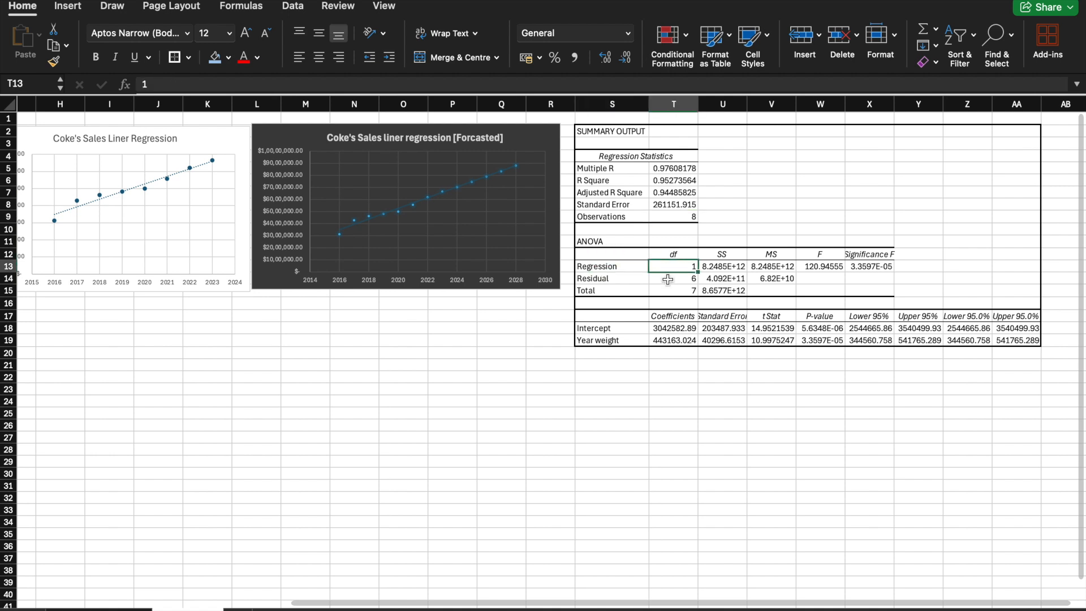
pyautogui.click(668, 280)
pyautogui.click(671, 294)
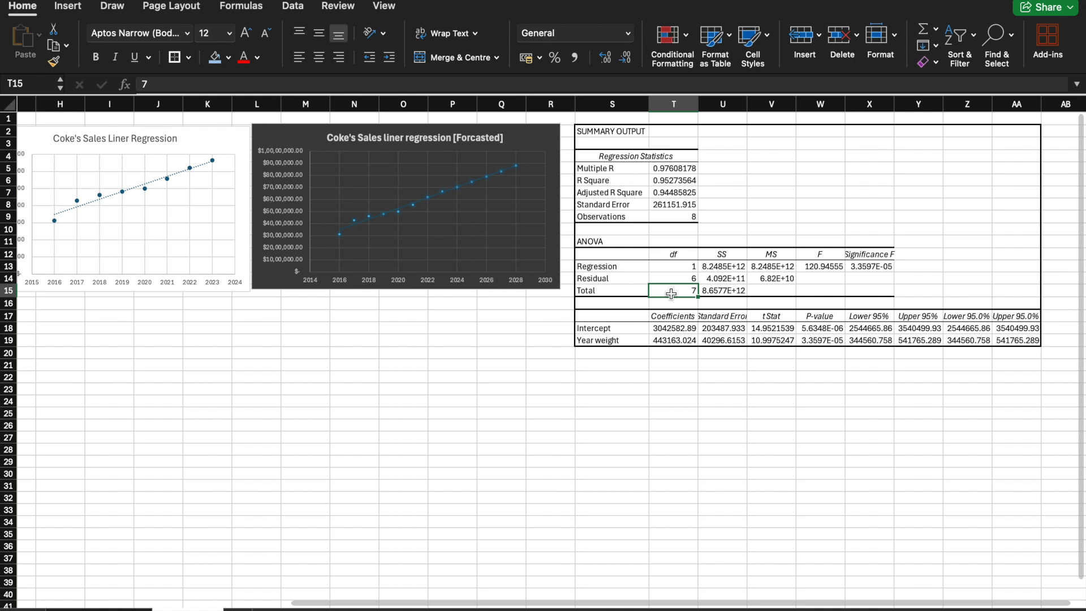
pyautogui.click(671, 328)
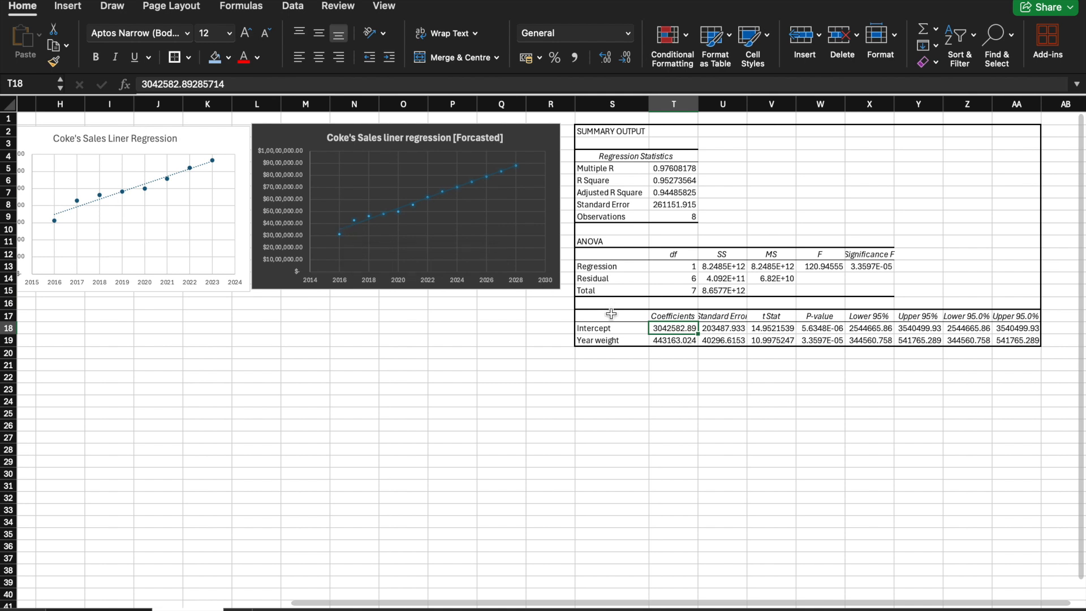
pyautogui.click(668, 339)
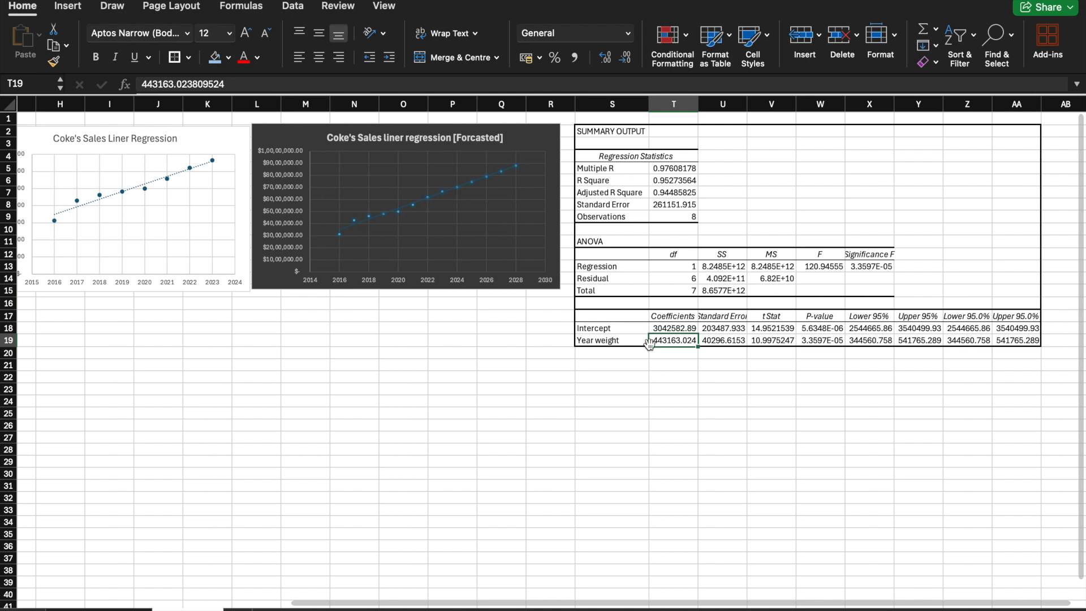
pyautogui.hscroll(-1, 662, 369)
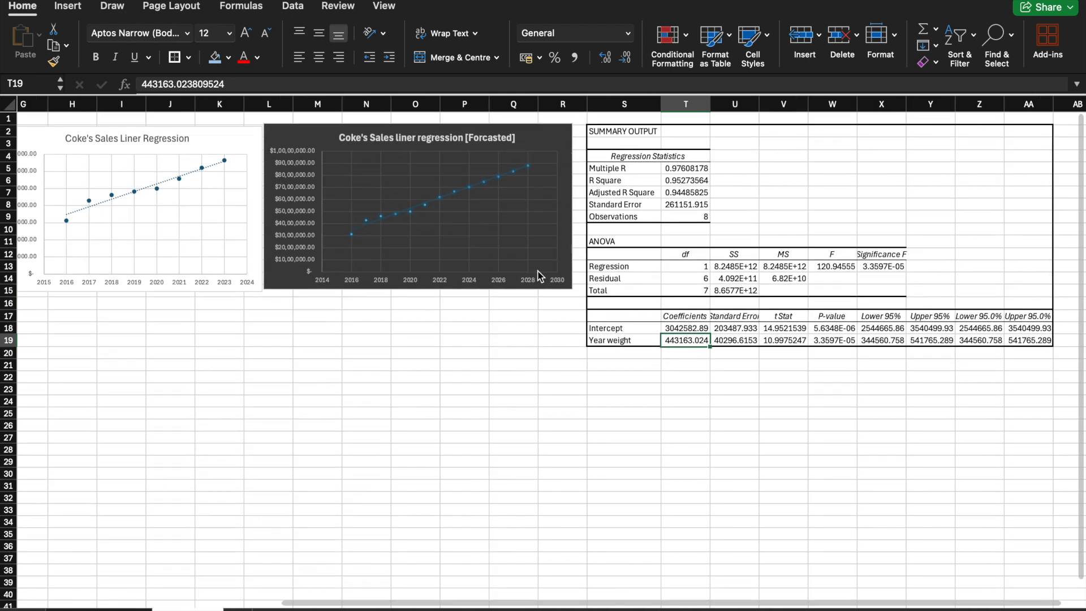
pyautogui.hscroll(-5, 541, 277)
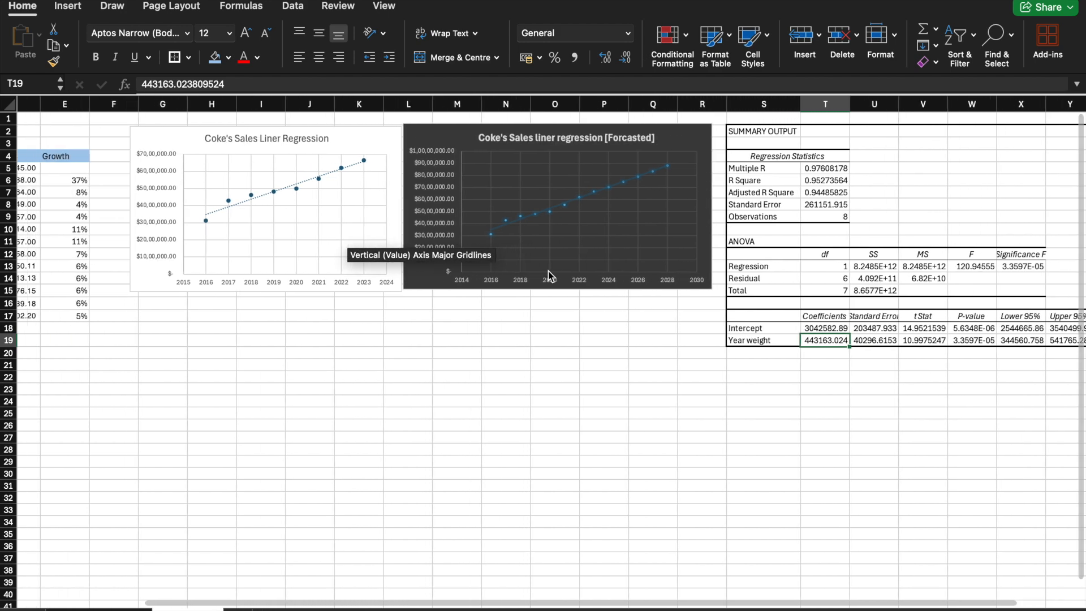
pyautogui.hscroll(-1, 549, 275)
pyautogui.hscroll(9, 549, 270)
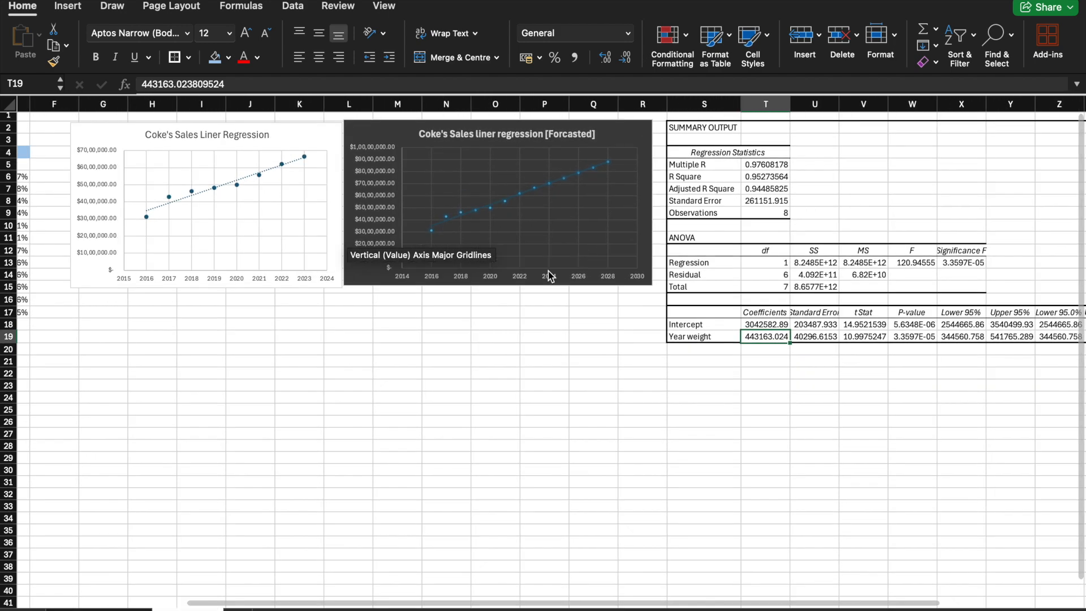
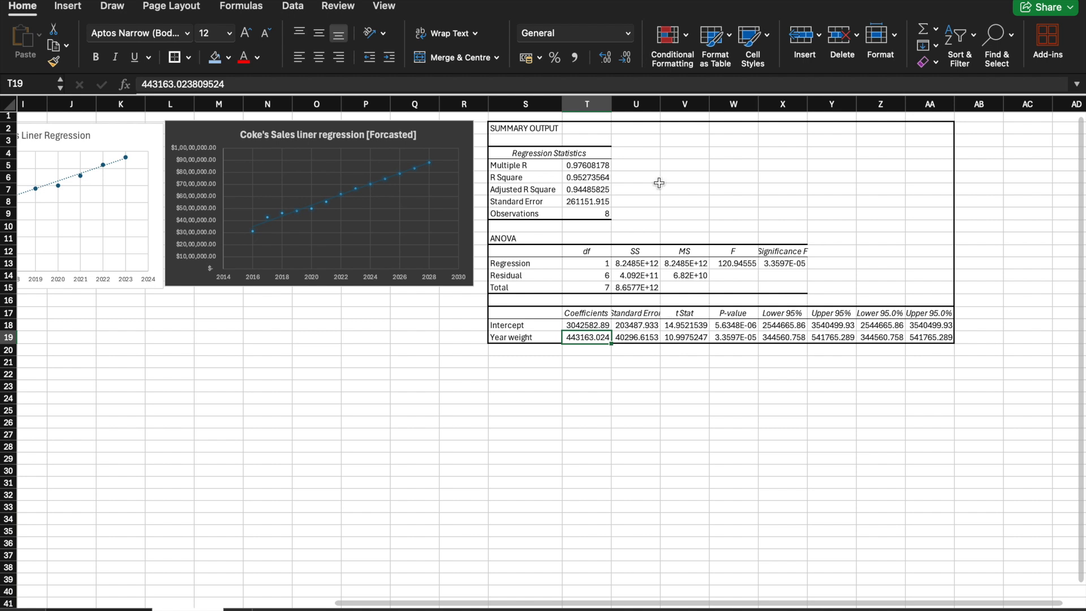
# Step: Widen column U of the regression output so the Standard Error heading fits
pyautogui.moveTo(661, 107); pyautogui.dragTo(677, 107)
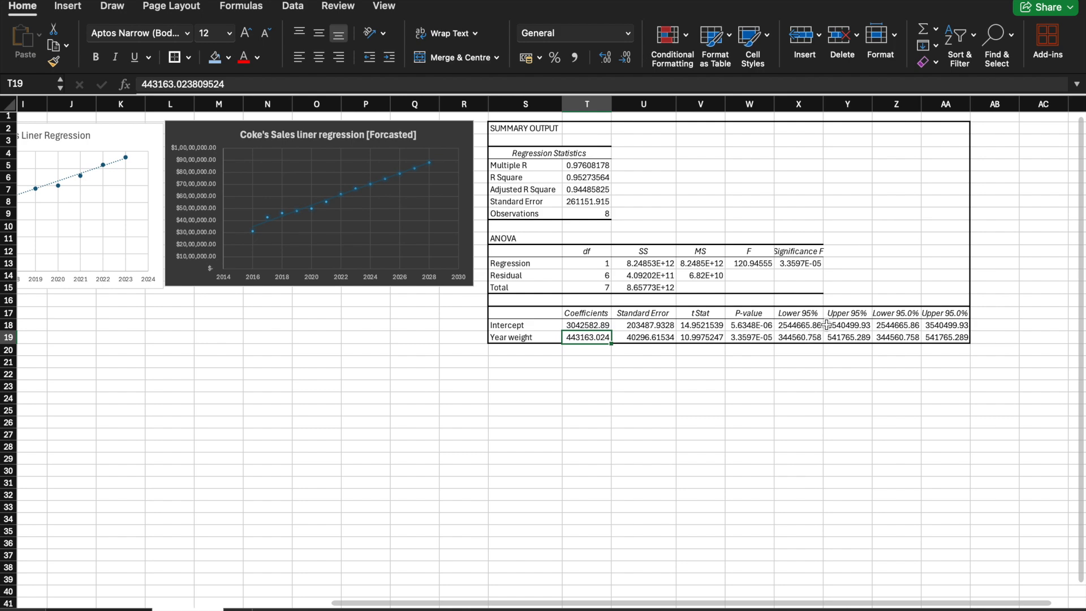
pyautogui.hscroll(-10, 764, 382)
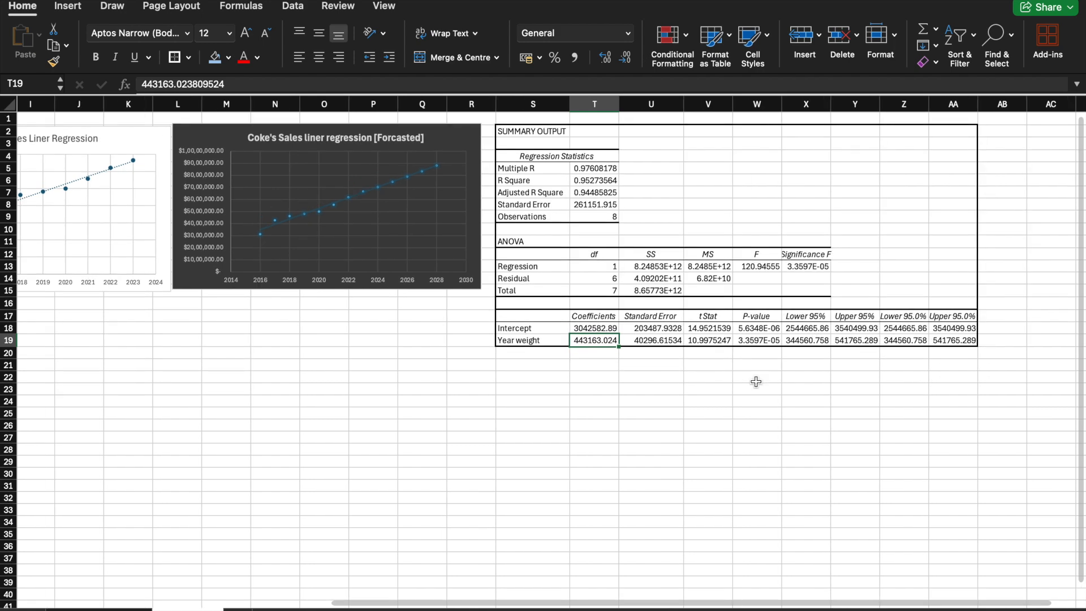
pyautogui.hscroll(2, 764, 382)
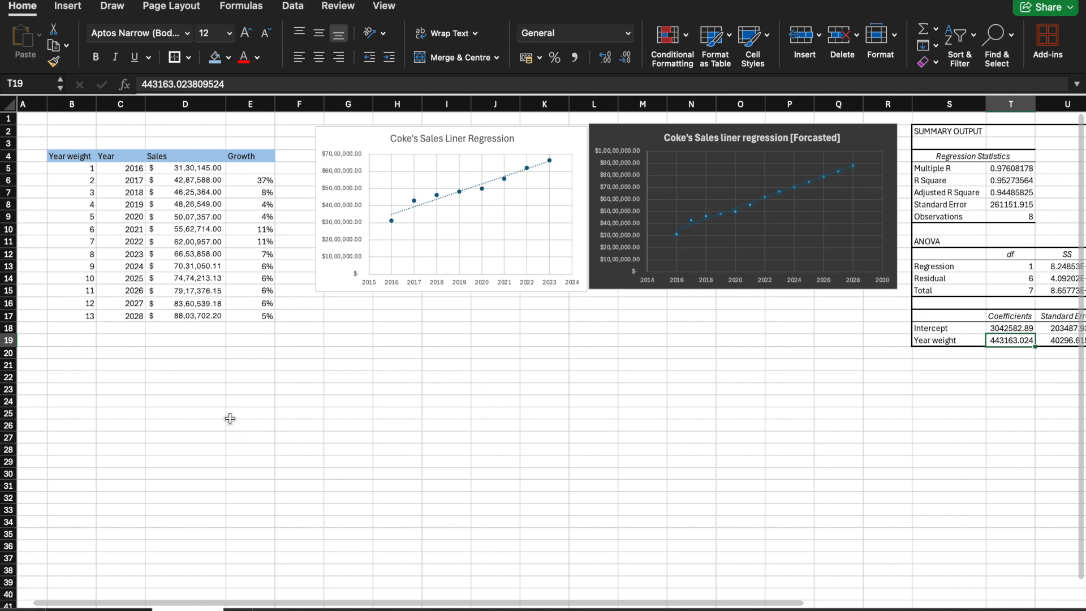
# Step: Move the 2024 to 2028 sales and growth values in D13:E17 down to D26:E30
pyautogui.scroll(-4, 229, 418)
pyautogui.scroll(4, 230, 419)
pyautogui.hscroll(-1, 230, 419)
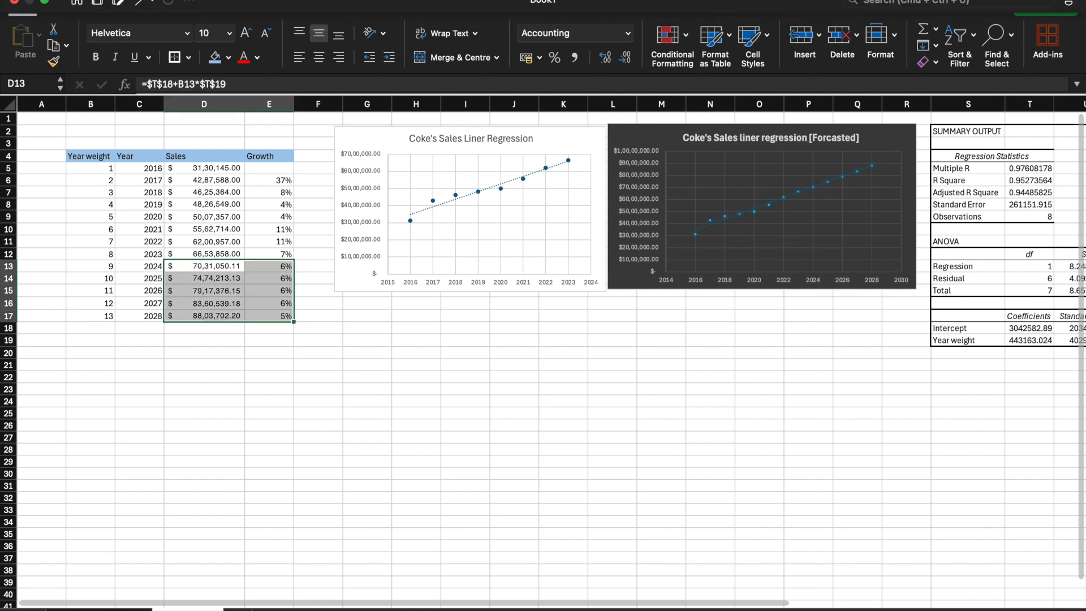
pyautogui.click(297, 452)
pyautogui.moveTo(172, 266); pyautogui.dragTo(272, 315)
pyautogui.moveTo(253, 262); pyautogui.dragTo(269, 419)
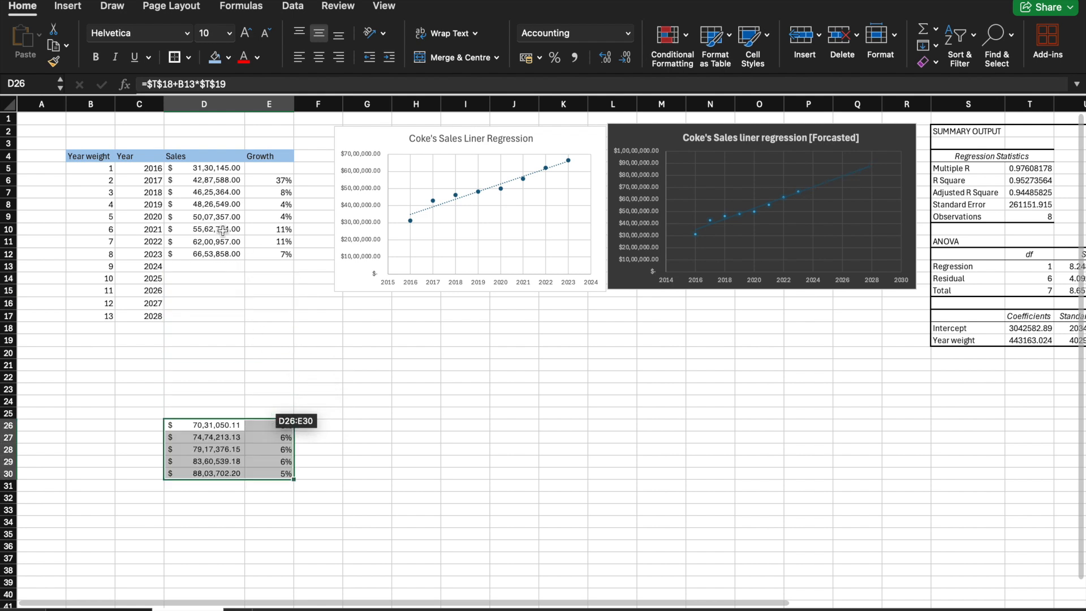
# Step: Start a FORECAST formula in D13 with B13 as x and D5:D12 as the known y values
pyautogui.click(198, 263)
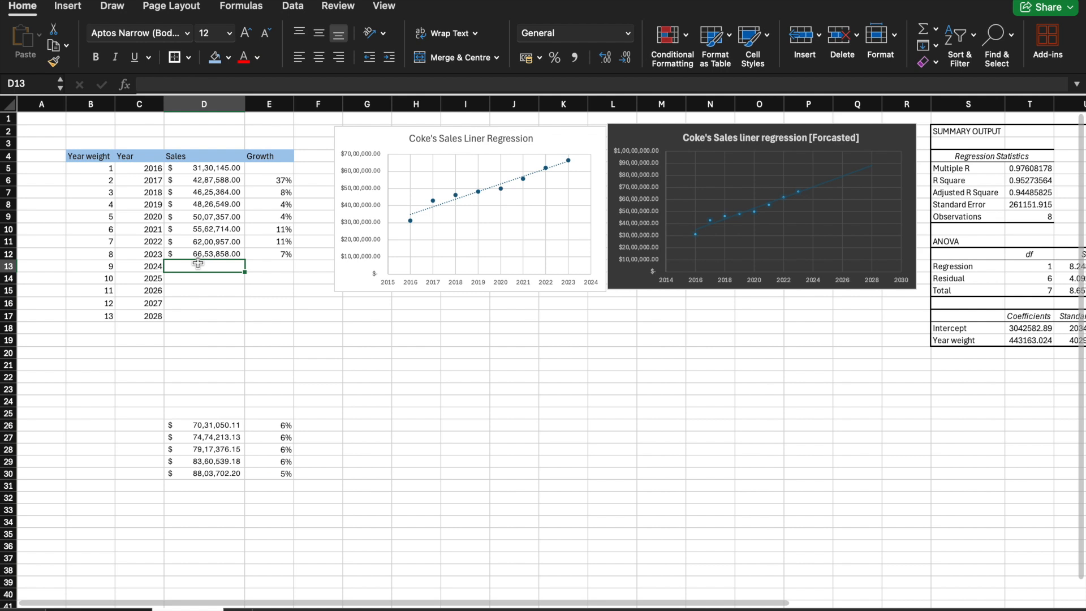
pyautogui.write('=')
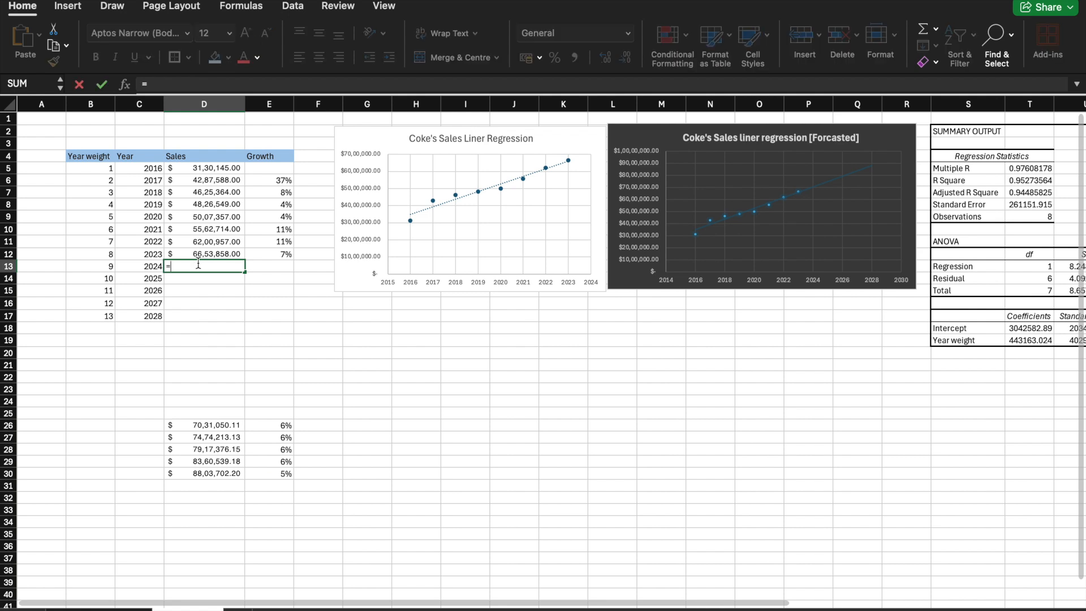
pyautogui.write('for')
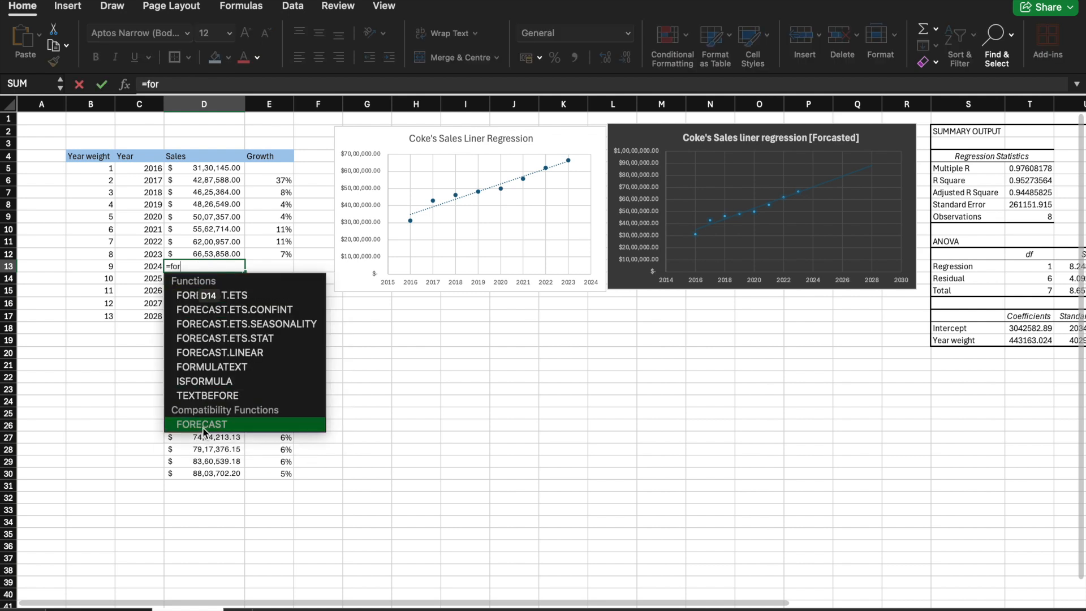
pyautogui.doubleClick(203, 429)
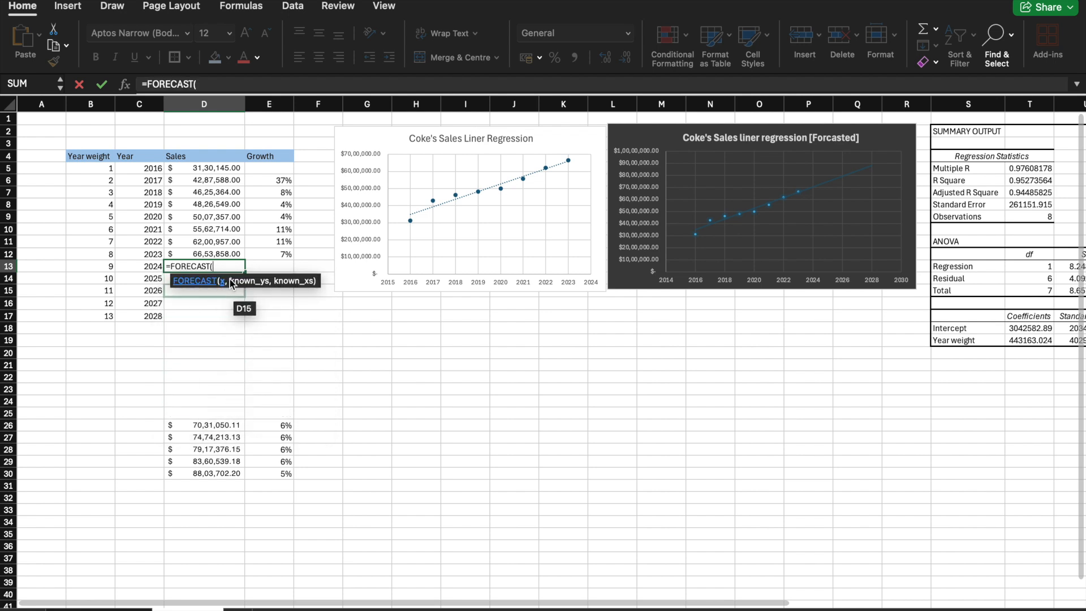
pyautogui.click(107, 266)
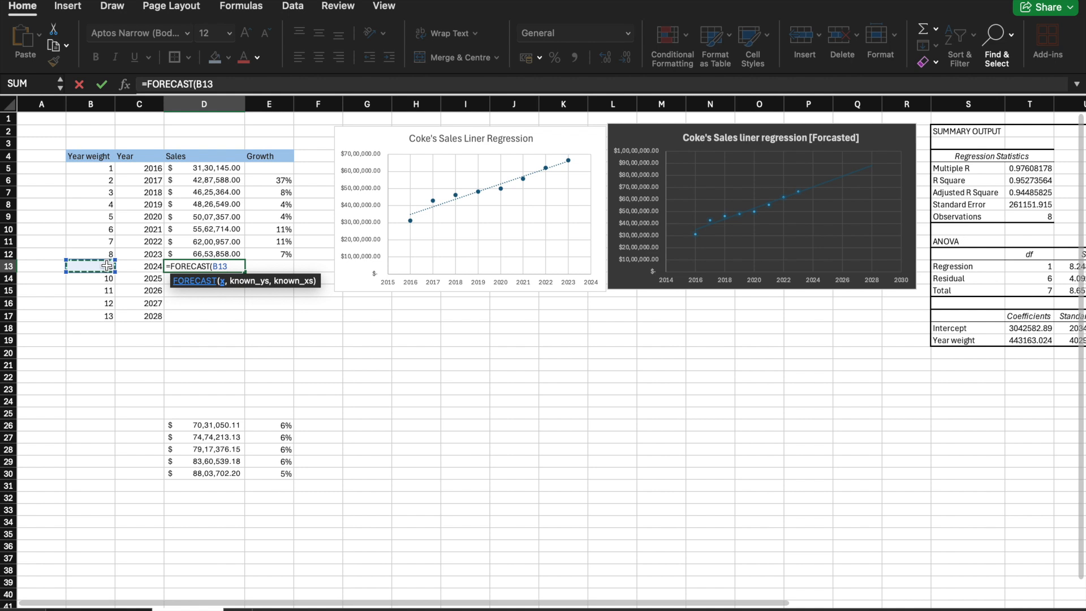
pyautogui.write(',')
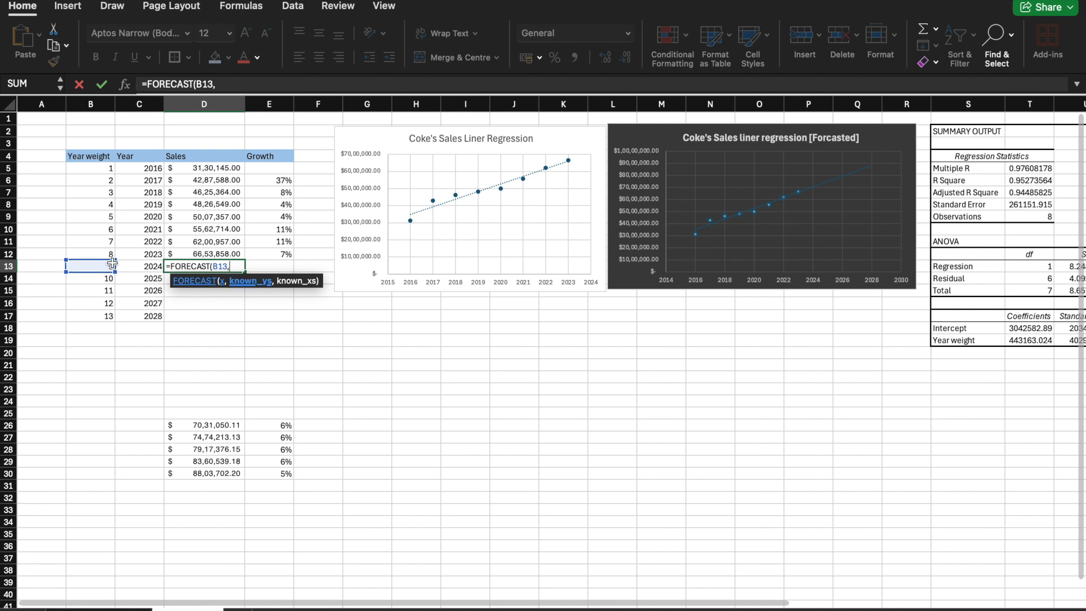
pyautogui.click(205, 167)
pyautogui.moveTo(206, 168); pyautogui.dragTo(224, 257)
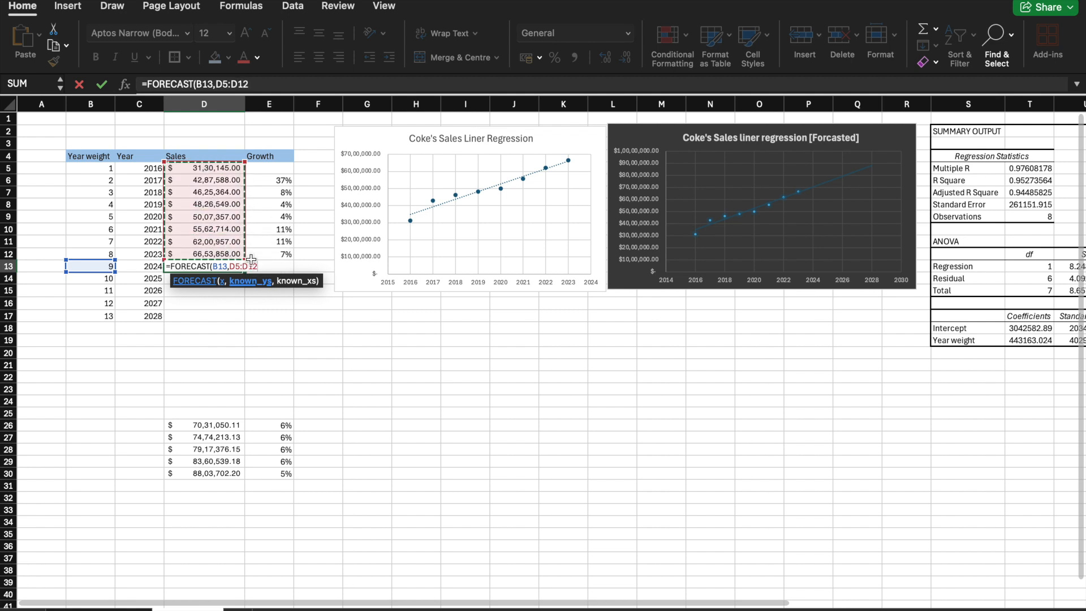
# Step: Lock the known y range in the formula as the absolute reference $D$5:$D$12
pyautogui.write(',')
pyautogui.click(230, 266)
pyautogui.write('$')
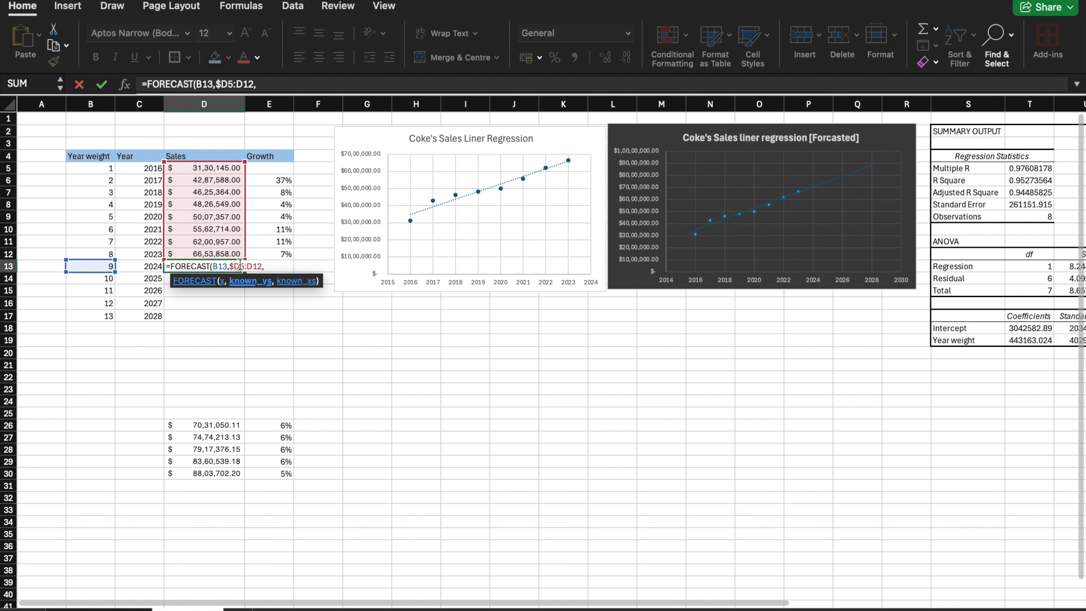
pyautogui.click(240, 263)
pyautogui.write('$D$')
pyautogui.click(261, 267)
pyautogui.write('$D$')
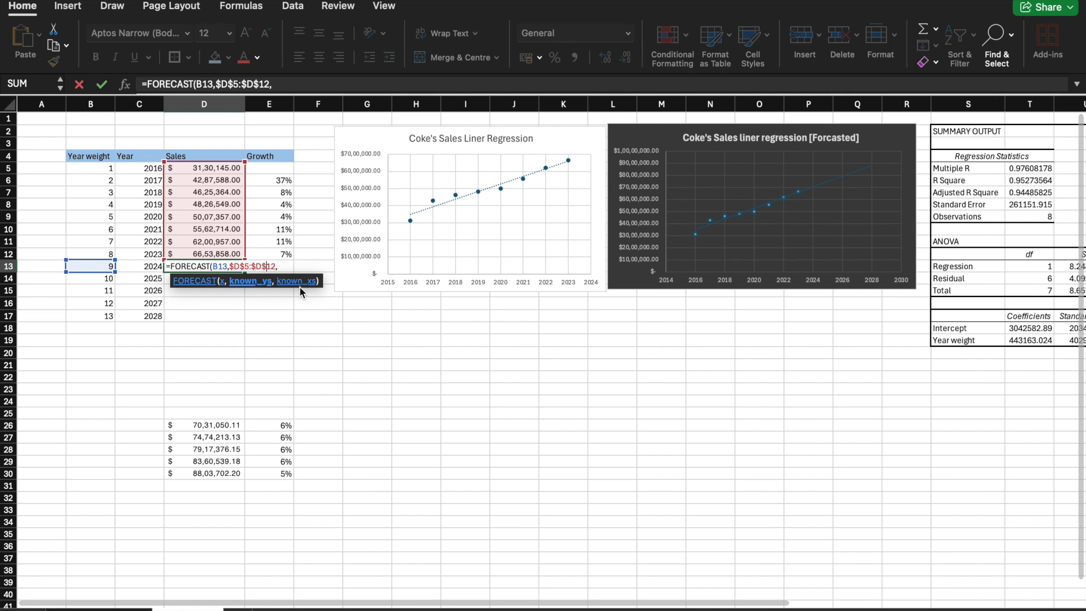
# Step: Complete the D13 FORECAST formula with $B$5:$B$12 as the absolute known x range
pyautogui.click(282, 267)
pyautogui.moveTo(100, 168); pyautogui.dragTo(109, 249)
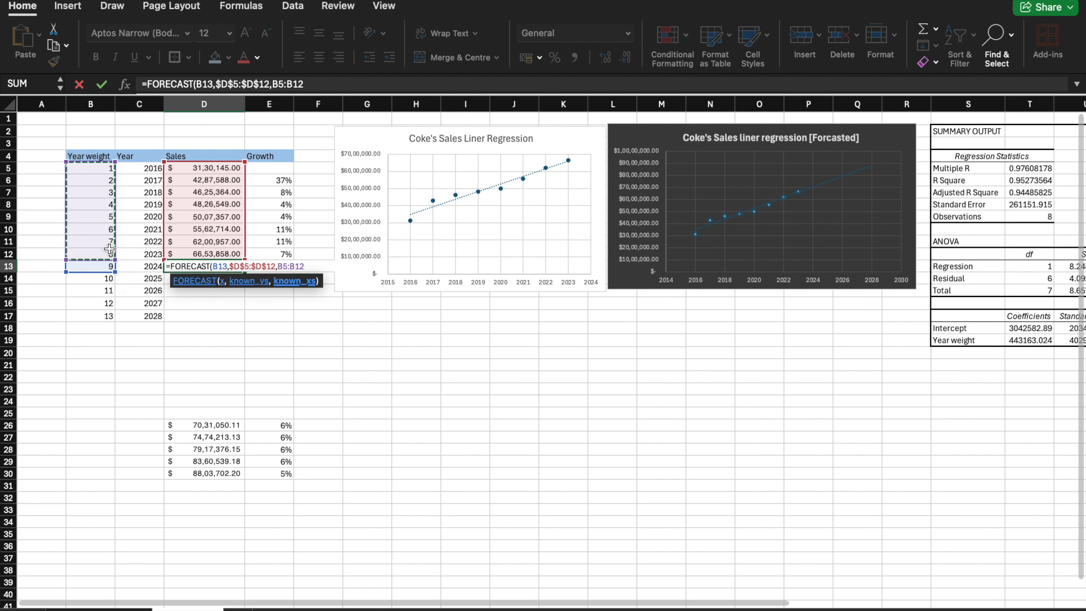
pyautogui.click(279, 266)
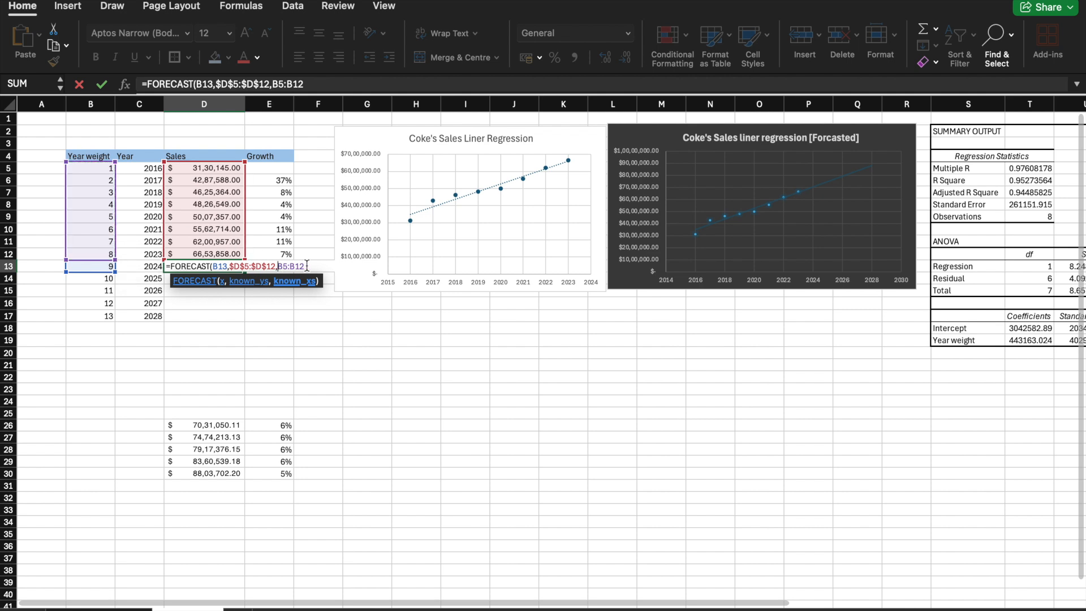
pyautogui.write('$B$5:$B')
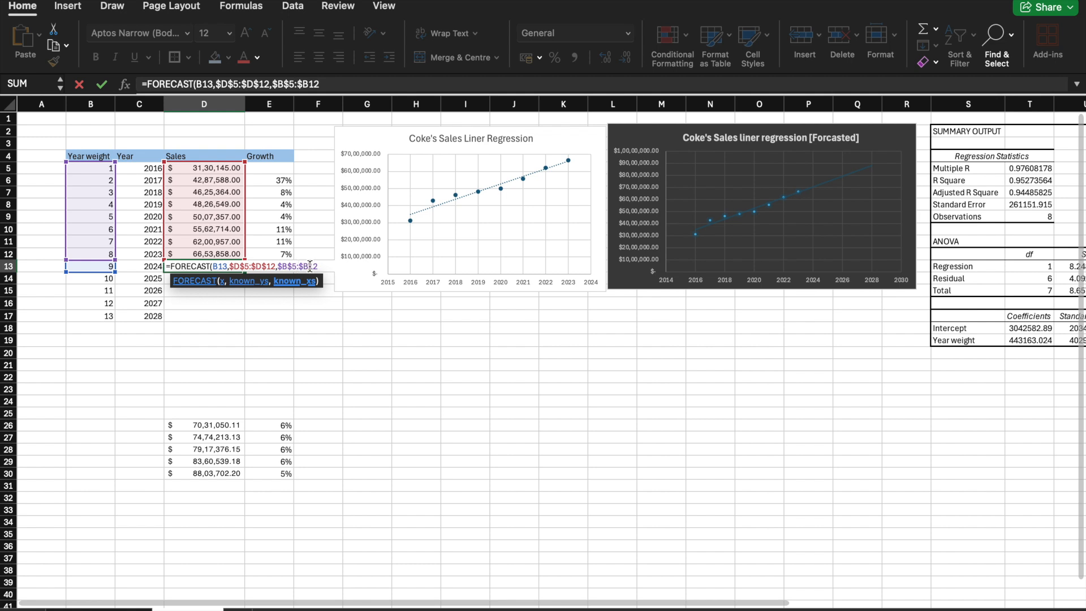
pyautogui.write('%')
pyautogui.press('BackSpace')
pyautogui.write('$12)')
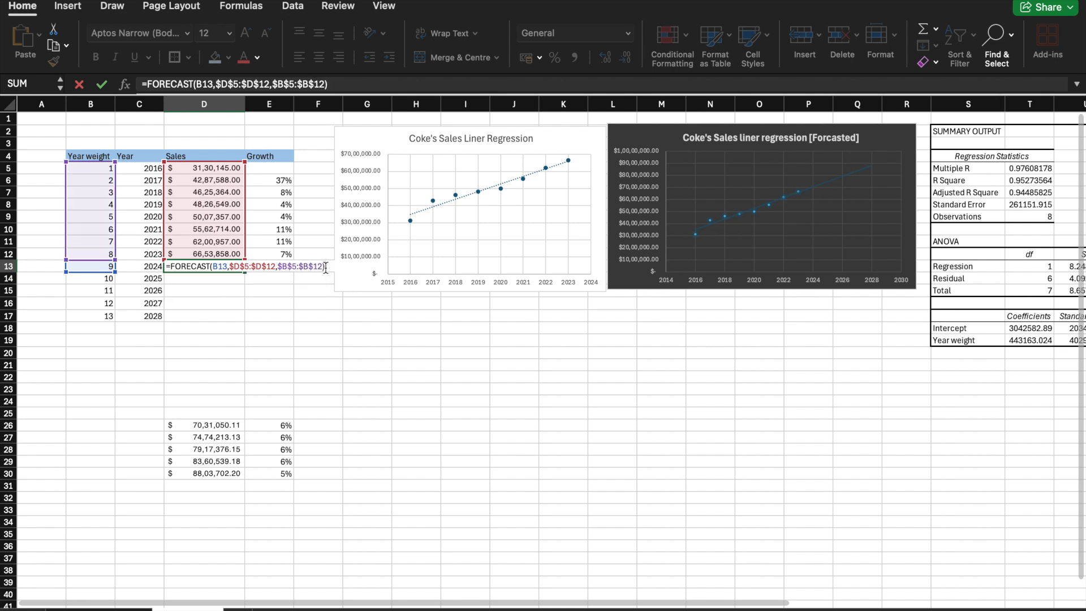
pyautogui.press('Return')
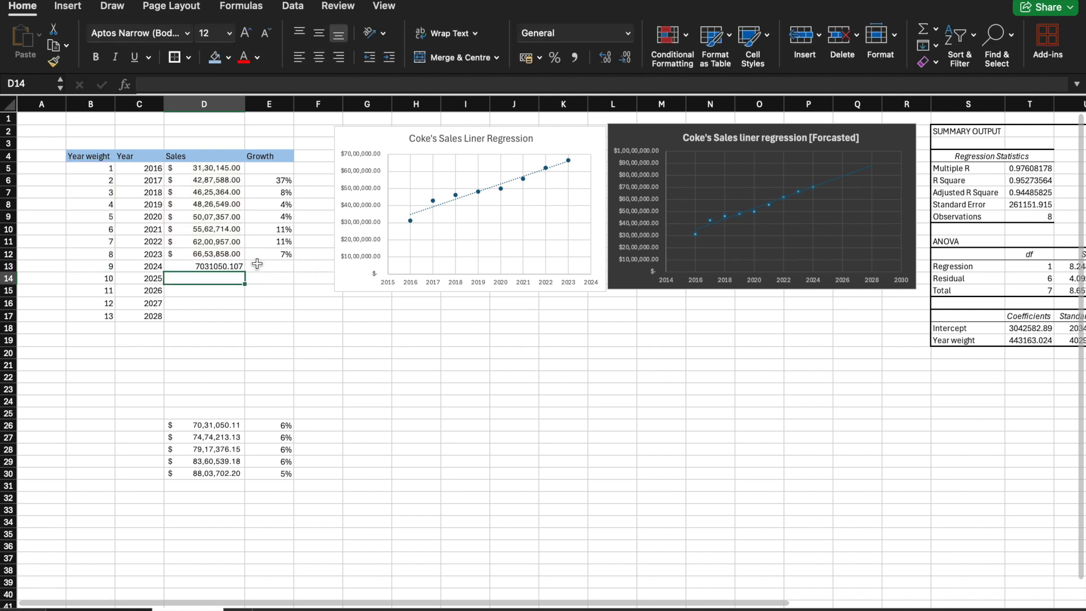
# Step: Copy only the accounting formatting of the 2023 sales cell onto the 2024 forecast in D13
pyautogui.click(237, 265)
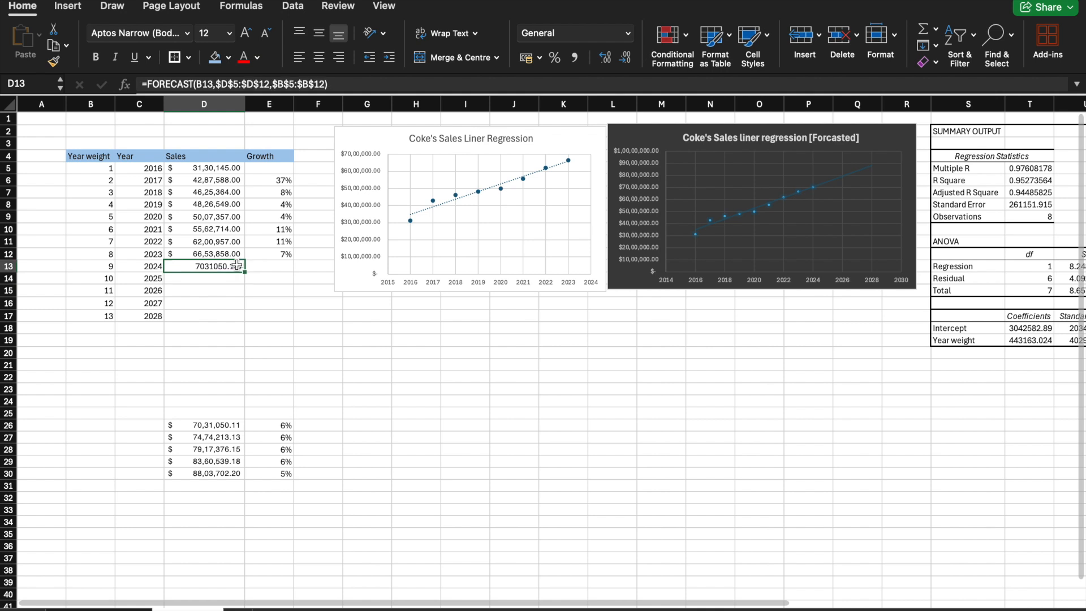
pyautogui.click(221, 253)
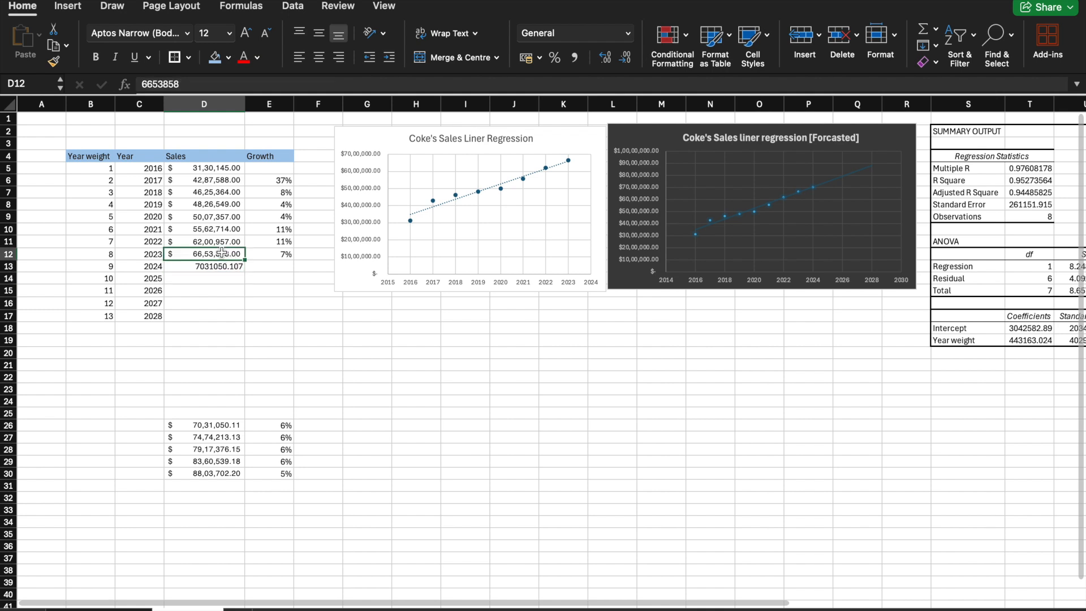
pyautogui.rightClick(221, 253)
pyautogui.click(239, 279)
pyautogui.click(201, 265)
pyautogui.rightClick(201, 264)
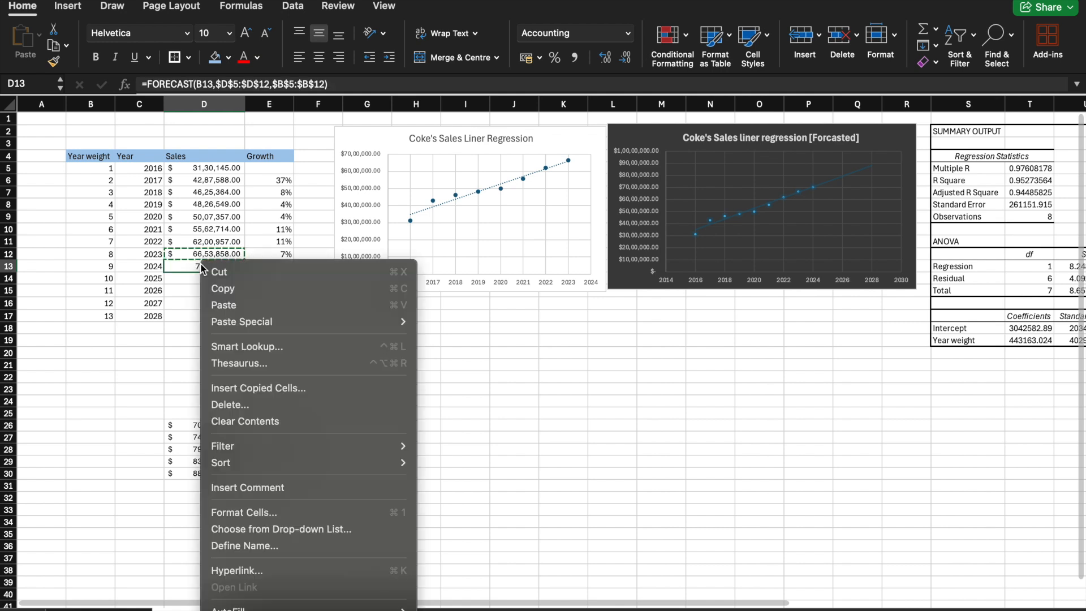
pyautogui.click(253, 325)
pyautogui.click(454, 511)
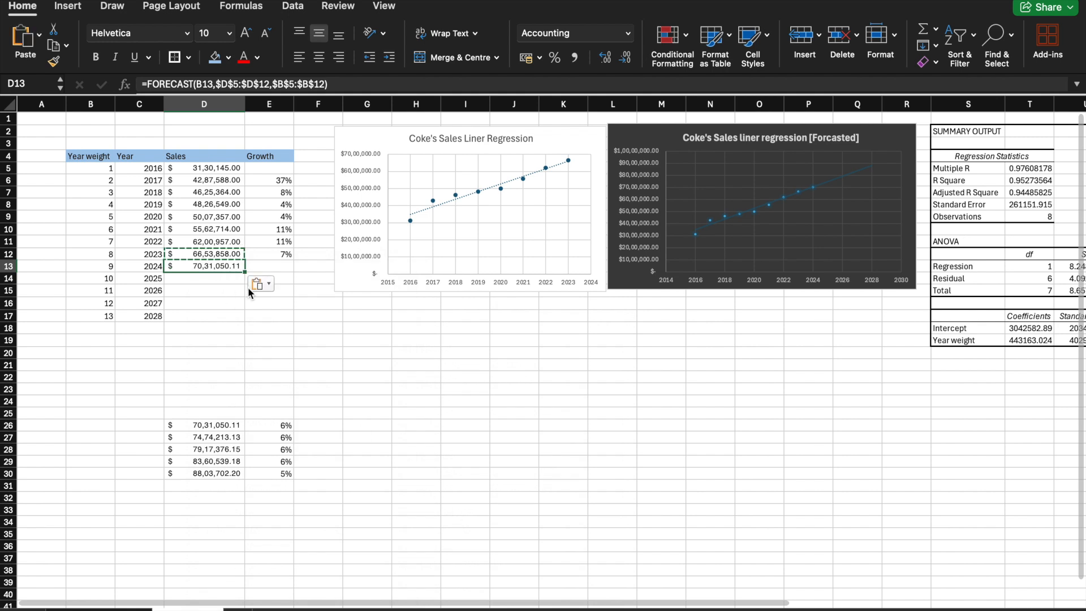
pyautogui.click(307, 328)
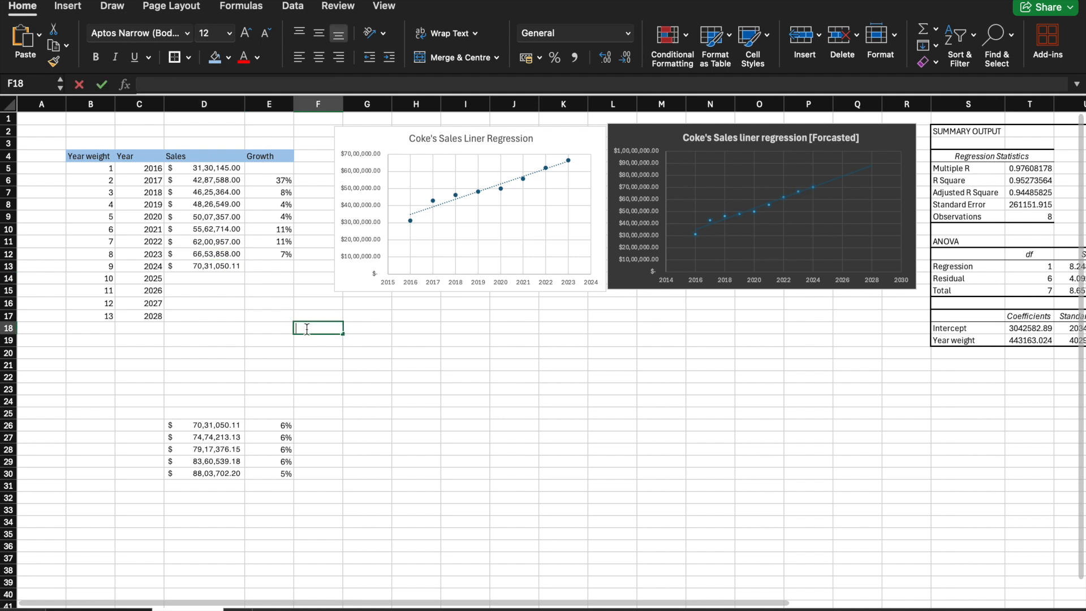
# Step: Fill the D13 forecast formula down to D17 and extend the growth formula from E12 down to E17
pyautogui.doubleClick(222, 266)
pyautogui.moveTo(244, 273); pyautogui.dragTo(245, 315)
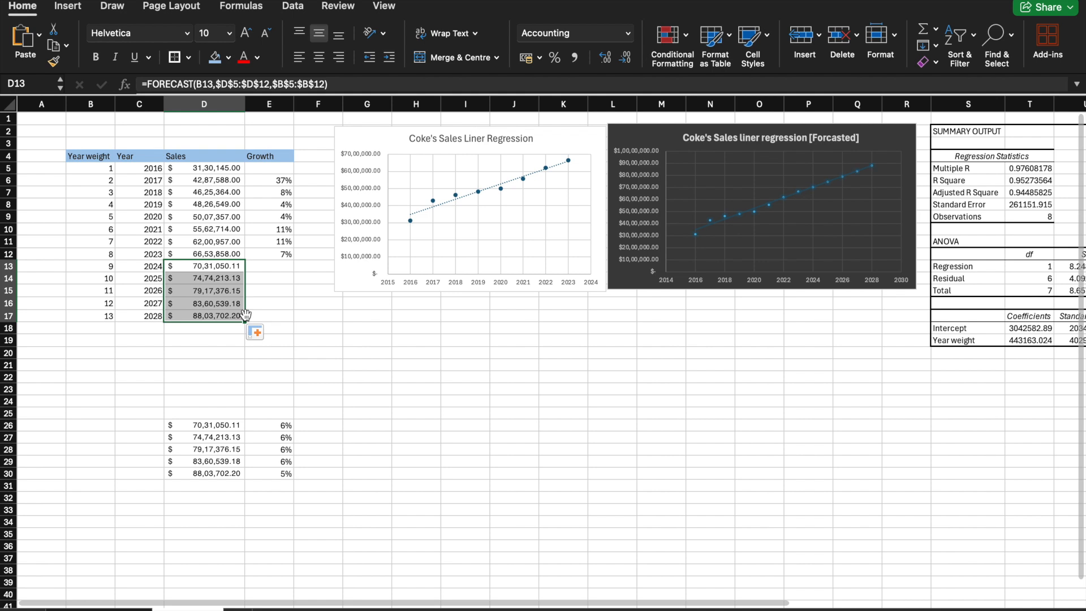
pyautogui.click(268, 267)
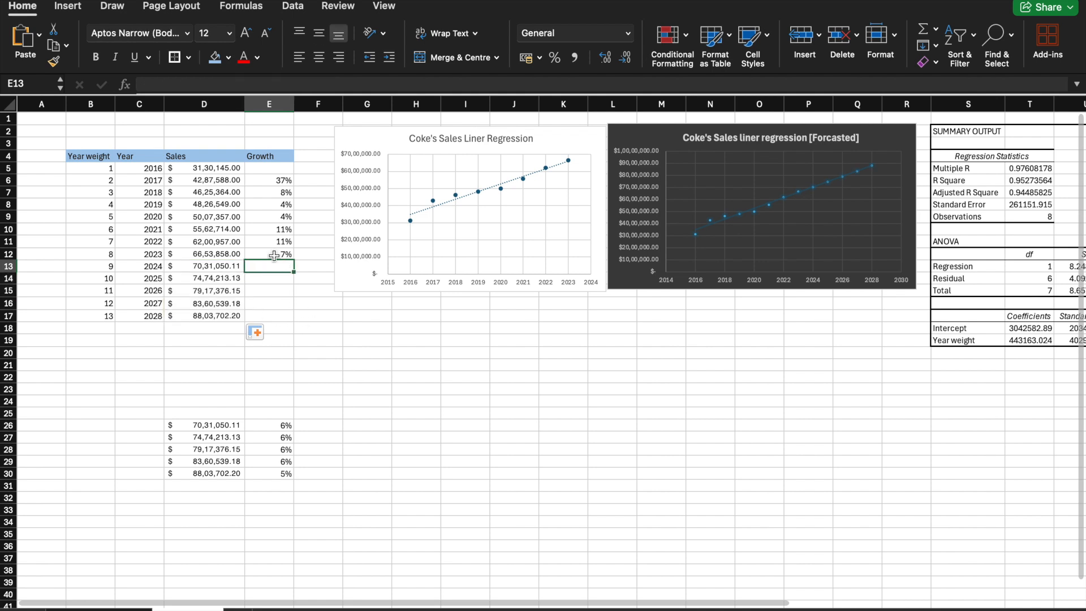
pyautogui.click(274, 256)
pyautogui.moveTo(294, 258); pyautogui.dragTo(291, 322)
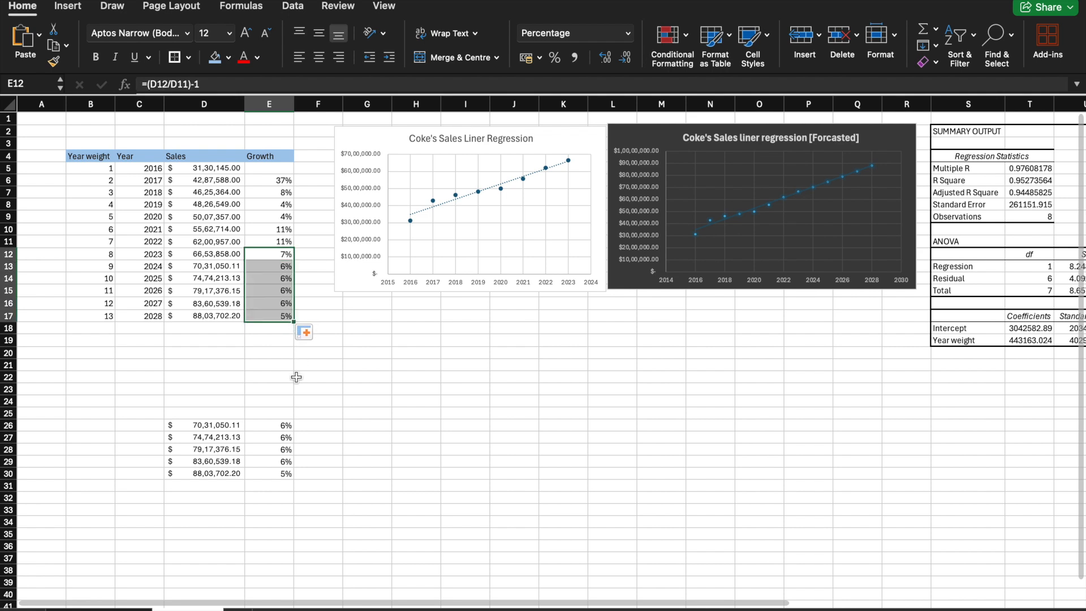
# Step: Review the 2023 to 2028 sales and growth rows, both sales charts and the regression summary output
pyautogui.moveTo(148, 258); pyautogui.dragTo(282, 315)
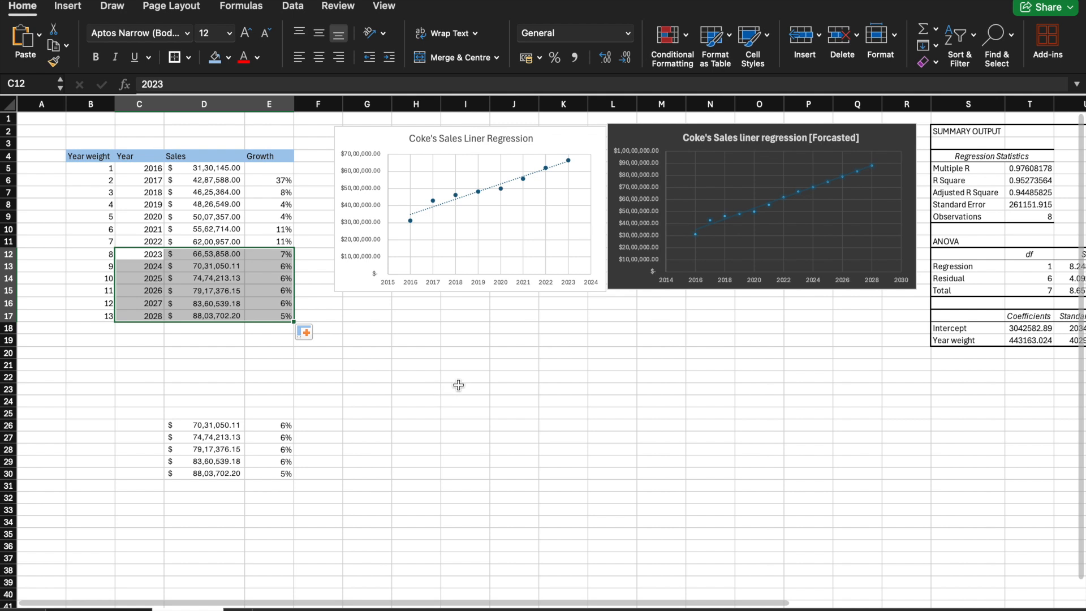
pyautogui.click(345, 386)
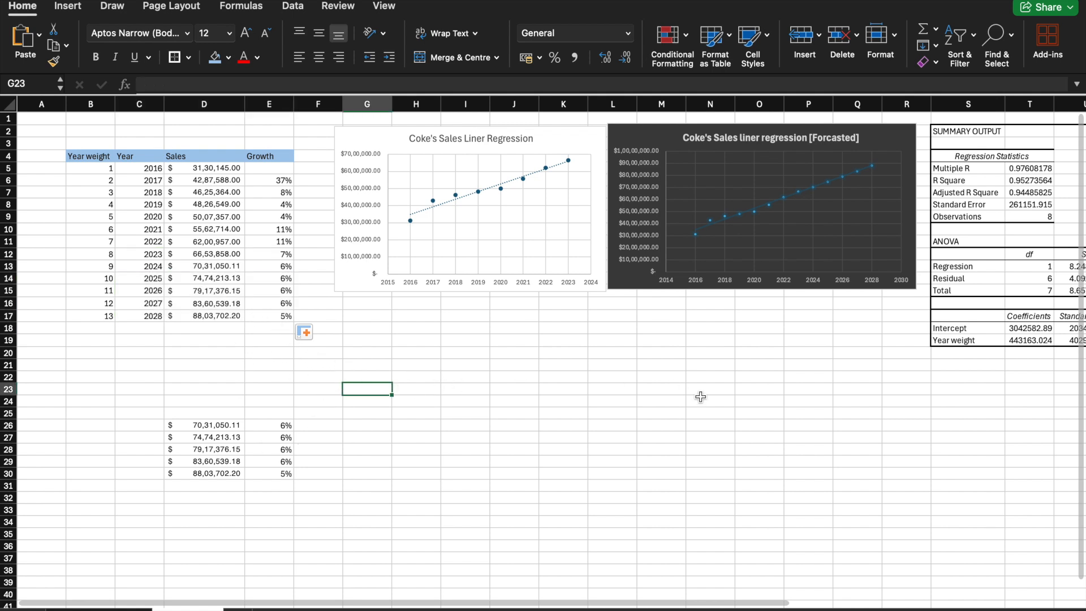
pyautogui.hscroll(5, 699, 396)
pyautogui.hscroll(-5, 701, 396)
pyautogui.scroll(-3, 431, 456)
pyautogui.scroll(3, 431, 456)
pyautogui.scroll(-1, 431, 456)
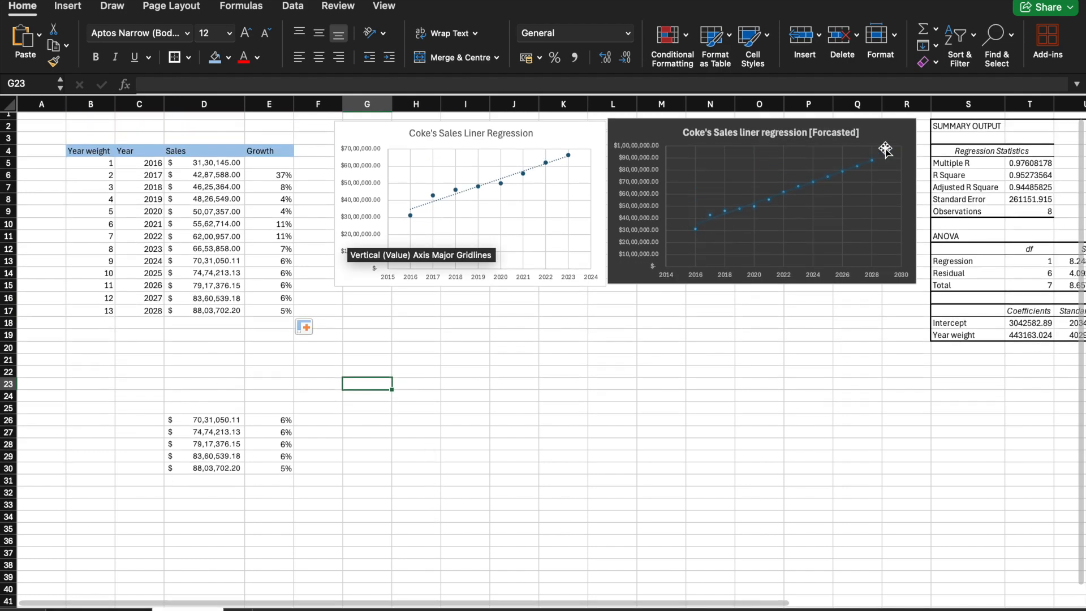
pyautogui.hscroll(3, 914, 163)
pyautogui.hscroll(3, 916, 168)
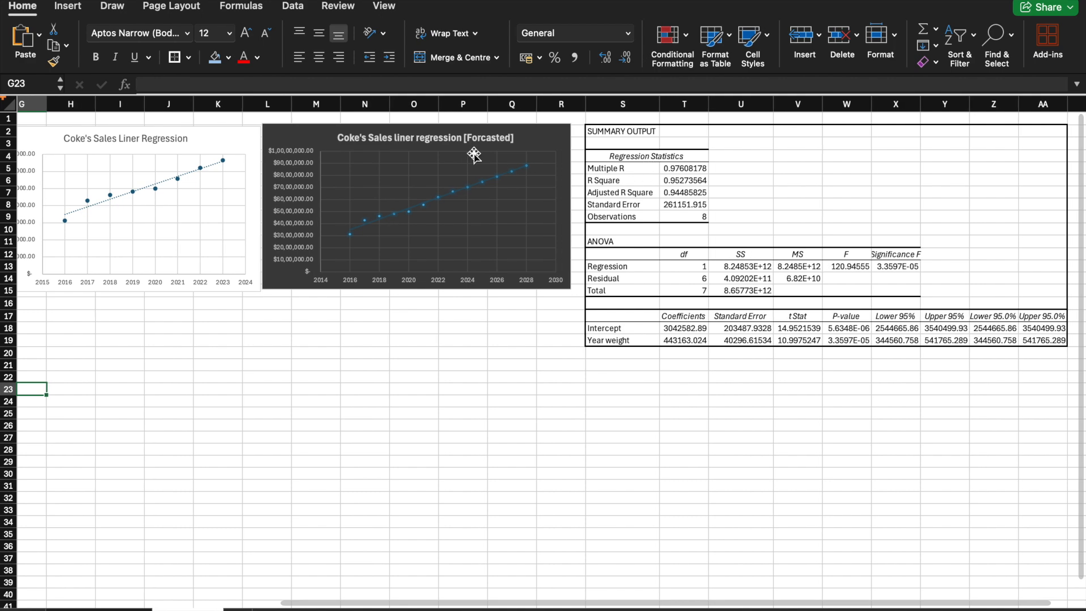
pyautogui.hscroll(-5, 474, 154)
pyautogui.hscroll(-3, 474, 156)
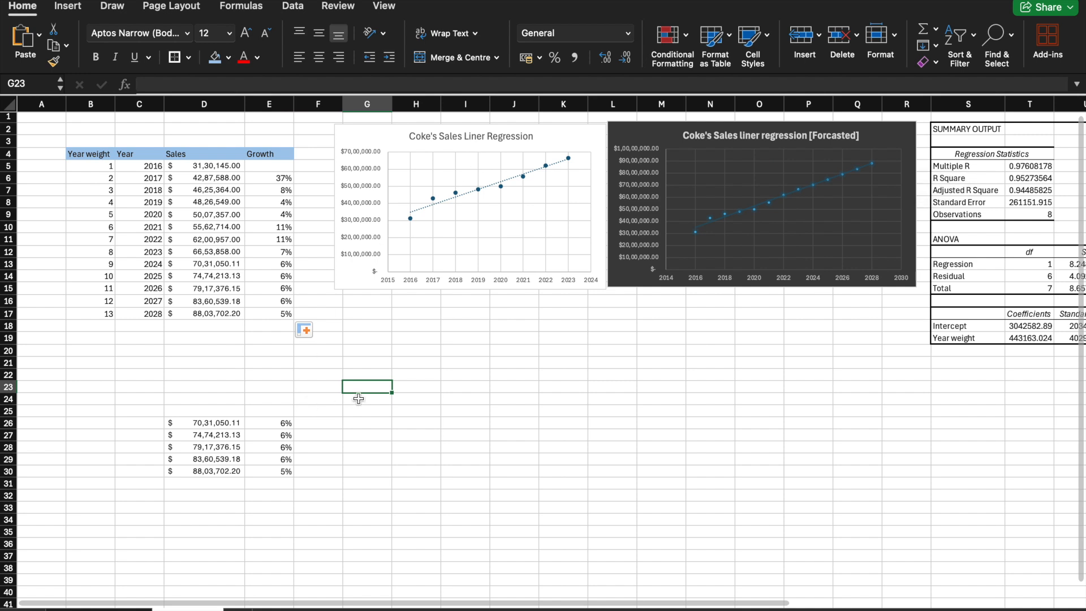
# Step: Switch to the sheet with the consolidated statements of operations and look through its source tables
pyautogui.click(345, 453)
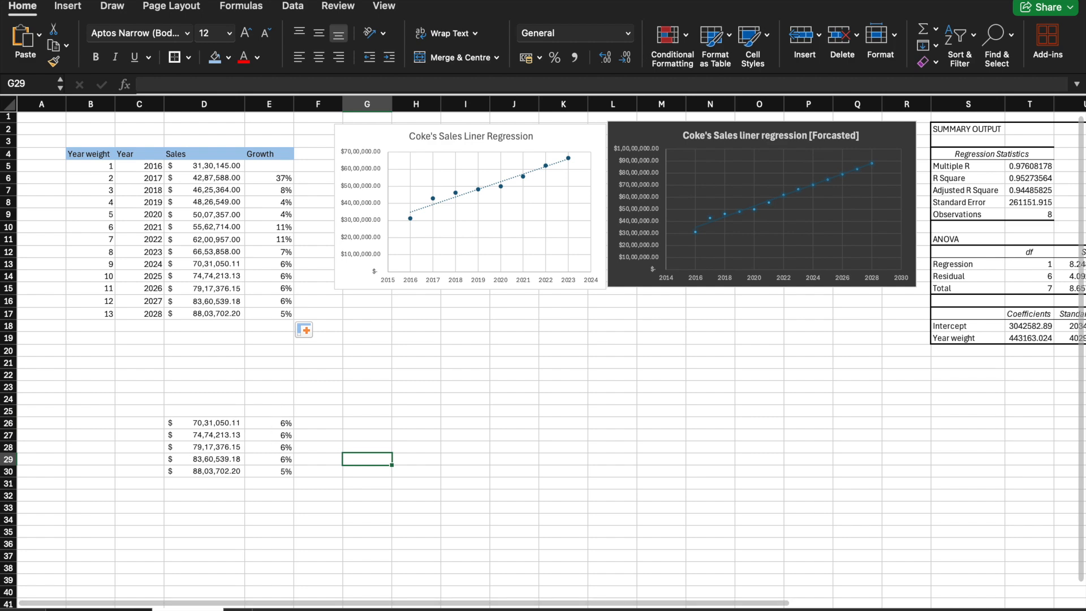
pyautogui.click(99, 609)
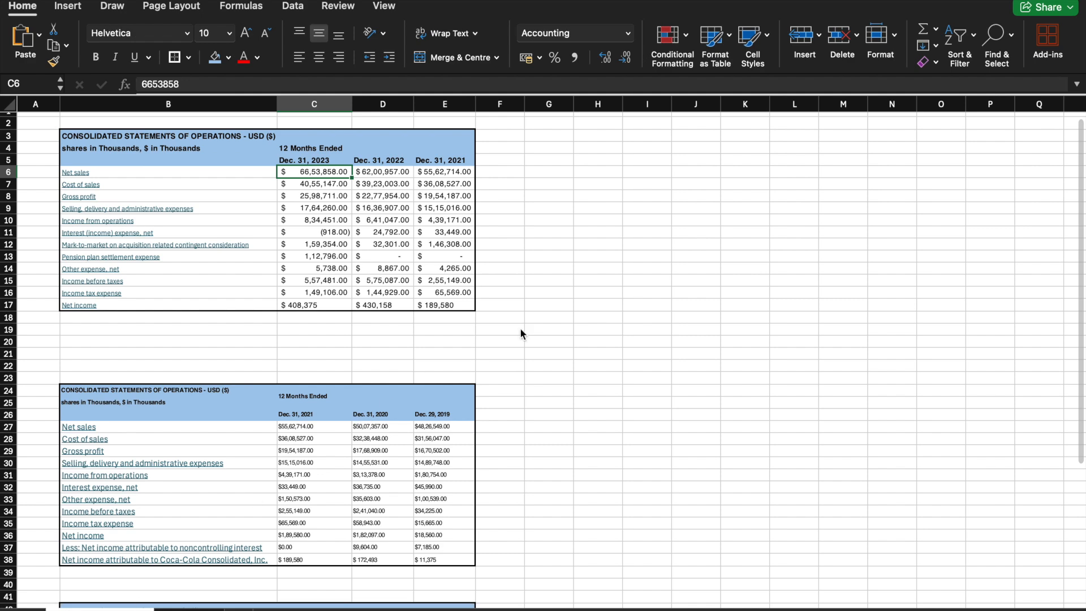
pyautogui.scroll(1, 521, 327)
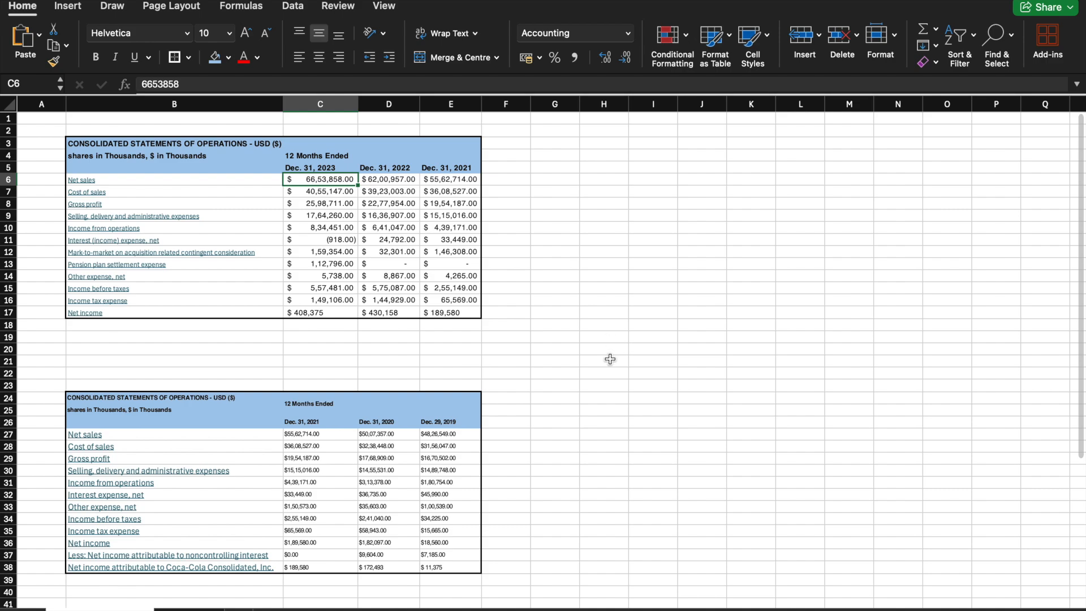
pyautogui.scroll(-8, 593, 493)
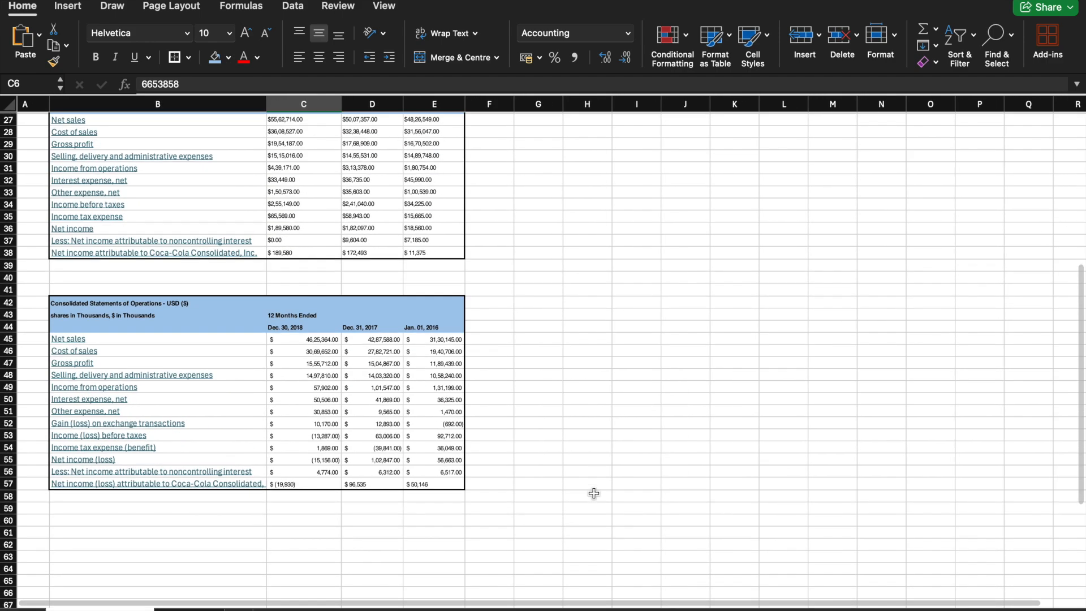
# Step: Copy the gross profit for the year ended Jan. 01, 2016 from E47 into the empty cell J45
pyautogui.scroll(2, 490, 504)
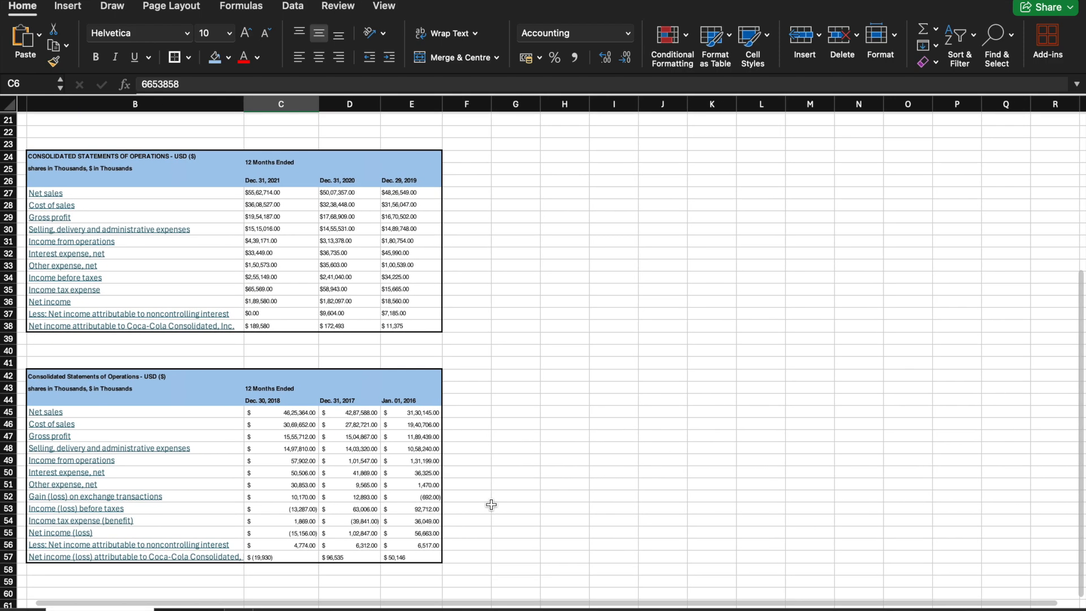
pyautogui.click(434, 437)
pyautogui.rightClick(434, 437)
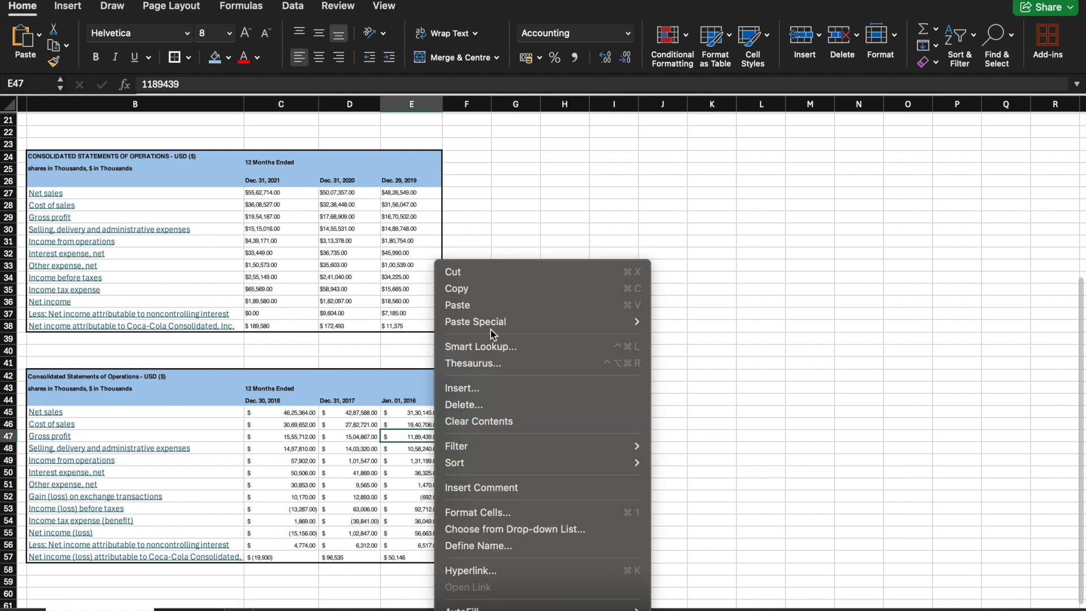
pyautogui.click(489, 291)
pyautogui.click(658, 414)
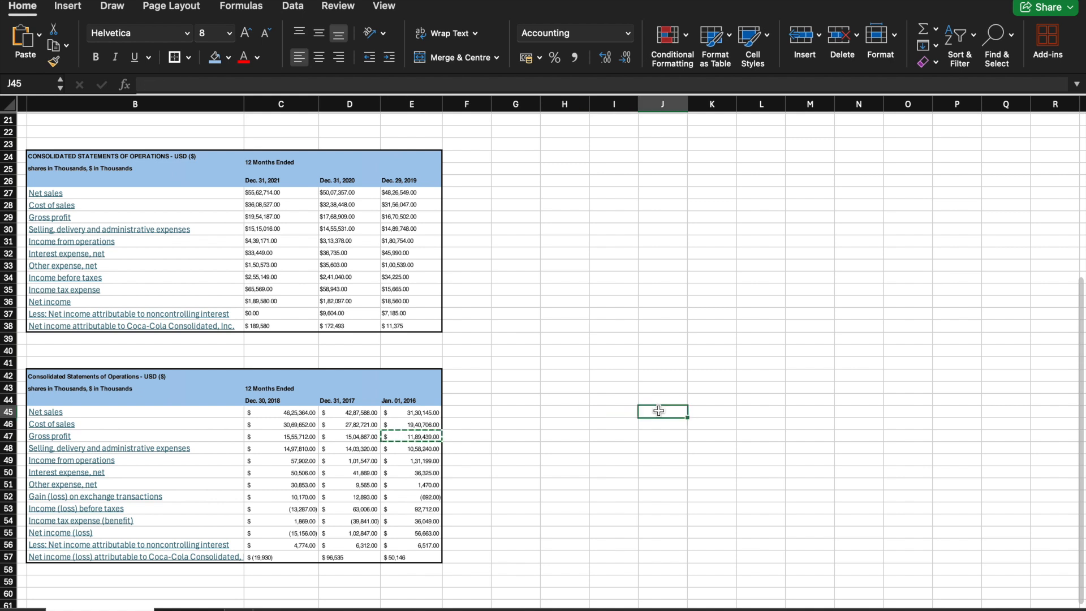
pyautogui.rightClick(659, 410)
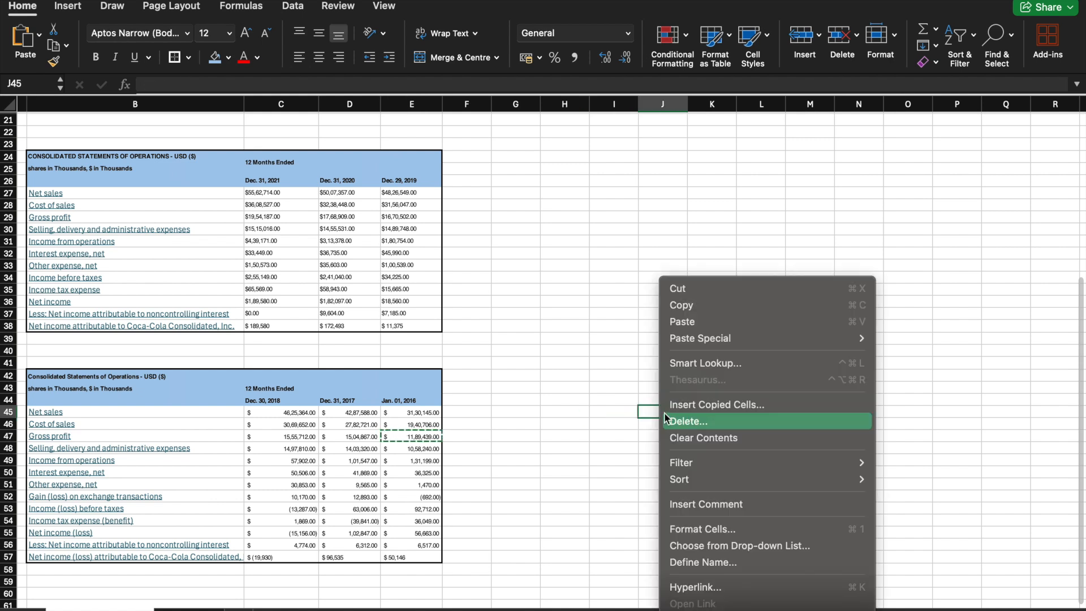
pyautogui.click(698, 318)
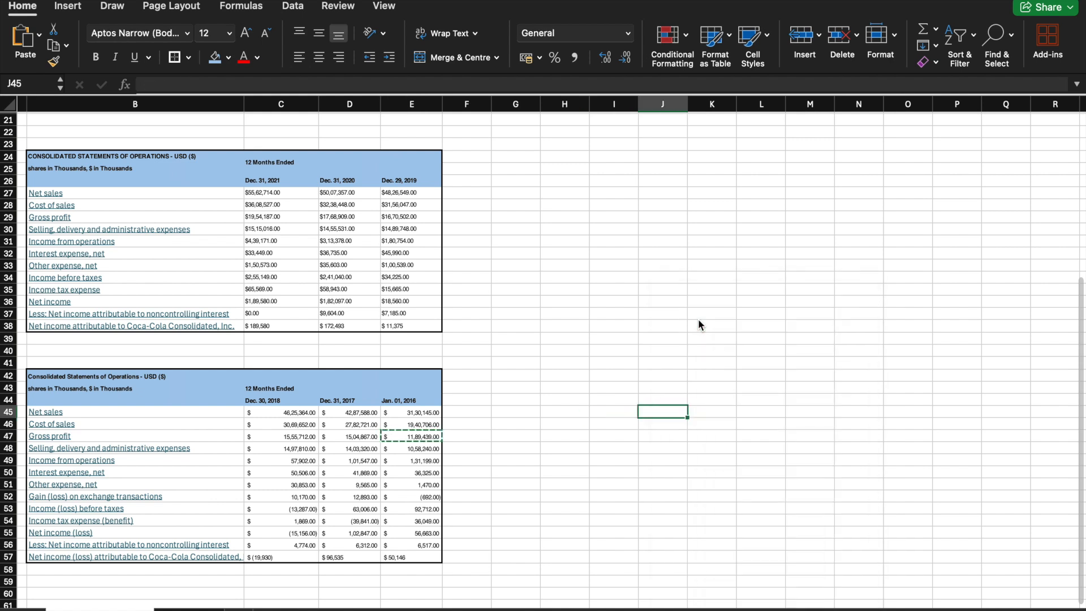
# Step: Copy the Dec. 31, 2017 gross profit from D47 into J44, directly above the 2016 figure
pyautogui.click(348, 439)
pyautogui.rightClick(348, 439)
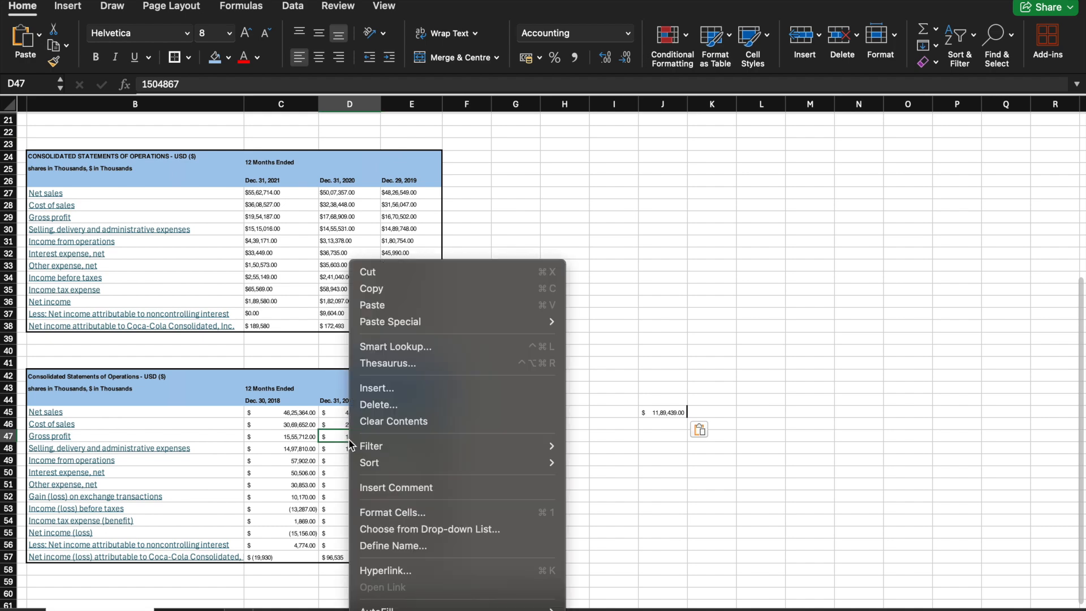
pyautogui.click(404, 288)
pyautogui.click(650, 400)
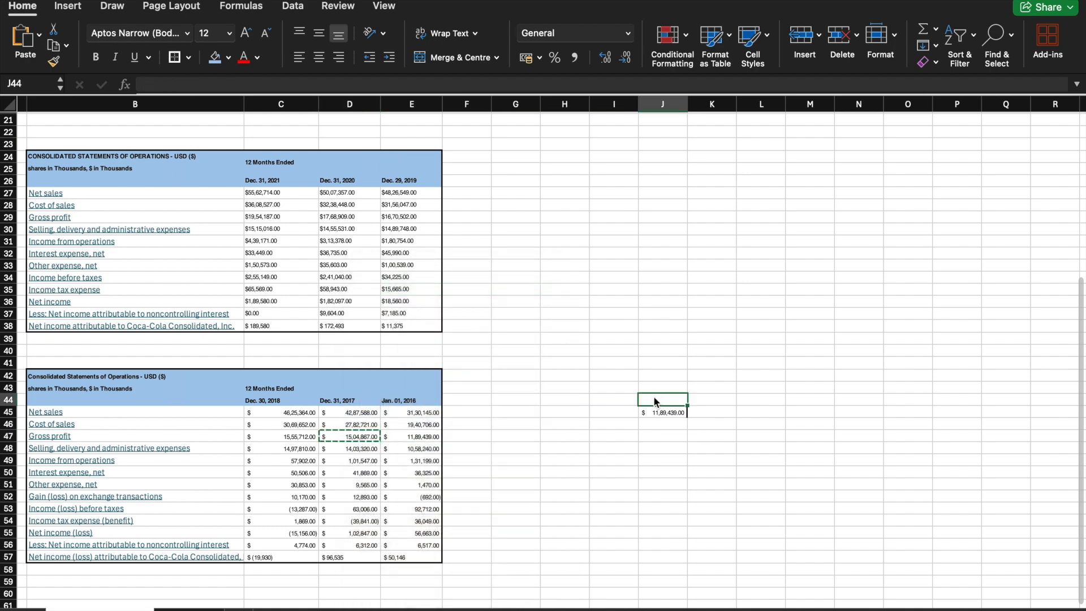
pyautogui.rightClick(652, 400)
pyautogui.click(684, 319)
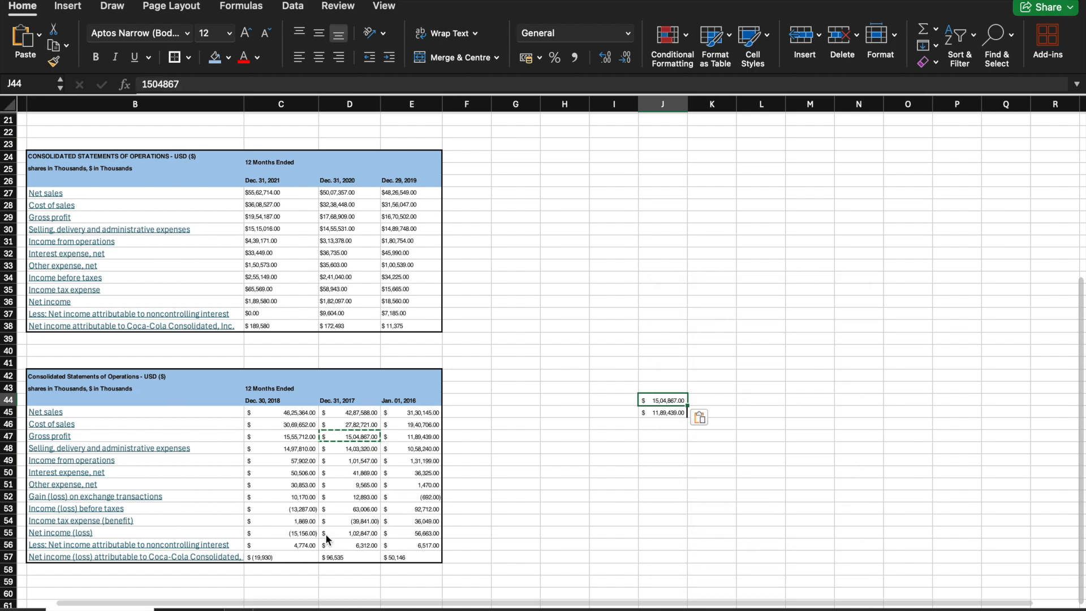
# Step: Copy the Dec. 30, 2018 gross profit from C47 into J43 to continue the column upward
pyautogui.click(283, 439)
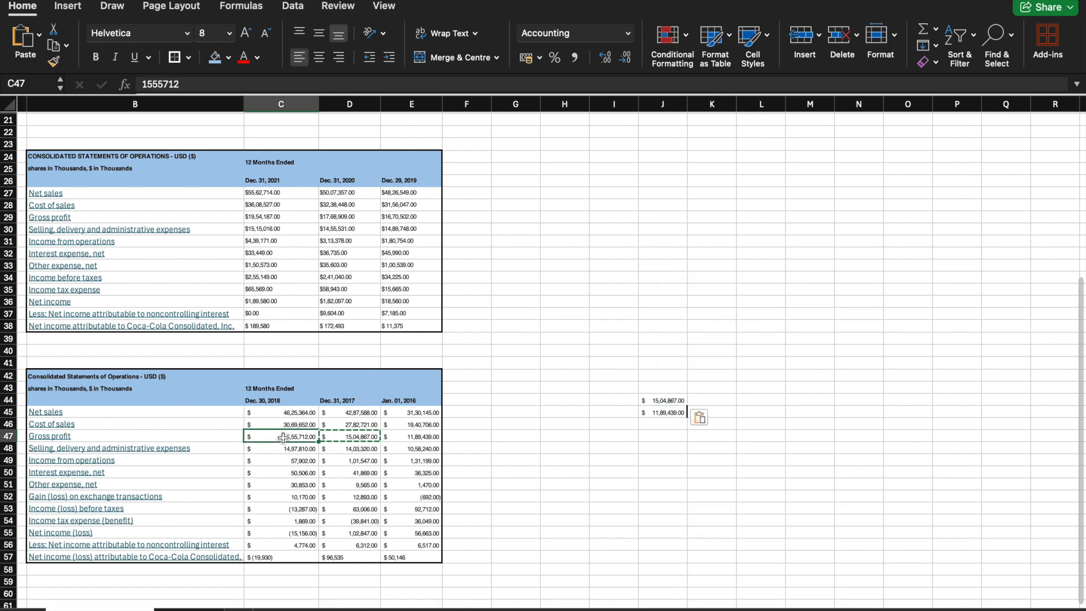
pyautogui.rightClick(283, 440)
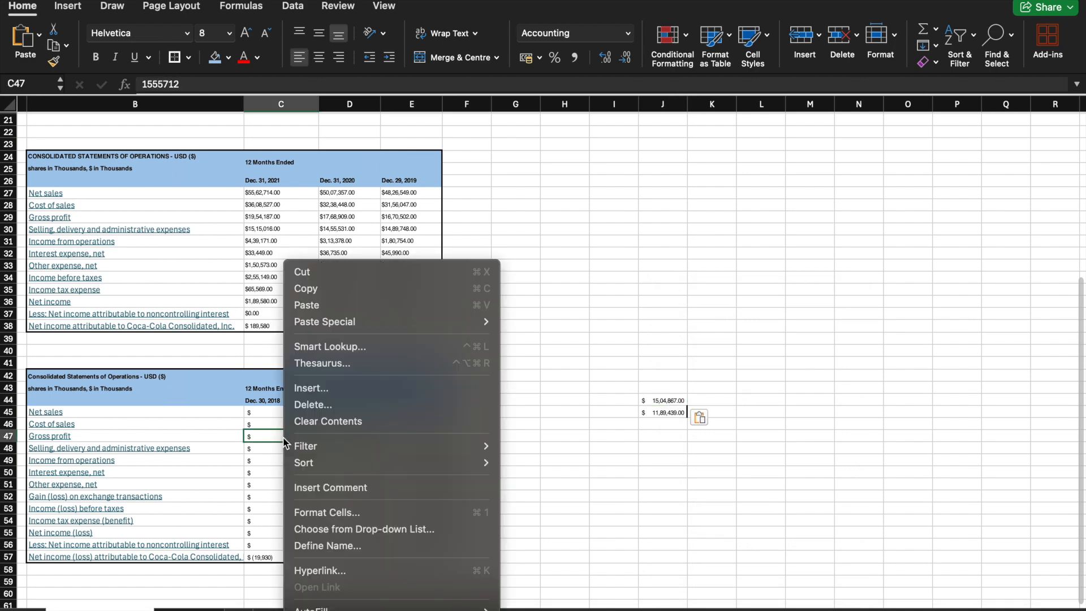
pyautogui.click(338, 293)
pyautogui.click(652, 383)
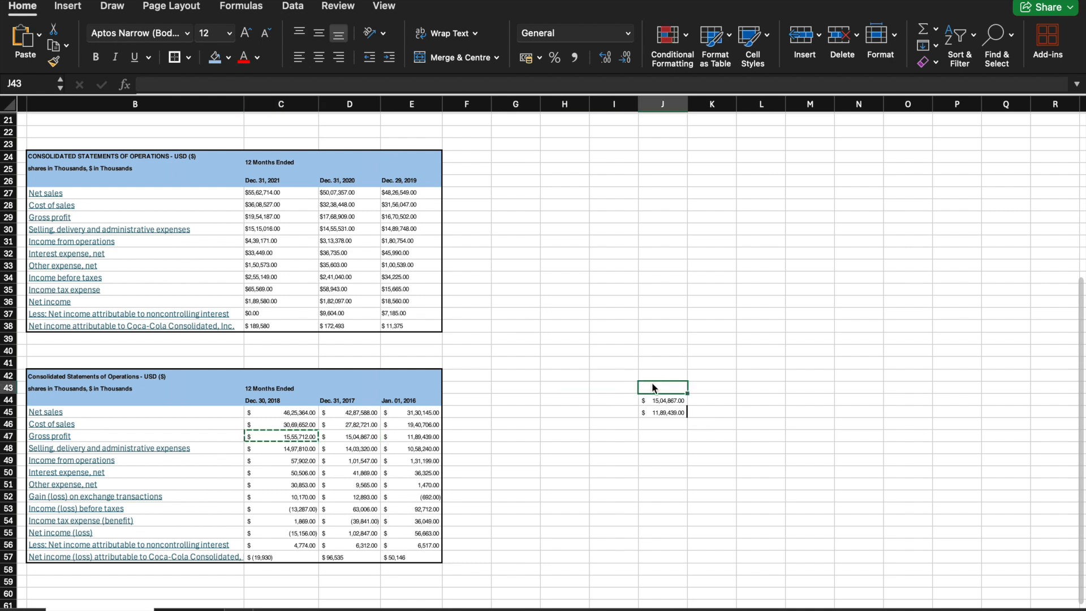
pyautogui.rightClick(652, 382)
pyautogui.click(679, 322)
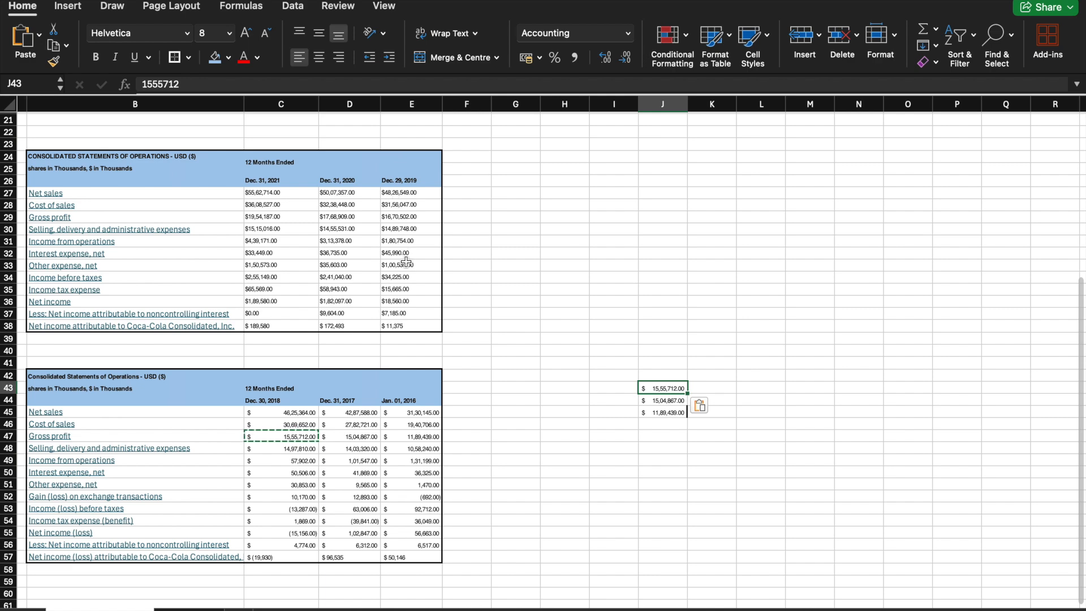
# Step: Copy the Dec. 29, 2019 gross profit from E29 in the middle statement into J42
pyautogui.click(397, 217)
pyautogui.rightClick(397, 217)
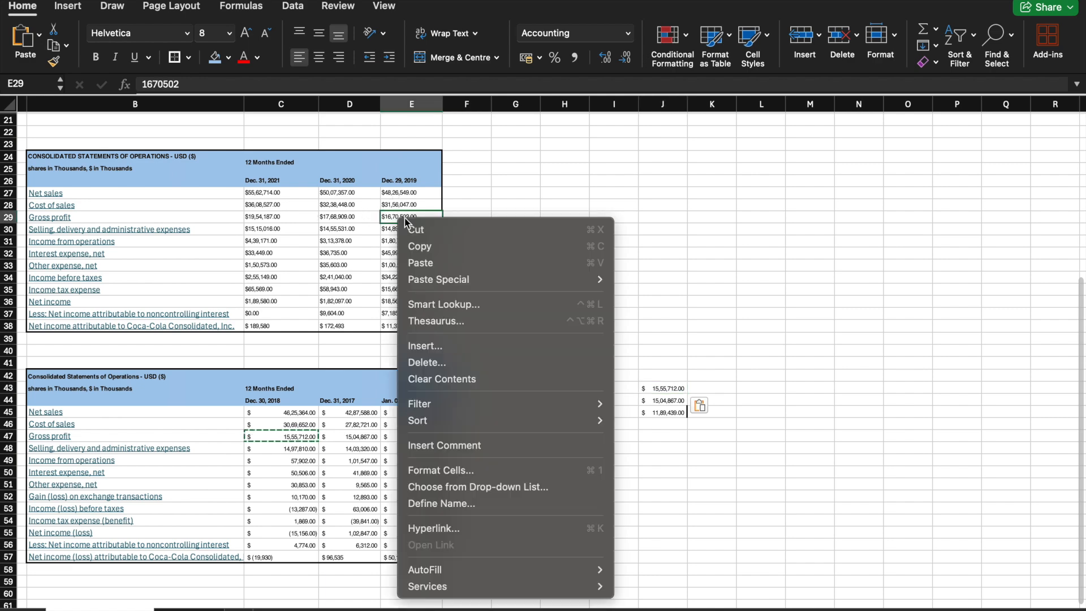
pyautogui.click(440, 248)
pyautogui.click(657, 374)
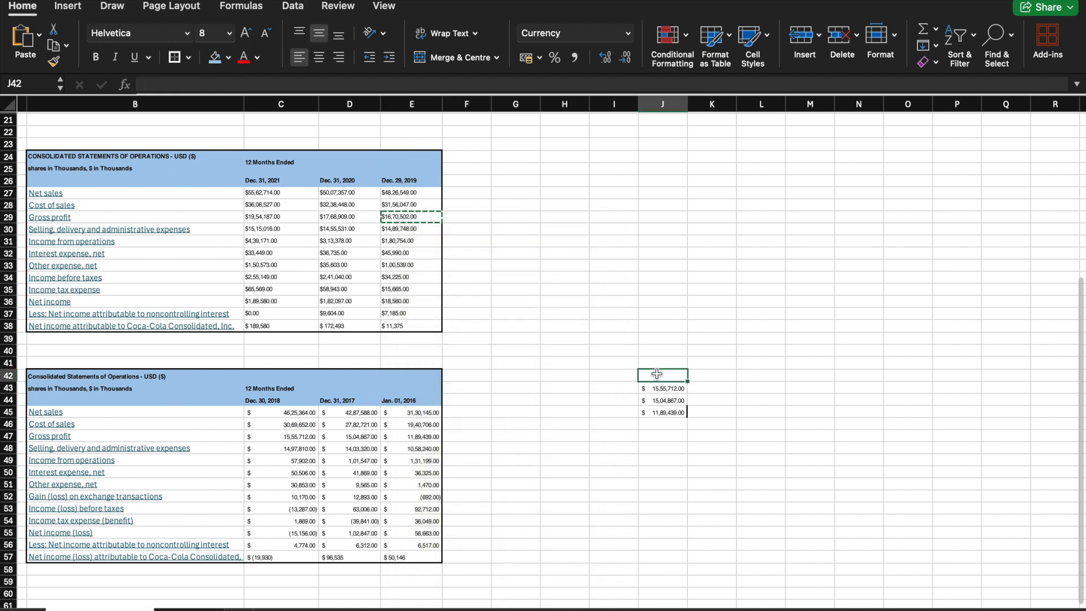
pyautogui.rightClick(658, 376)
pyautogui.click(670, 324)
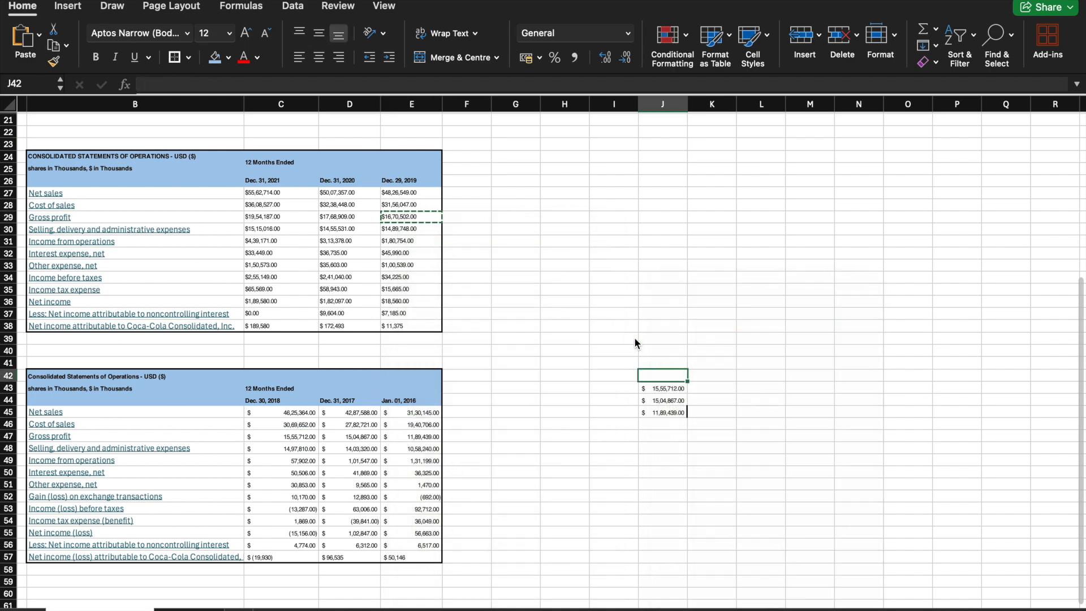
# Step: Copy the Dec. 31, 2020 gross profit from D29 into J41
pyautogui.click(339, 218)
pyautogui.rightClick(338, 218)
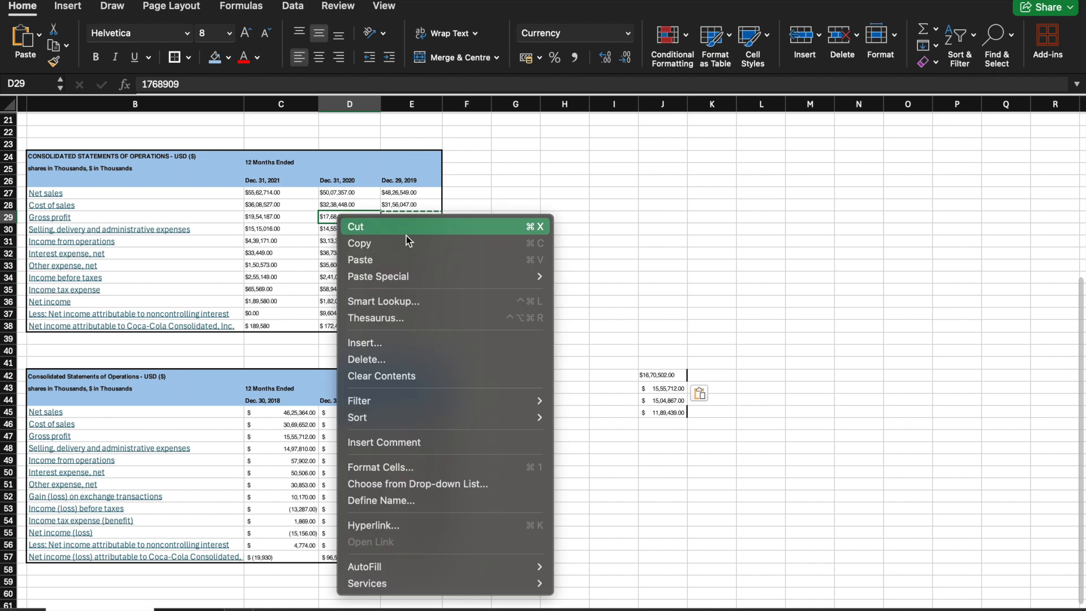
pyautogui.click(409, 243)
pyautogui.click(649, 360)
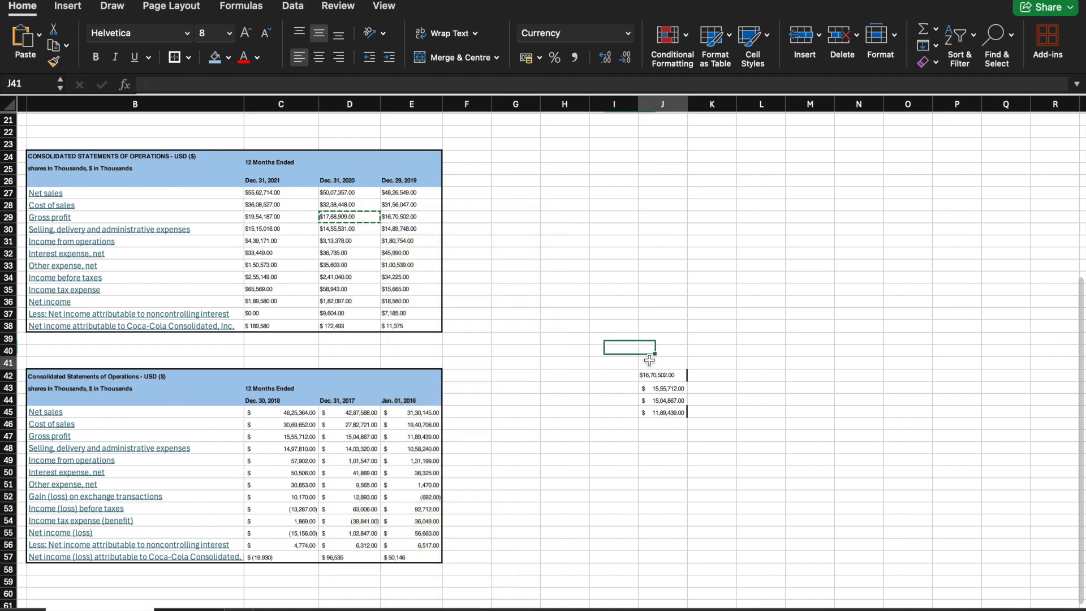
pyautogui.rightClick(650, 360)
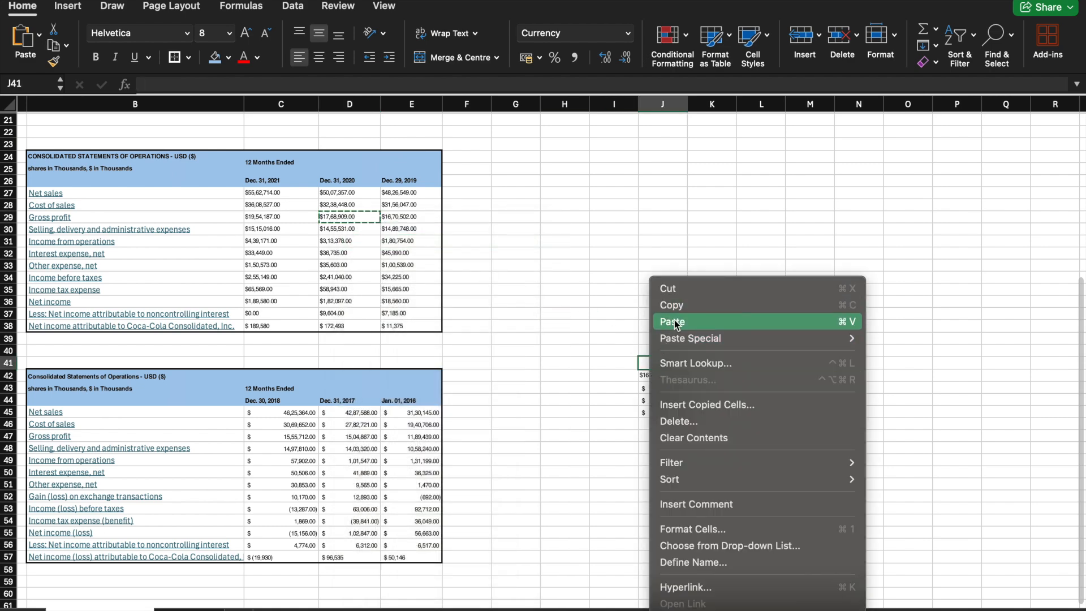
pyautogui.click(674, 321)
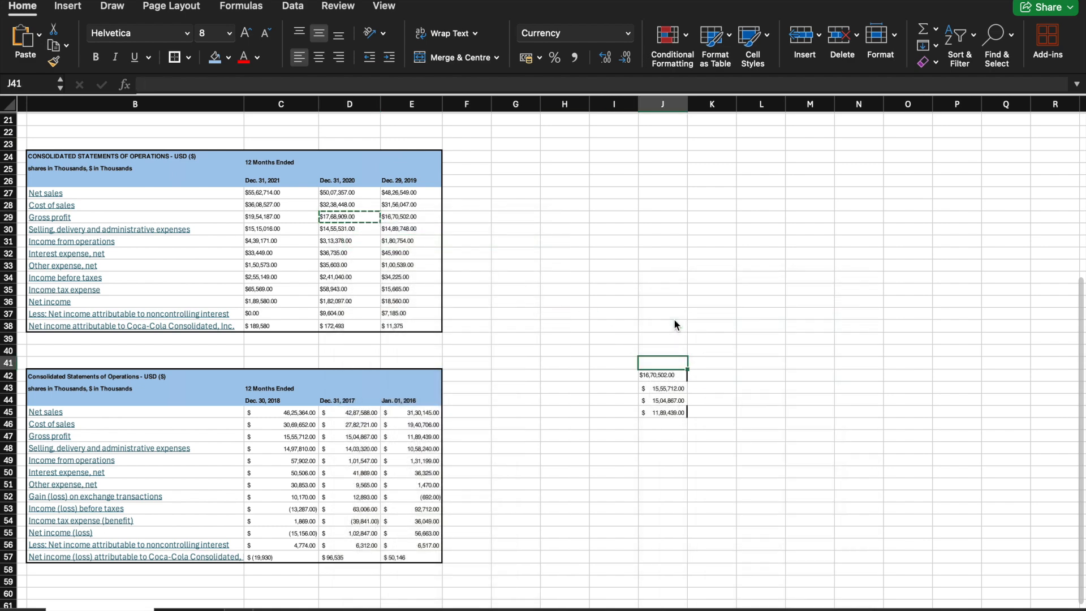
# Step: Copy the Dec. 31, 2021 gross profit from C29 into J40
pyautogui.click(268, 217)
pyautogui.rightClick(271, 216)
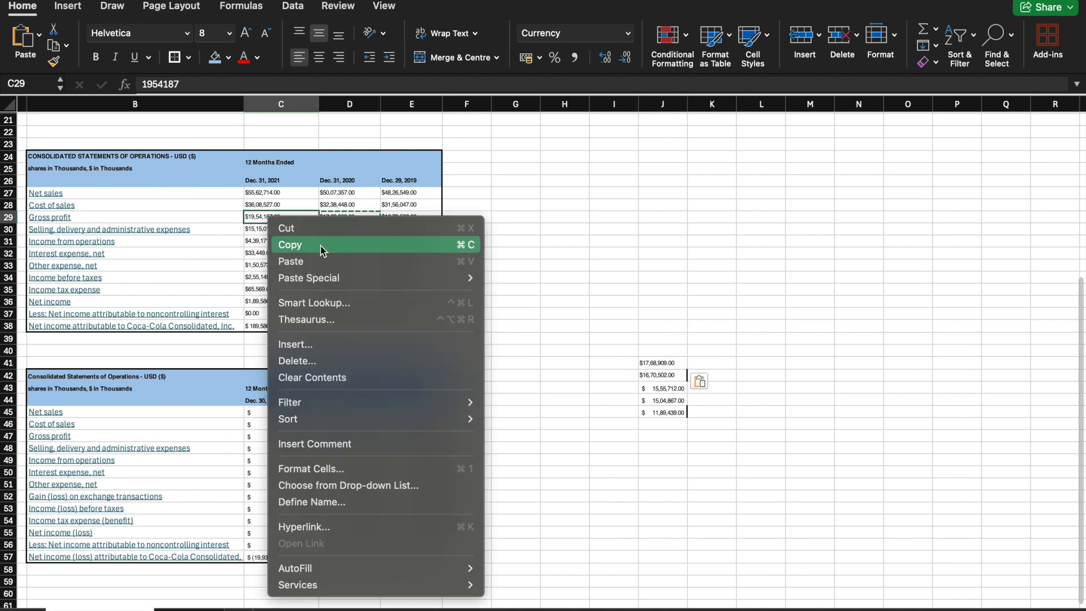
pyautogui.click(321, 247)
pyautogui.click(662, 351)
pyautogui.rightClick(664, 344)
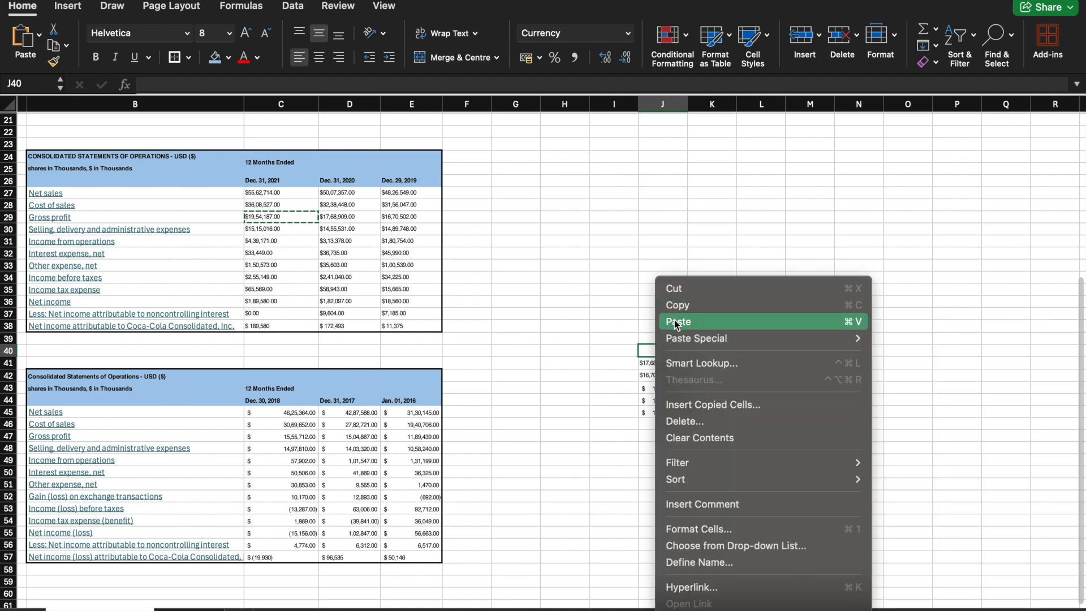
pyautogui.click(675, 321)
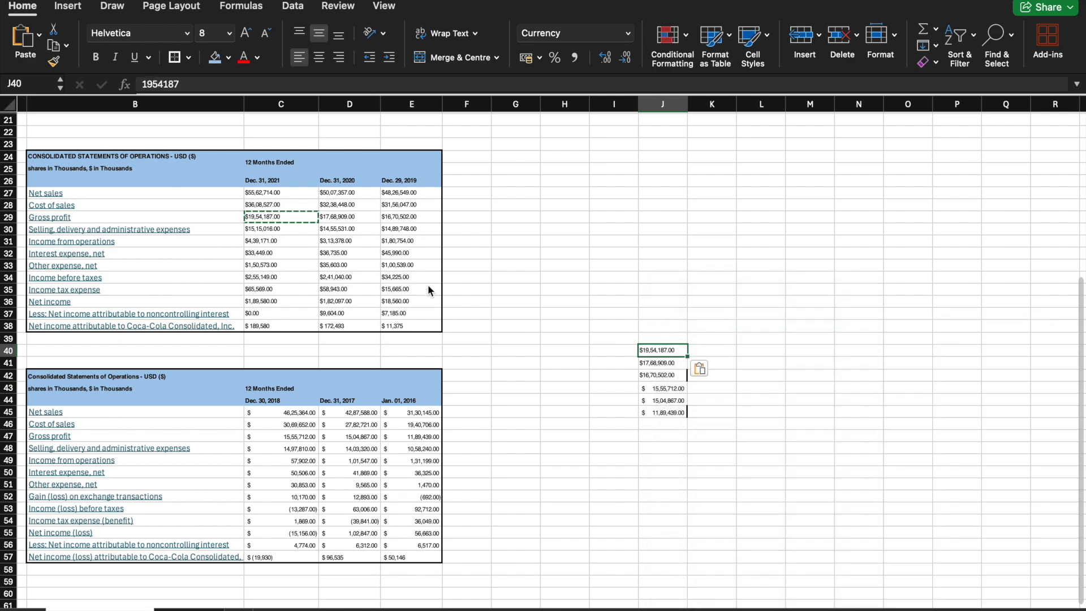
# Step: Copy the Dec. 31, 2022 gross profit from D8 in the uppermost statement into J39
pyautogui.scroll(7, 427, 284)
pyautogui.scroll(-1, 428, 284)
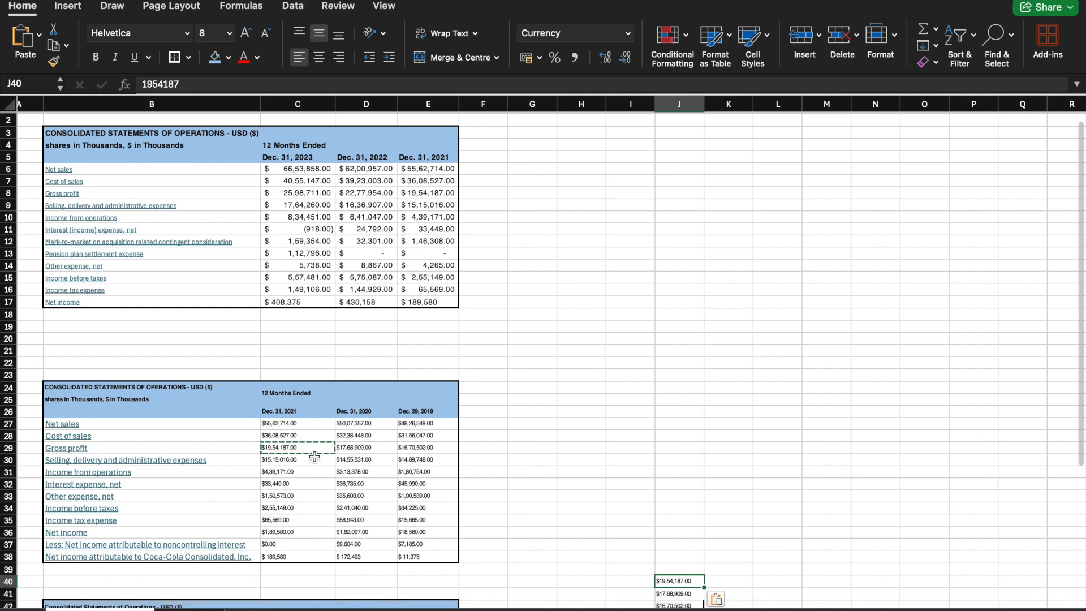
pyautogui.click(385, 193)
pyautogui.rightClick(387, 196)
pyautogui.click(396, 221)
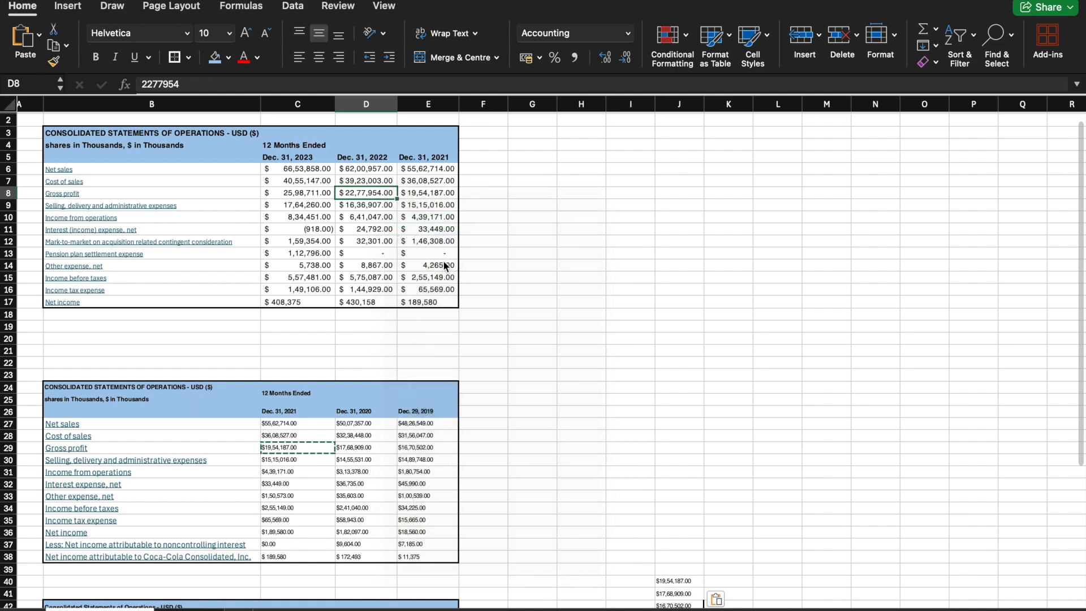
pyautogui.click(676, 568)
pyautogui.rightClick(677, 569)
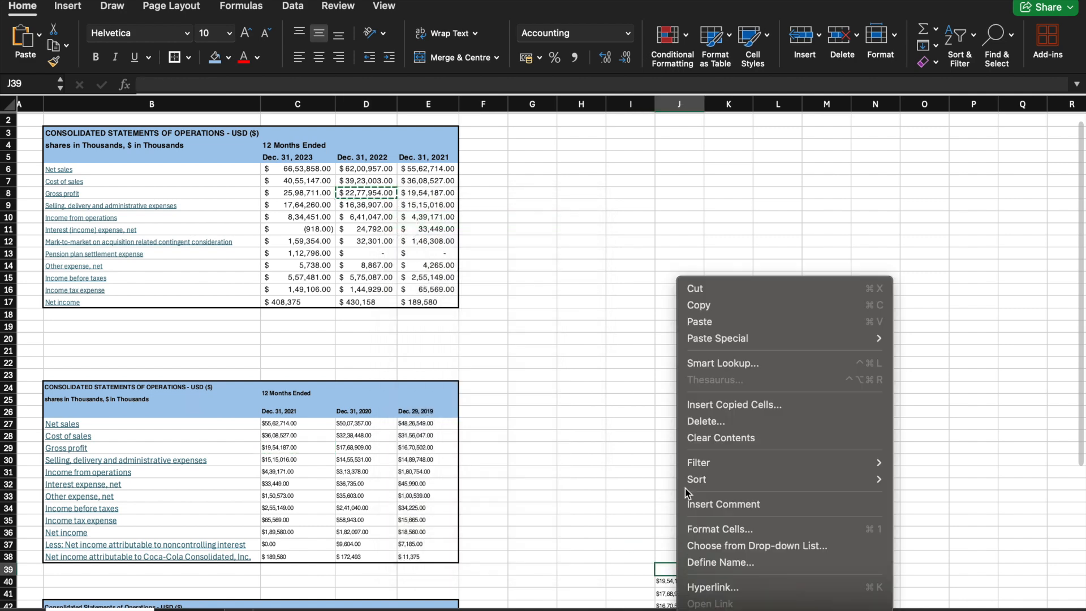
pyautogui.click(696, 321)
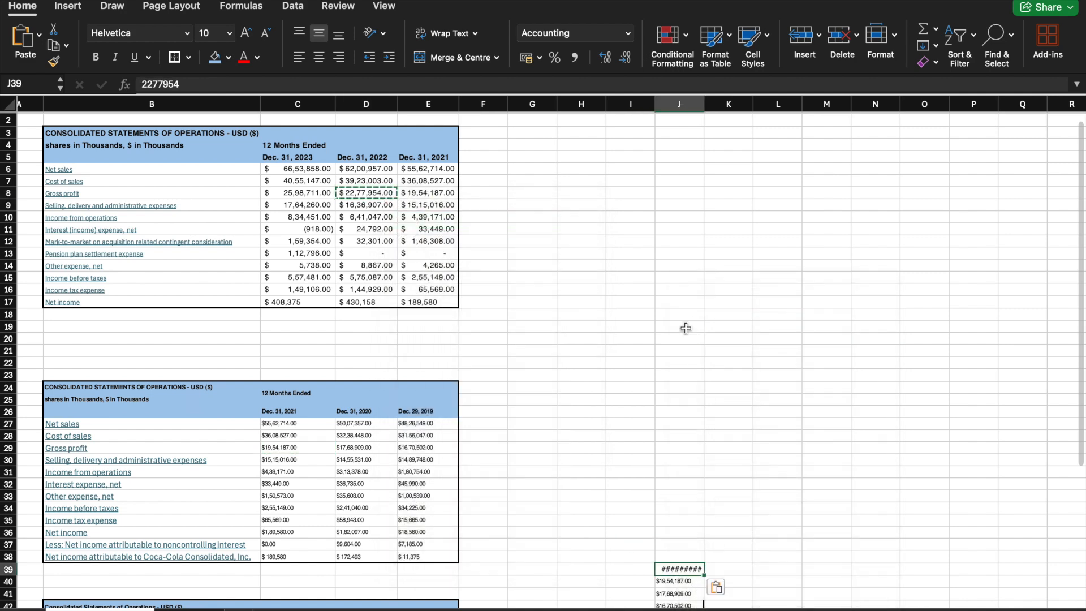
# Step: Copy the Dec. 31, 2023 gross profit from C8 into J38 and widen column J to about 16.83 so the figures fit
pyautogui.click(298, 195)
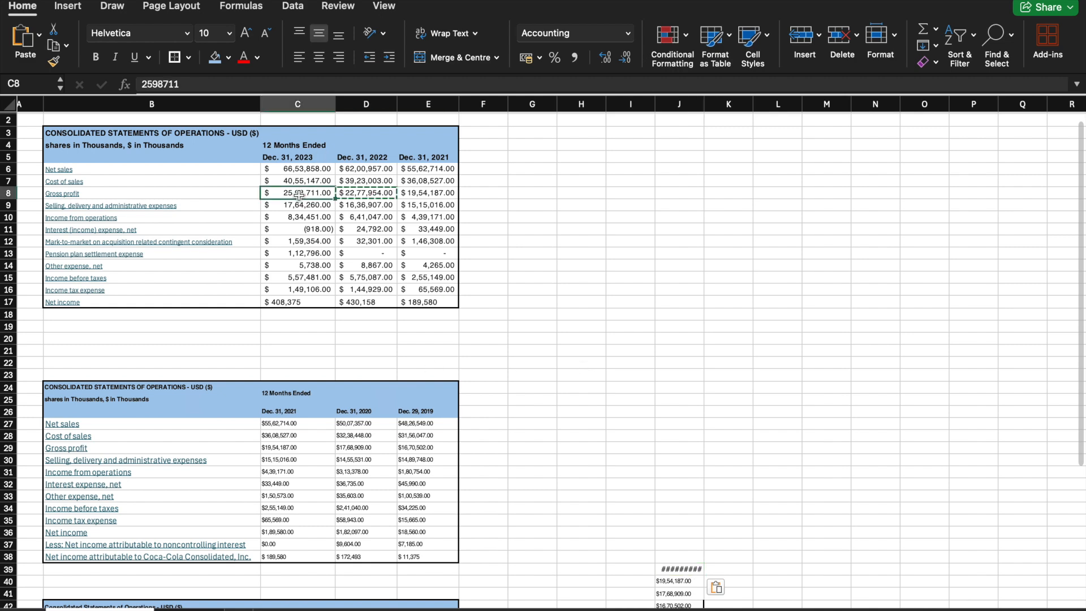
pyautogui.rightClick(299, 196)
pyautogui.click(326, 223)
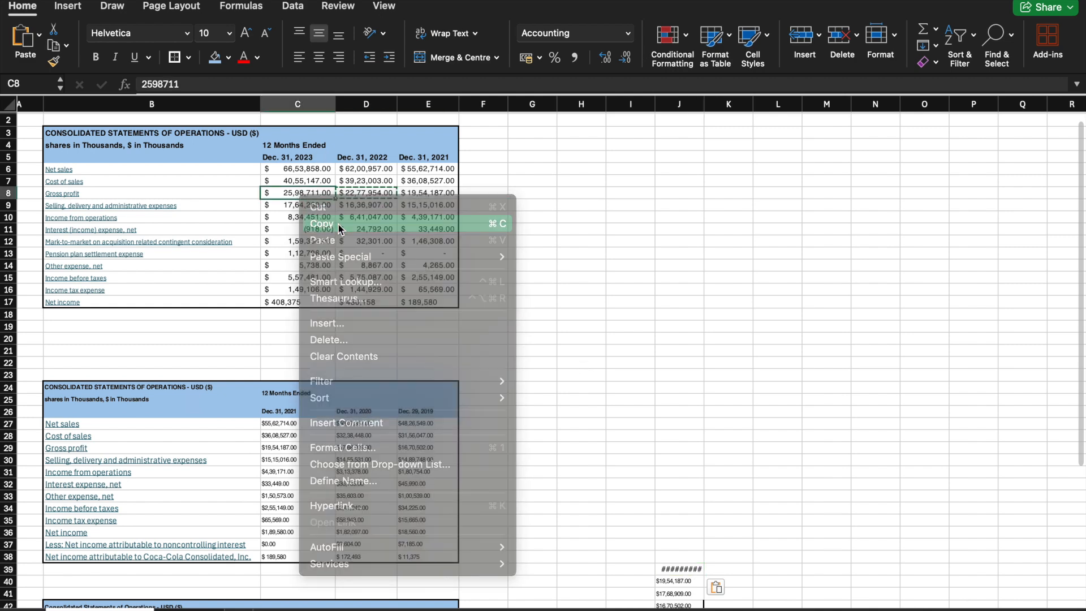
pyautogui.click(681, 555)
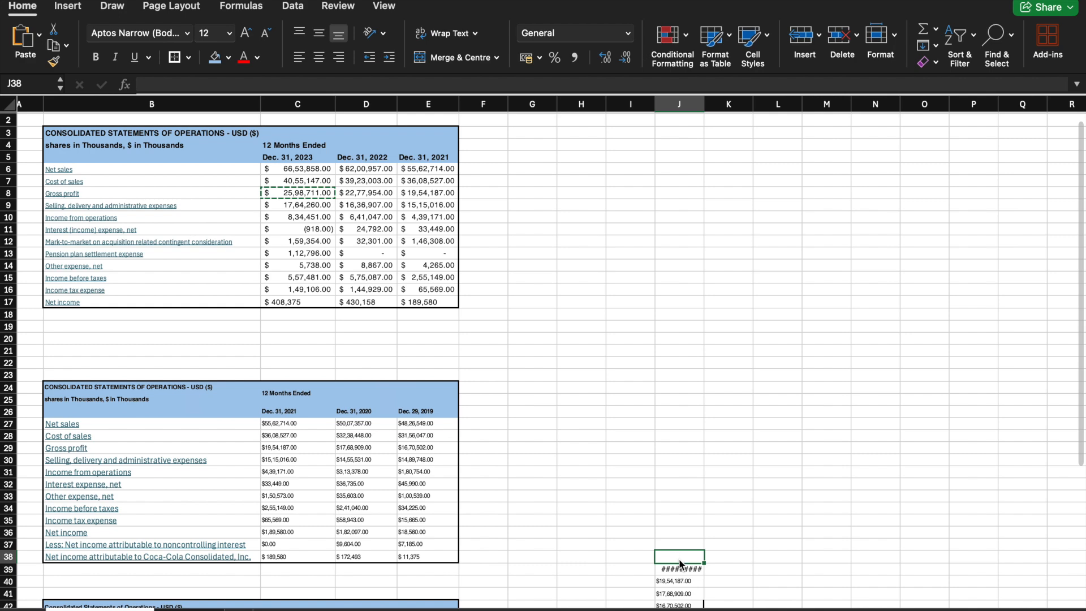
pyautogui.rightClick(681, 556)
pyautogui.click(705, 321)
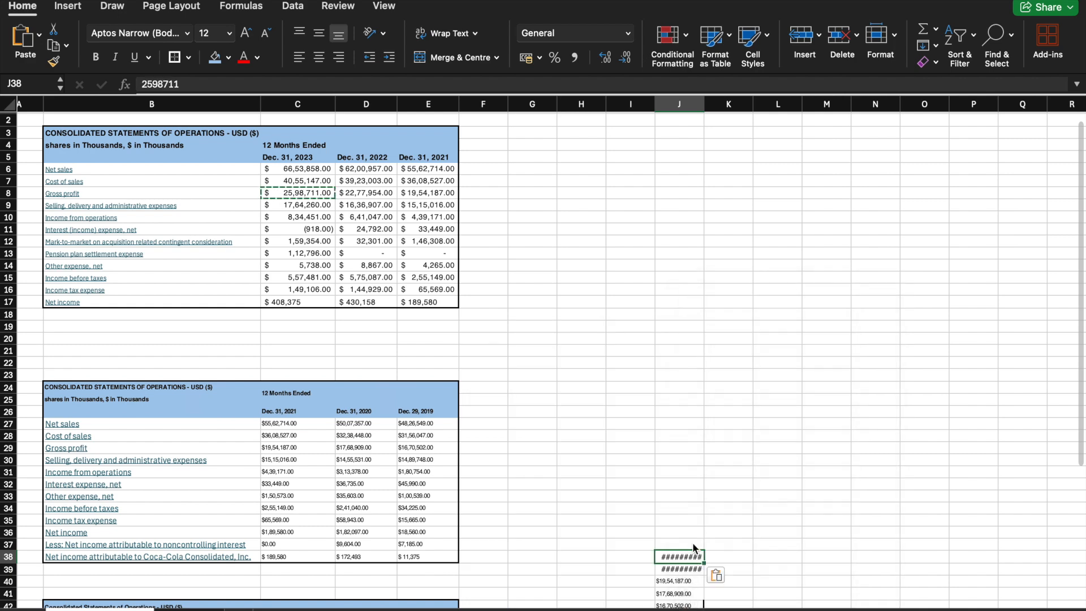
pyautogui.scroll(-3, 710, 321)
pyautogui.moveTo(712, 105); pyautogui.dragTo(746, 105)
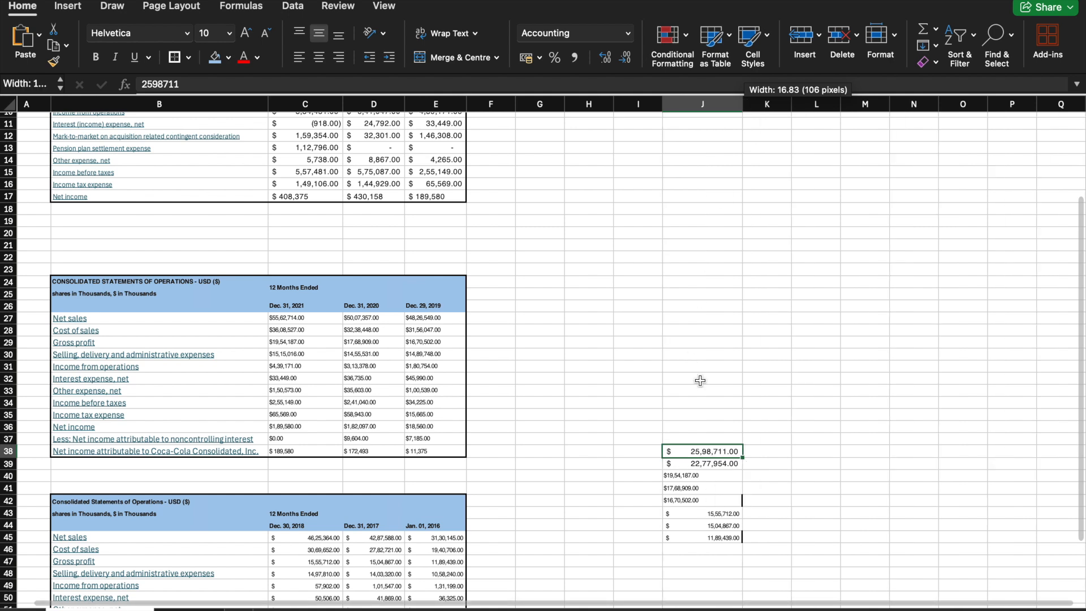
# Step: Apply only the formatting of the 2022 gross profit in J39 to J40:J45
pyautogui.moveTo(702, 451); pyautogui.dragTo(703, 460)
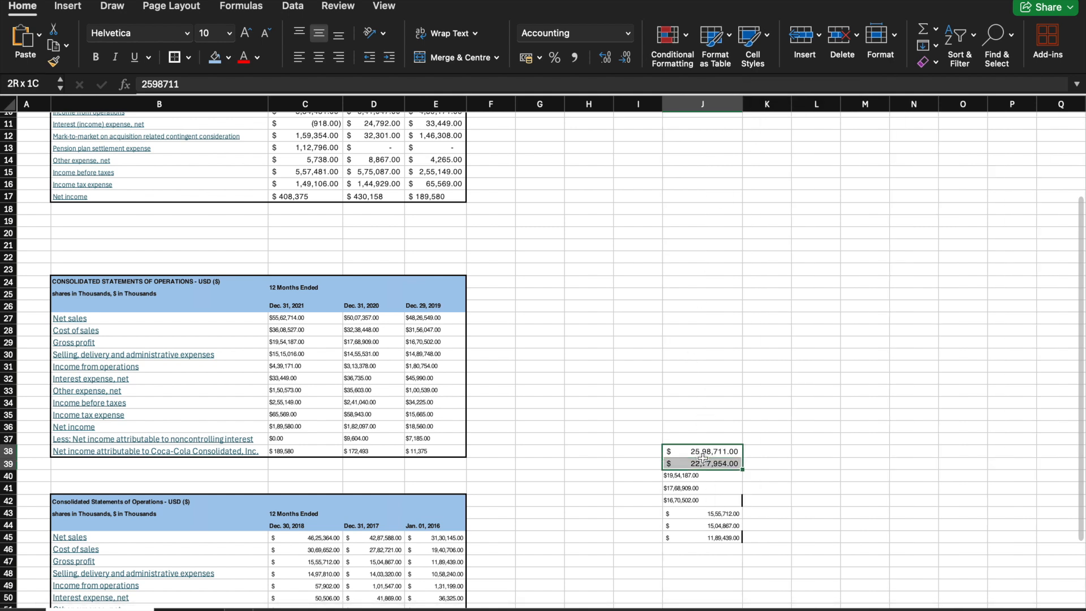
pyautogui.click(703, 466)
pyautogui.rightClick(703, 462)
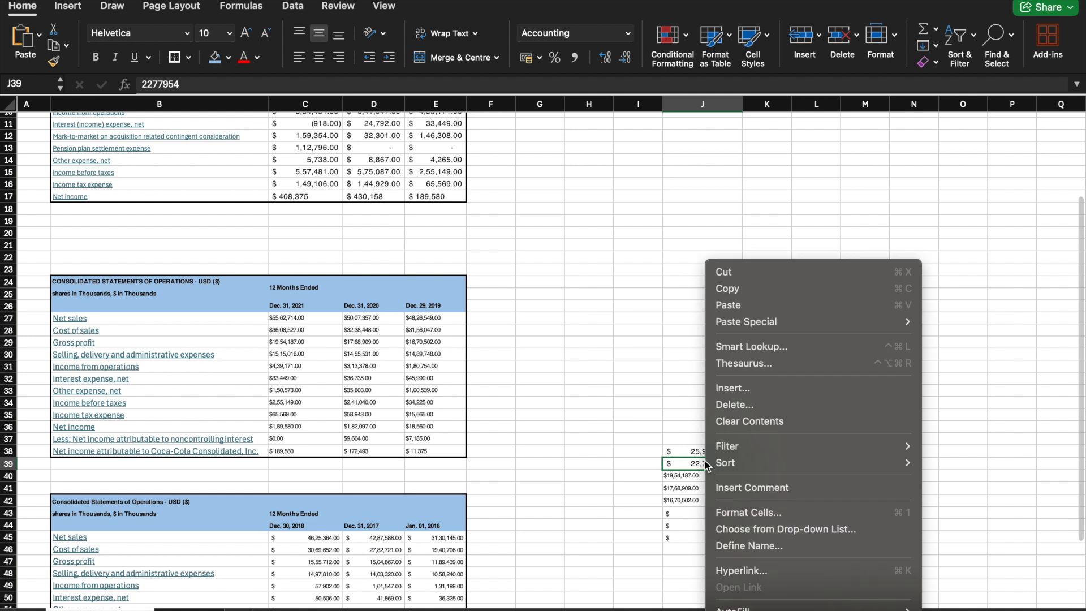
pyautogui.click(729, 289)
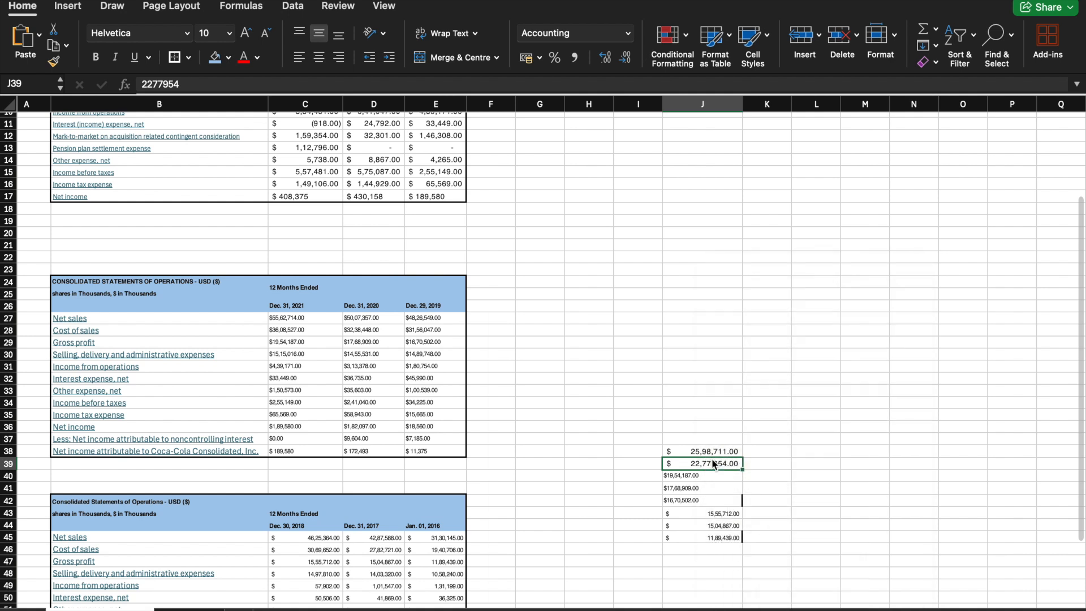
pyautogui.moveTo(699, 473); pyautogui.dragTo(705, 531)
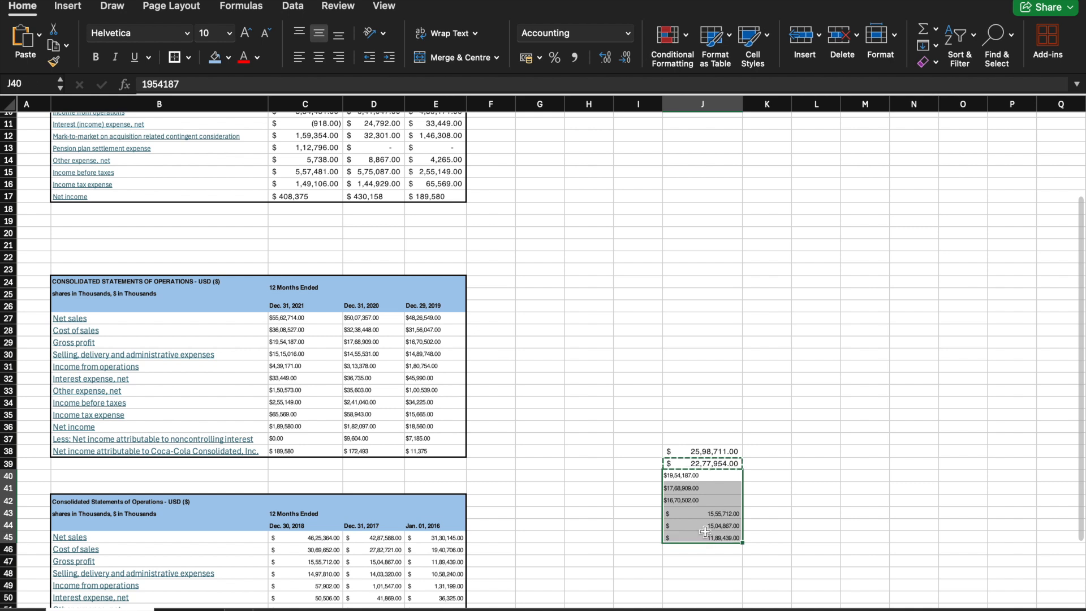
pyautogui.rightClick(705, 489)
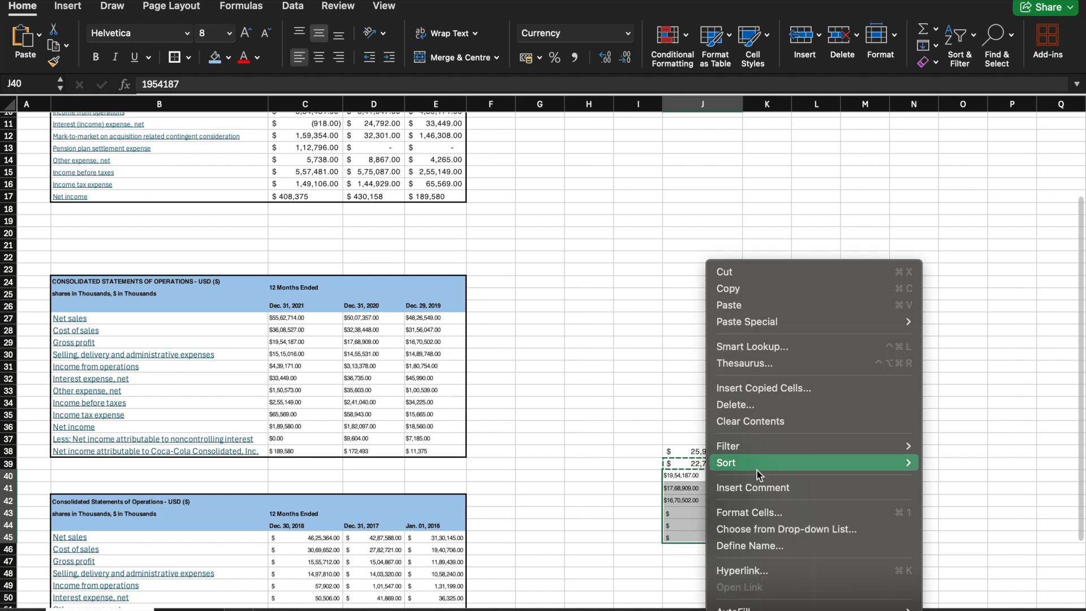
pyautogui.moveTo(750, 322)
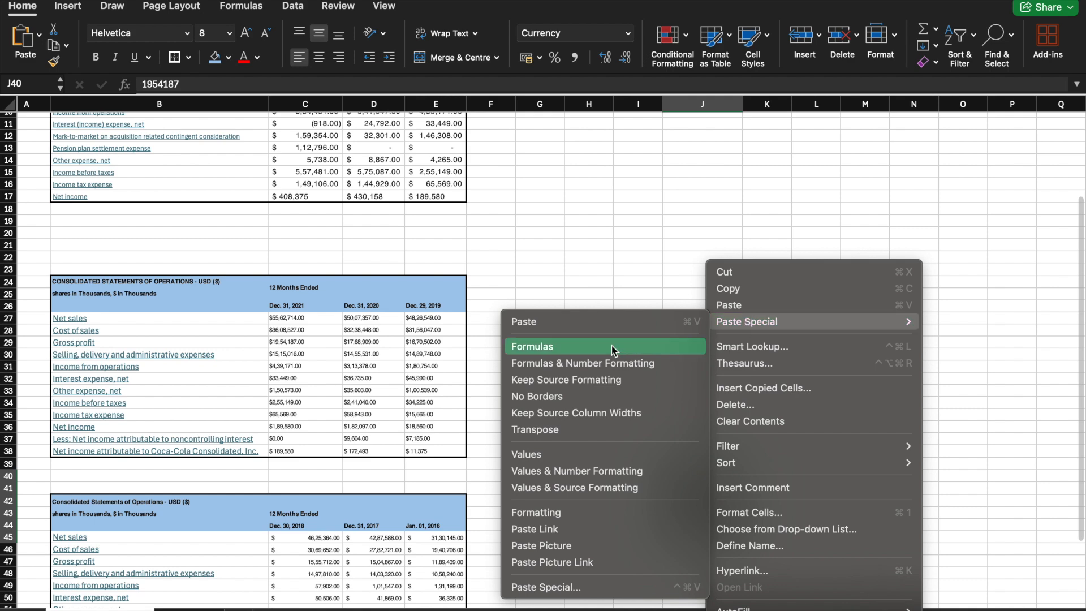
pyautogui.click(613, 512)
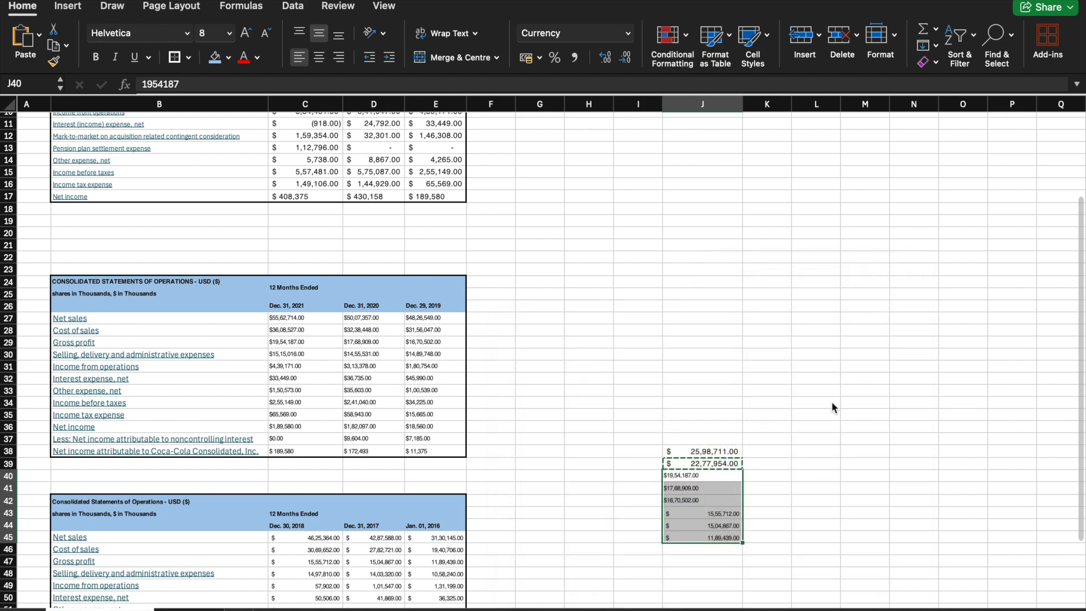
pyautogui.click(817, 355)
pyautogui.click(702, 452)
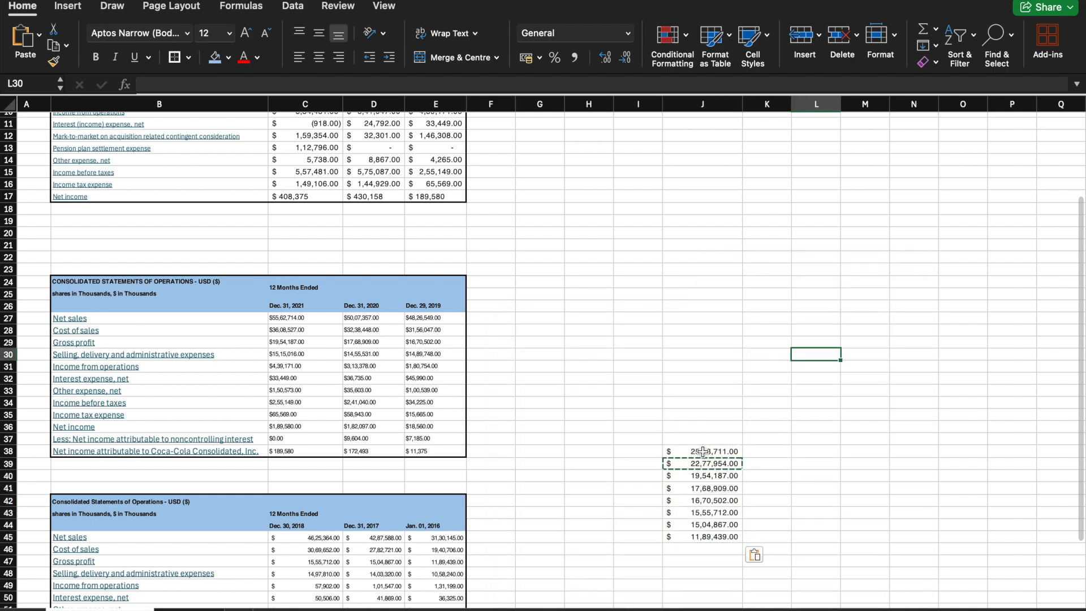
pyautogui.moveTo(703, 469); pyautogui.dragTo(705, 536)
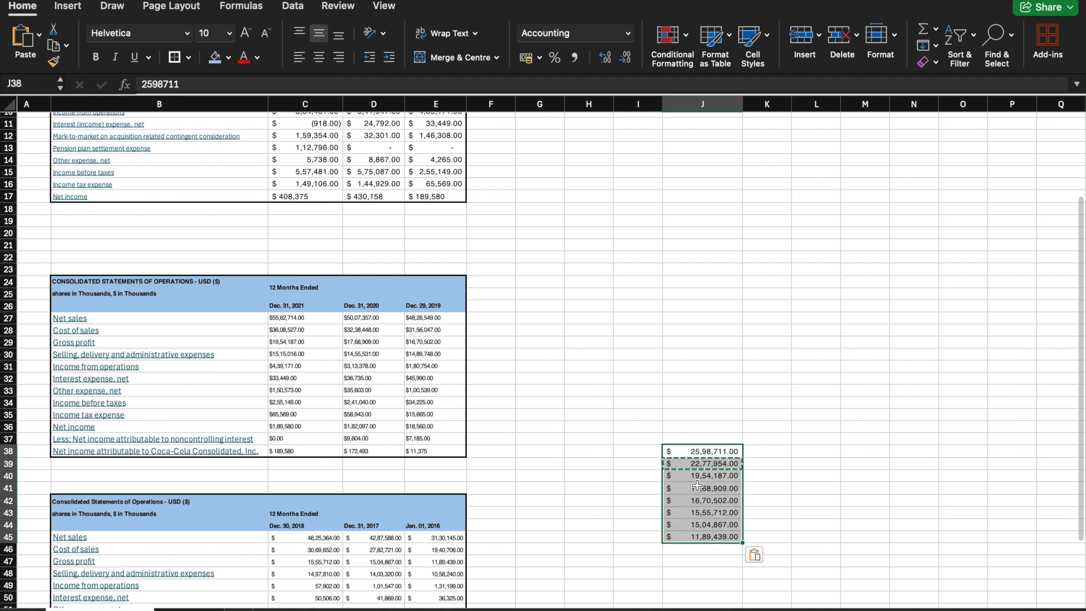
pyautogui.click(617, 441)
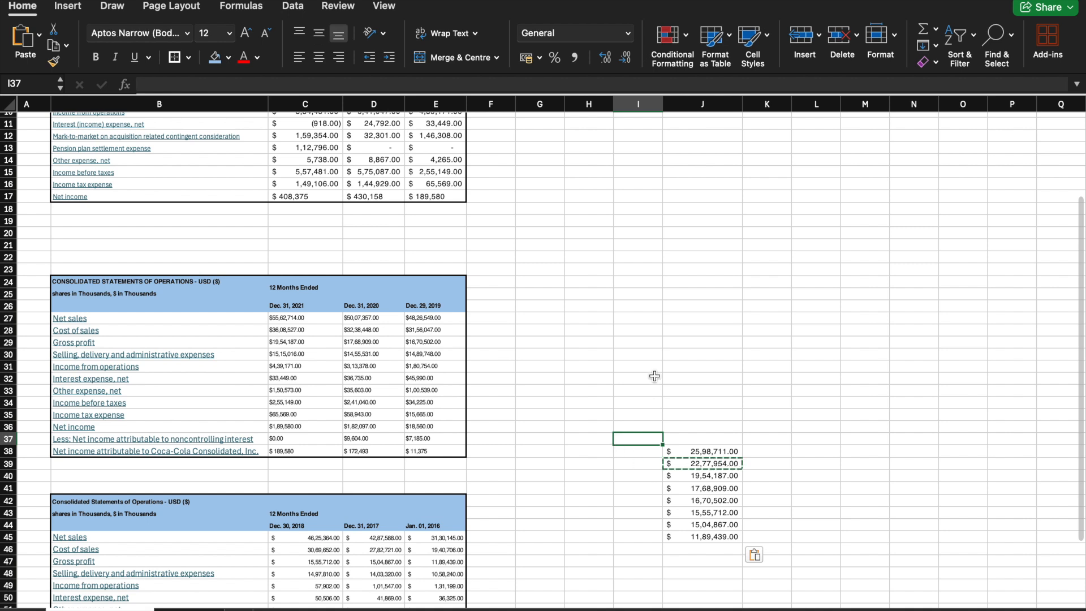
# Step: Move the gross profits in J45, J44 and J43 into K38, K39 and K40 to start a chronological list from the oldest year
pyautogui.click(729, 534)
pyautogui.moveTo(730, 532); pyautogui.dragTo(778, 446)
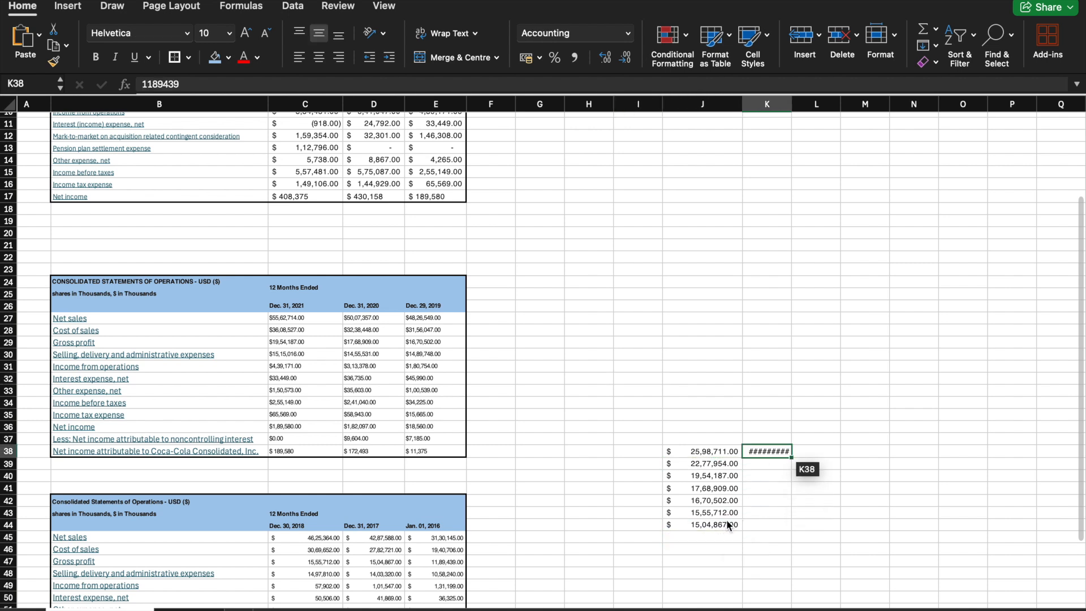
pyautogui.click(724, 523)
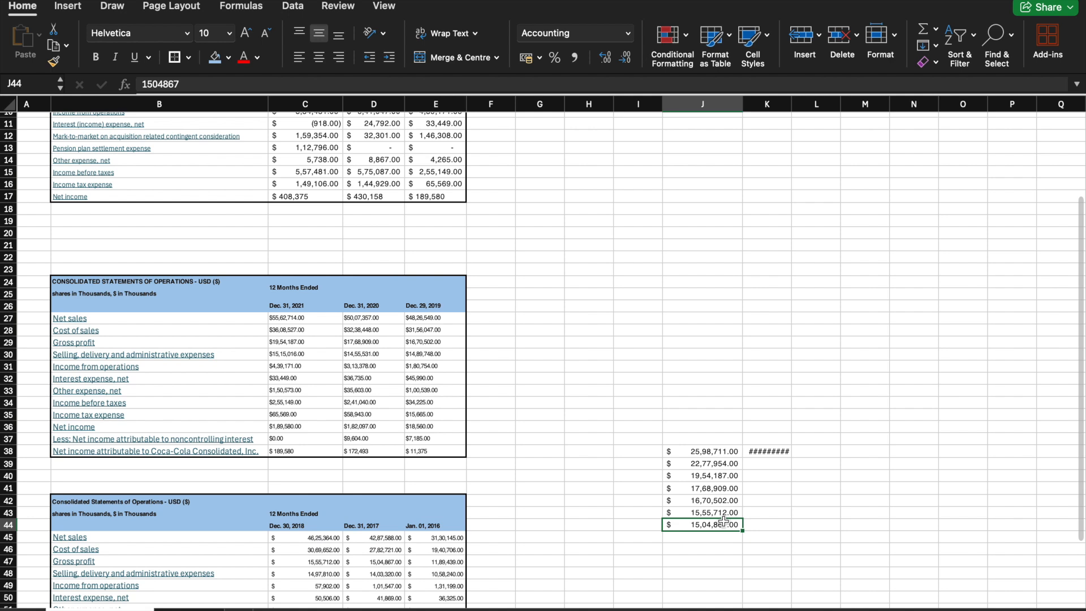
pyautogui.moveTo(726, 524); pyautogui.dragTo(771, 460)
pyautogui.click(719, 511)
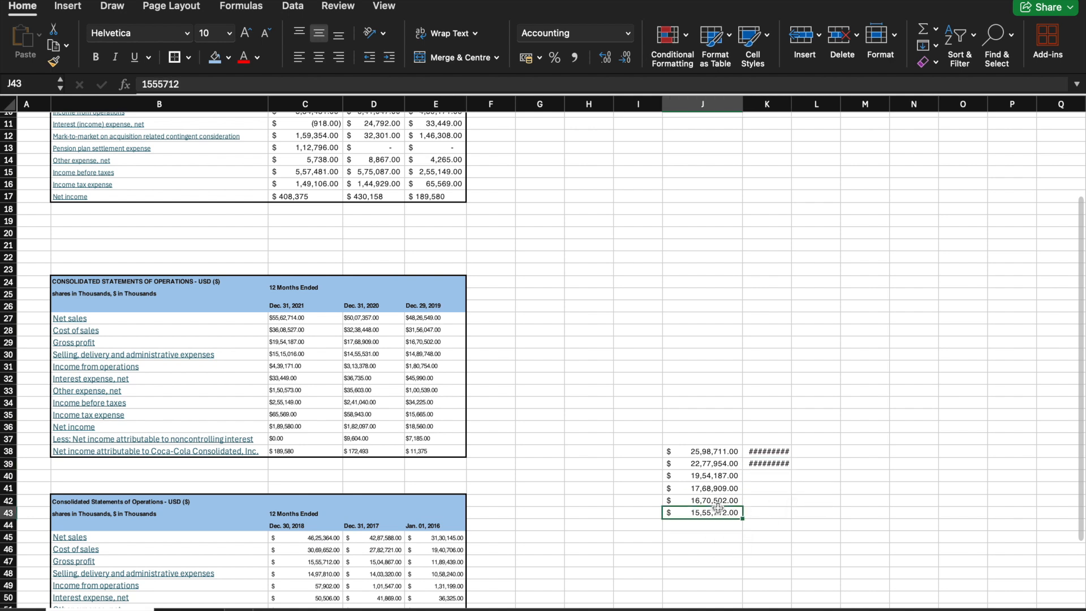
pyautogui.moveTo(717, 509); pyautogui.dragTo(762, 507)
# Step: Move the remaining gross profits from J42 up to J38 into K41 through K45, and widen column K to fit the figures
pyautogui.click(728, 498)
pyautogui.click(721, 484)
pyautogui.click(717, 475)
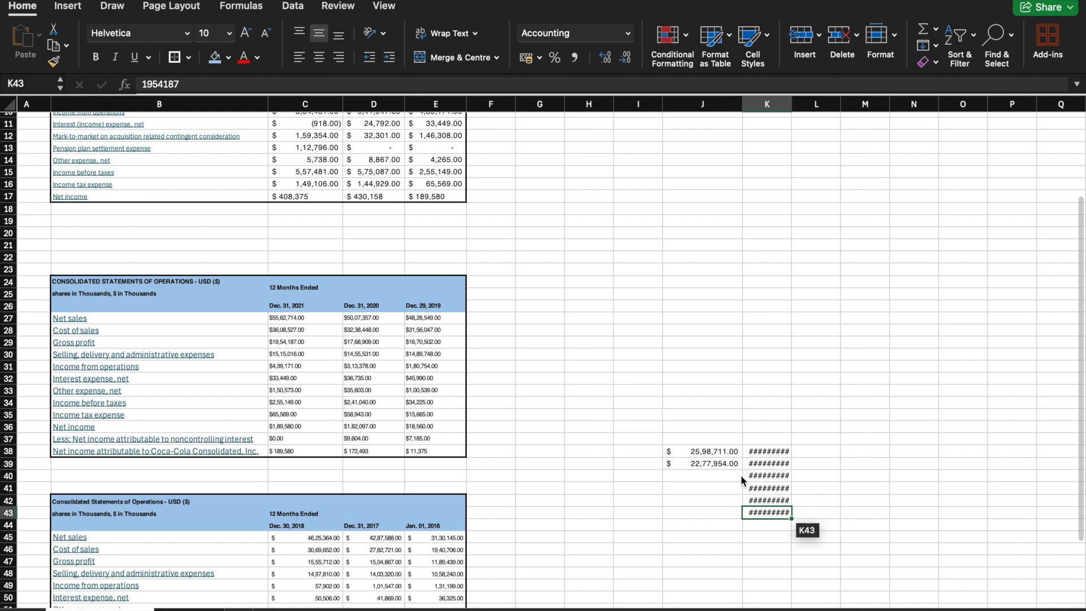
pyautogui.click(729, 463)
pyautogui.moveTo(730, 455); pyautogui.dragTo(772, 521)
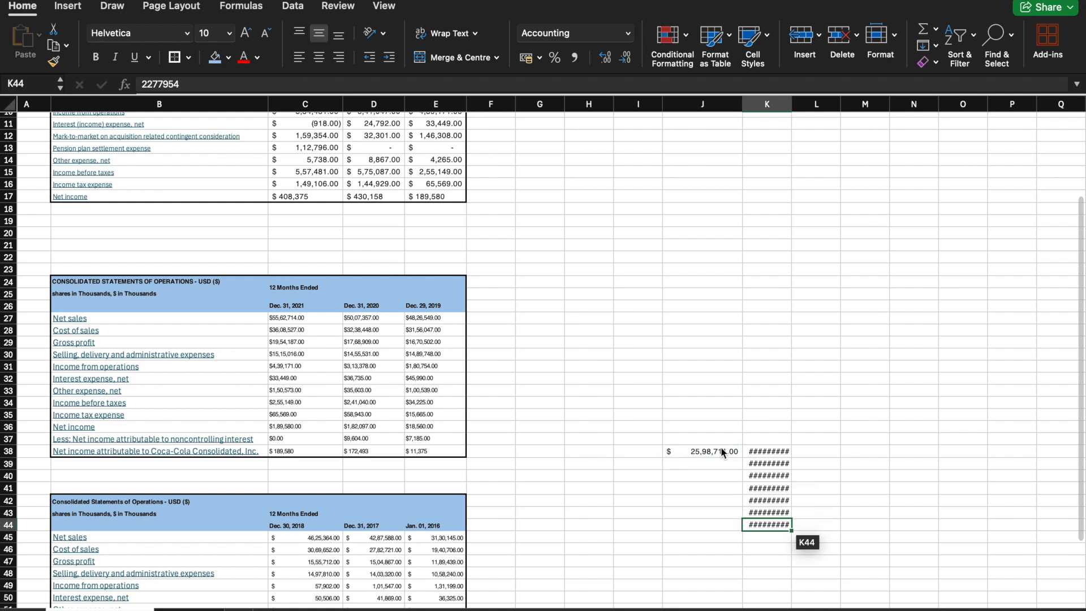
pyautogui.click(721, 447)
pyautogui.moveTo(724, 456); pyautogui.dragTo(766, 538)
pyautogui.moveTo(791, 108); pyautogui.dragTo(818, 105)
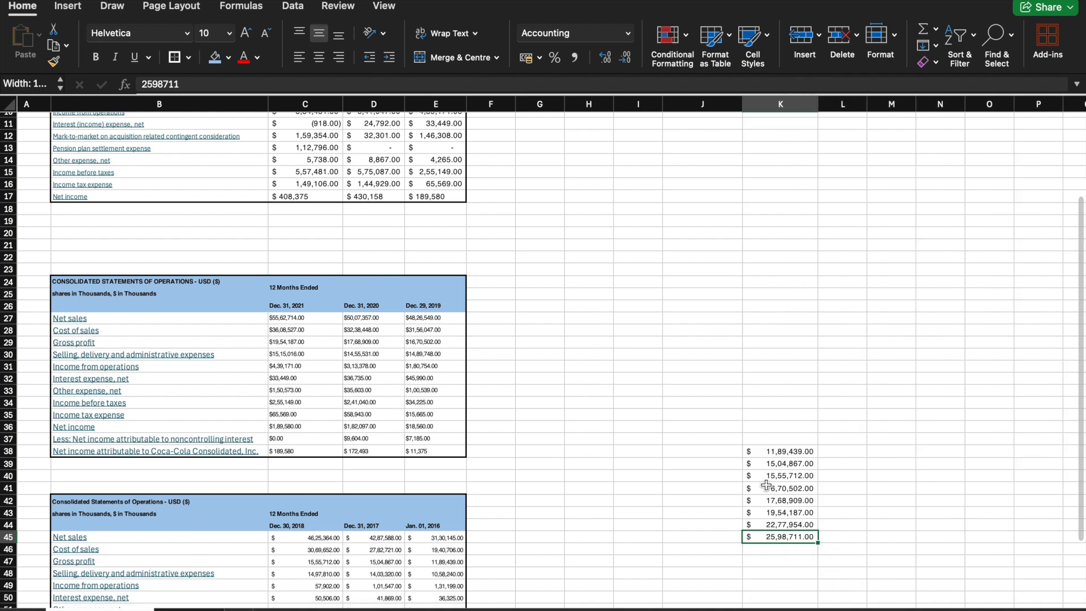
# Step: Copy the gross profits in K38:K45 and clear the 2016 to 2023 sales in D5:D12 of the regression sheet
pyautogui.click(774, 451)
pyautogui.moveTo(774, 451); pyautogui.dragTo(785, 535)
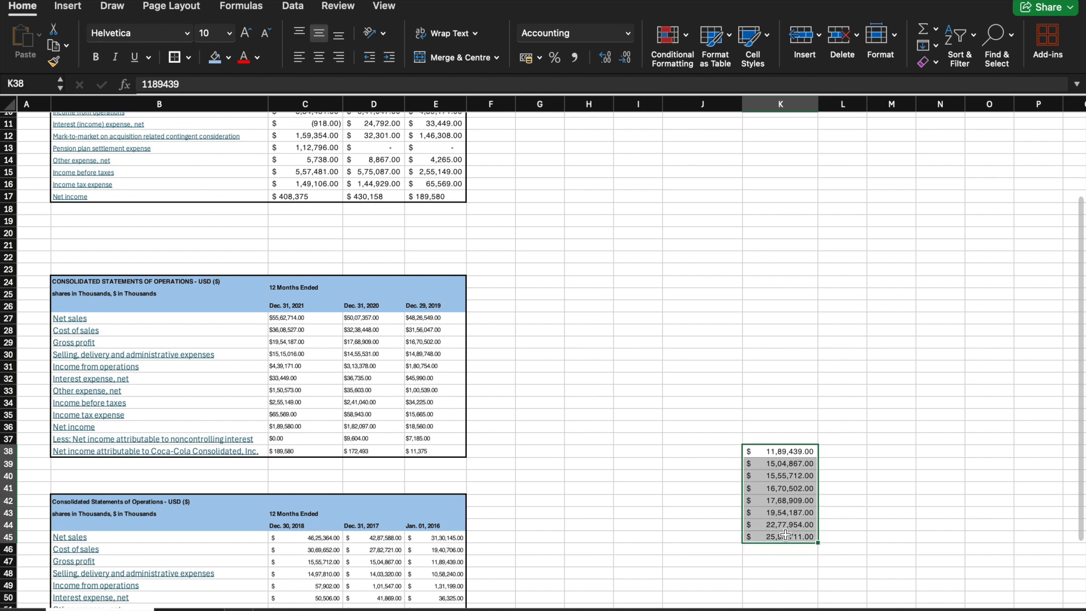
pyautogui.rightClick(780, 460)
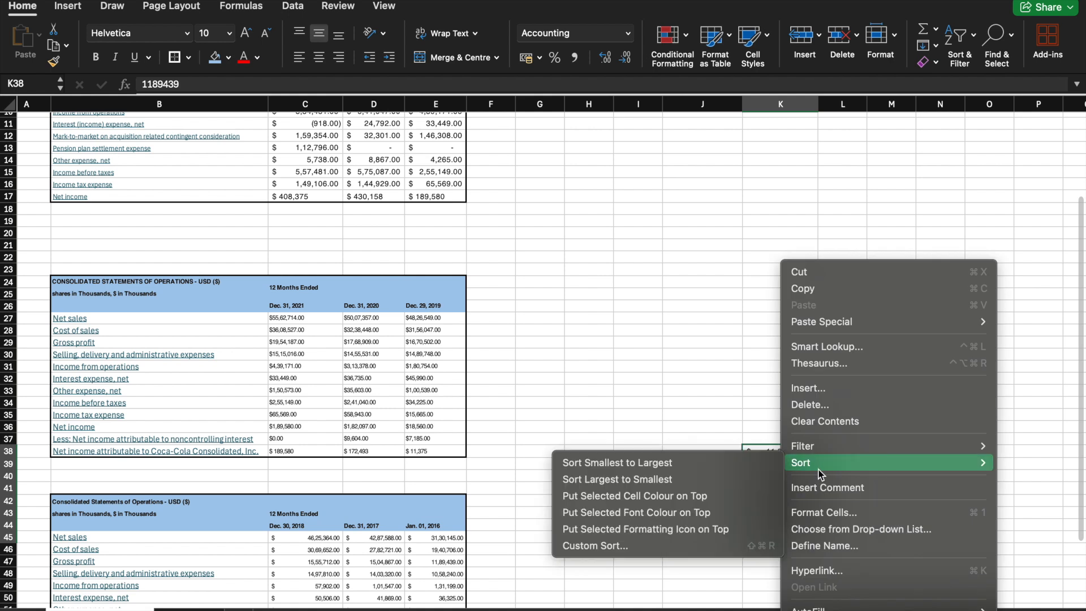
pyautogui.click(819, 290)
pyautogui.moveTo(211, 605)
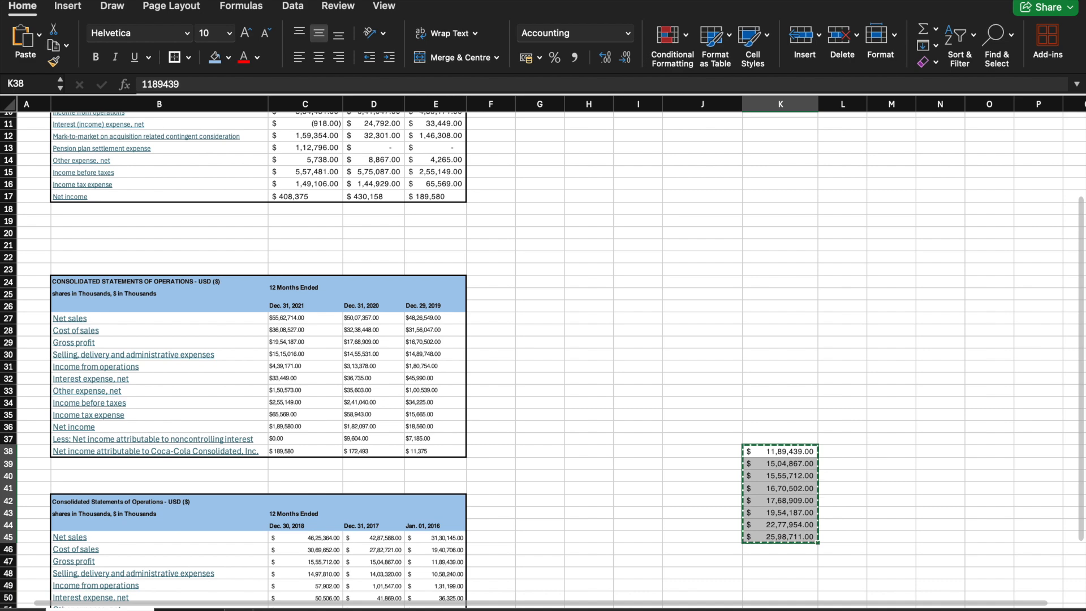
pyautogui.click(203, 609)
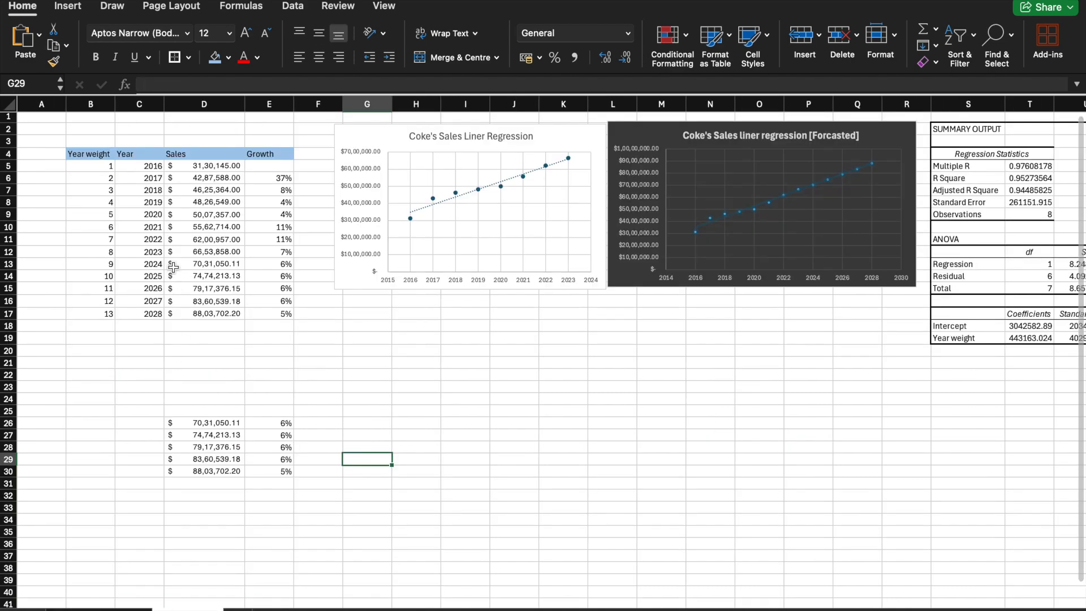
pyautogui.moveTo(199, 166); pyautogui.dragTo(201, 252)
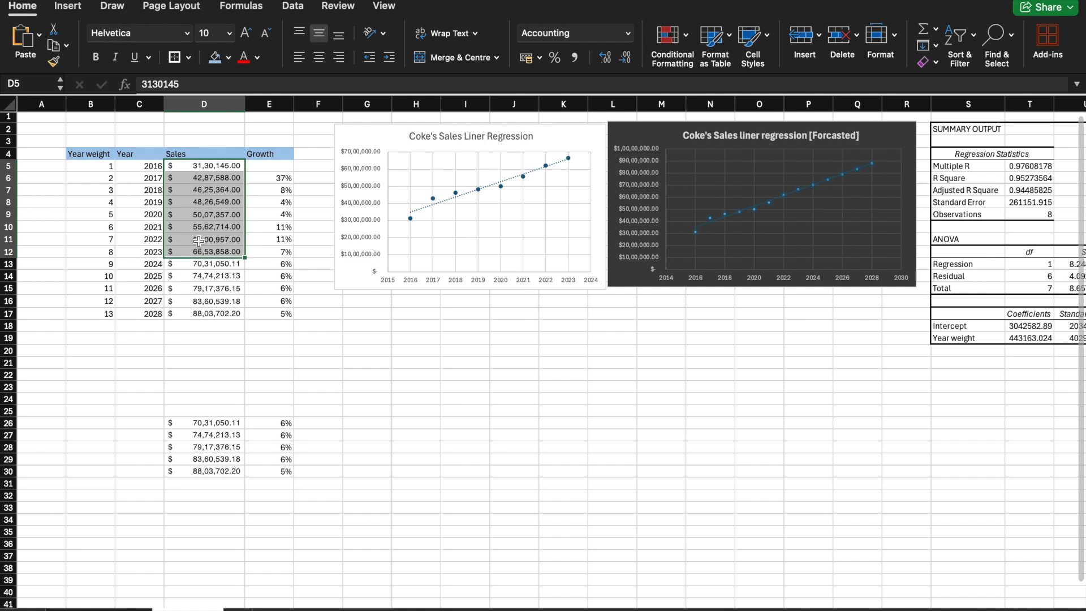
pyautogui.press('Delete')
pyautogui.rightClick(189, 170)
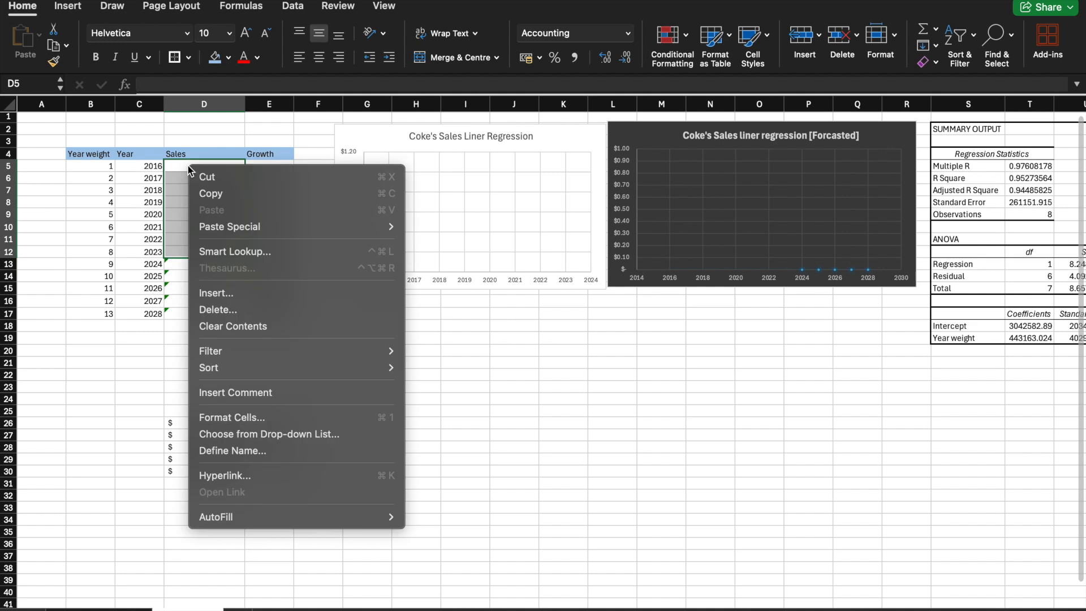
pyautogui.moveTo(234, 231)
pyautogui.click(173, 168)
pyautogui.rightClick(173, 168)
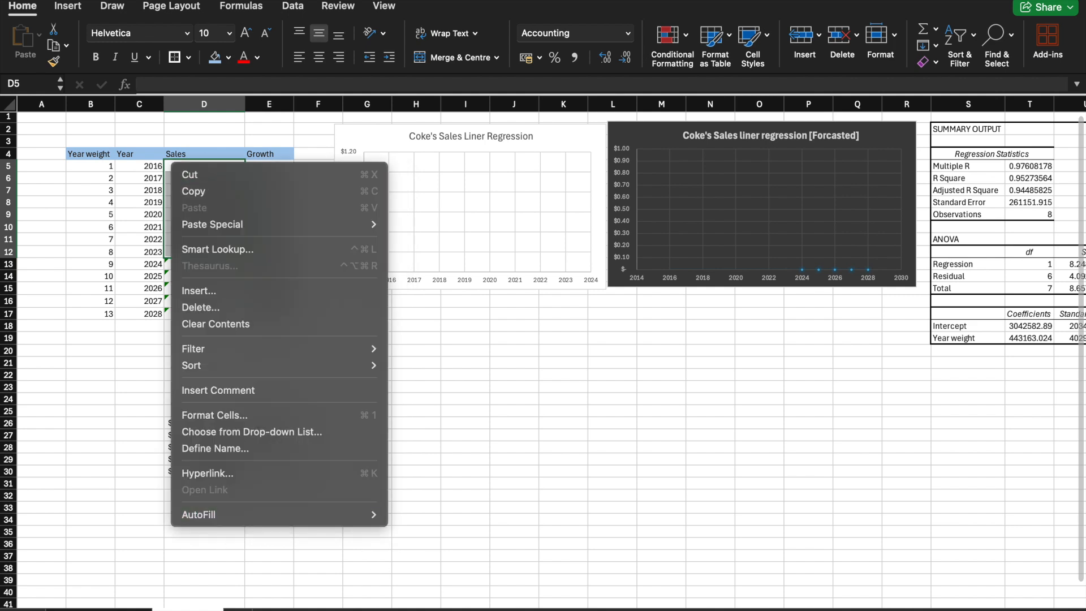
pyautogui.press('Escape')
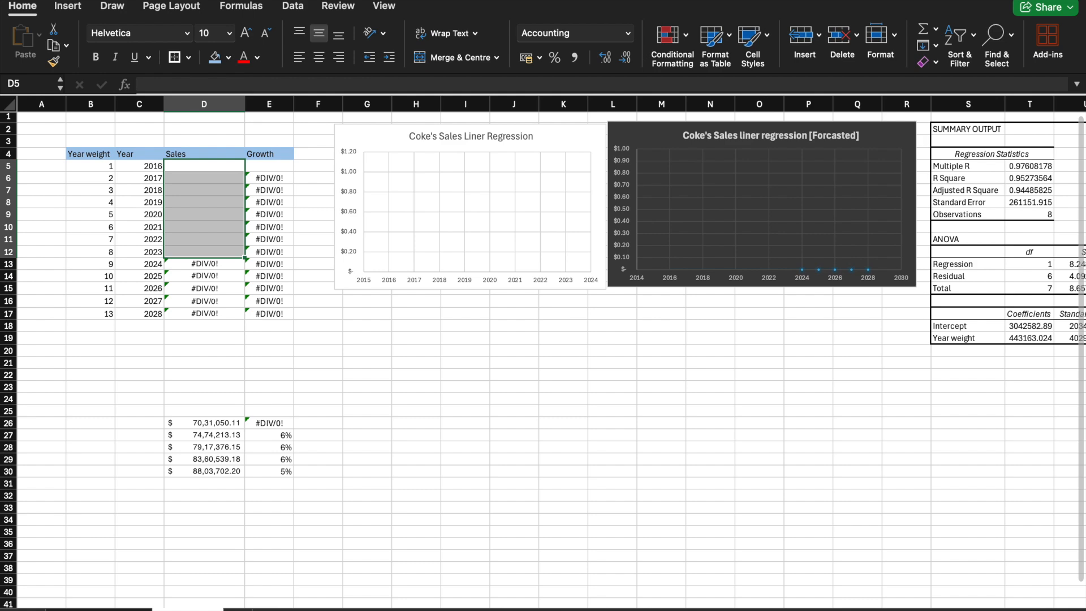
# Step: Copy the gross profits from K38:K45 on the statements sheet into D5:D12 of the regression sheet
pyautogui.click(100, 609)
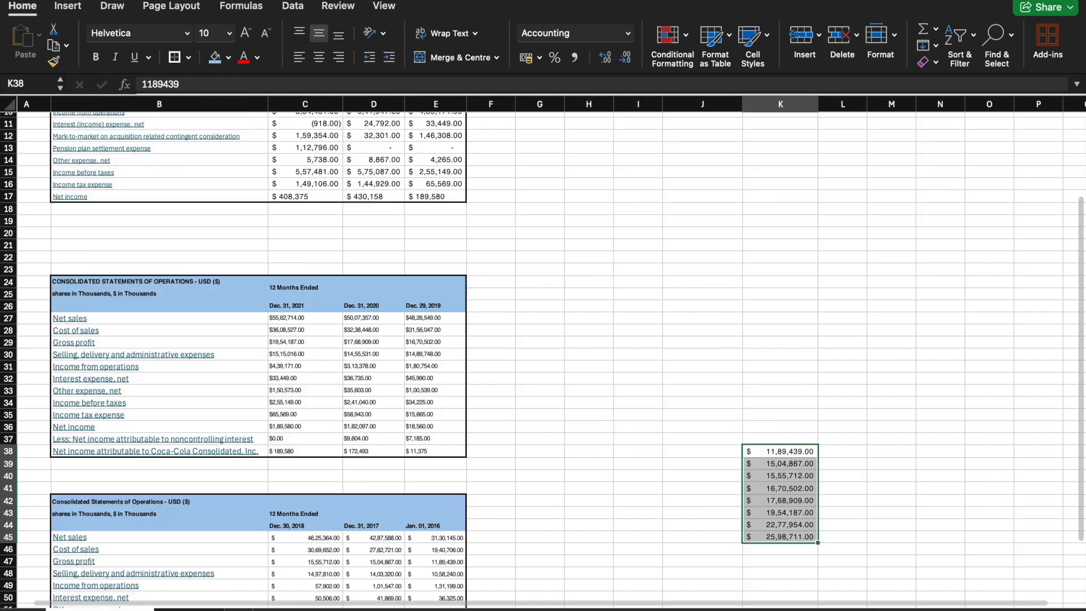
pyautogui.rightClick(775, 468)
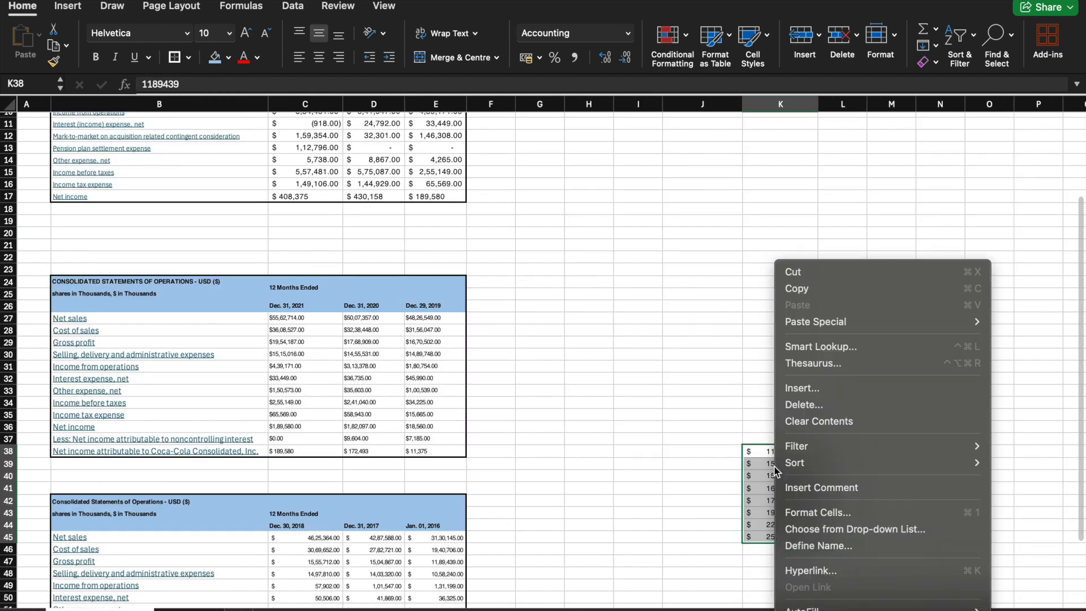
pyautogui.click(796, 288)
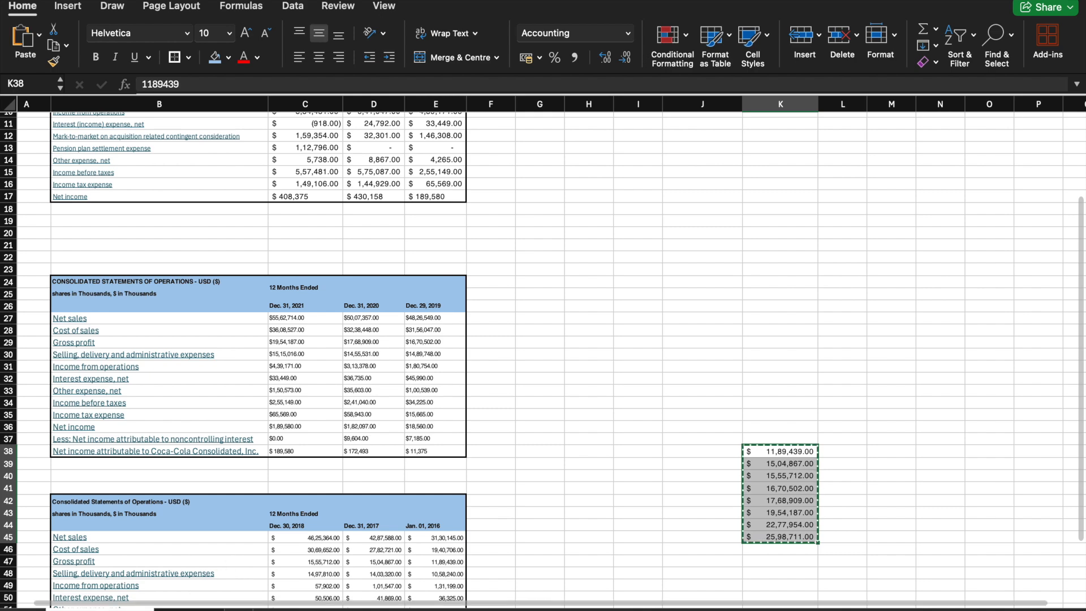
pyautogui.click(188, 609)
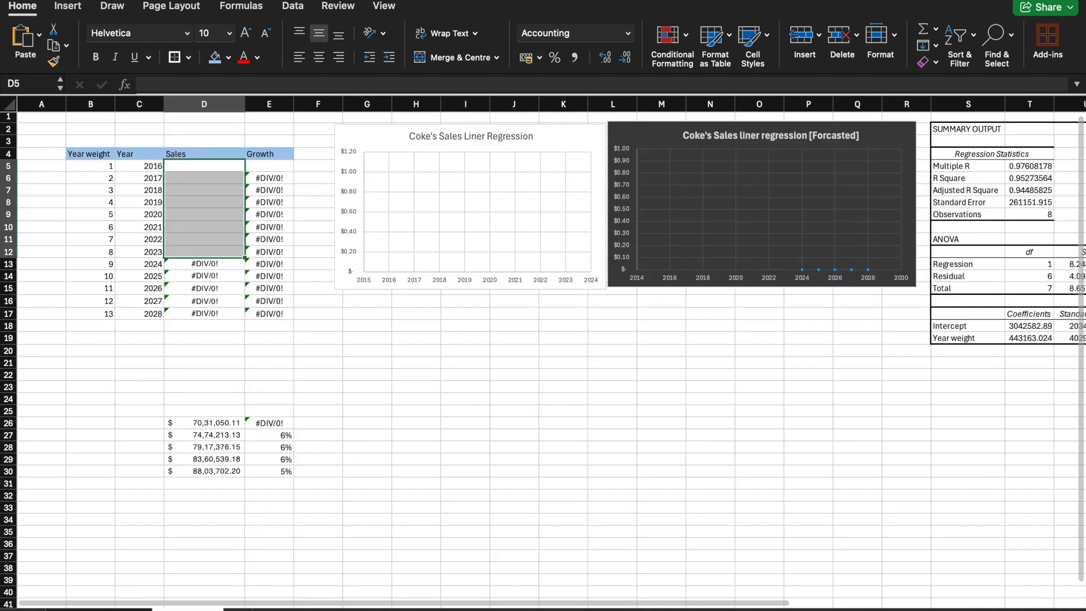
pyautogui.rightClick(179, 173)
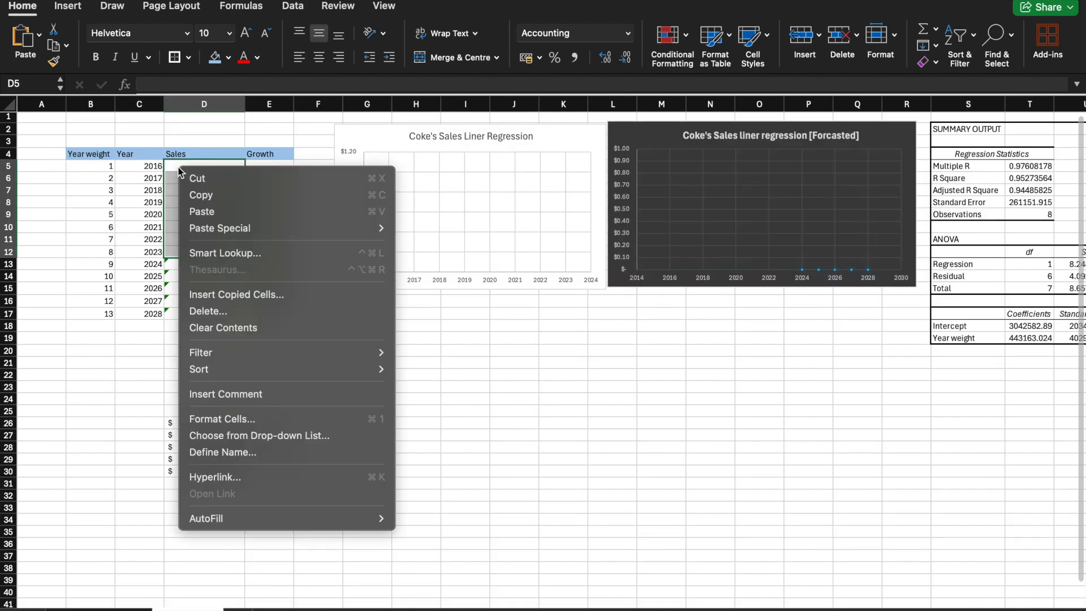
pyautogui.click(206, 213)
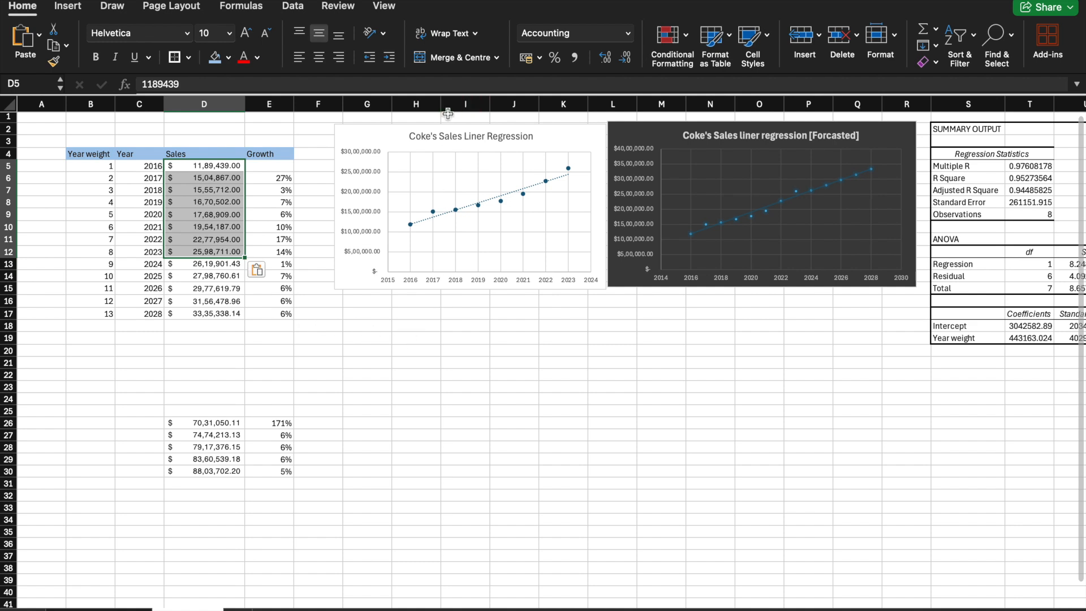
# Step: Retitle the white chart "Coke's Gross proft Liner Regression"
pyautogui.click(464, 135)
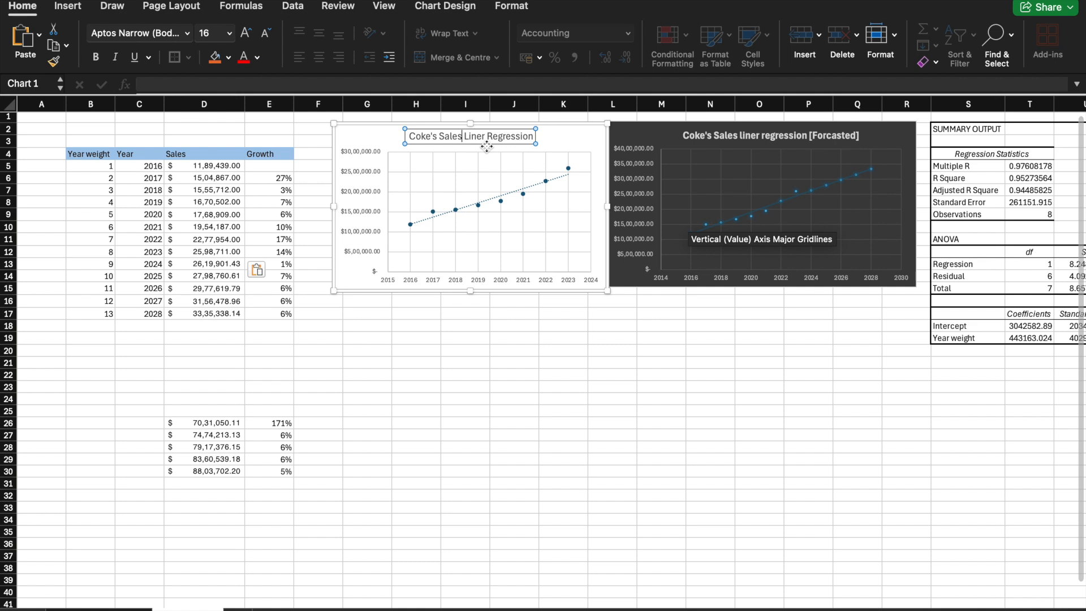
pyautogui.press('BackSpace')
pyautogui.press('BackSpace')
pyautogui.press('BackSpace')
pyautogui.press('BackSpace')
pyautogui.press('BackSpace')
pyautogui.press('BackSpace')
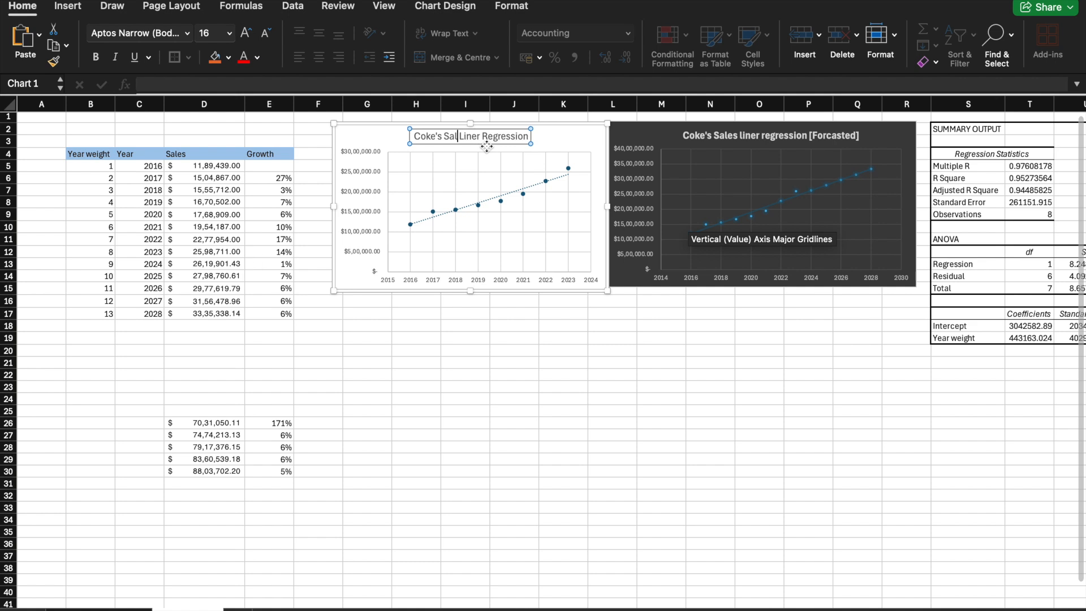
pyautogui.write('Gross proft')
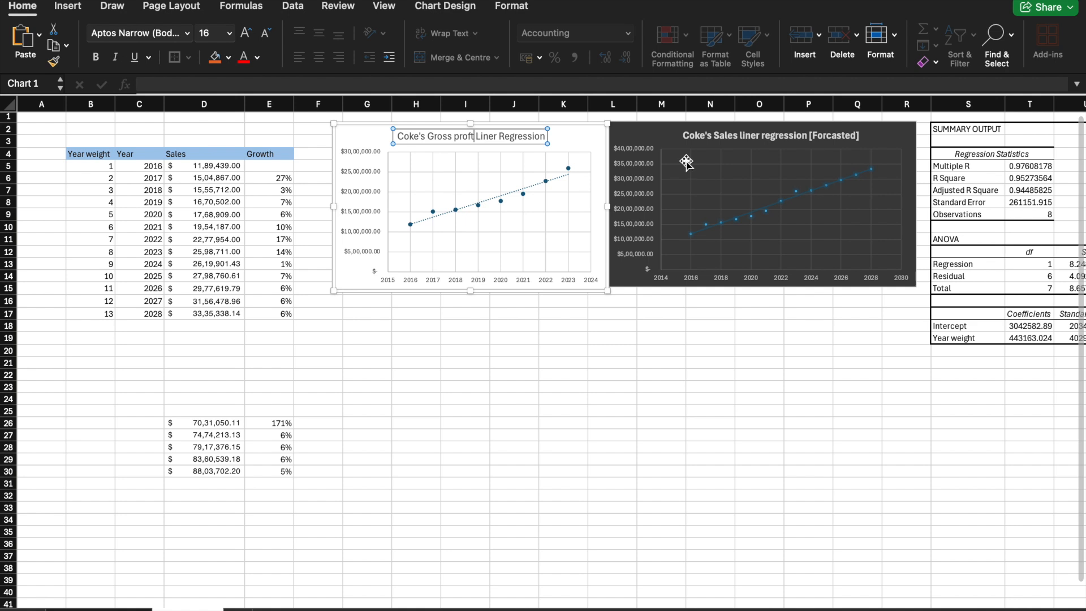
# Step: Retitle the dark forecast chart "Coke's gross profit liner regression [Forcasted]" by replacing the word Sales
pyautogui.click(748, 137)
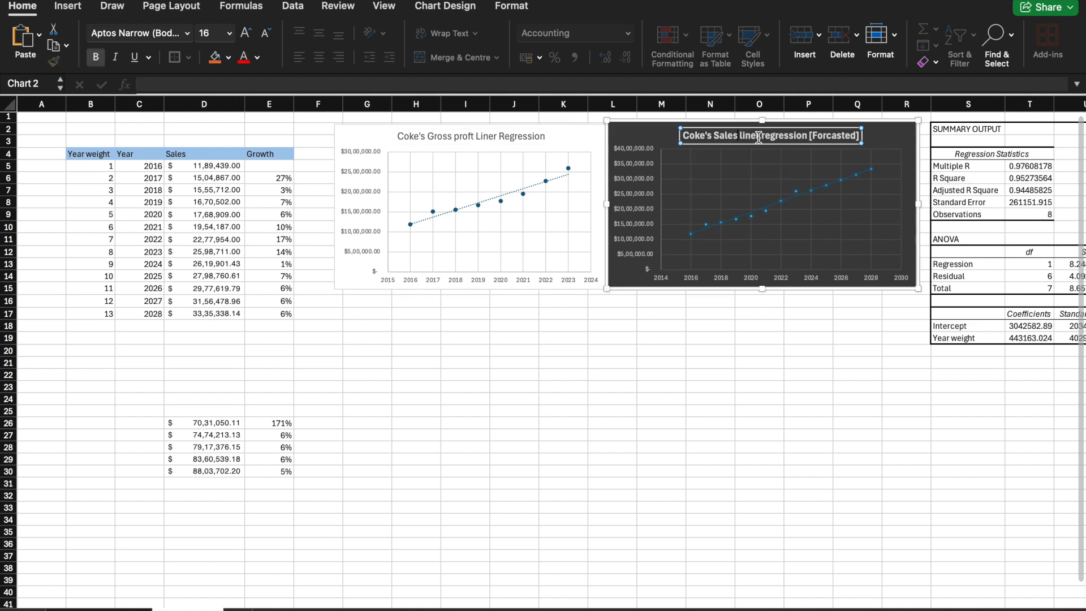
pyautogui.press('BackSpace')
pyautogui.press('BackSpace')
pyautogui.press('BackSpace')
pyautogui.press('BackSpace')
pyautogui.press('BackSpace')
pyautogui.press('BackSpace')
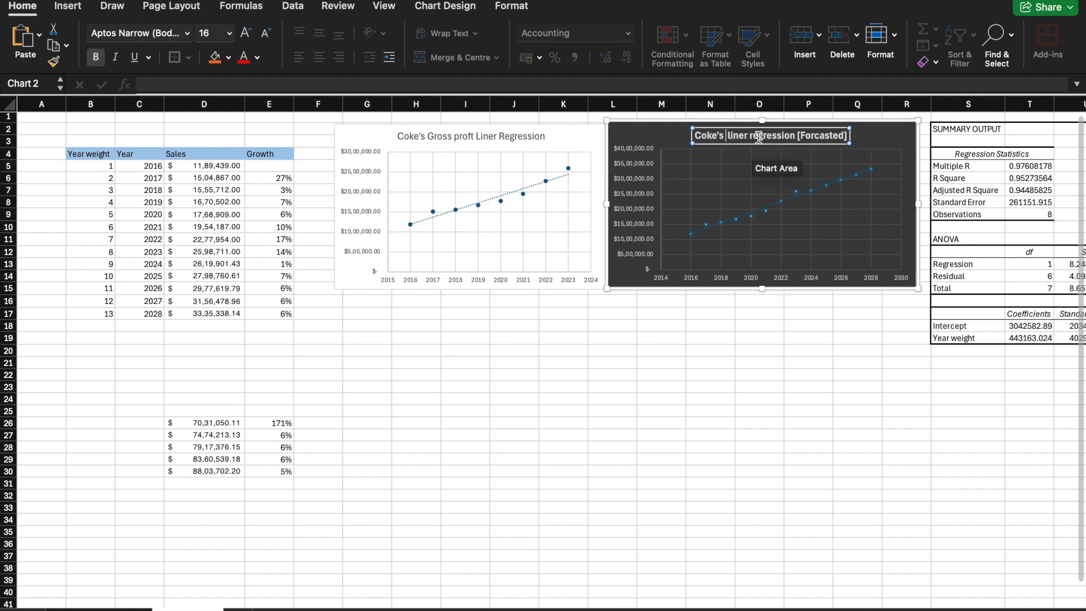
pyautogui.write('gross')
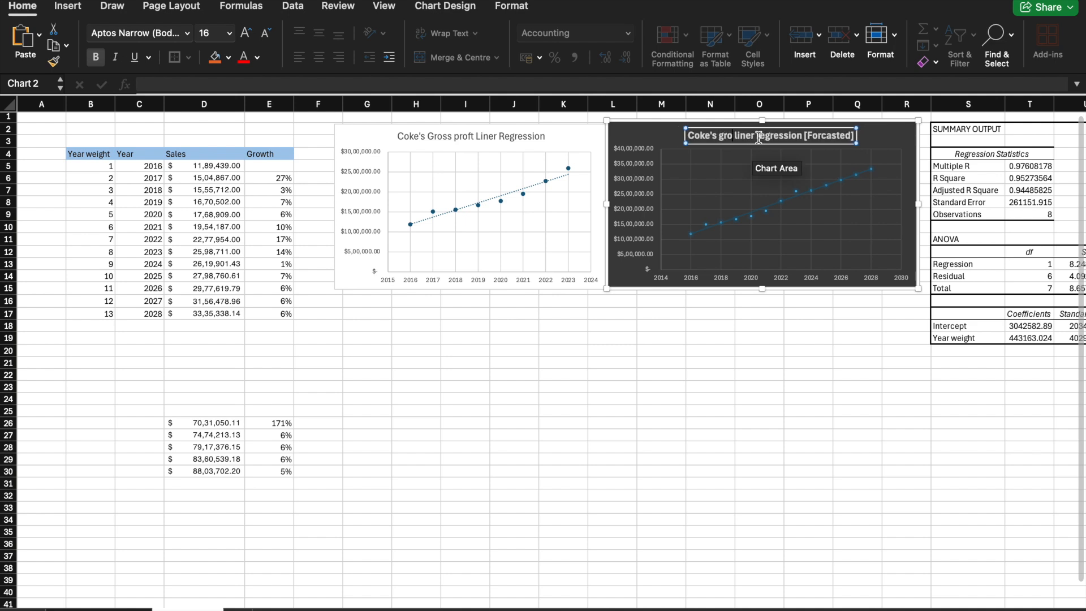
pyautogui.write(' profi')
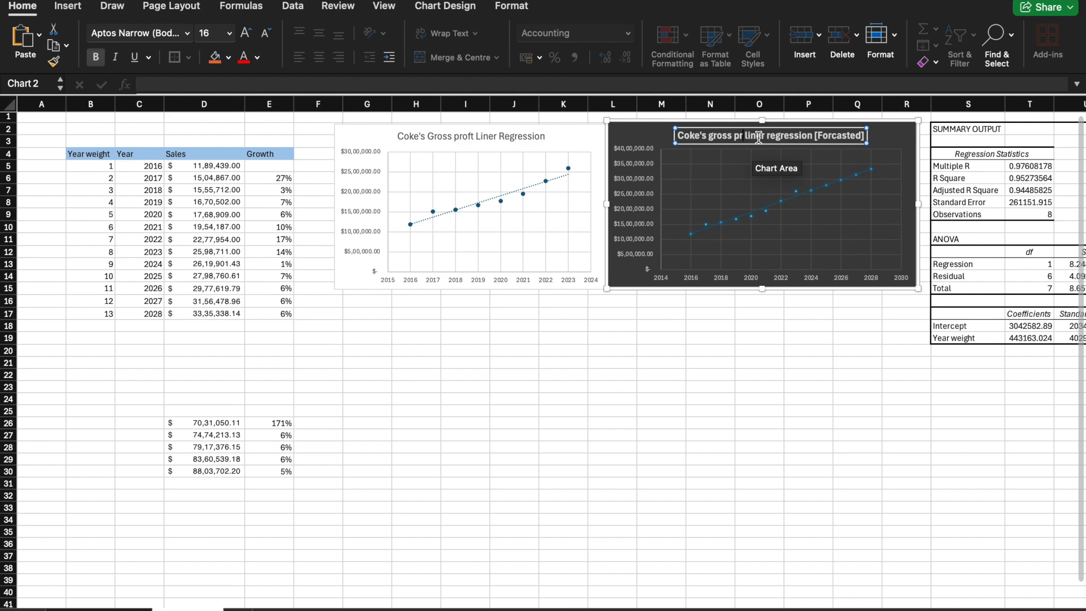
pyautogui.write('t')
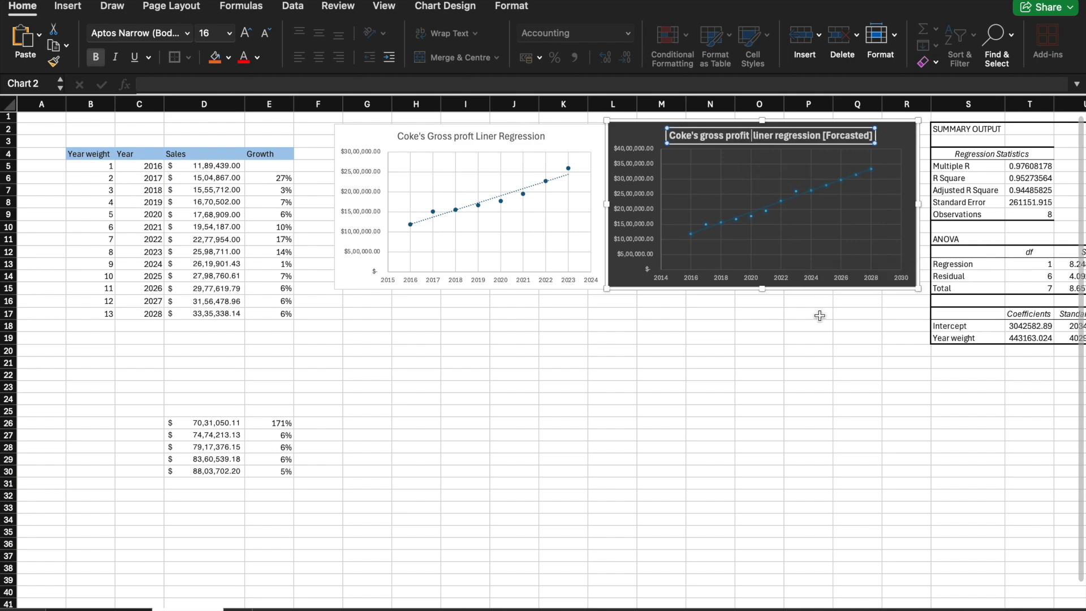
pyautogui.click(826, 356)
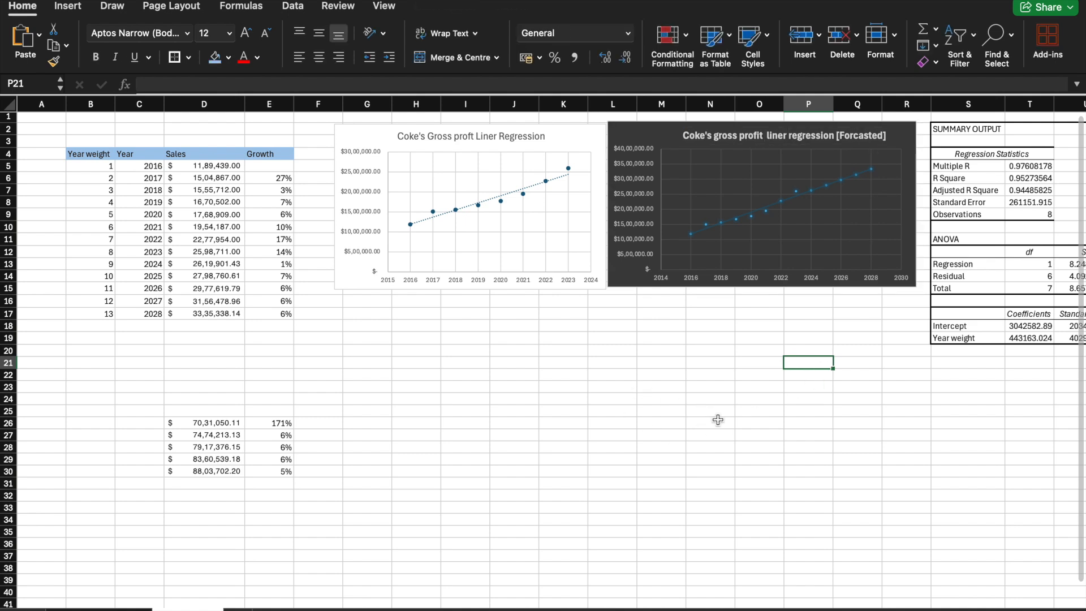
pyautogui.click(563, 434)
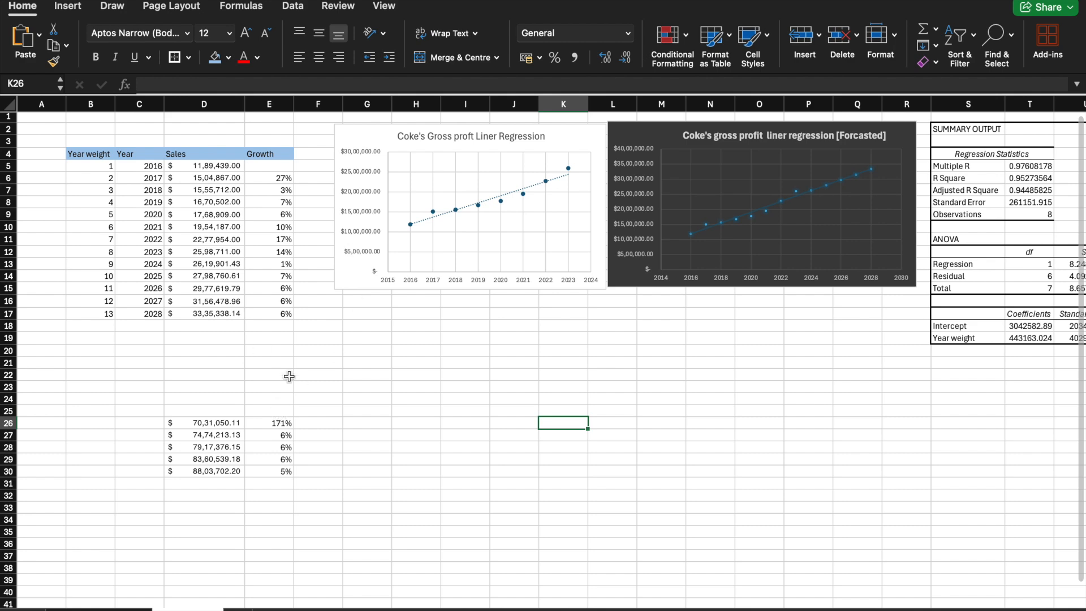
pyautogui.click(674, 391)
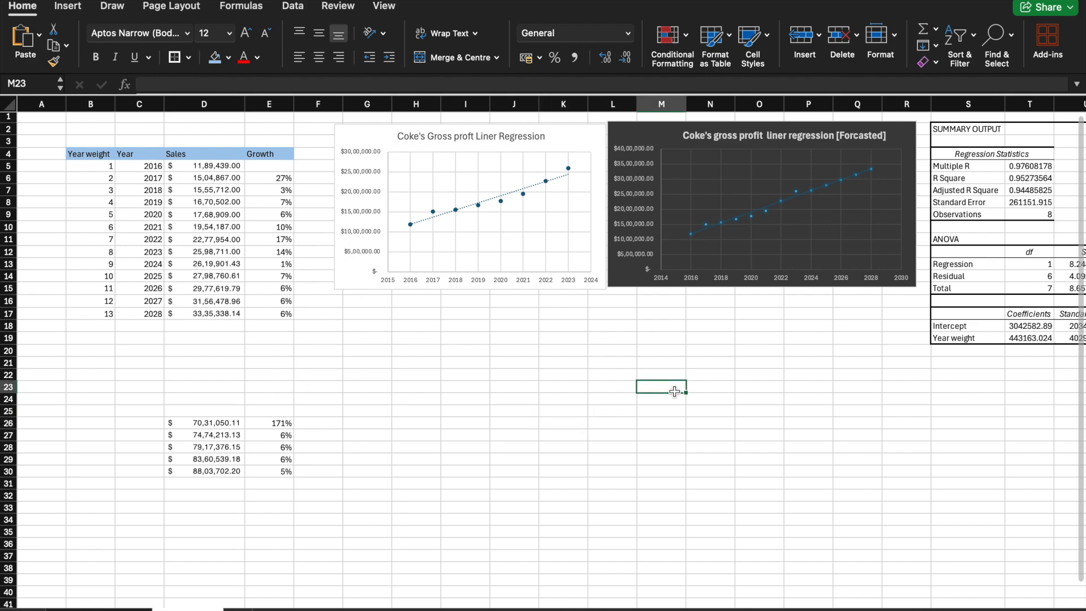
pyautogui.hscroll(10, 674, 392)
pyautogui.hscroll(-8, 674, 391)
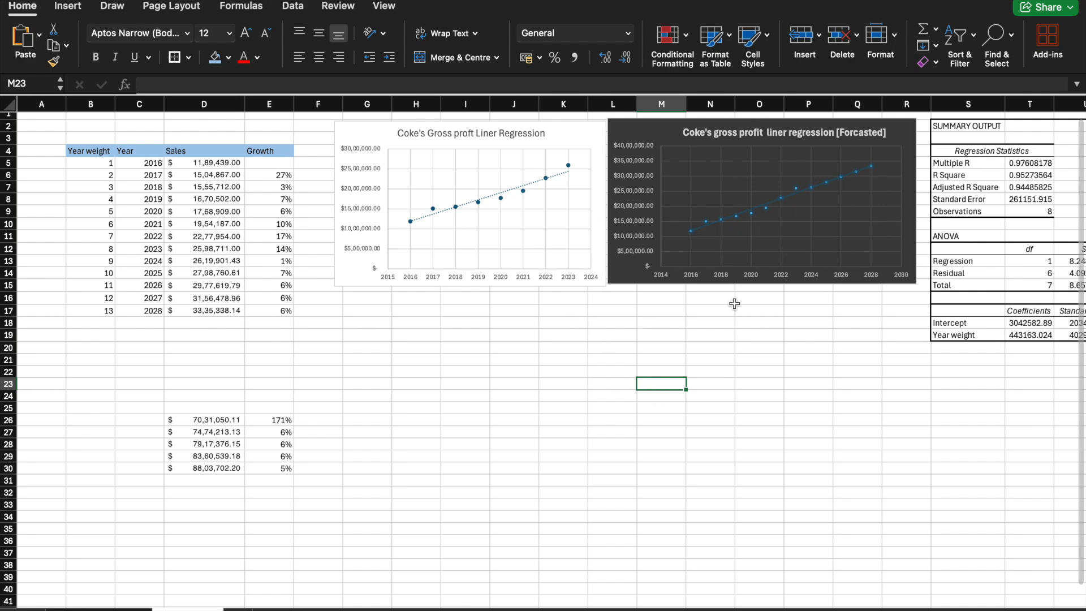
pyautogui.hscroll(5, 771, 354)
pyautogui.hscroll(-5, 771, 354)
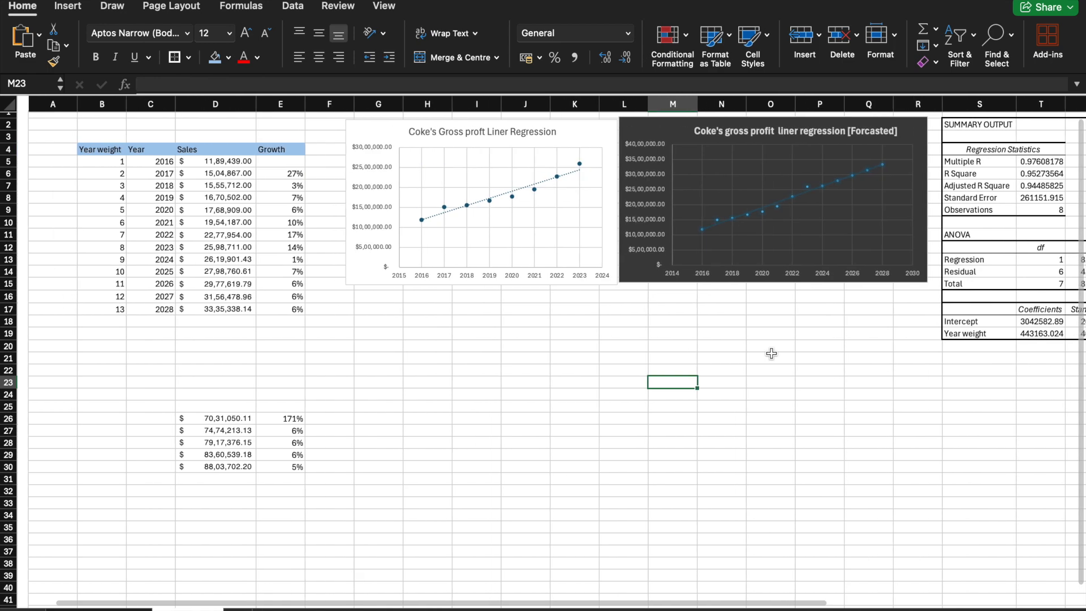
pyautogui.hscroll(1, 771, 354)
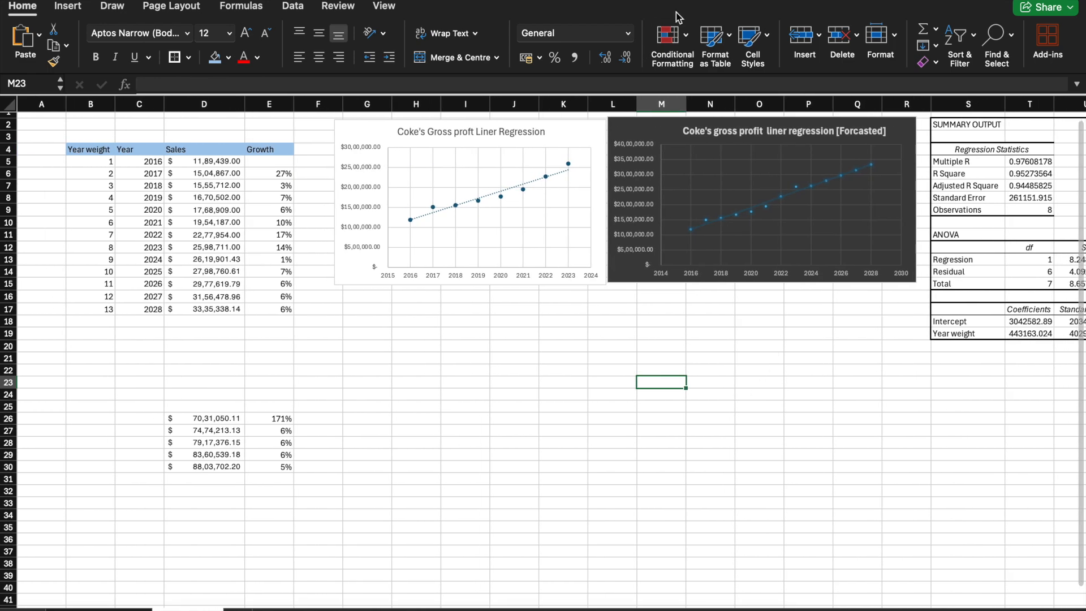